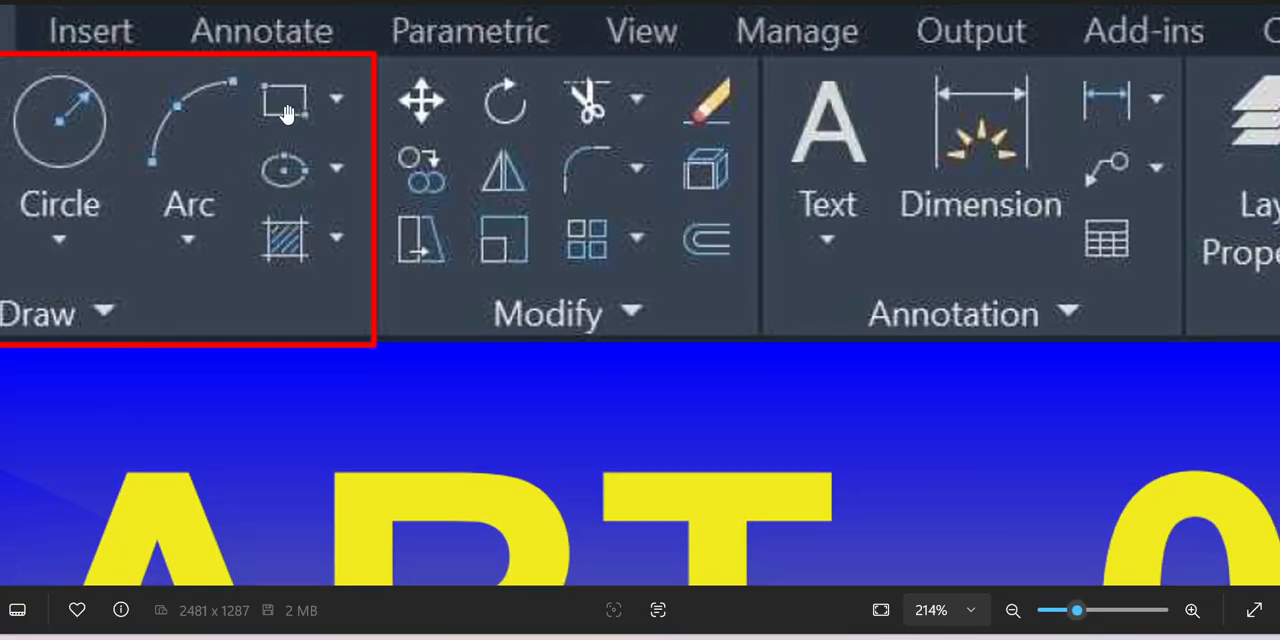
pyautogui.scroll(3, 314, 99)
pyautogui.scroll(-1, 338, 197)
pyautogui.scroll(-1, 338, 197)
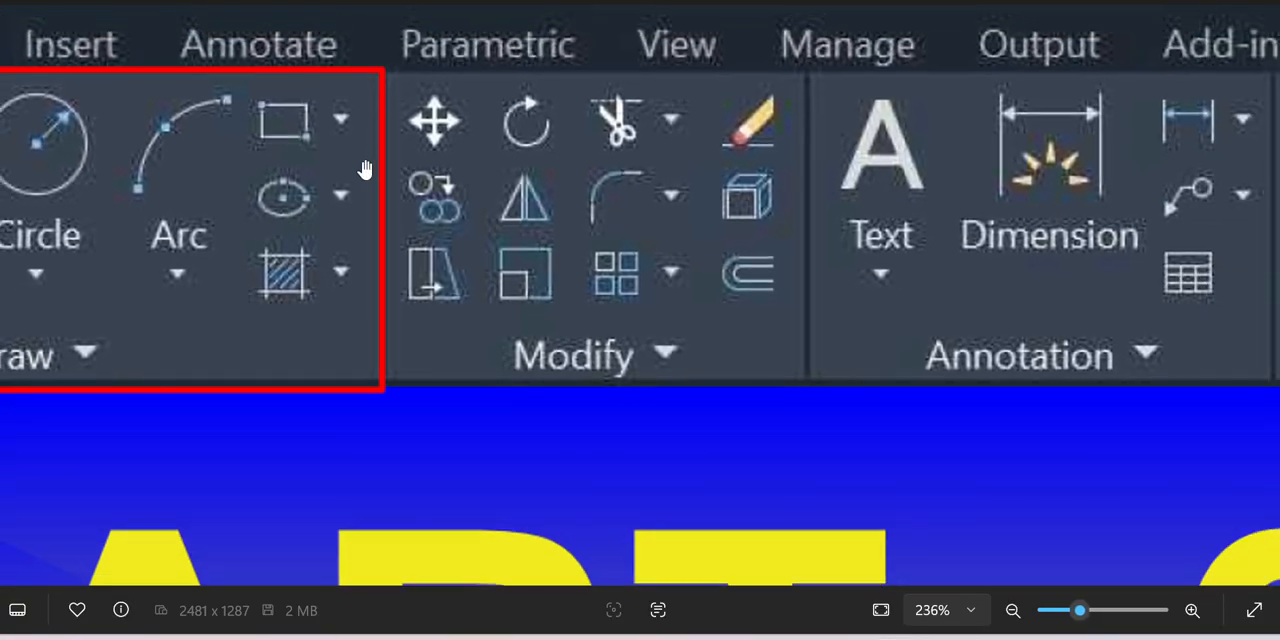
pyautogui.scroll(-10, 200, 238)
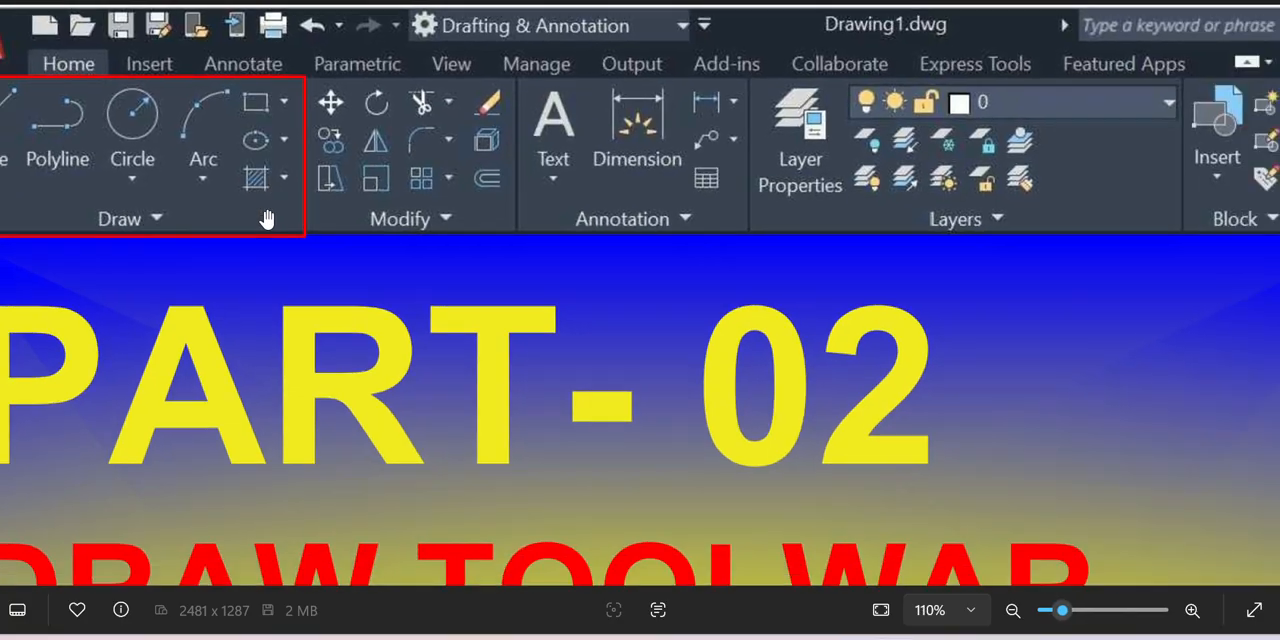
pyautogui.scroll(-2, 265, 218)
pyautogui.scroll(3, 260, 200)
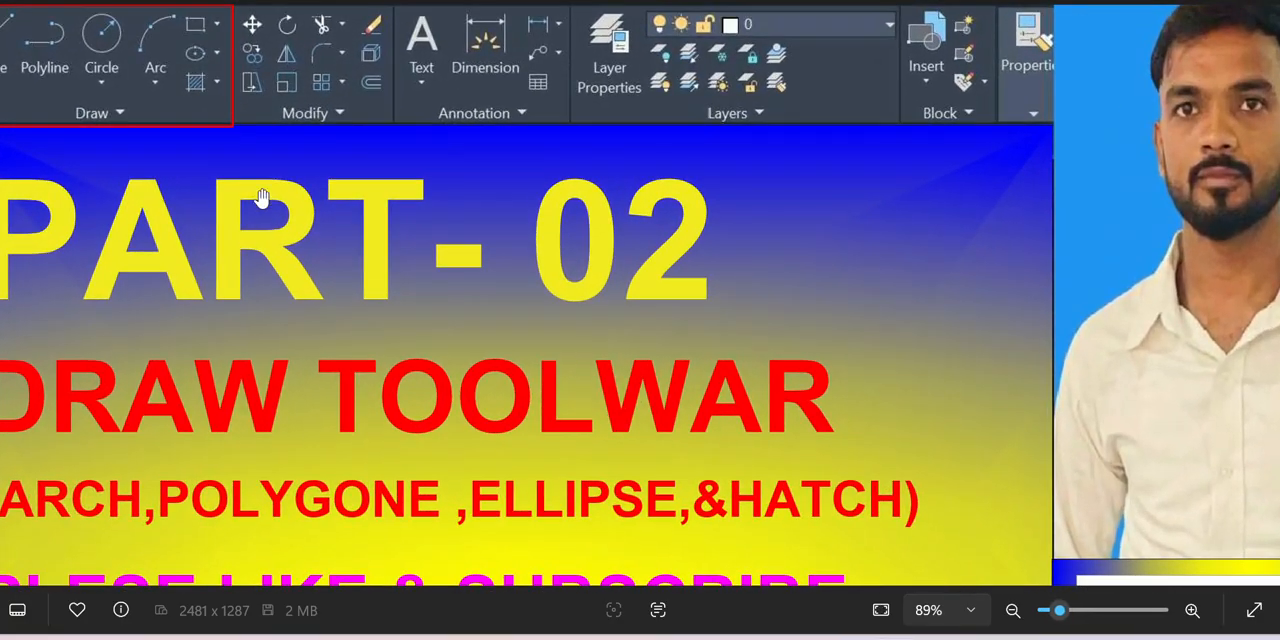
# Switch to Drawing1 in AutoCAD, bring an empty drawing area into view and review the available Arc construction methods
pyautogui.click(800, 637)
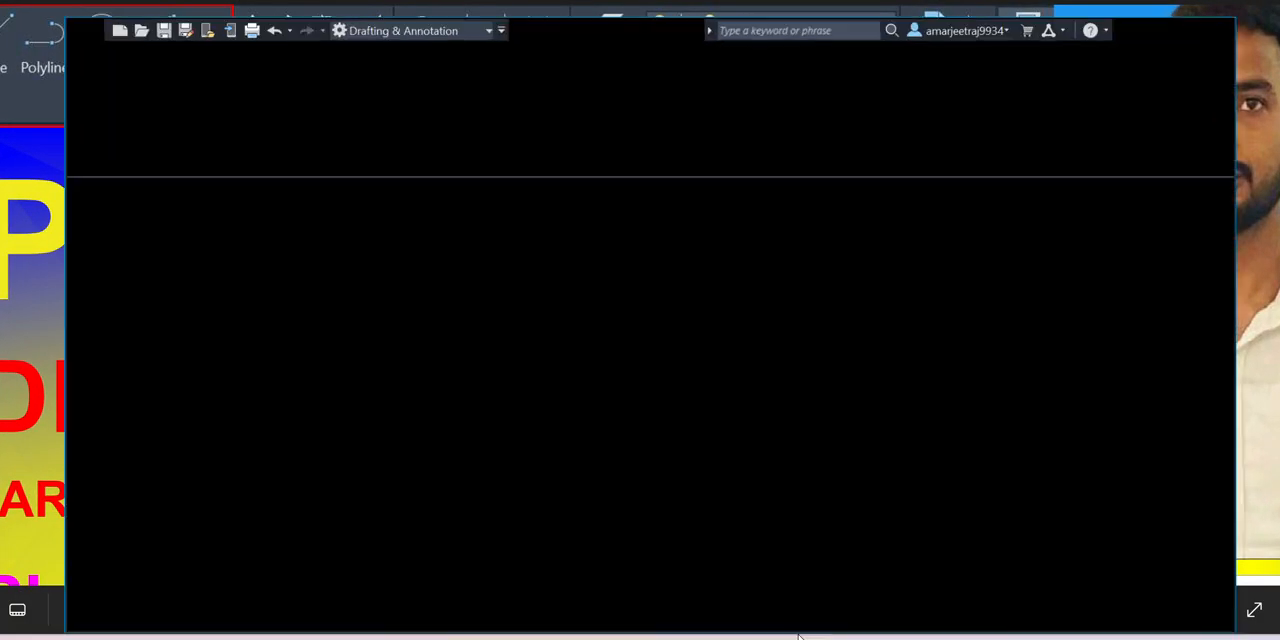
pyautogui.scroll(-4, 450, 445)
pyautogui.scroll(-4, 580, 380)
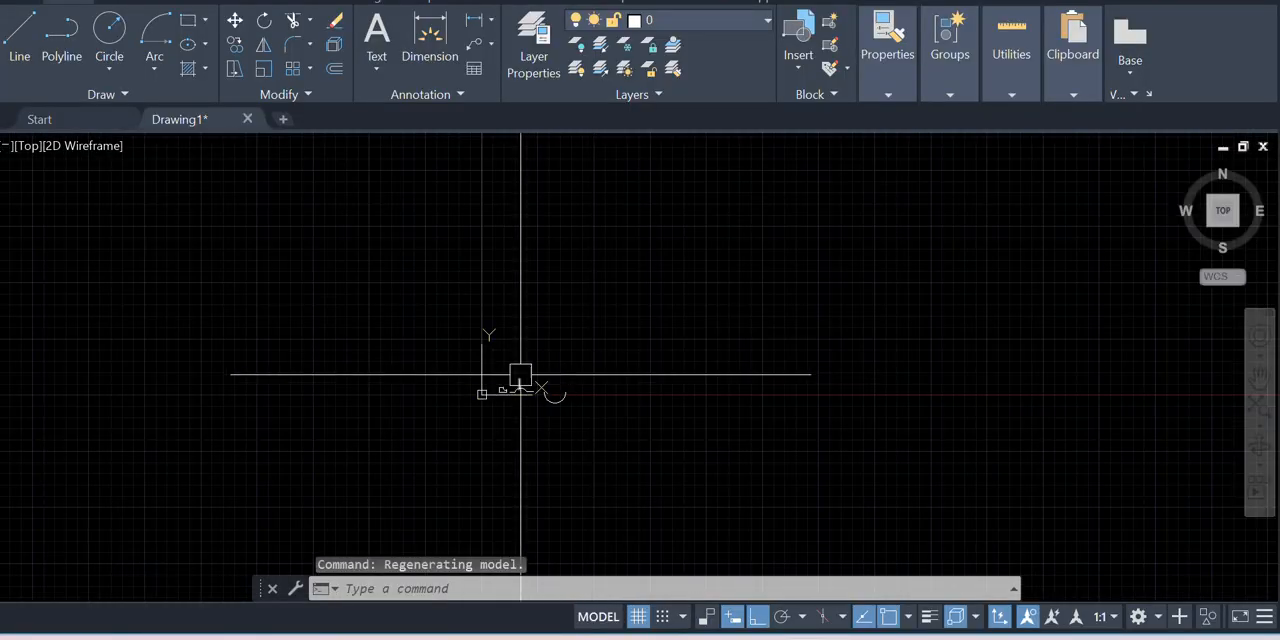
pyautogui.scroll(6, 588, 374)
pyautogui.scroll(-2, 579, 379)
pyautogui.scroll(3, 579, 379)
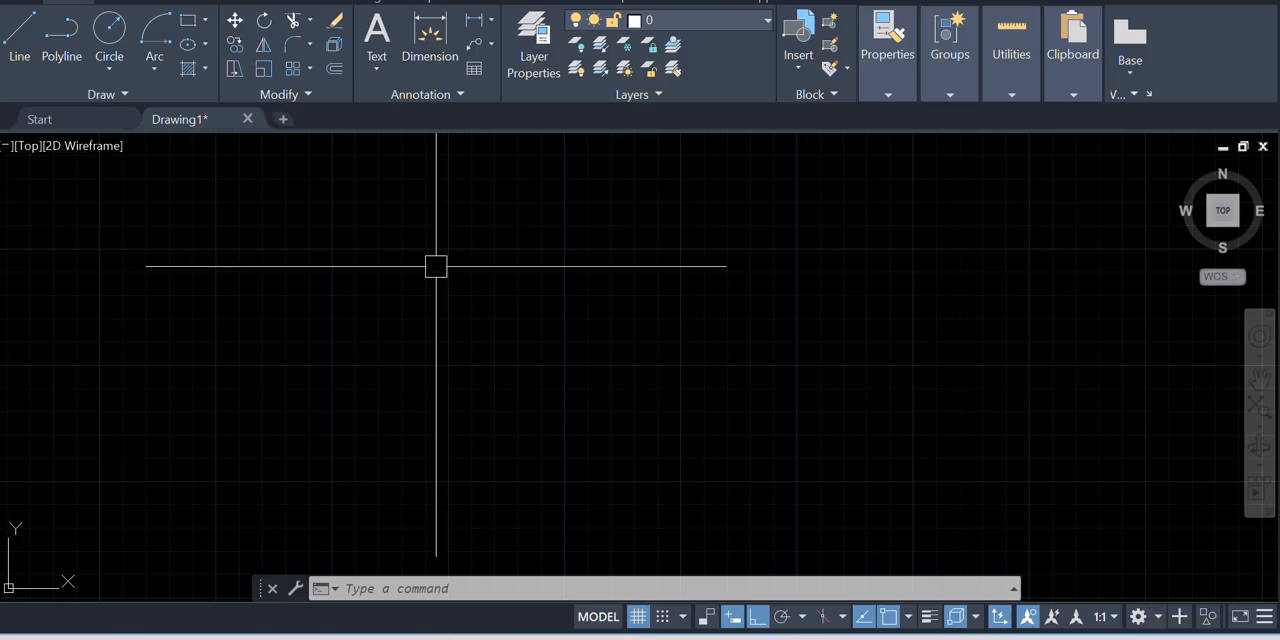
pyautogui.click(156, 69)
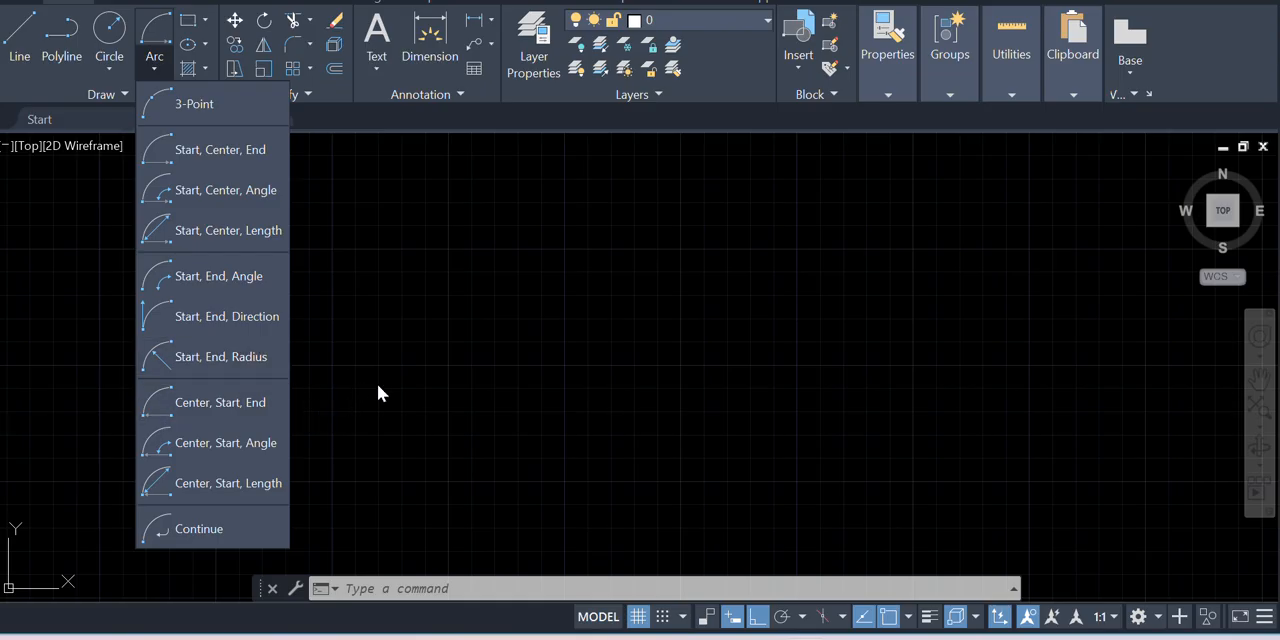
pyautogui.click(358, 250)
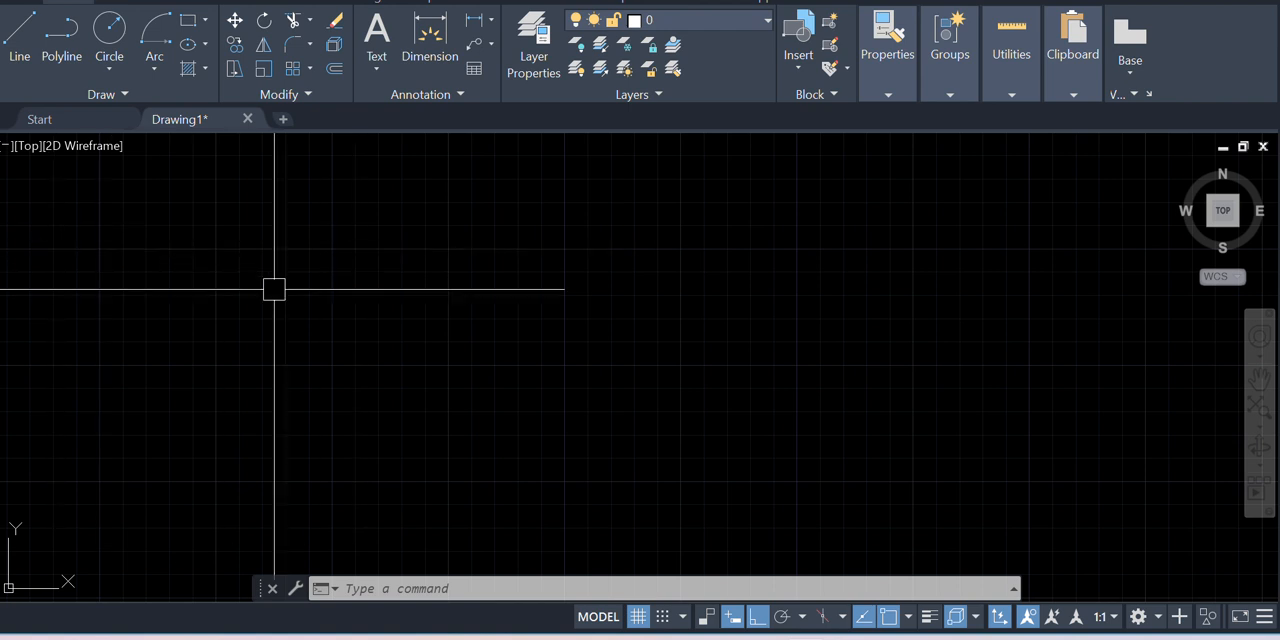
# Draw a connected three-line open outline with a long bottom edge, a vertical side about 103 units high and a shorter top edge
pyautogui.click(20, 40)
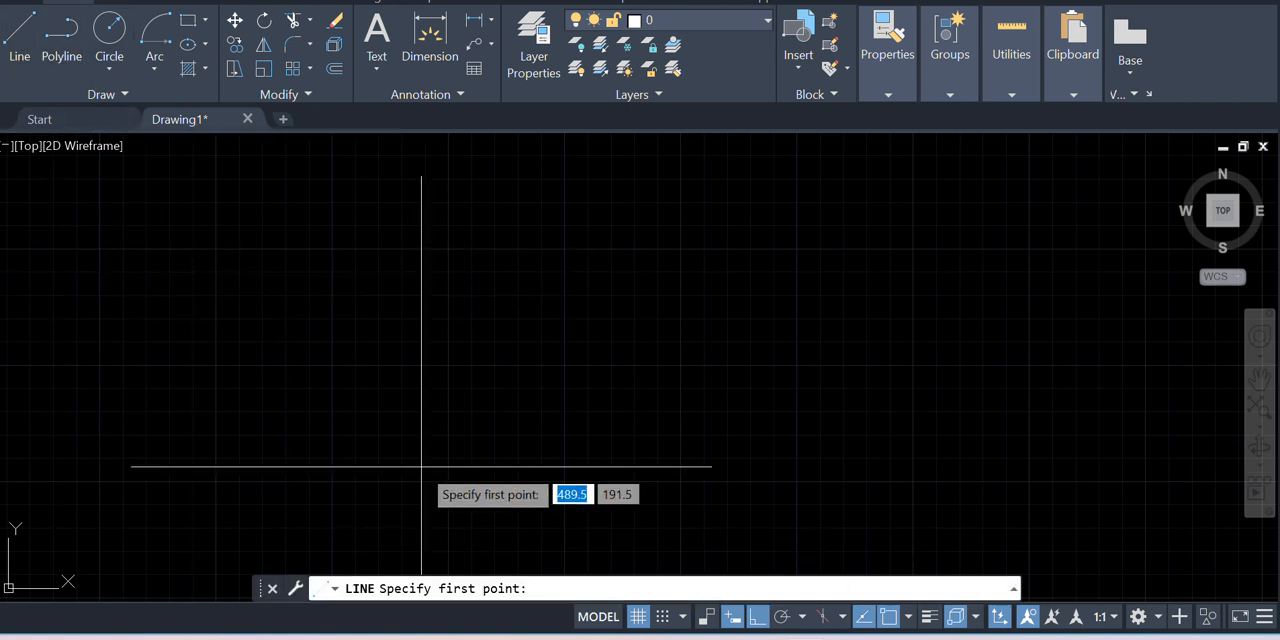
pyautogui.click(697, 428)
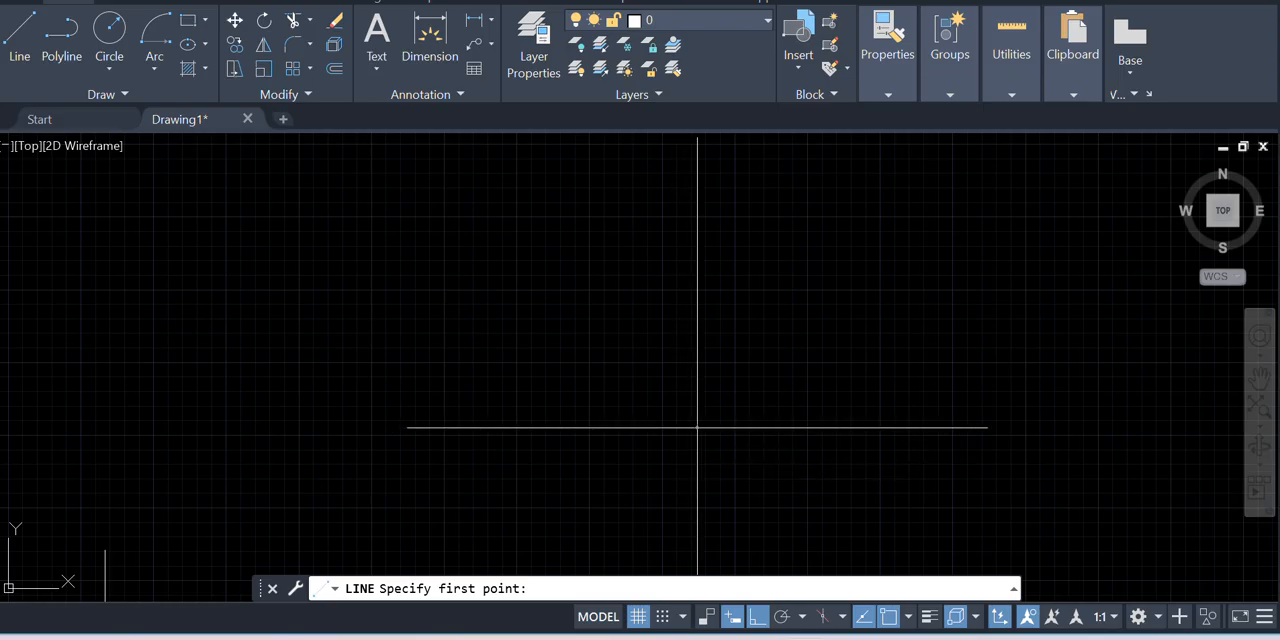
pyautogui.click(472, 427)
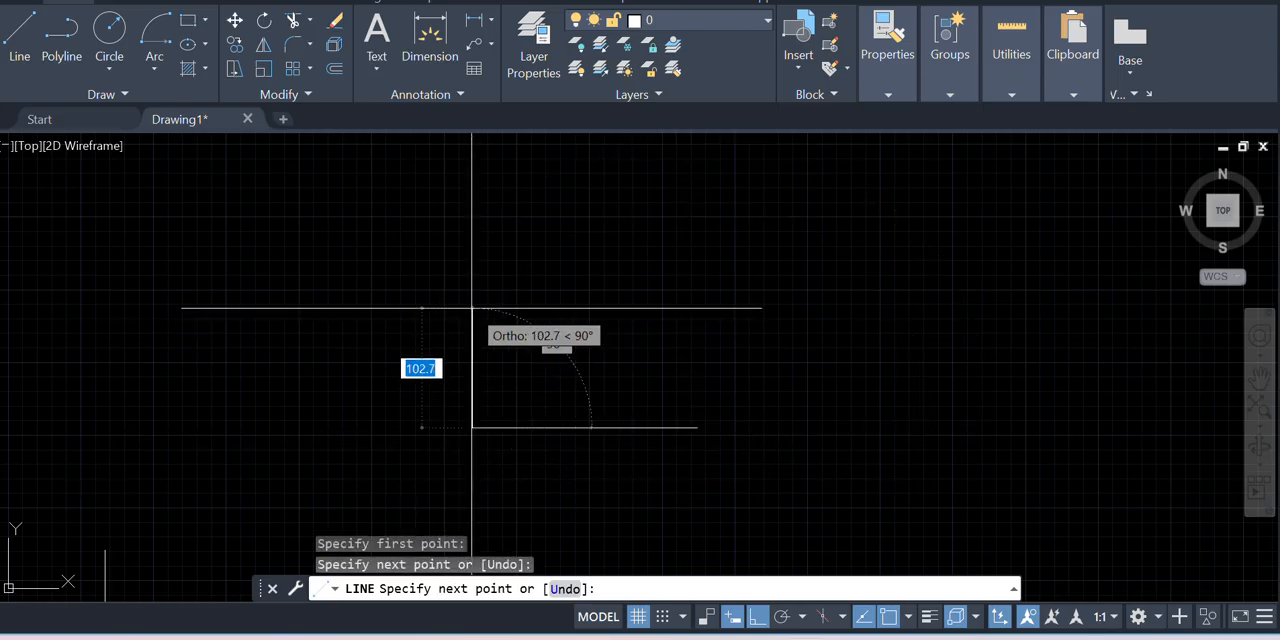
pyautogui.click(472, 308)
pyautogui.click(589, 297)
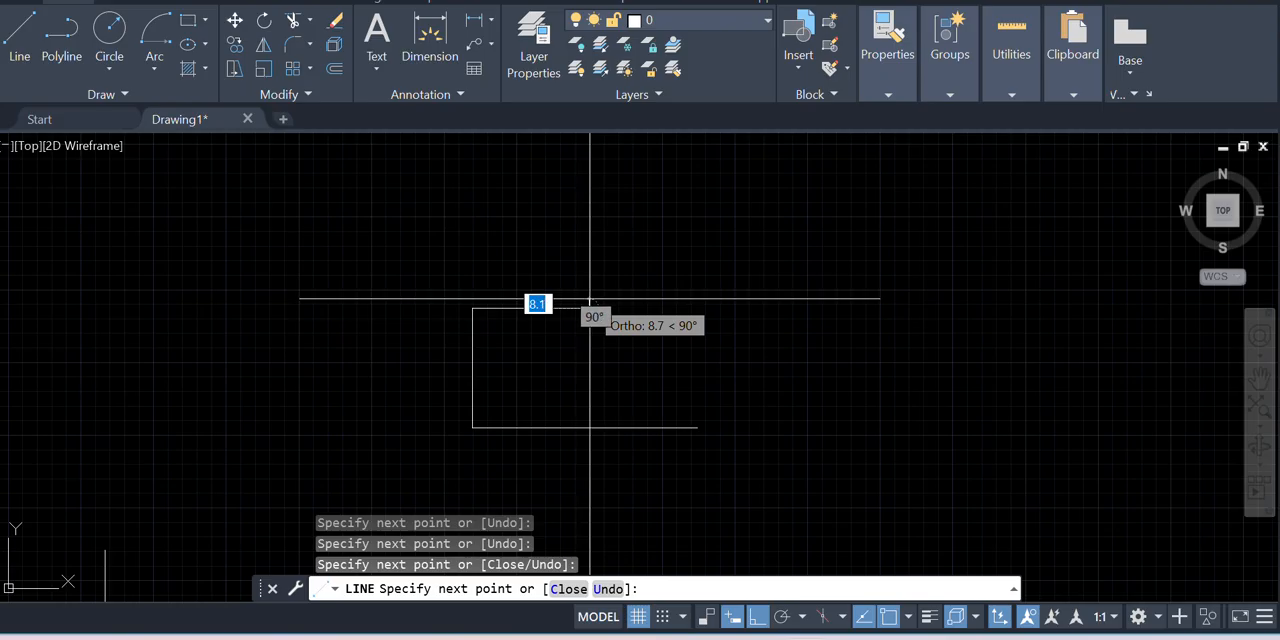
pyautogui.press('Return')
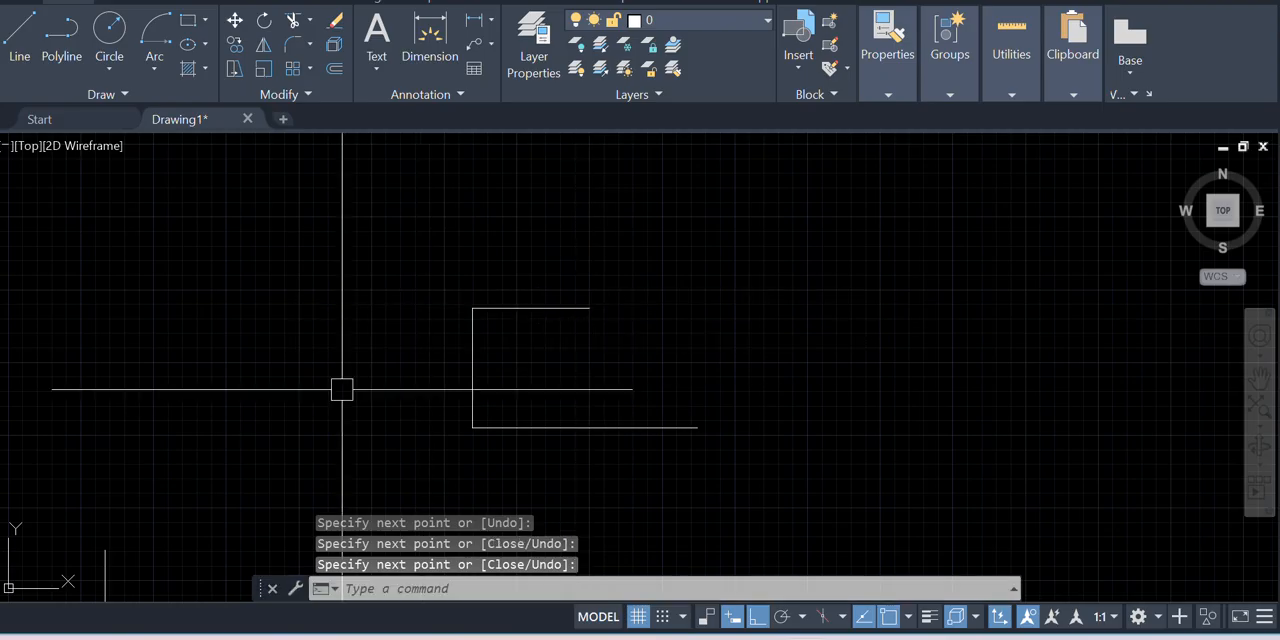
# Draw a shorter vertical line upward from the free end of the outline's bottom edge
pyautogui.click(25, 55)
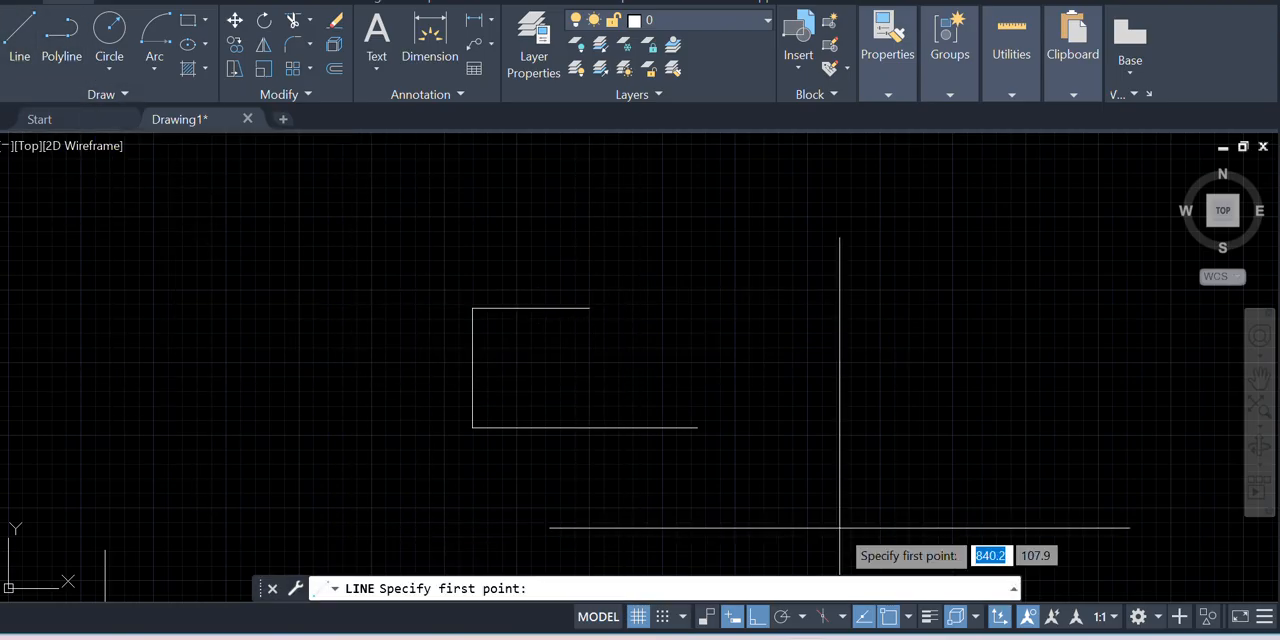
pyautogui.click(697, 427)
pyautogui.click(694, 352)
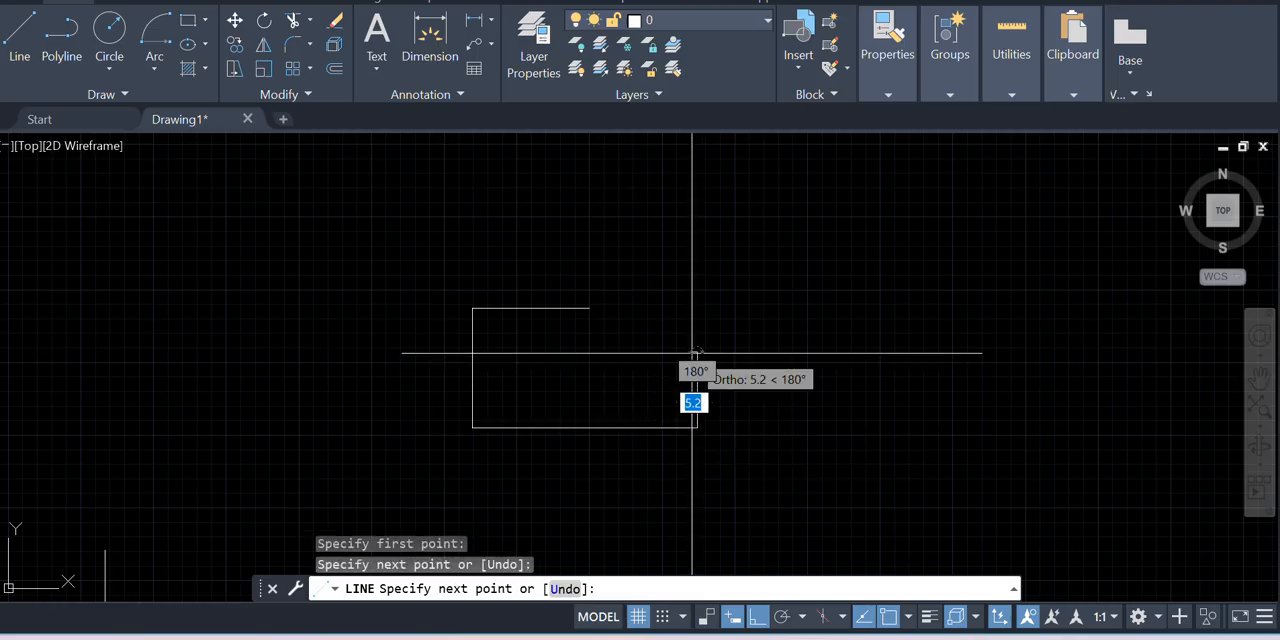
pyautogui.press('Return')
# Draw a Start, End, Radius arc from the top edge's free end to the short side's upper end, entering 10 as the radius
pyautogui.scroll(-2, 680, 530)
pyautogui.scroll(2, 630, 445)
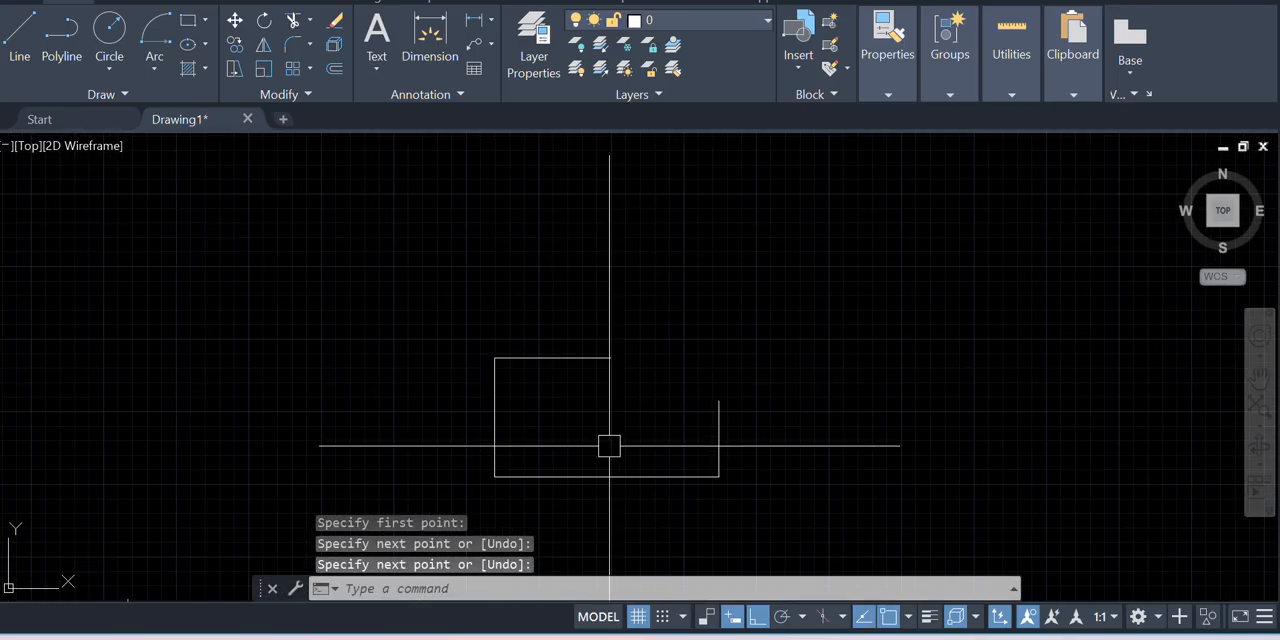
pyautogui.scroll(2, 692, 321)
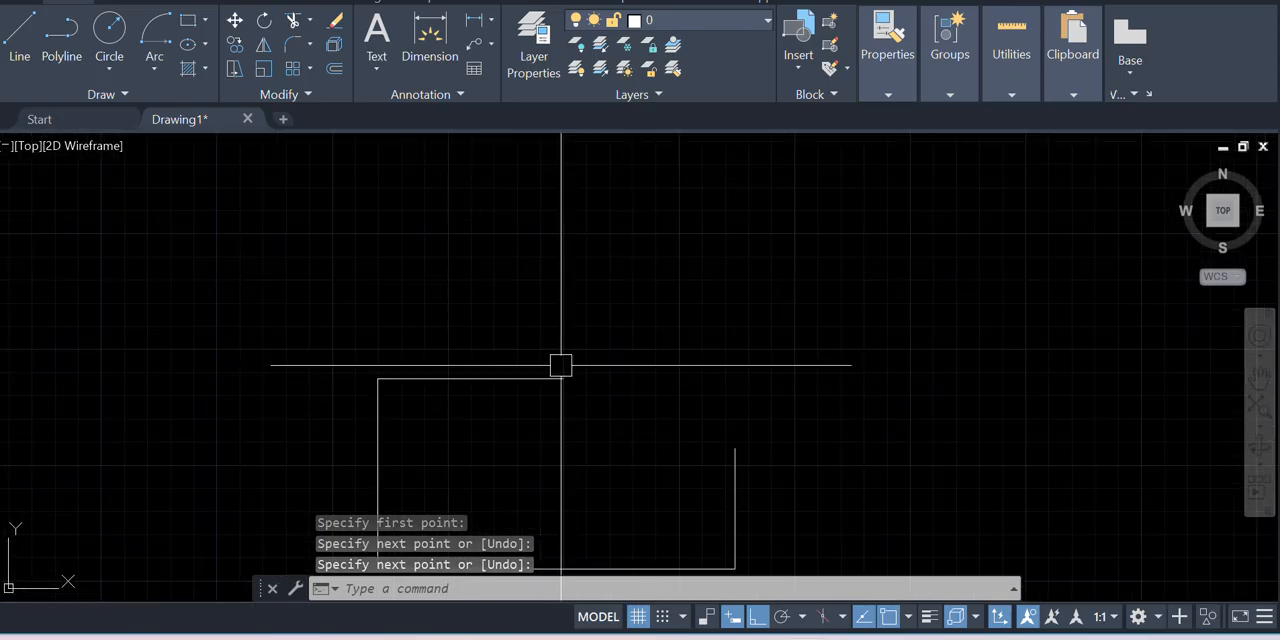
pyautogui.scroll(-2, 558, 369)
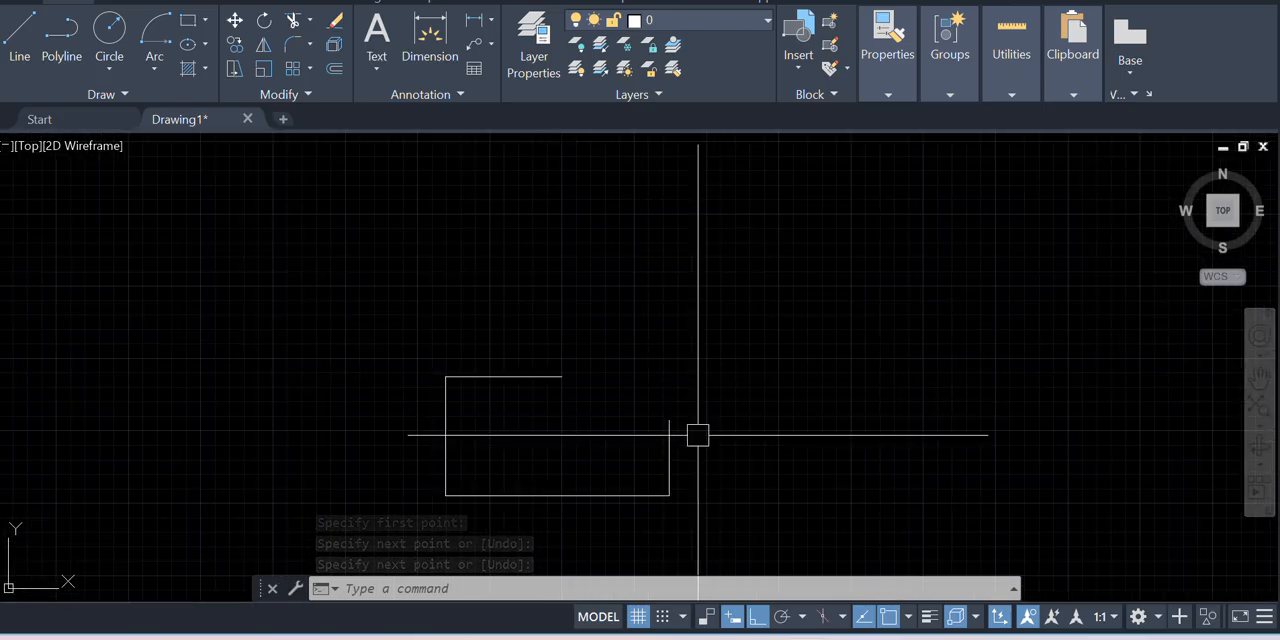
pyautogui.scroll(4, 668, 425)
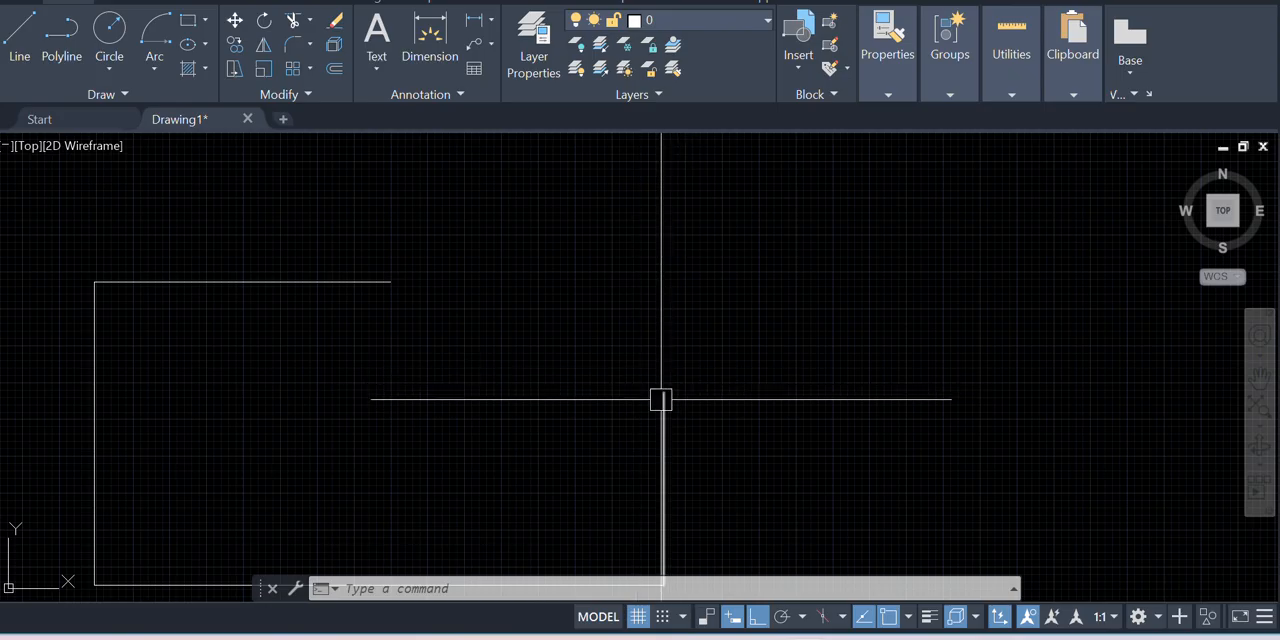
pyautogui.scroll(-2, 661, 399)
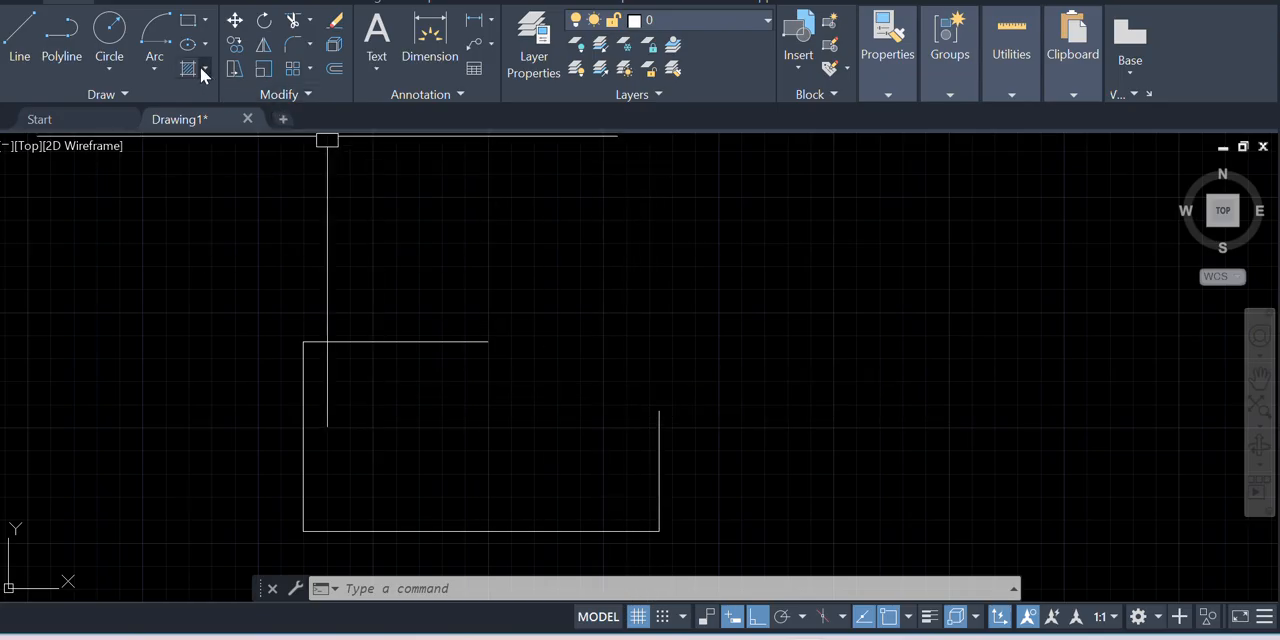
pyautogui.click(151, 72)
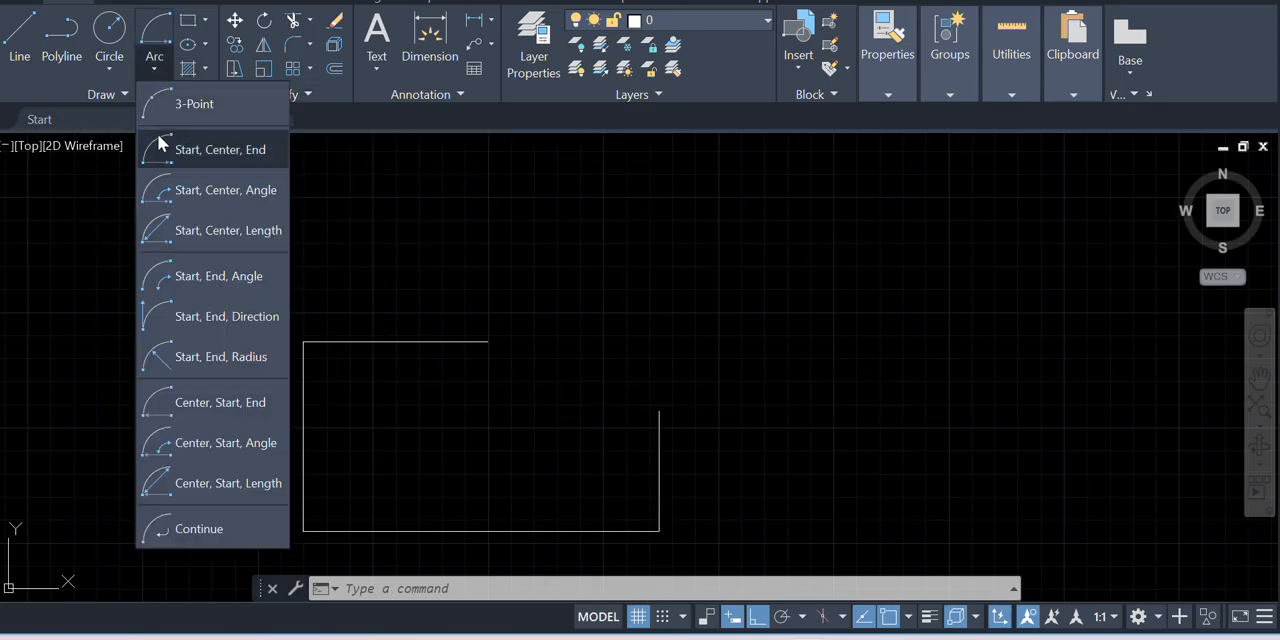
pyautogui.click(189, 361)
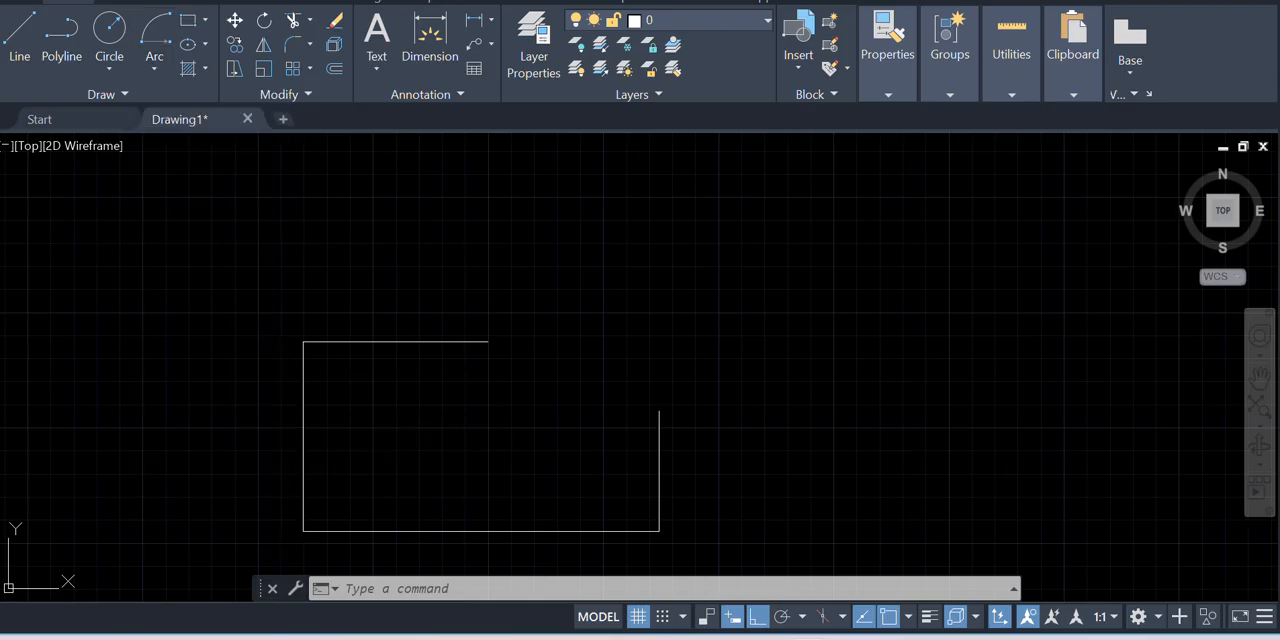
pyautogui.click(487, 342)
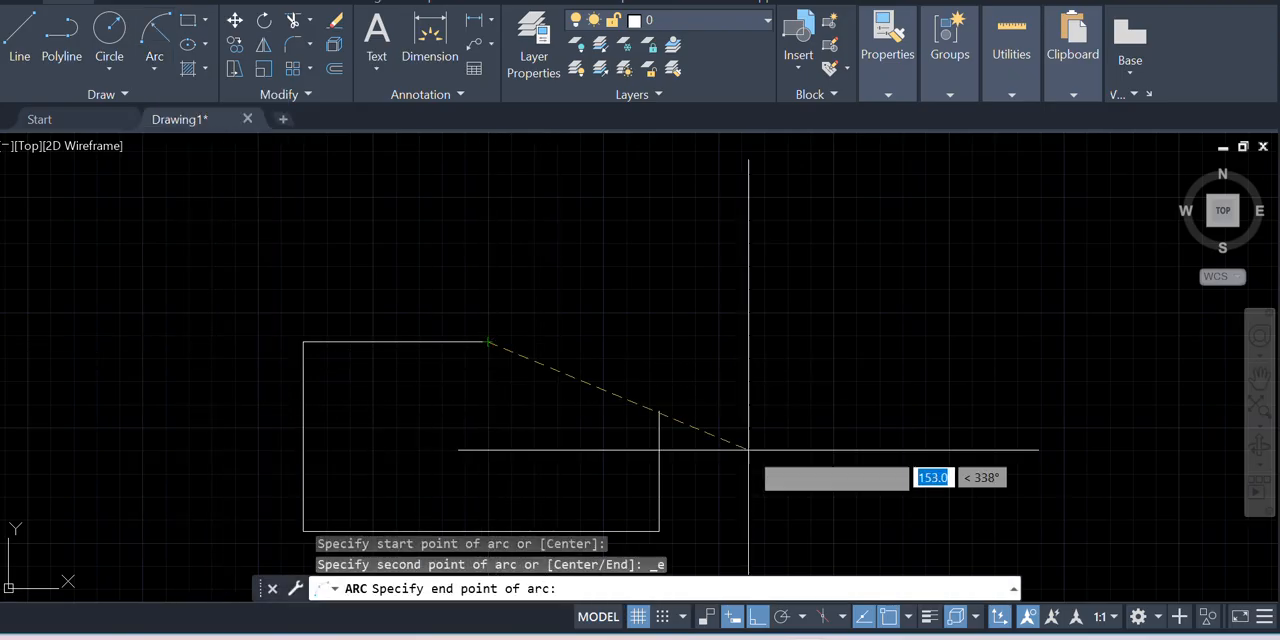
pyautogui.click(659, 410)
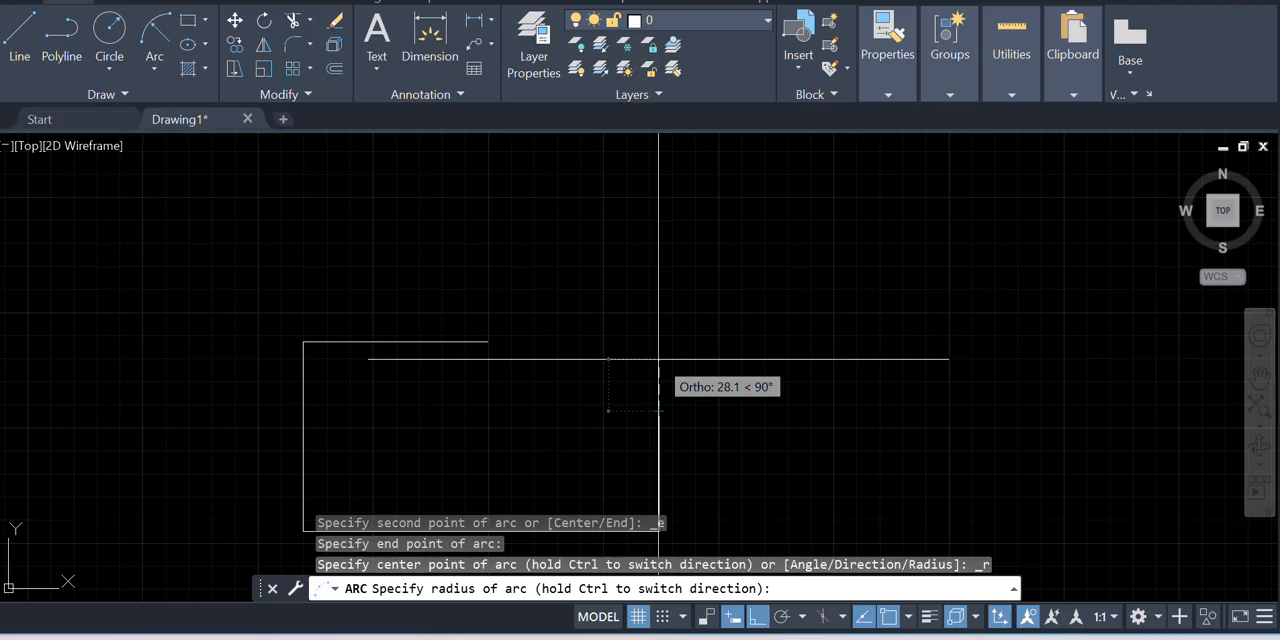
pyautogui.write('1')
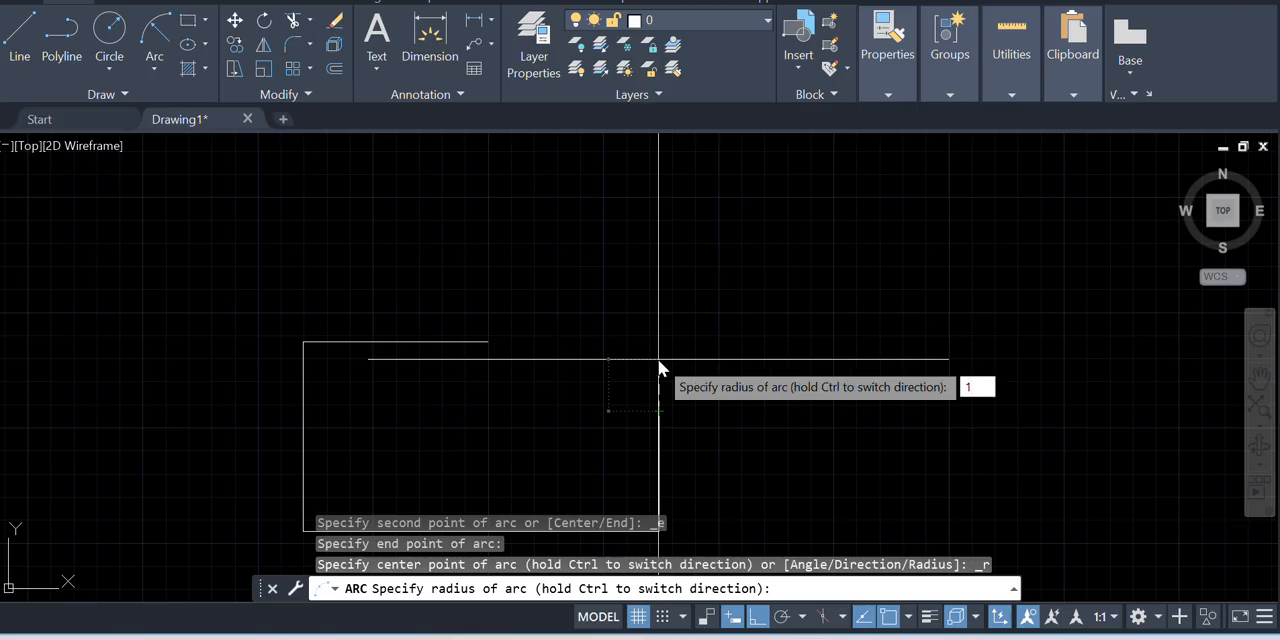
pyautogui.write('0')
pyautogui.press('Return')
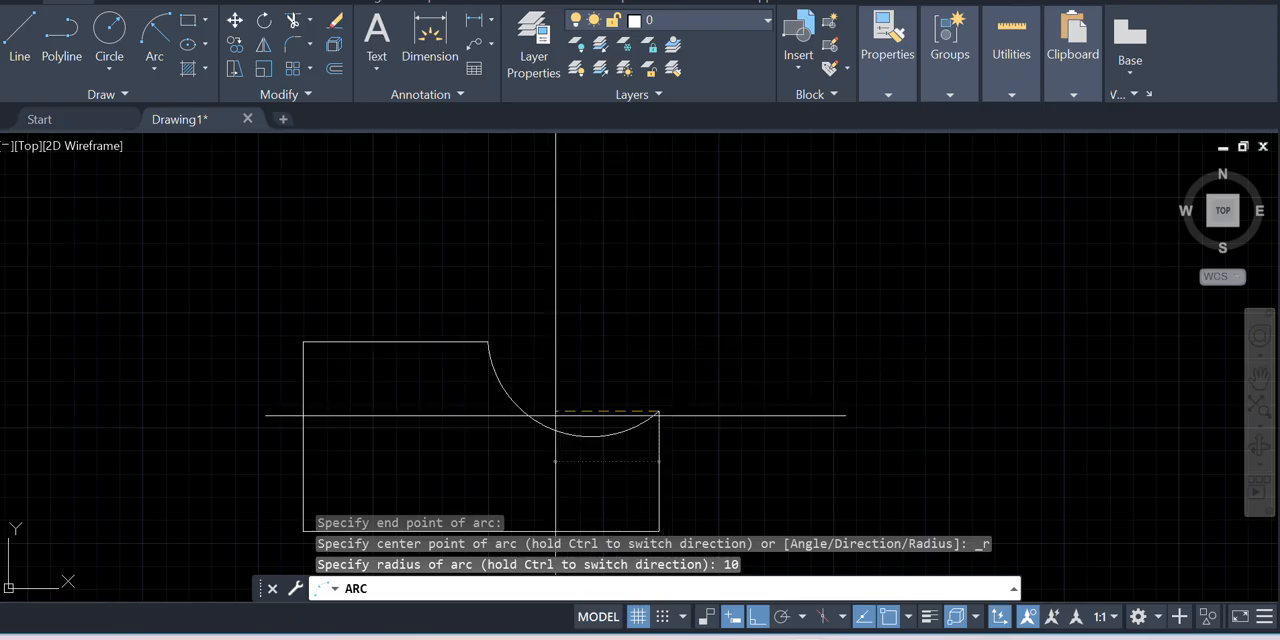
pyautogui.click(659, 410)
pyautogui.scroll(4, 654, 293)
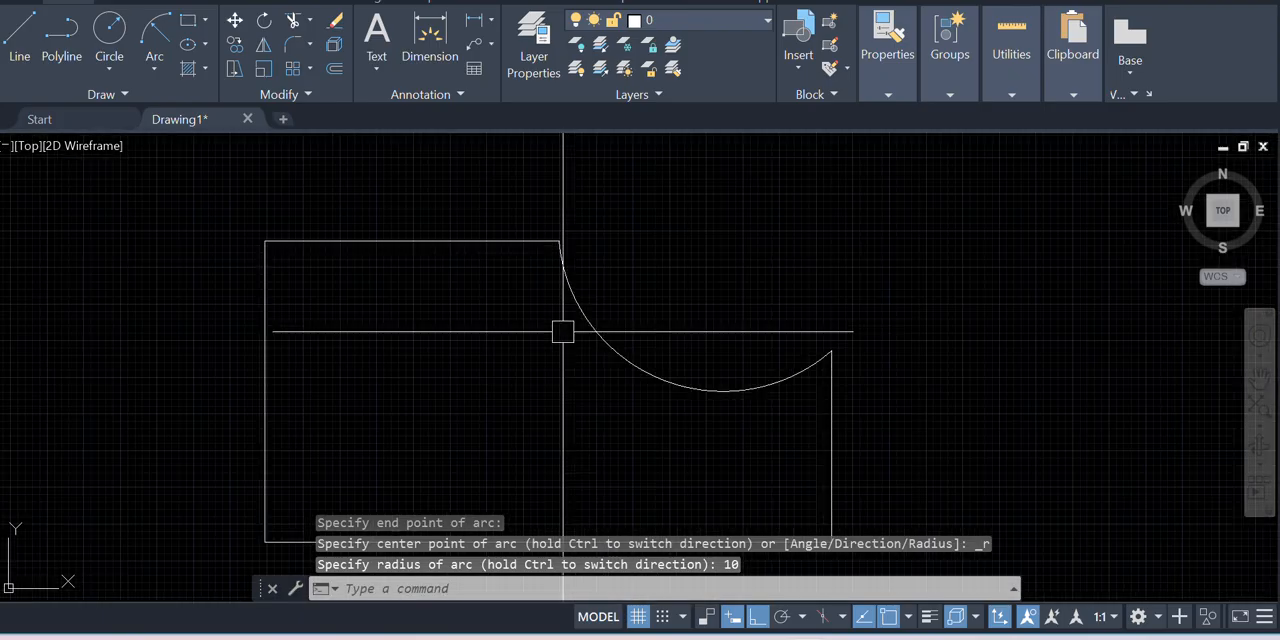
pyautogui.scroll(-5, 653, 291)
pyautogui.scroll(3, 657, 277)
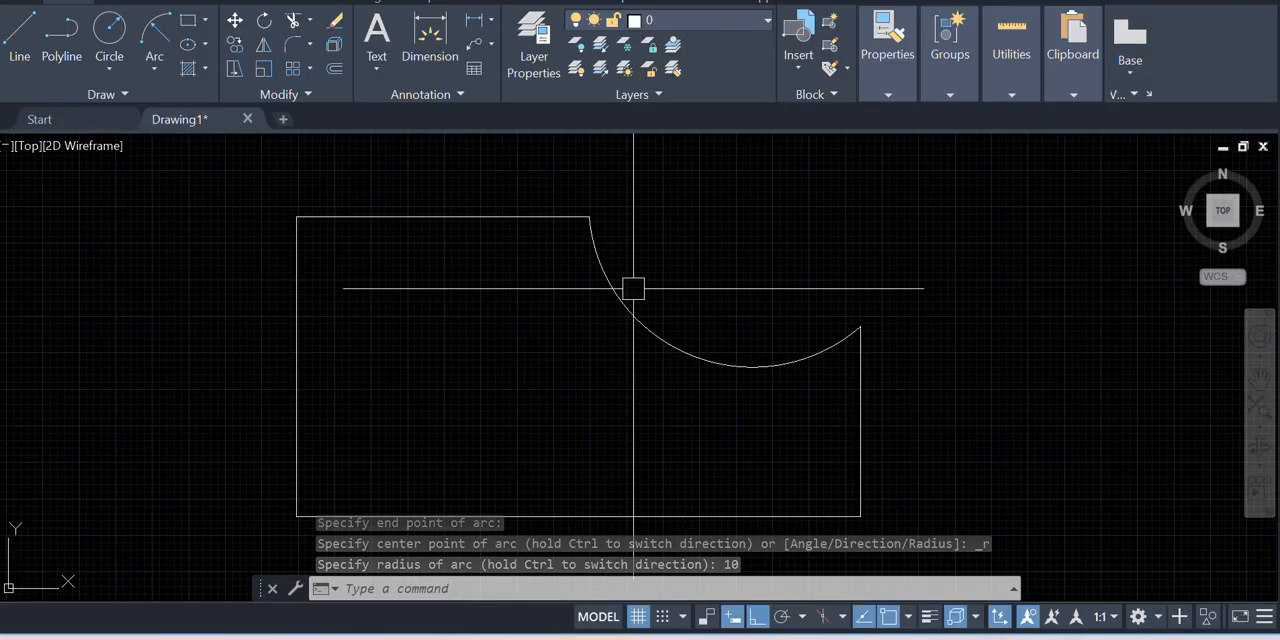
pyautogui.scroll(-4, 683, 299)
pyautogui.scroll(4, 597, 277)
pyautogui.scroll(-4, 379, 273)
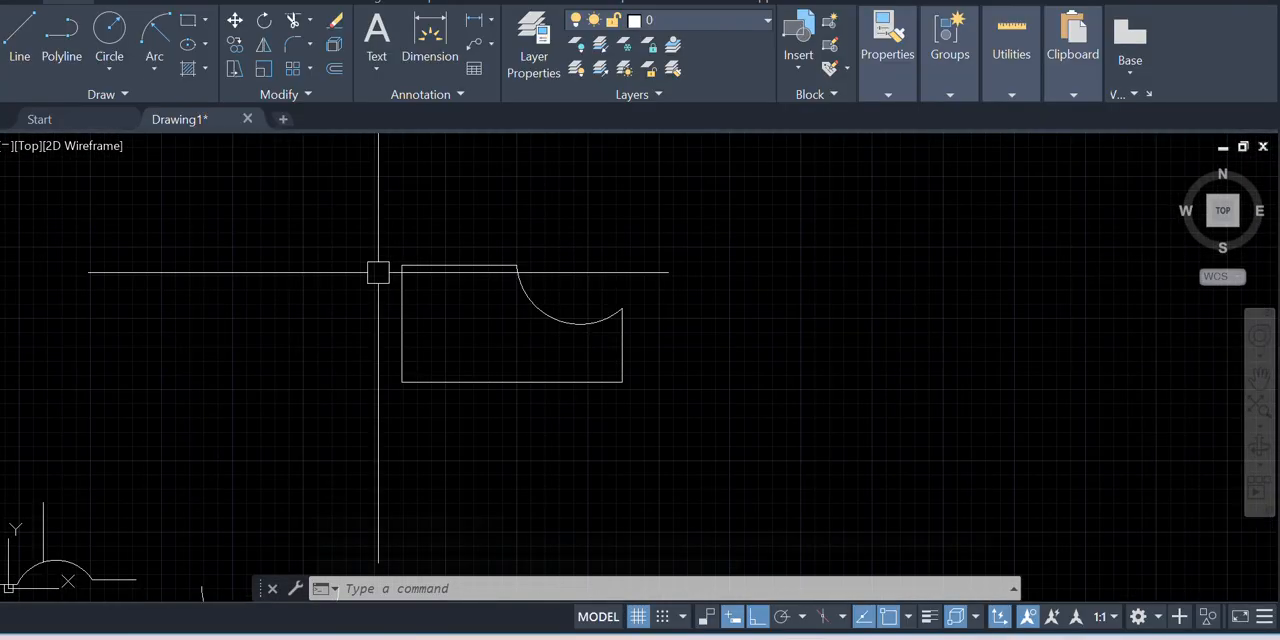
# Draw a short vertical line in the empty area beside the finished profile
pyautogui.scroll(2, 729, 290)
pyautogui.scroll(2, 511, 257)
pyautogui.scroll(-2, 543, 269)
pyautogui.scroll(4, 655, 301)
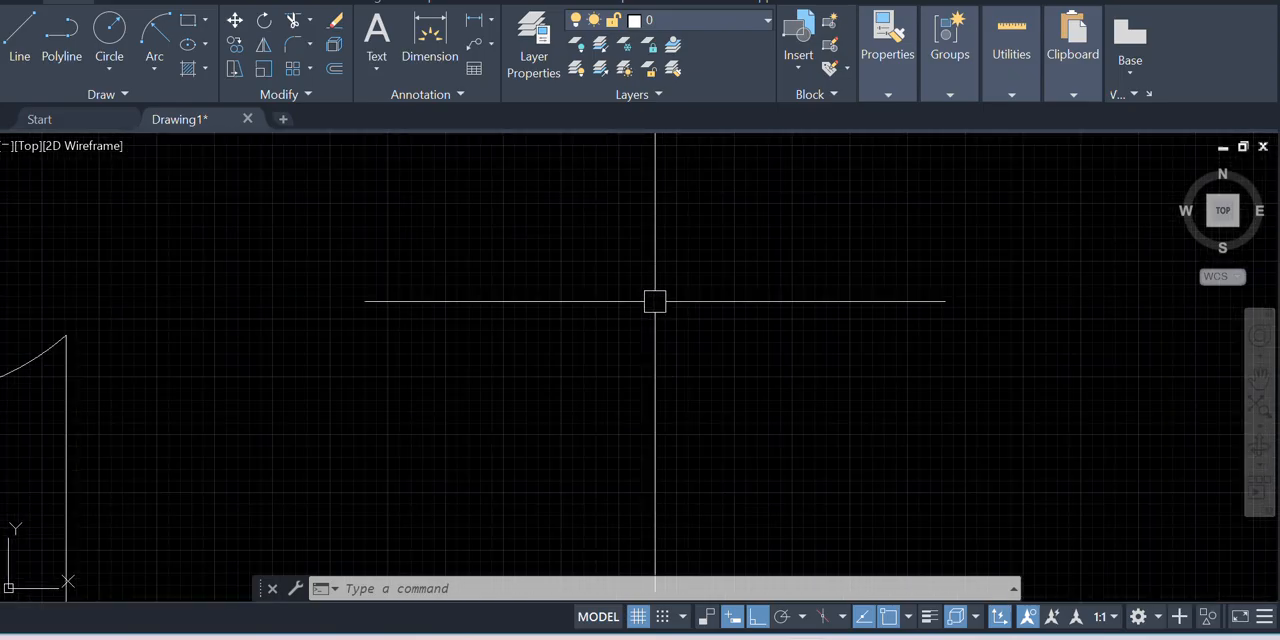
pyautogui.click(149, 59)
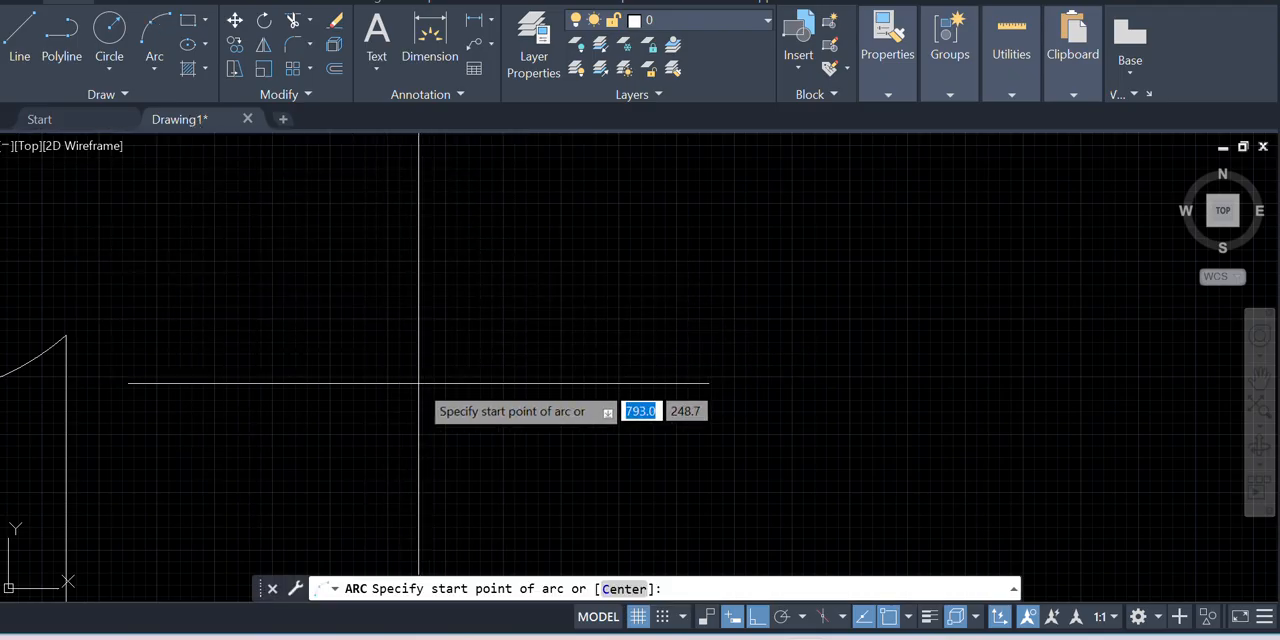
pyautogui.click(24, 45)
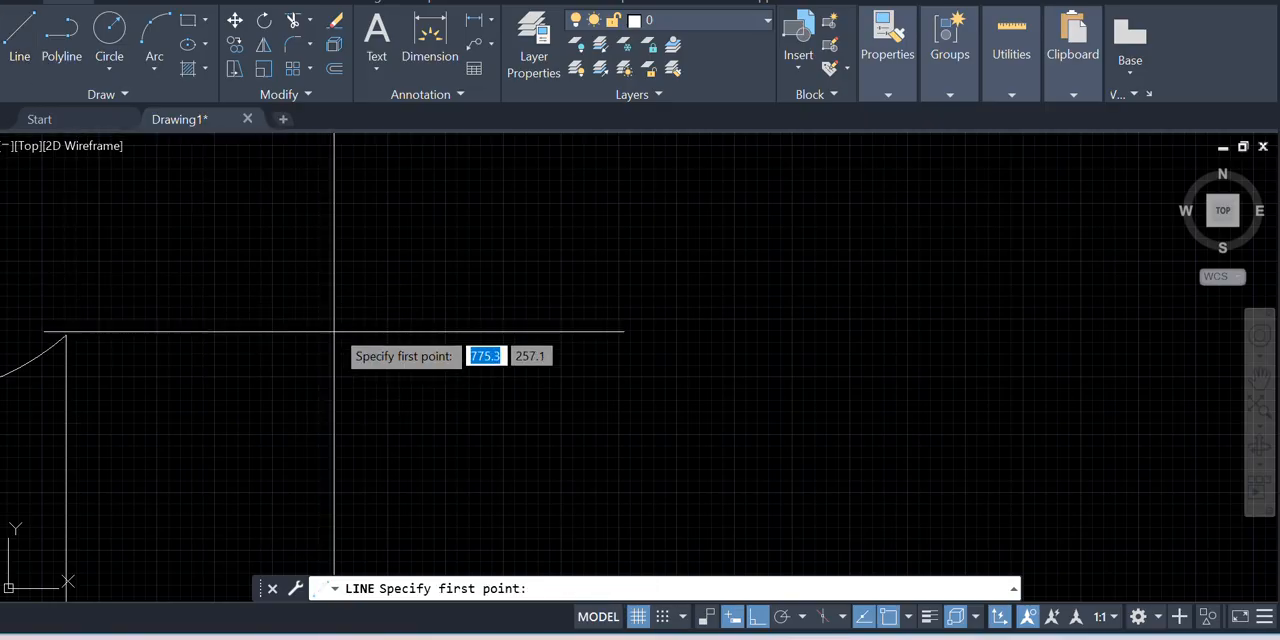
pyautogui.click(381, 311)
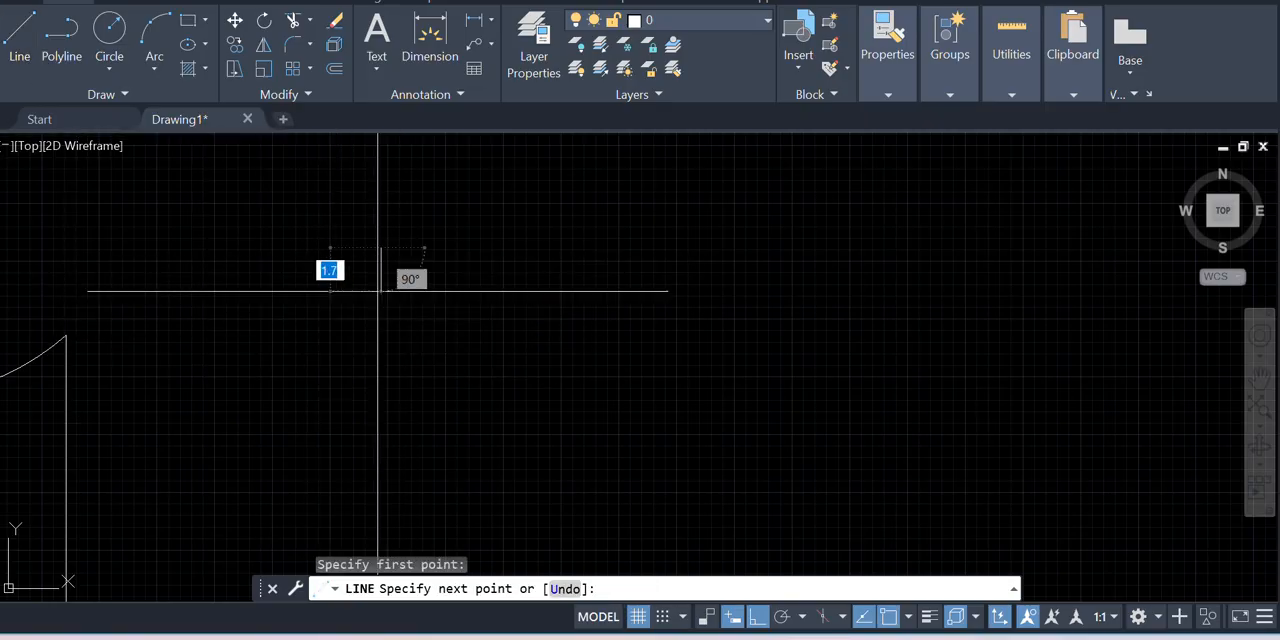
pyautogui.press('Return')
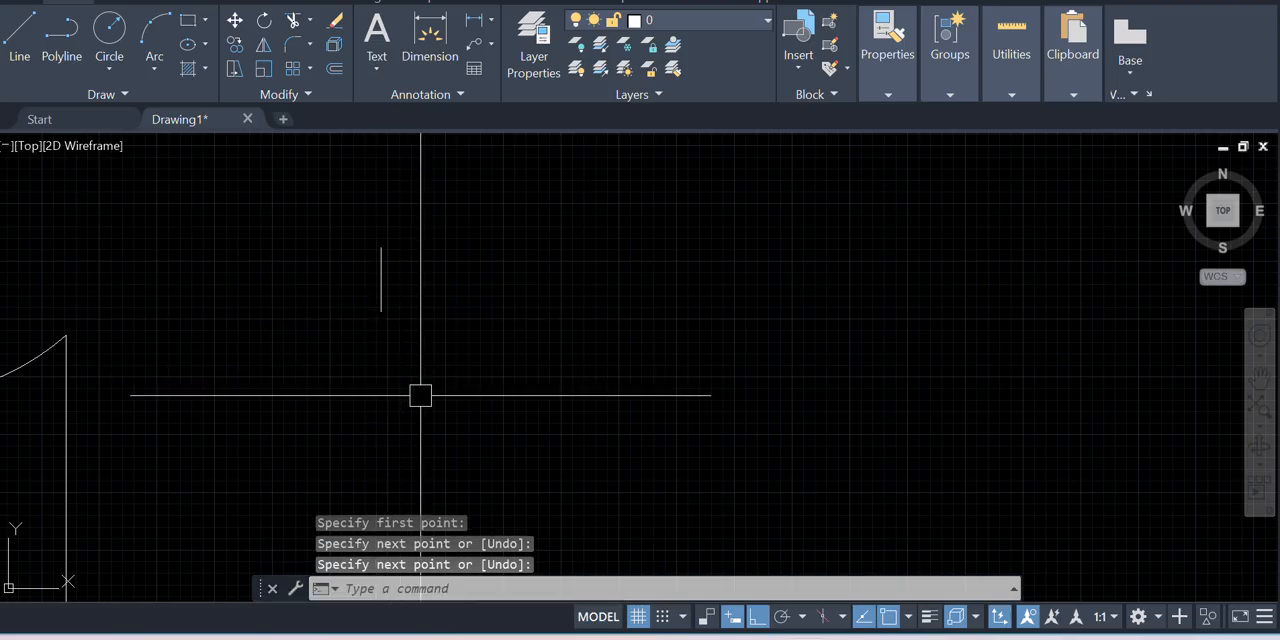
# Draw two short horizontal lines slightly below the vertical line's lower end, one on each side of it with a gap
pyautogui.press('Return')
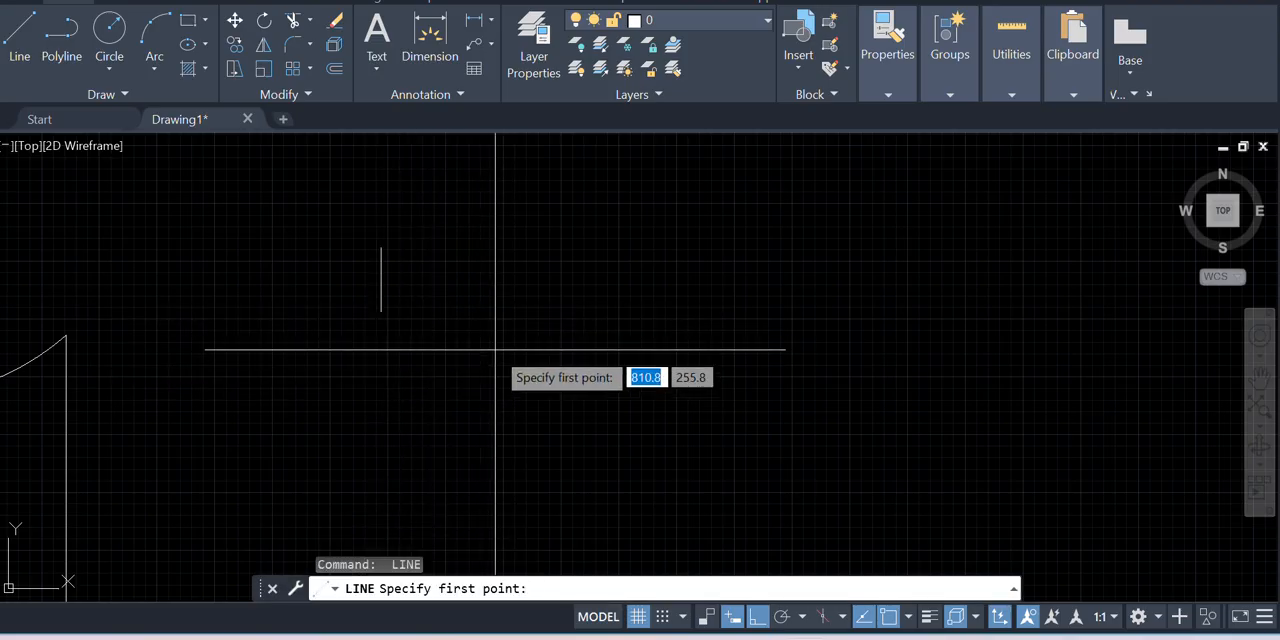
pyautogui.click(493, 345)
pyautogui.click(657, 345)
pyautogui.press('Return')
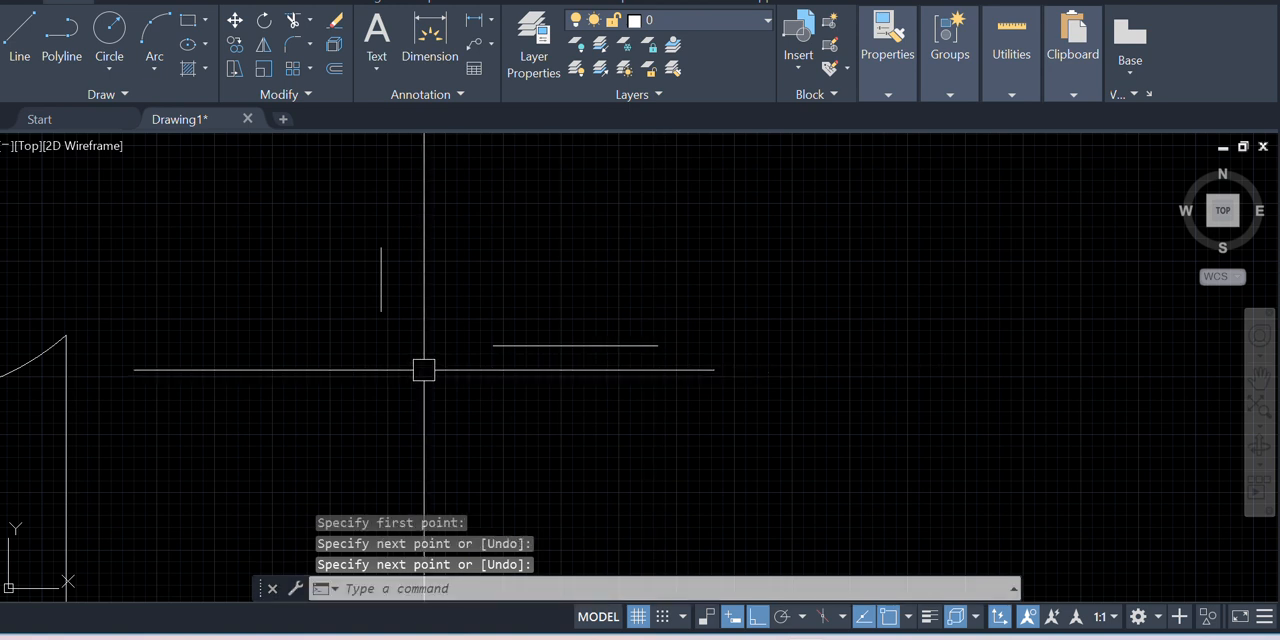
pyautogui.press('Return')
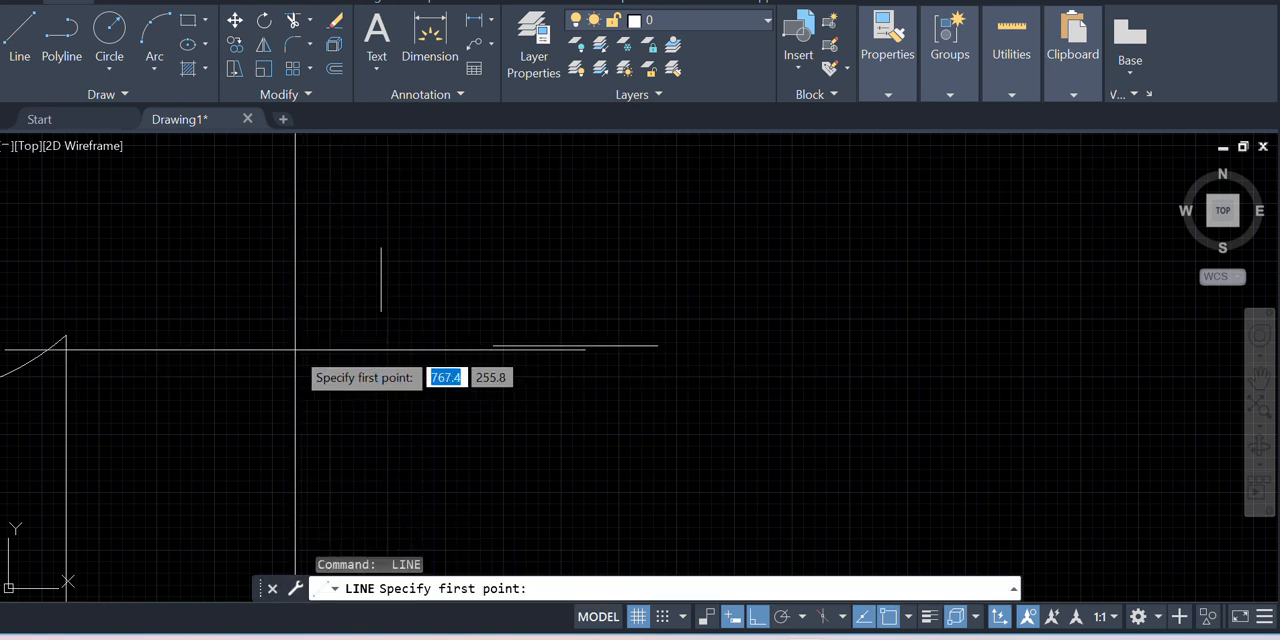
pyautogui.click(295, 350)
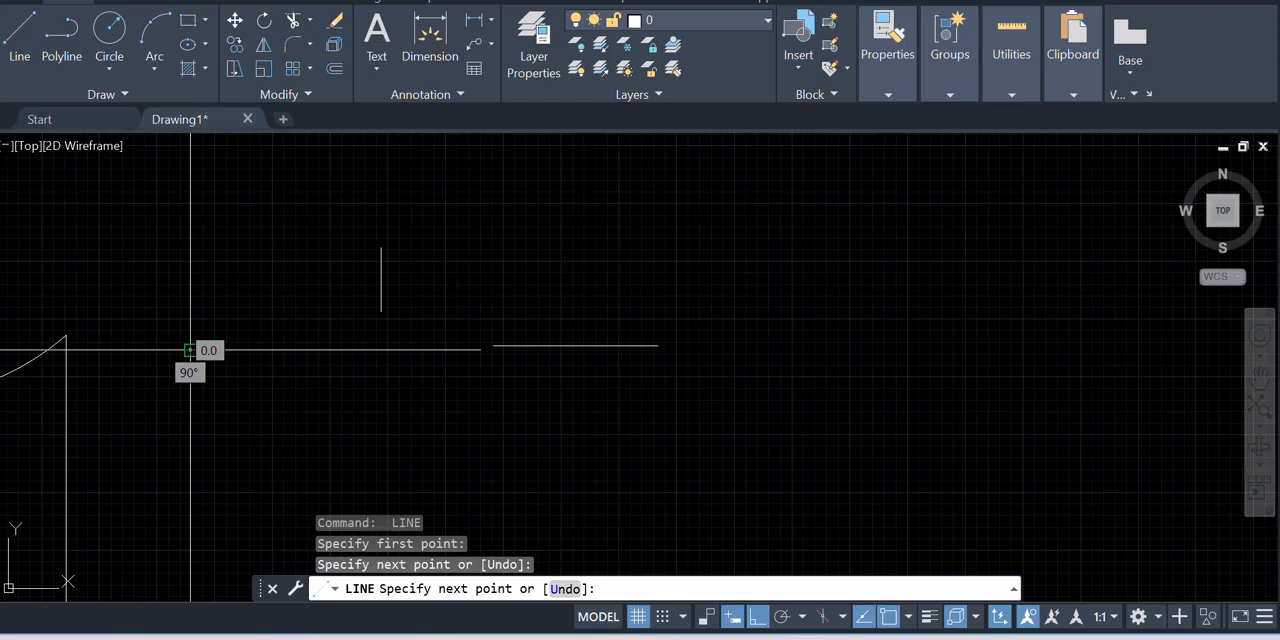
pyautogui.press('Escape')
pyautogui.scroll(3, 415, 336)
pyautogui.scroll(-2, 516, 302)
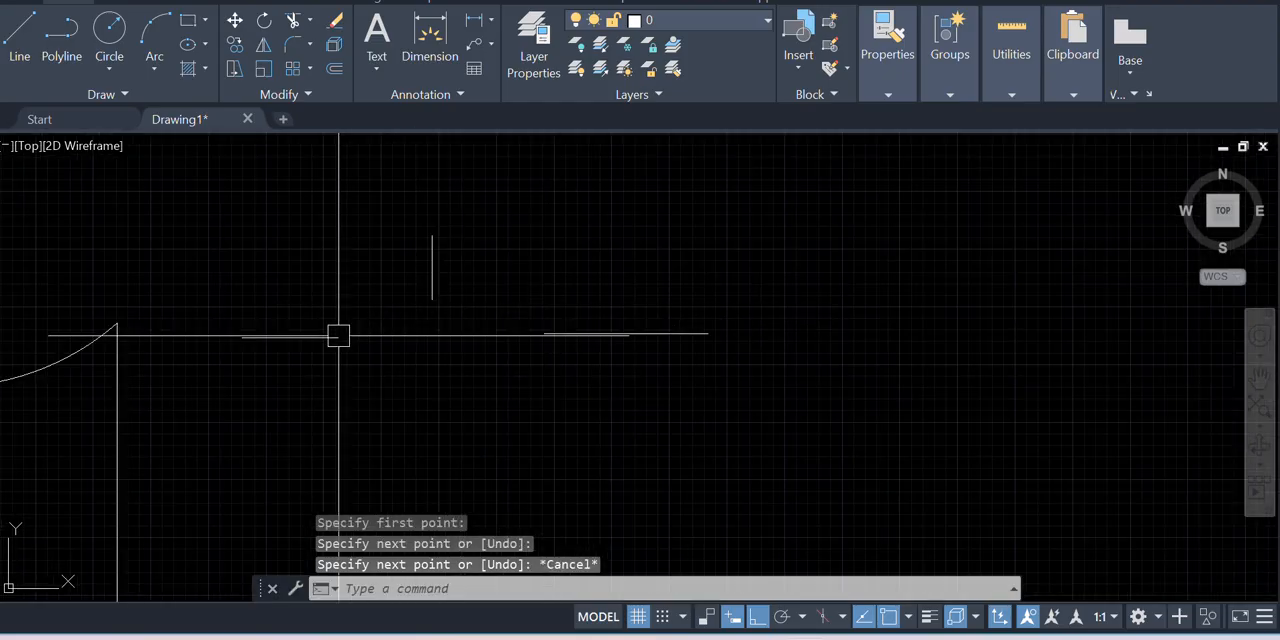
# Draw a 3-point arc from one horizontal line's inner end through the vertical line's lower end to the other horizontal line's inner end
pyautogui.scroll(4, 340, 336)
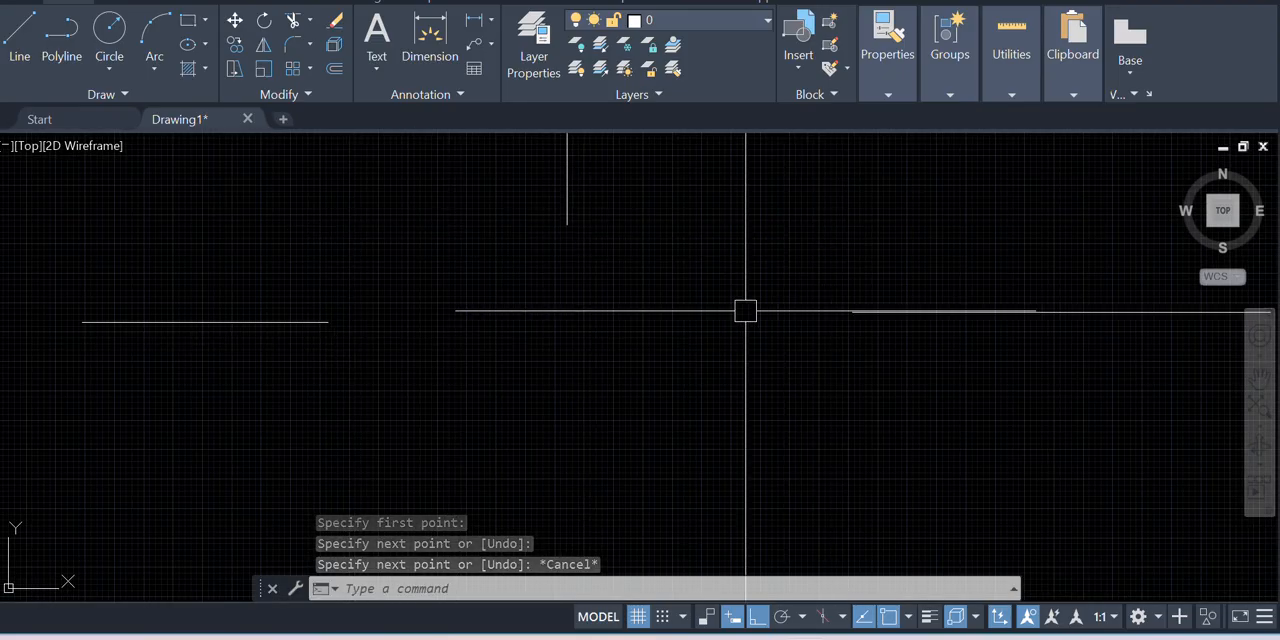
pyautogui.click(145, 68)
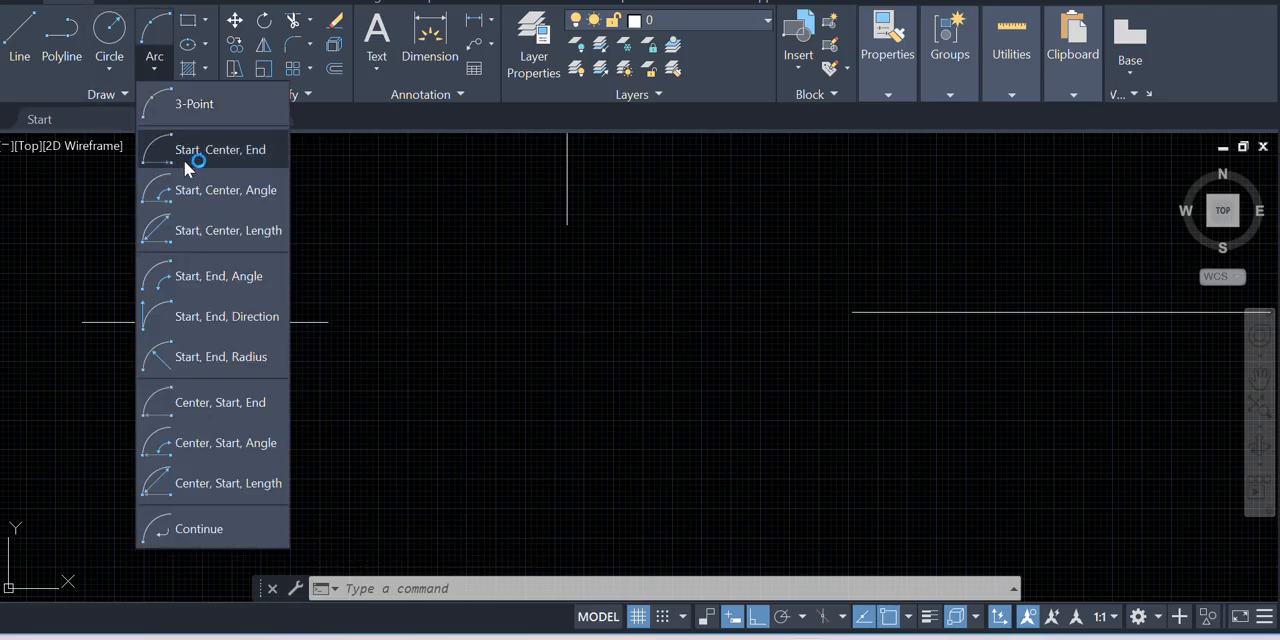
pyautogui.click(184, 158)
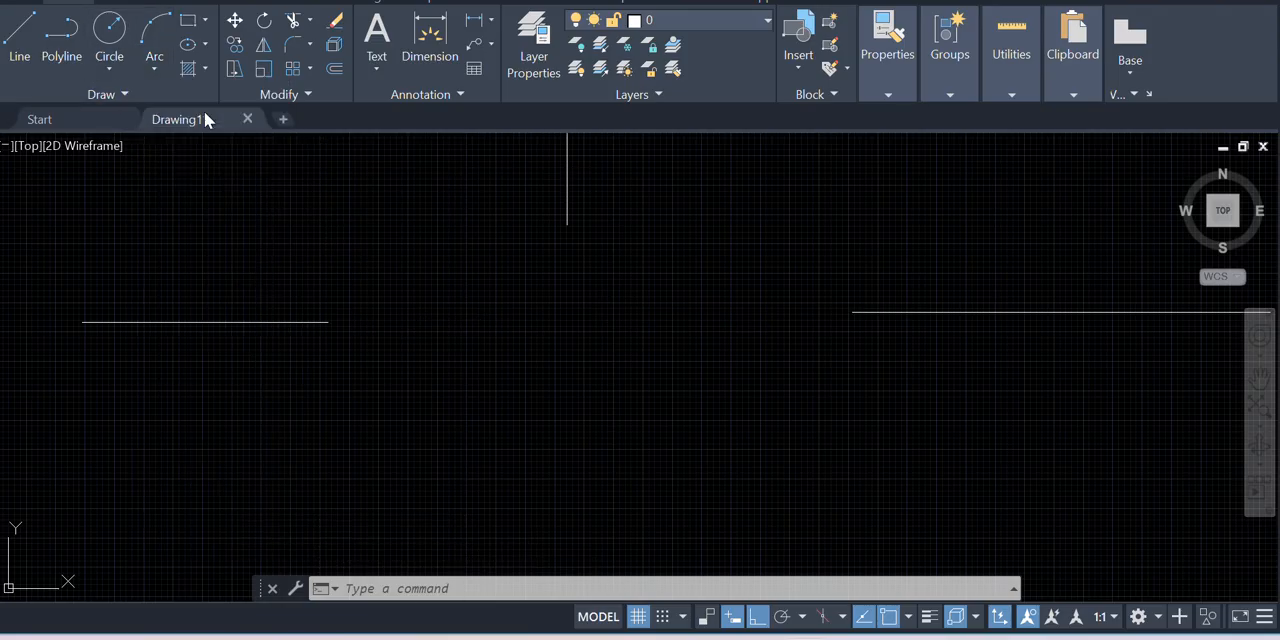
pyautogui.click(327, 322)
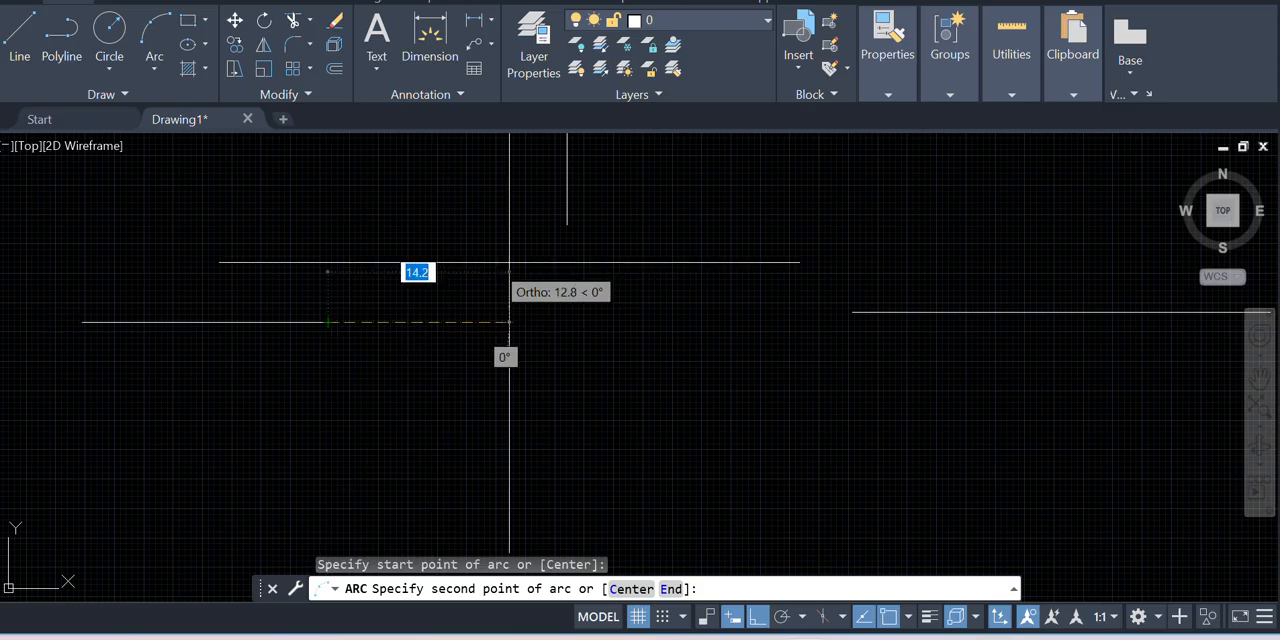
pyautogui.click(567, 224)
pyautogui.click(852, 311)
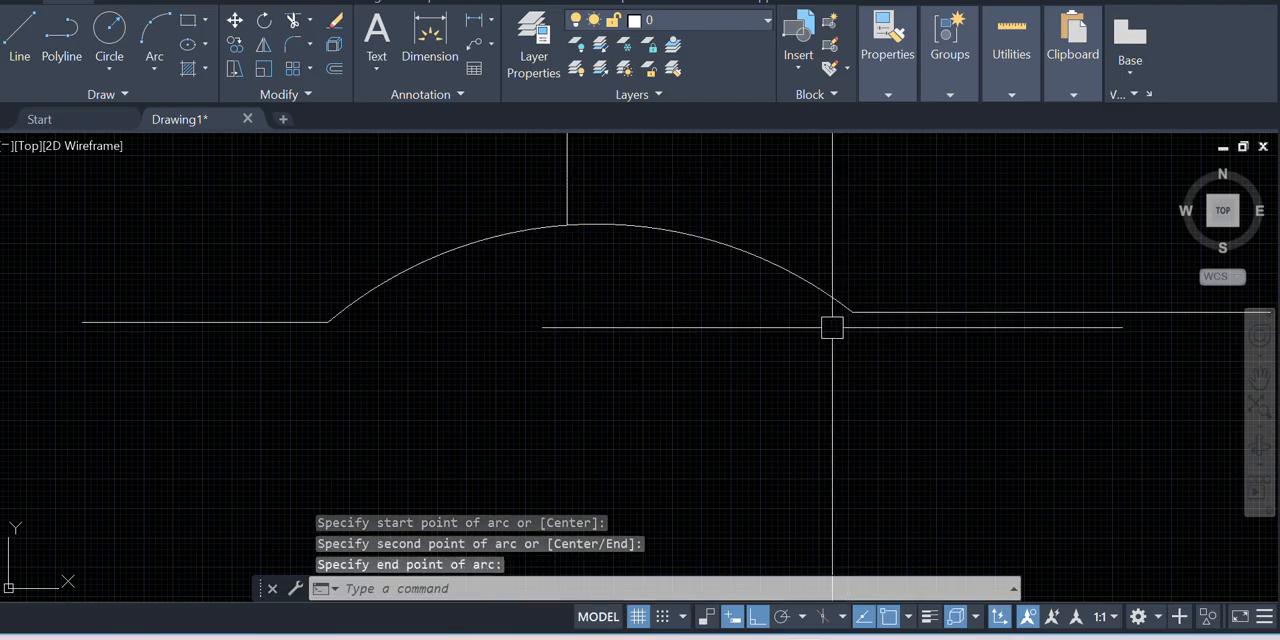
pyautogui.write('a')
pyautogui.press('Return')
pyautogui.scroll(-5, 360, 388)
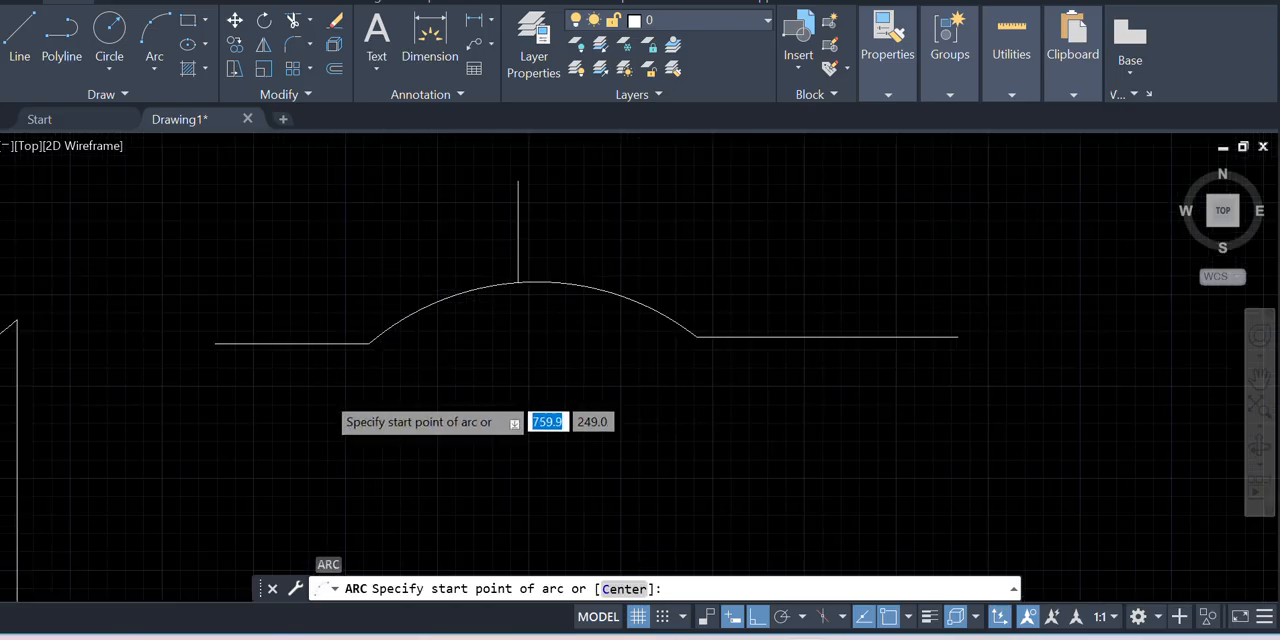
pyautogui.click(156, 70)
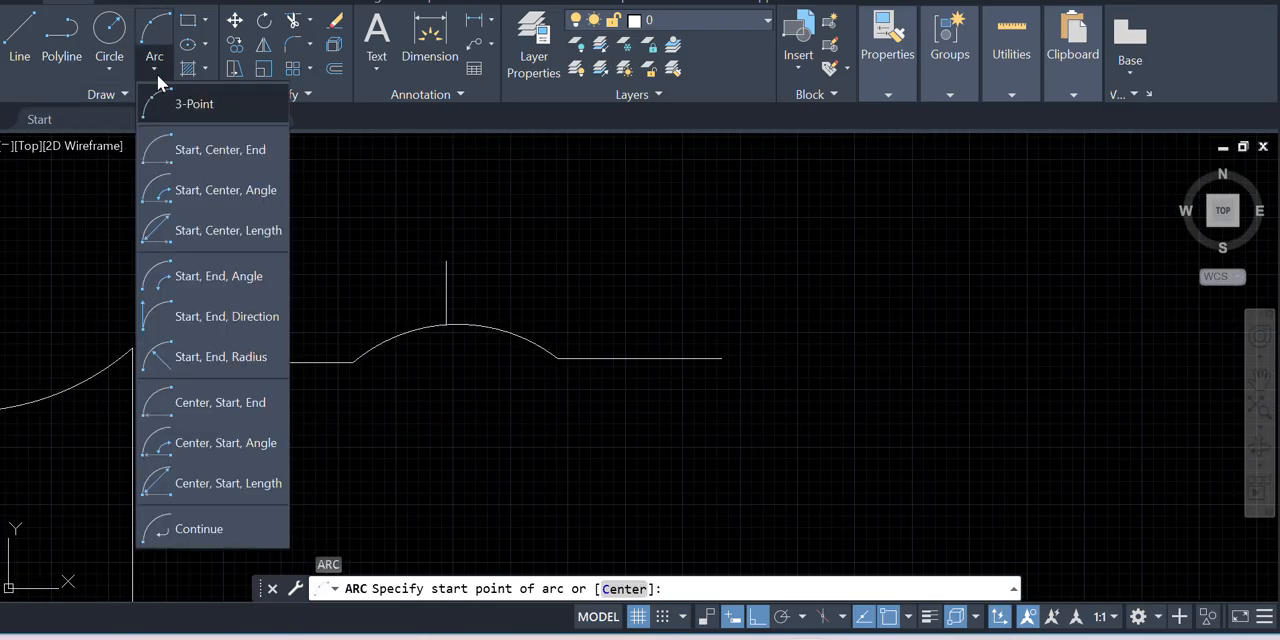
pyautogui.click(181, 152)
pyautogui.scroll(-3, 155, 180)
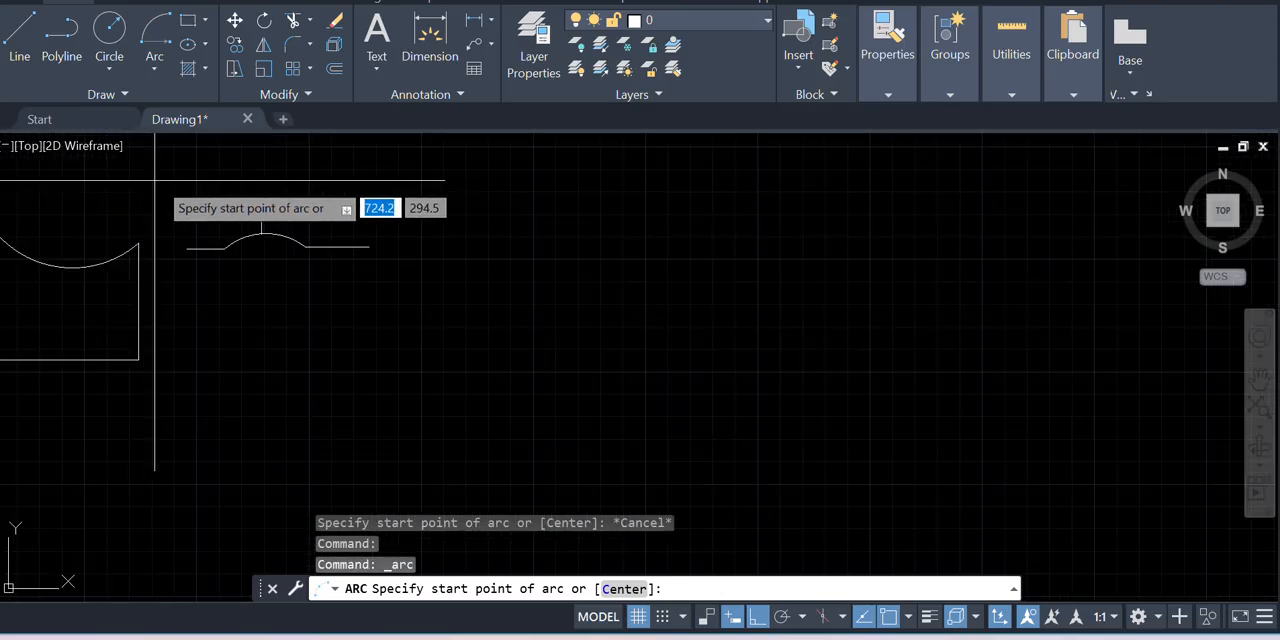
pyautogui.scroll(-2, 353, 366)
pyautogui.scroll(2, 275, 312)
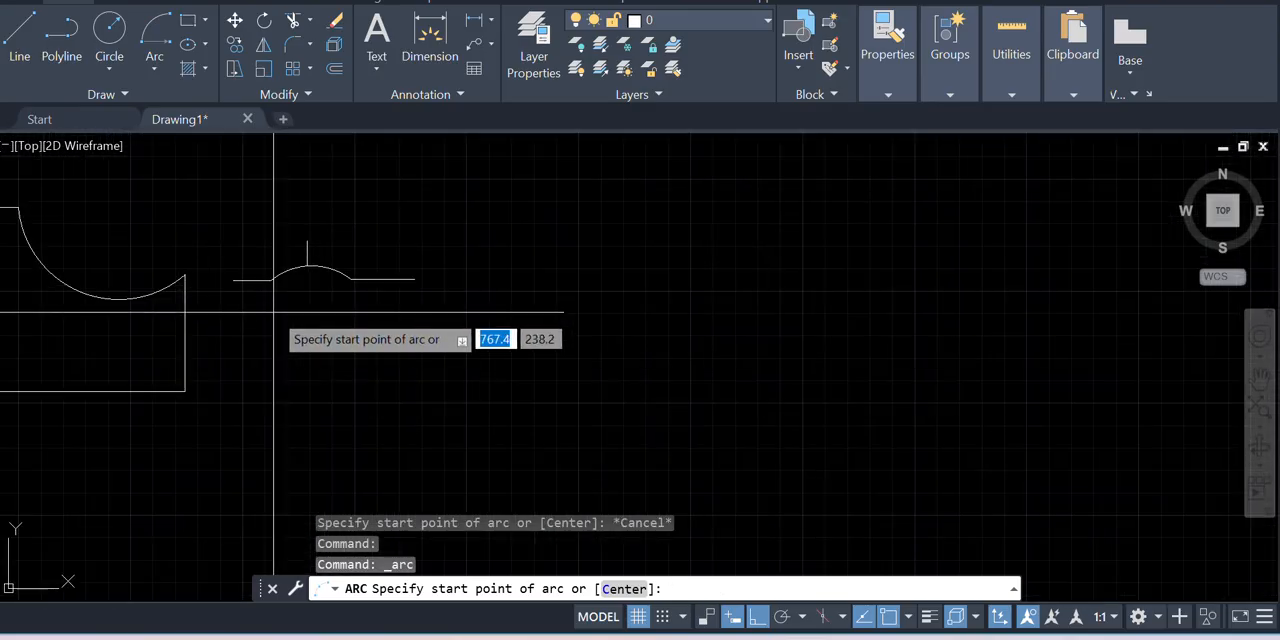
# Draw two end-to-end horizontal line segments in the empty area beside the finished arc figures
pyautogui.click(35, 62)
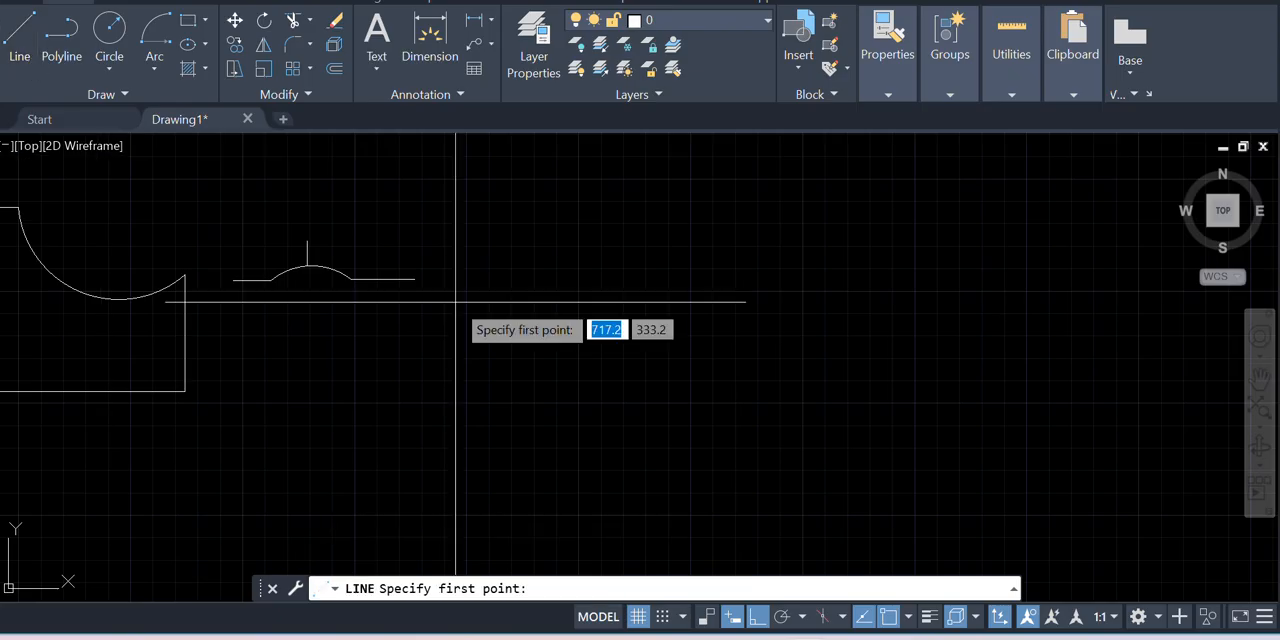
pyautogui.scroll(2, 290, 292)
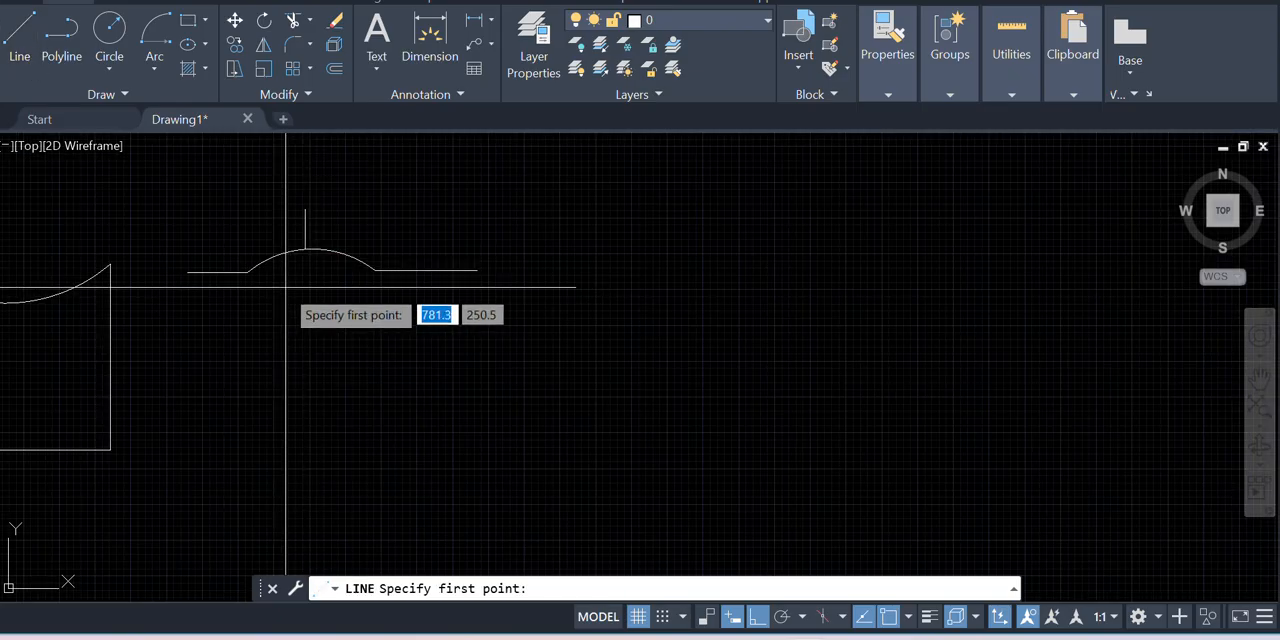
pyautogui.scroll(-2, 363, 314)
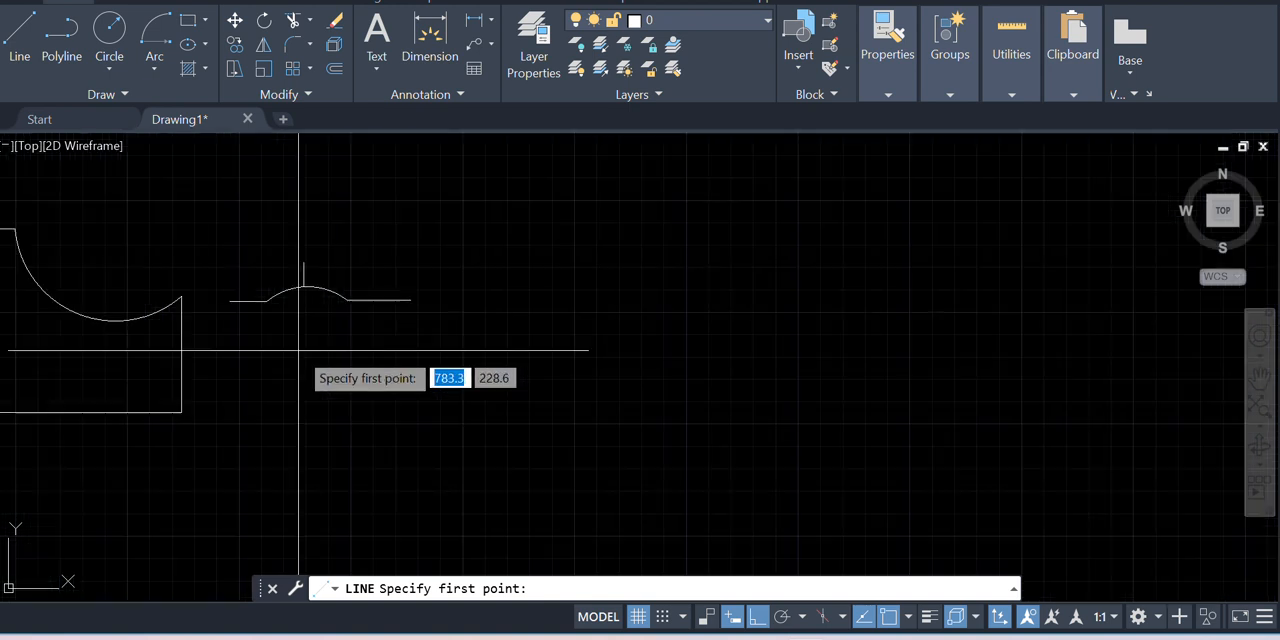
pyautogui.scroll(1, 612, 348)
pyautogui.scroll(-1, 516, 358)
pyautogui.scroll(-1, 515, 364)
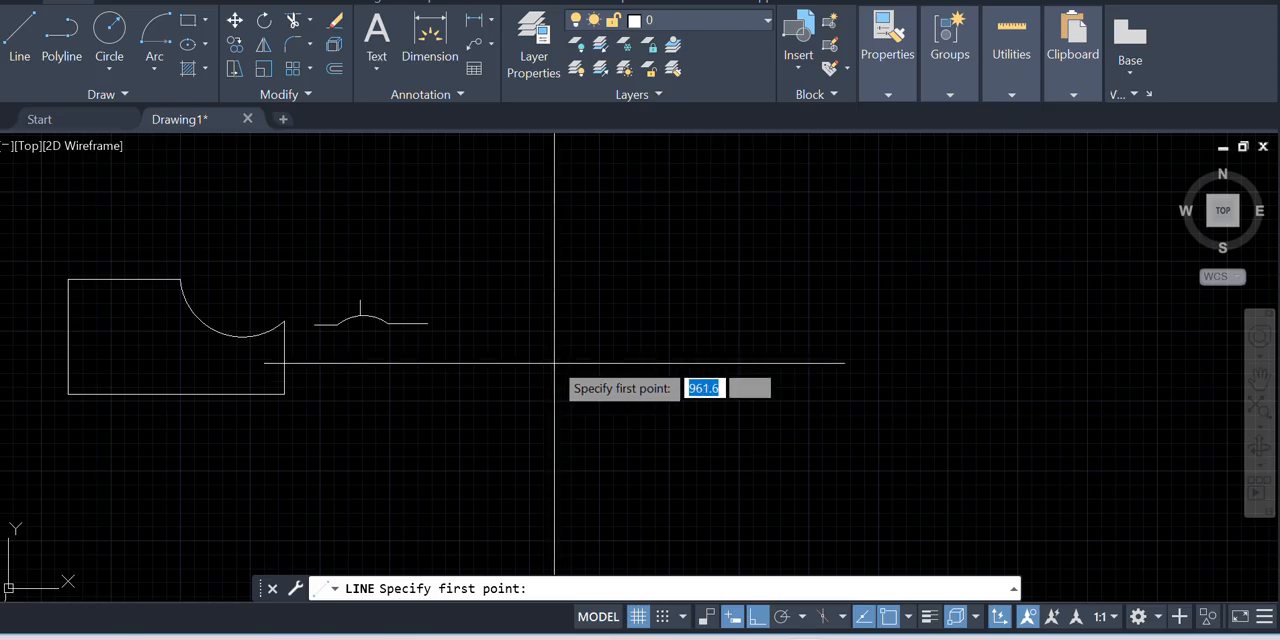
pyautogui.click(552, 360)
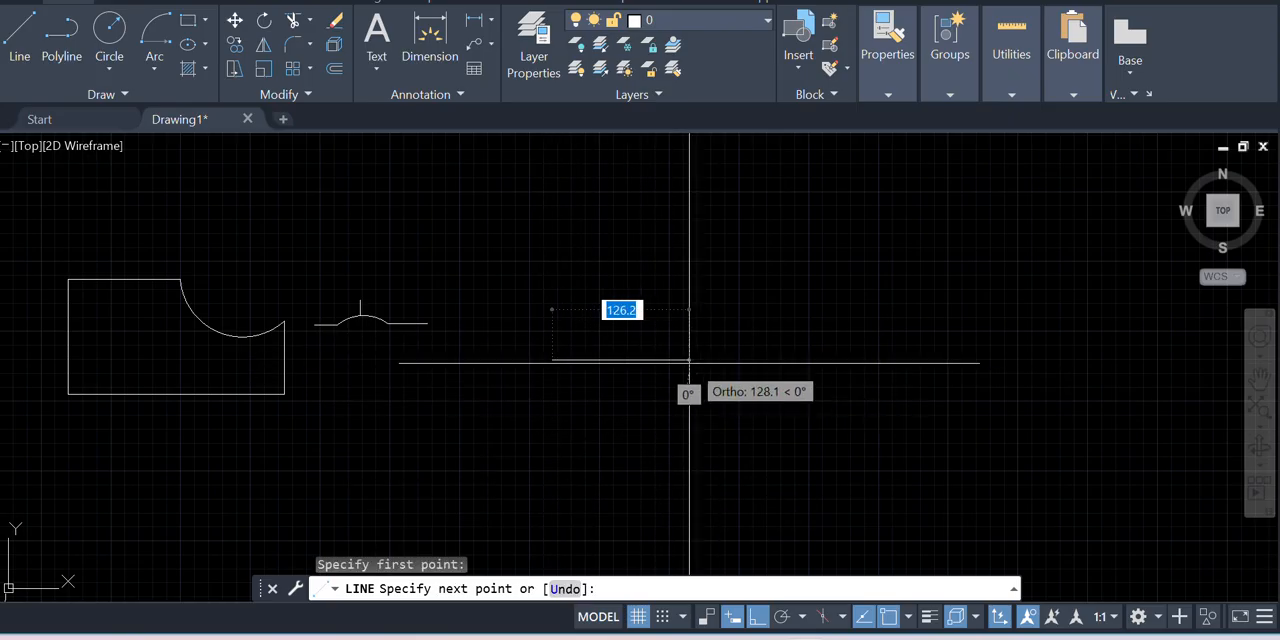
pyautogui.click(677, 360)
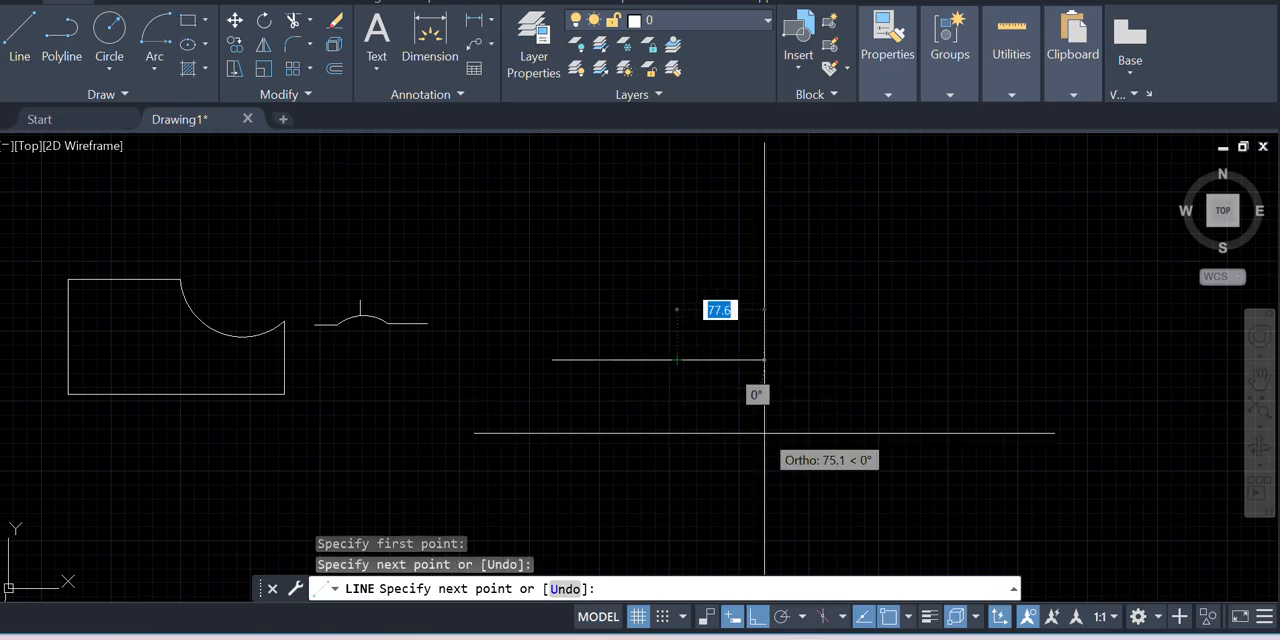
pyautogui.click(833, 360)
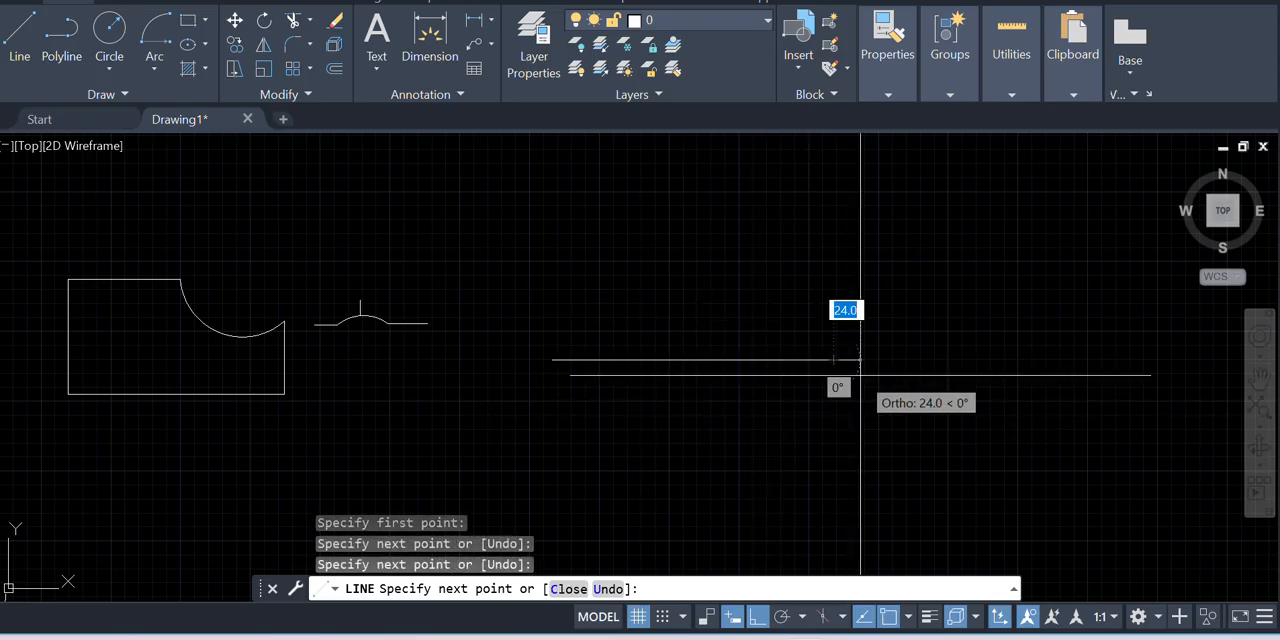
pyautogui.press('Escape')
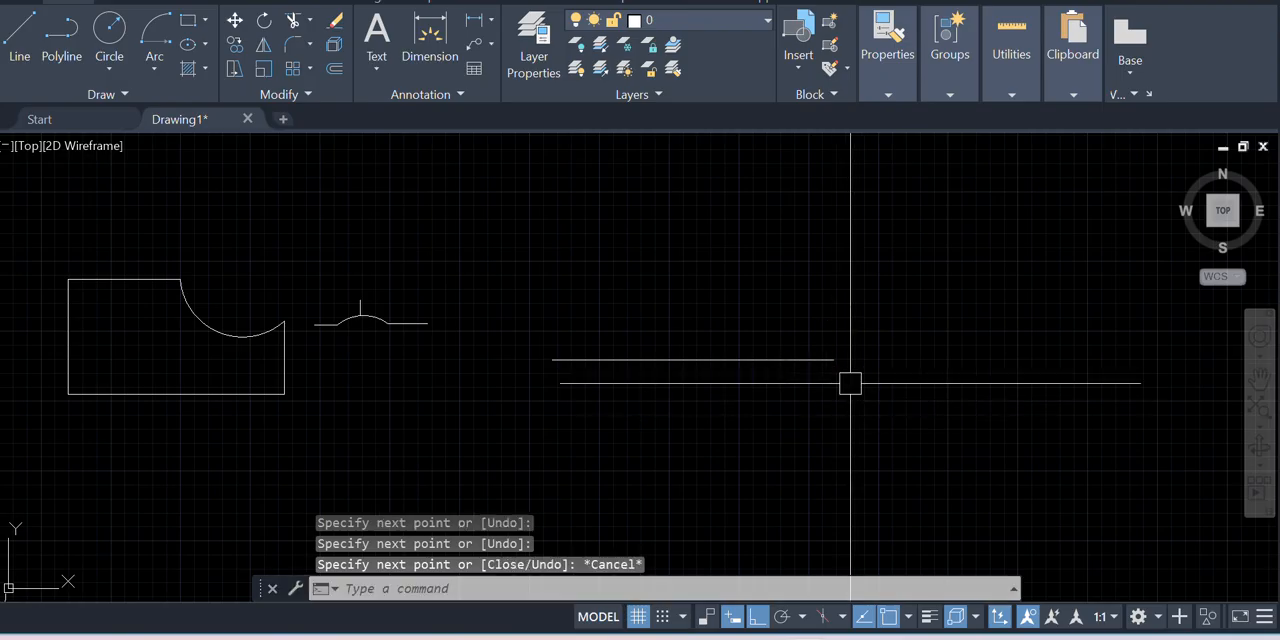
# Erase the two end-to-end horizontal line segments
pyautogui.click(677, 360)
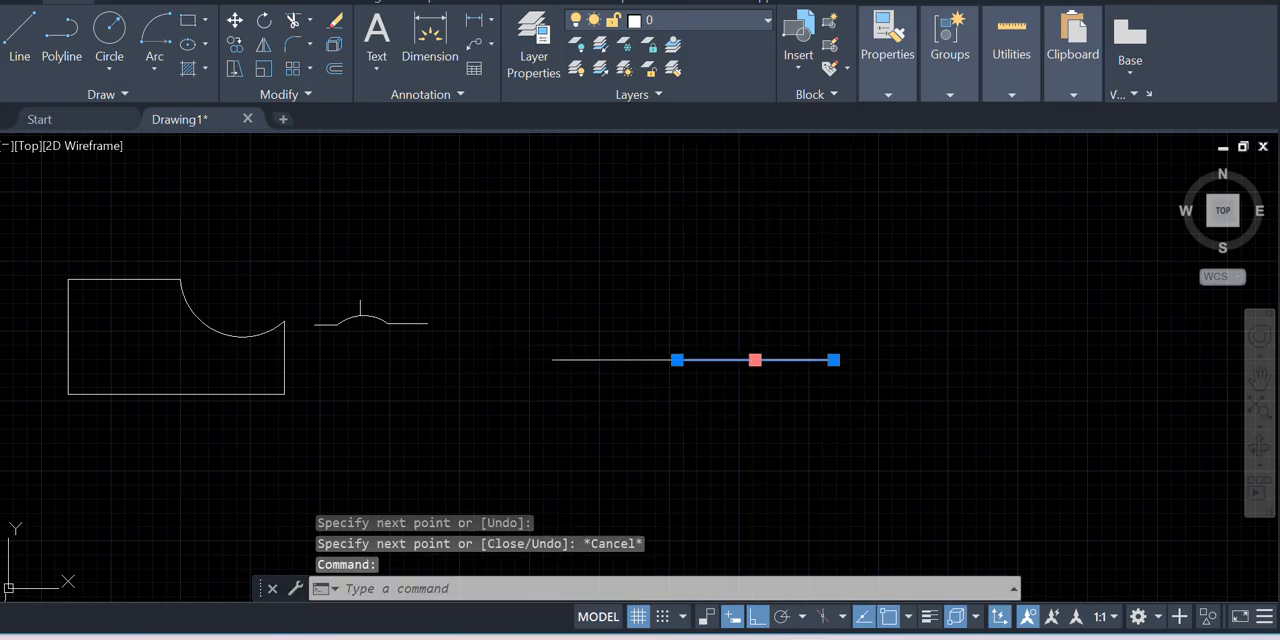
pyautogui.click(755, 360)
pyautogui.press('Escape')
pyautogui.click(850, 424)
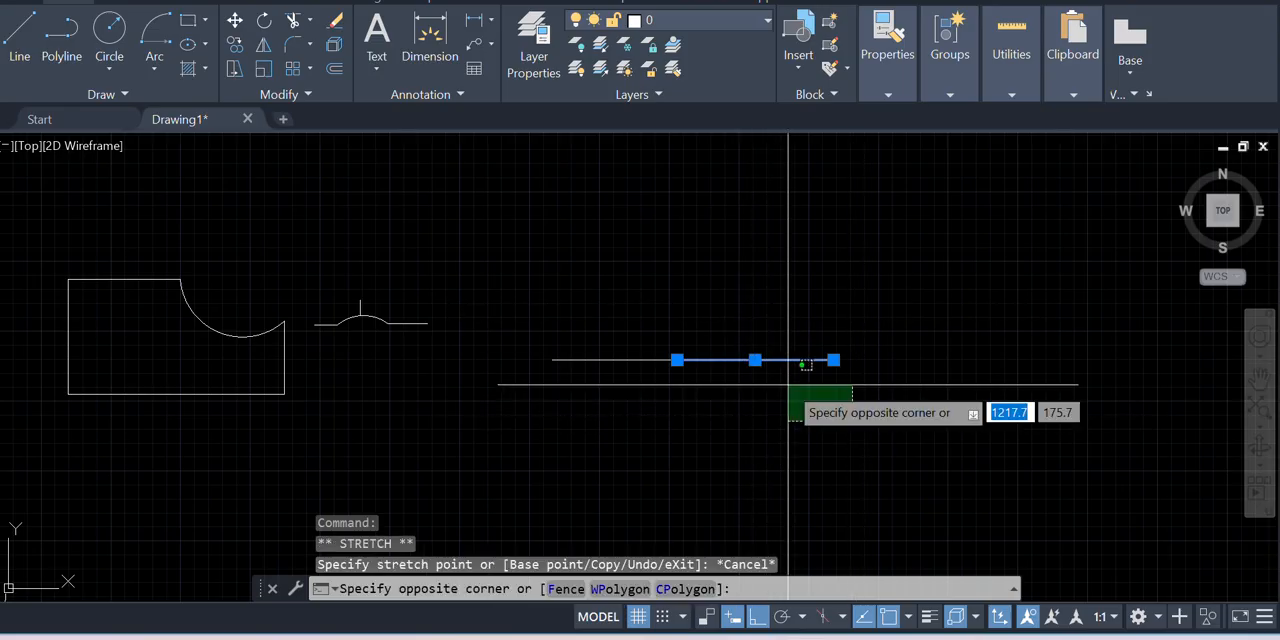
pyautogui.click(628, 320)
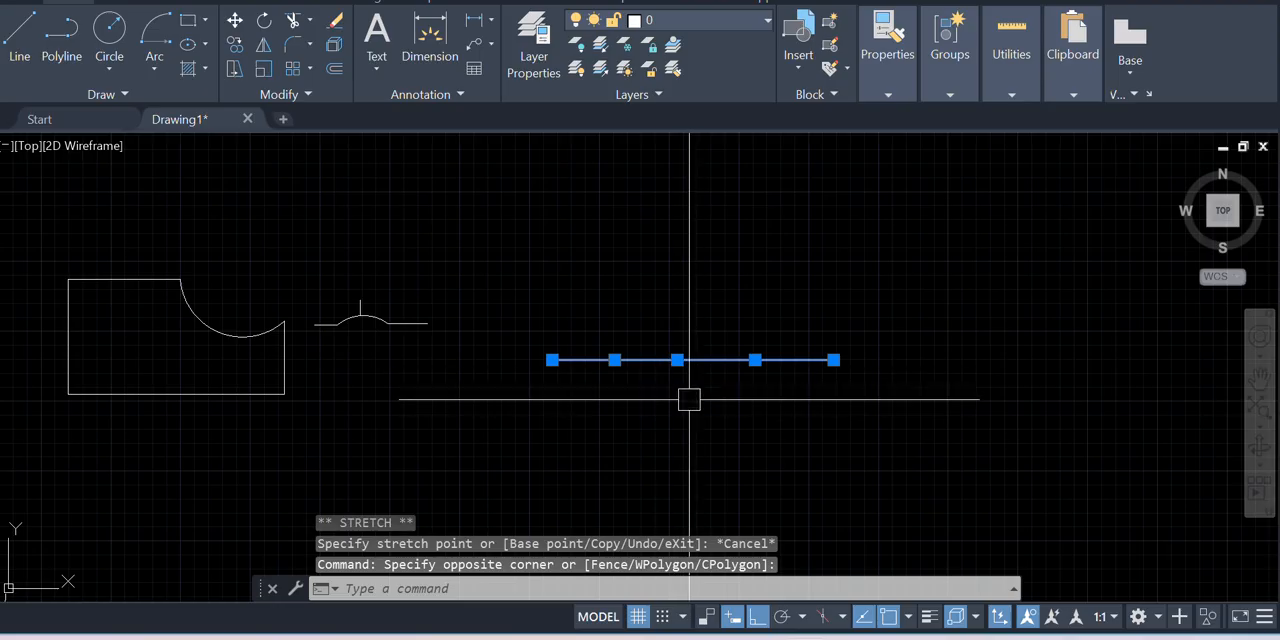
pyautogui.press('Delete')
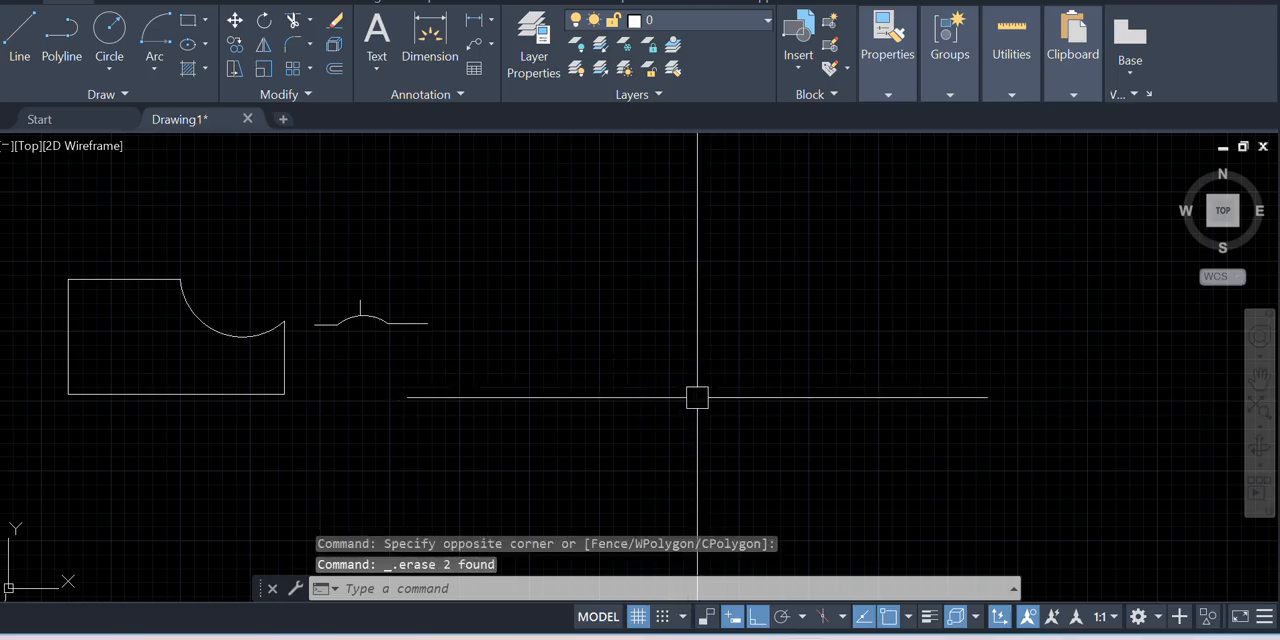
# Draw a horizontal line about 69 units long in the empty area and a shorter vertical line spaced off its right end
pyautogui.click(22, 50)
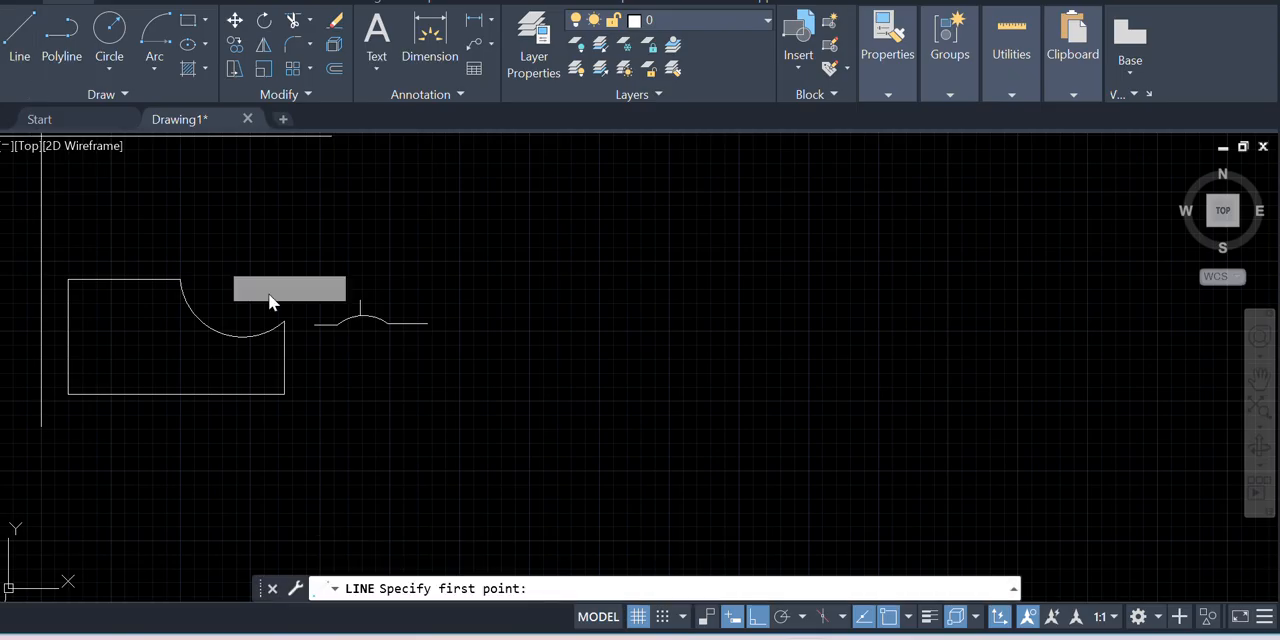
pyautogui.click(575, 401)
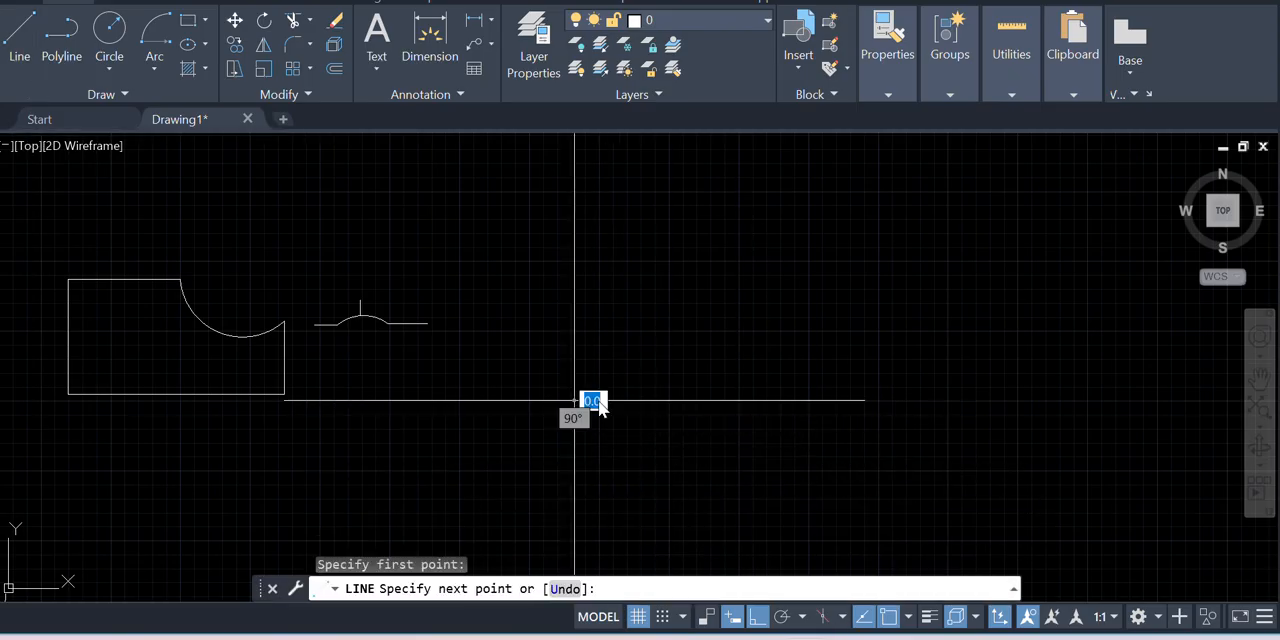
pyautogui.click(651, 401)
pyautogui.press('Escape')
pyautogui.press('Return')
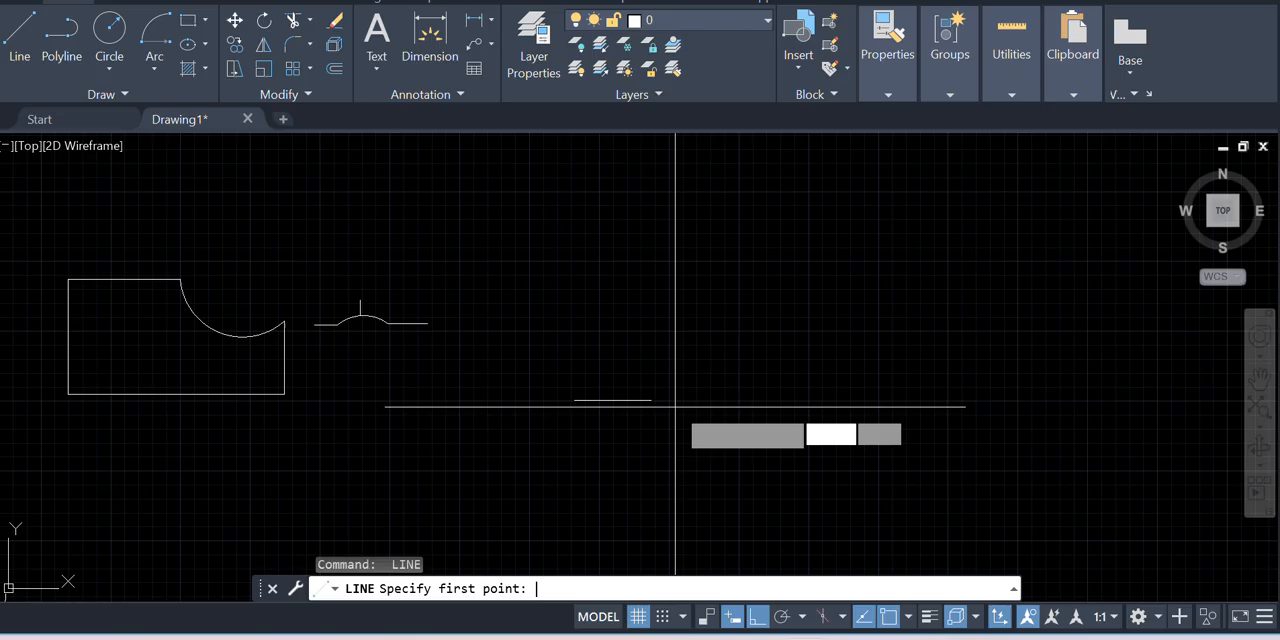
pyautogui.click(754, 384)
pyautogui.click(749, 331)
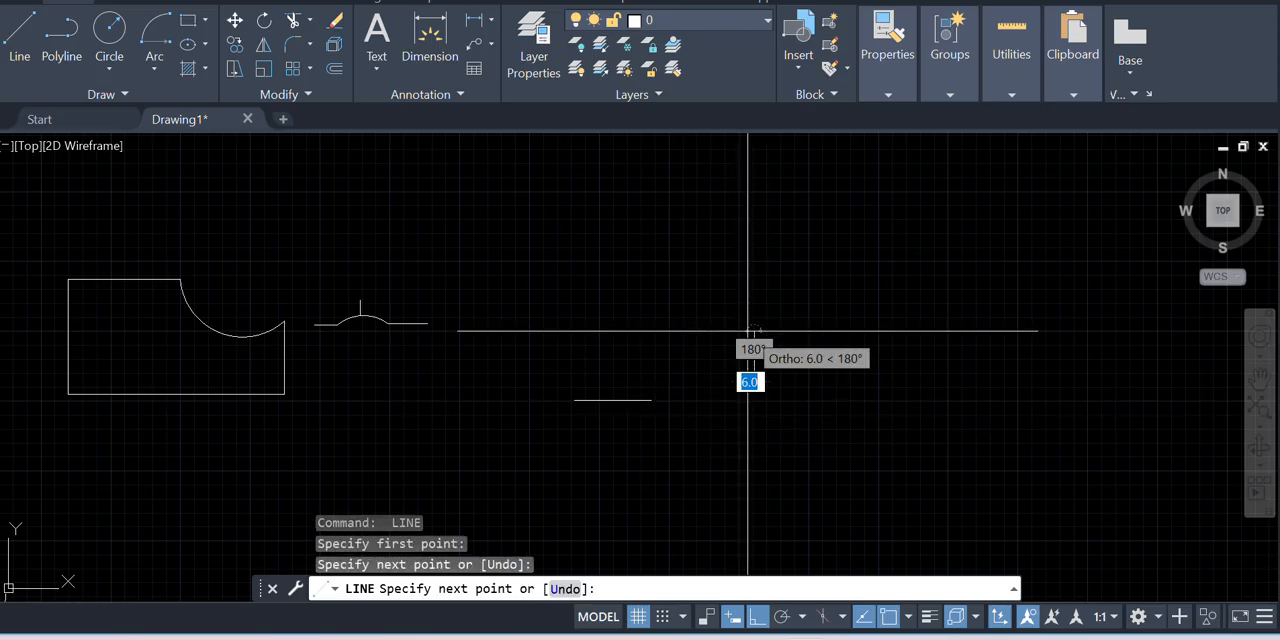
pyautogui.press('Return')
# Draw a second horizontal line on the far side of the vertical line, about level with the first horizontal line
pyautogui.press('Return')
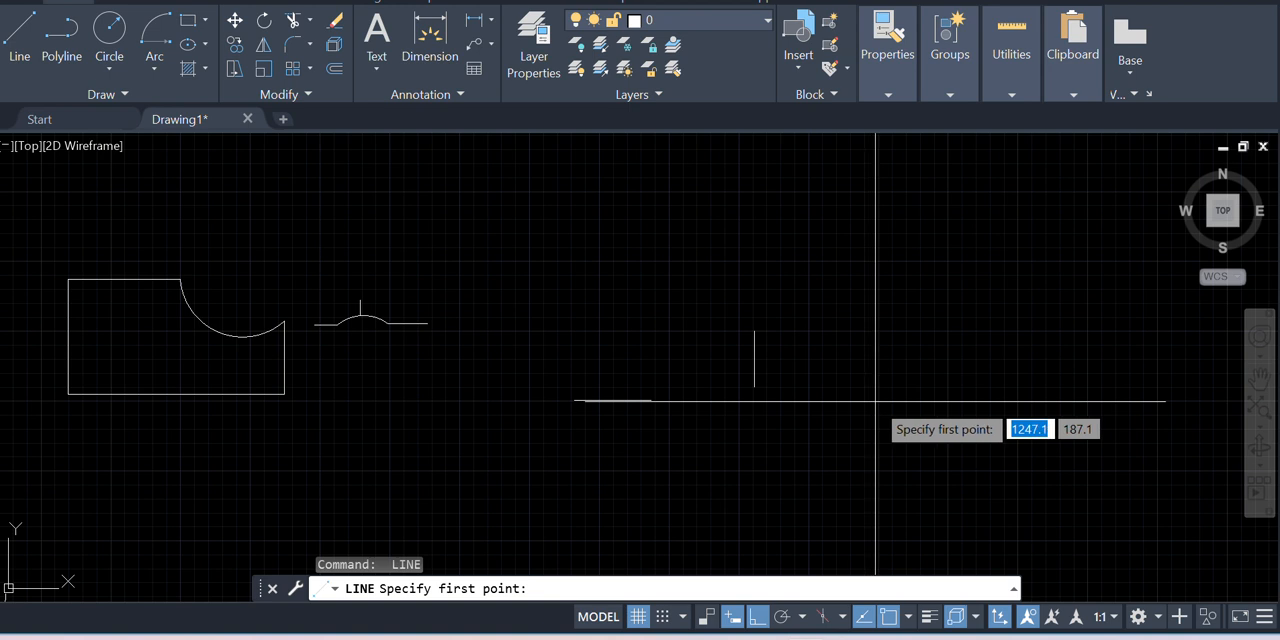
pyautogui.click(875, 401)
pyautogui.click(958, 402)
pyautogui.press('Return')
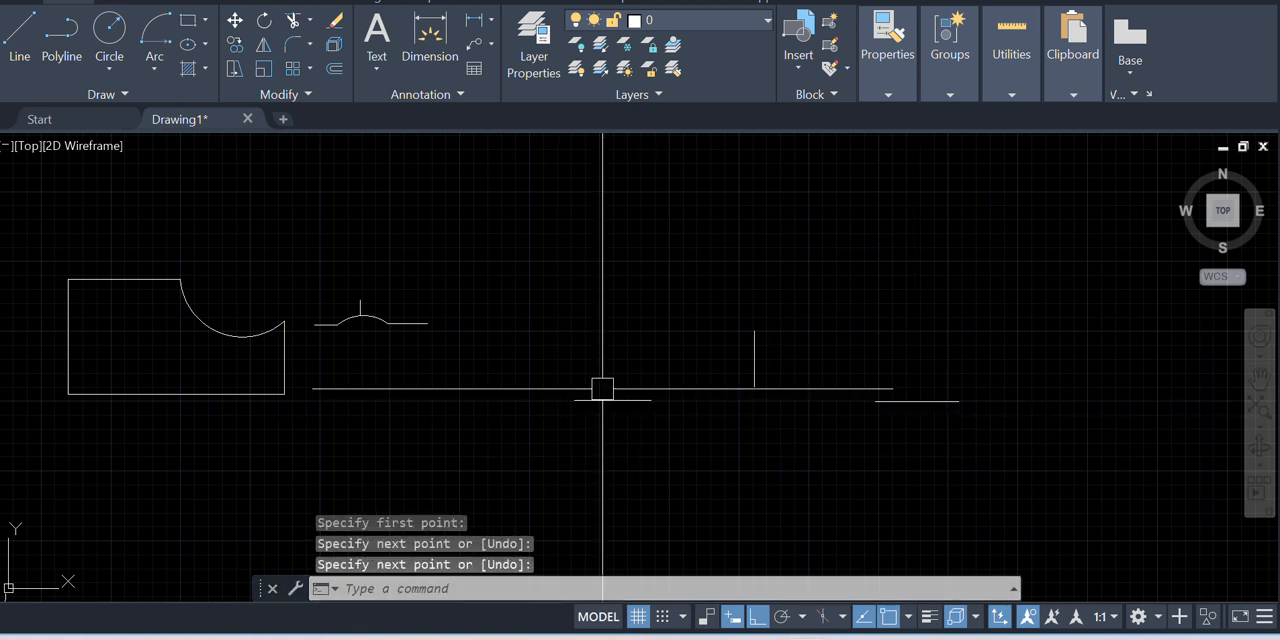
# Draw a Start, Center, End arc from the first horizontal line's inner end, centered level with it below the vertical line, sweeping a semicircle about 92 units in radius
pyautogui.scroll(2, 589, 386)
pyautogui.scroll(-1, 353, 380)
pyautogui.scroll(-2, 596, 372)
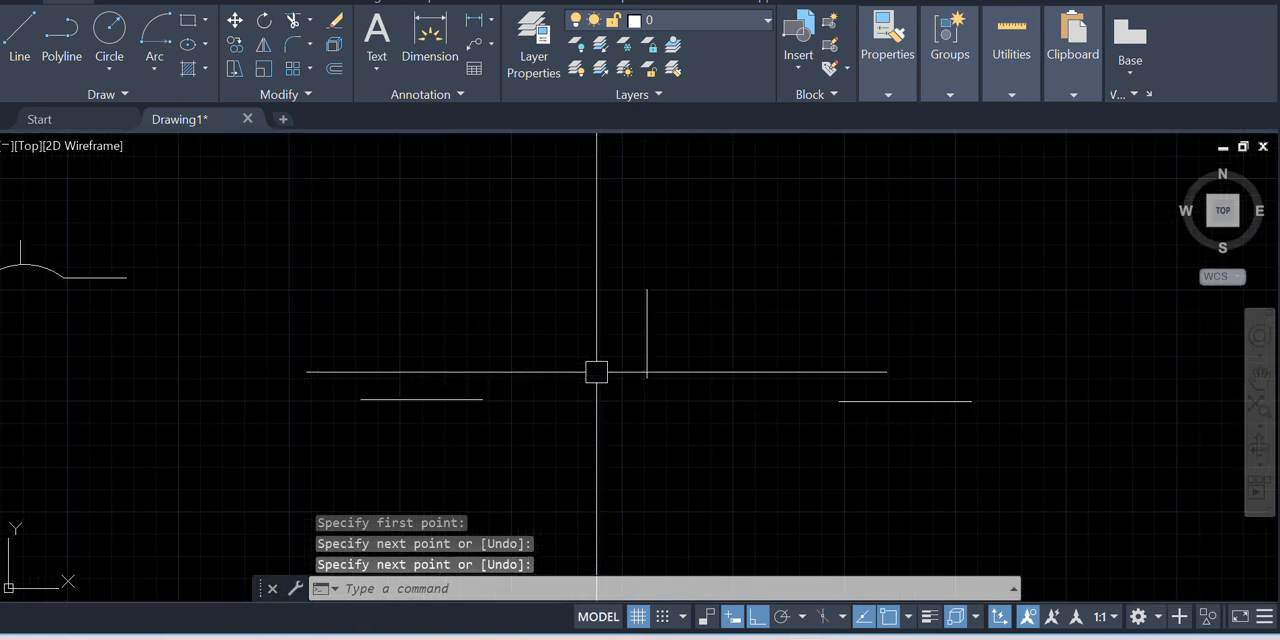
pyautogui.click(155, 67)
pyautogui.click(181, 145)
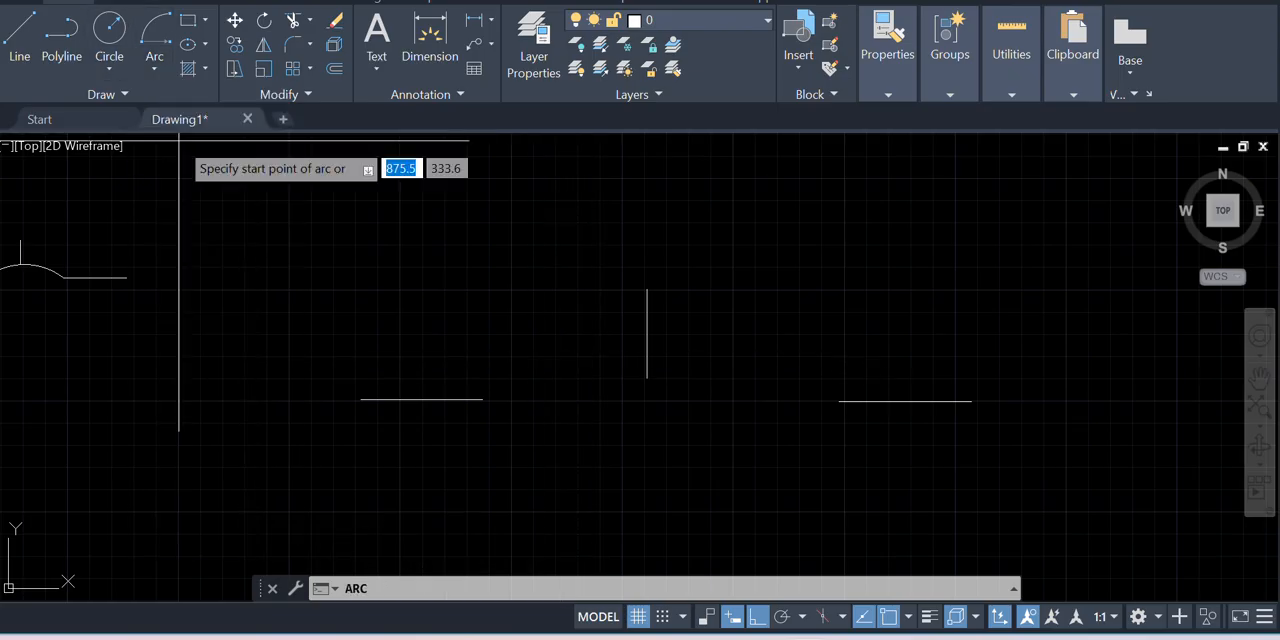
pyautogui.click(482, 399)
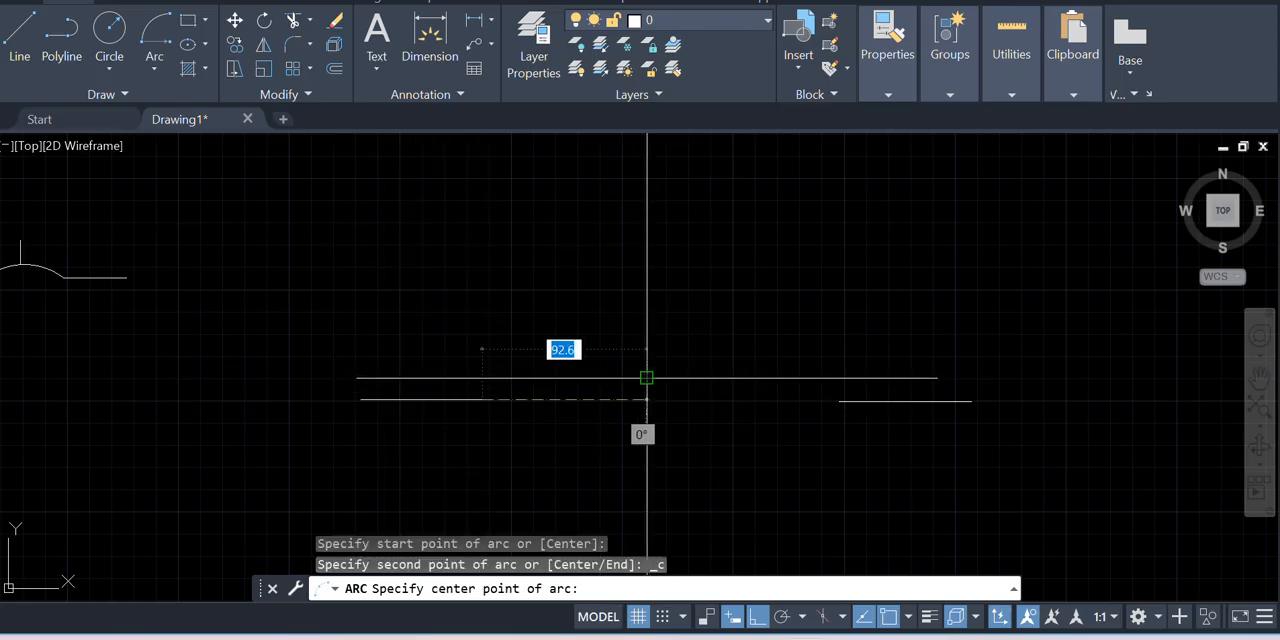
pyautogui.click(648, 401)
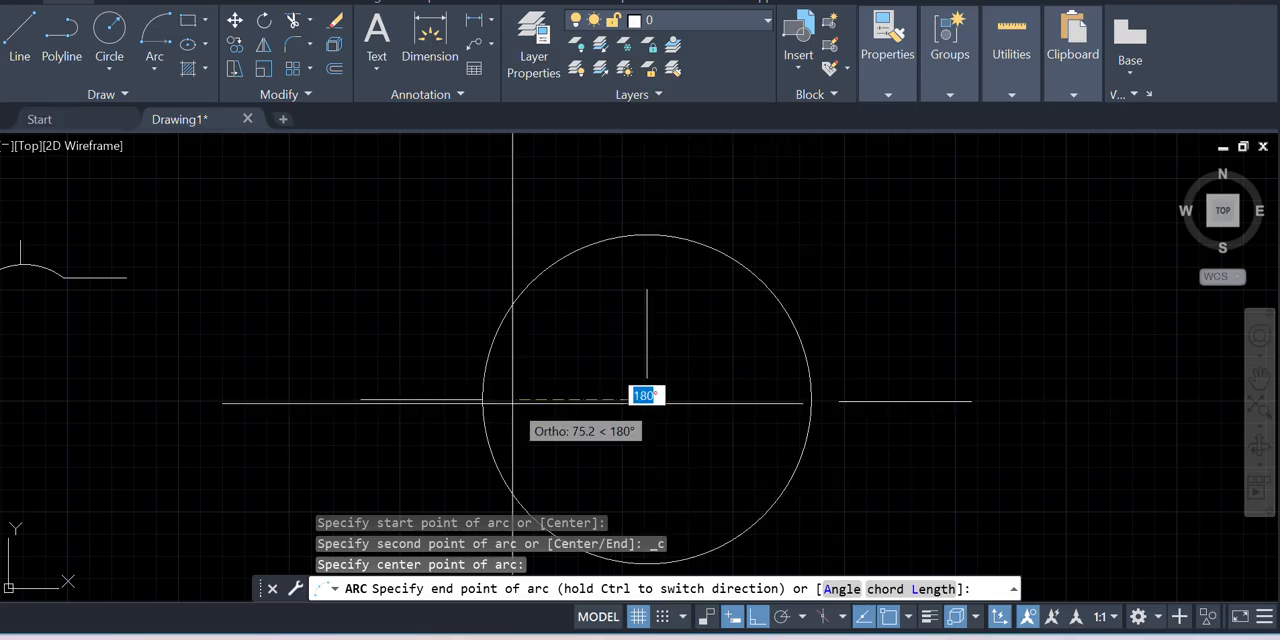
pyautogui.click(810, 400)
pyautogui.scroll(-3, 705, 332)
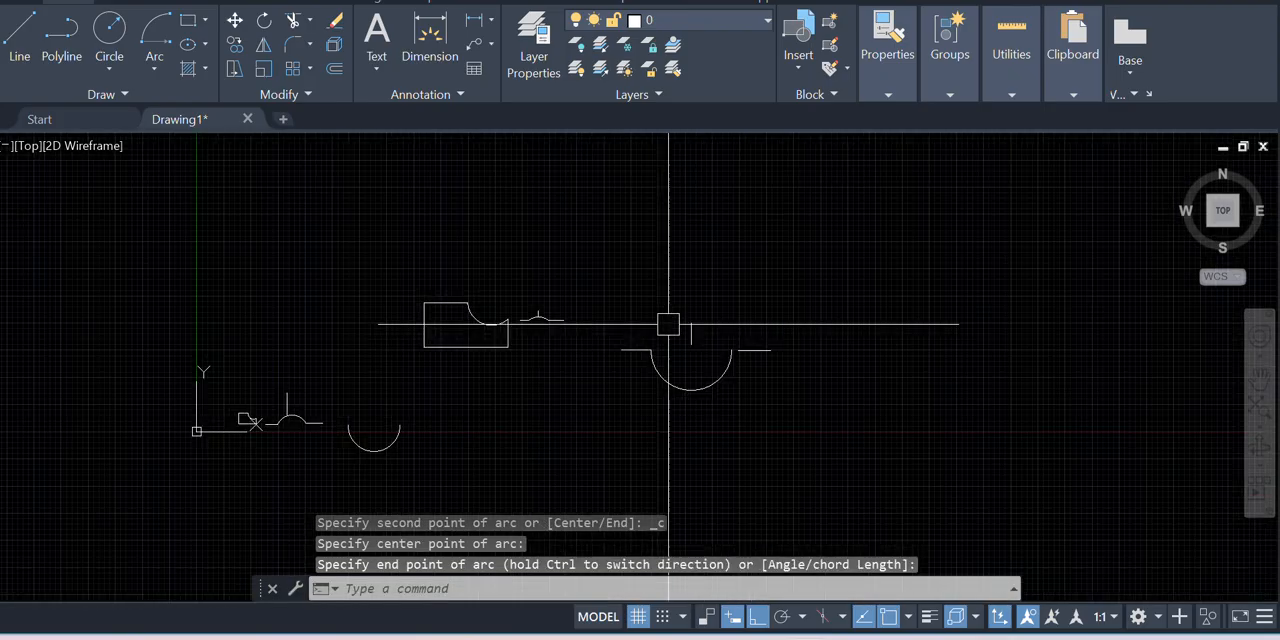
# Move the second horizontal line by its inner endpoint so that it meets the free end of the arc
pyautogui.scroll(2, 771, 386)
pyautogui.scroll(-1, 762, 329)
pyautogui.scroll(4, 725, 294)
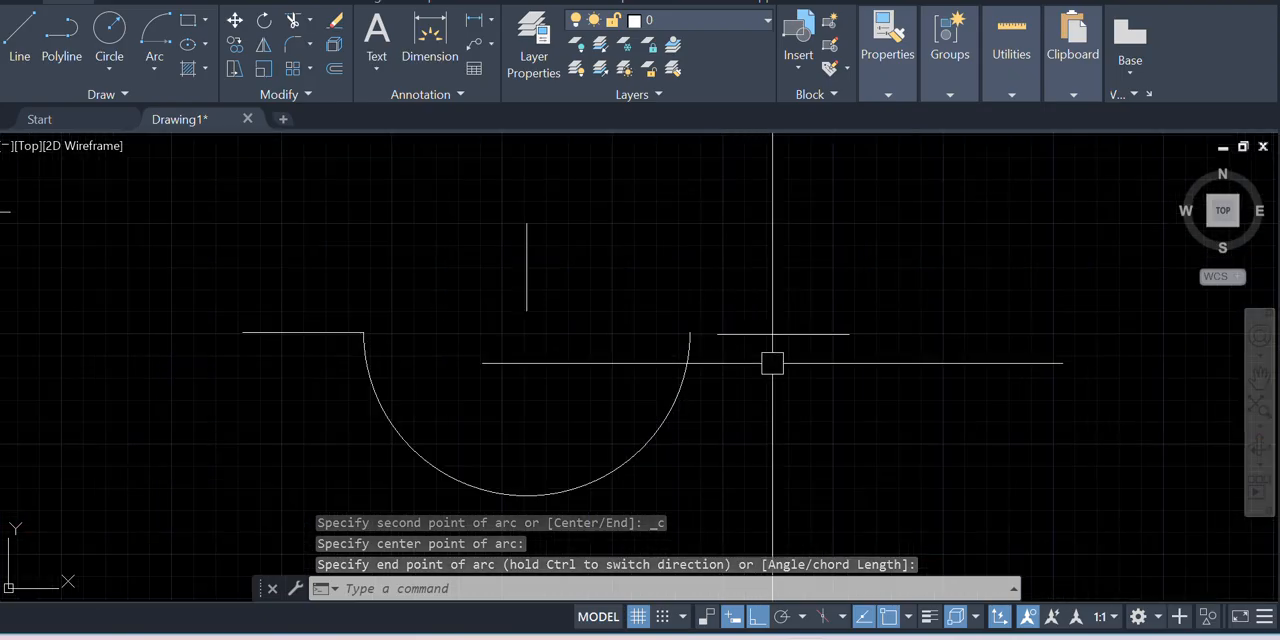
pyautogui.click(809, 360)
pyautogui.click(764, 271)
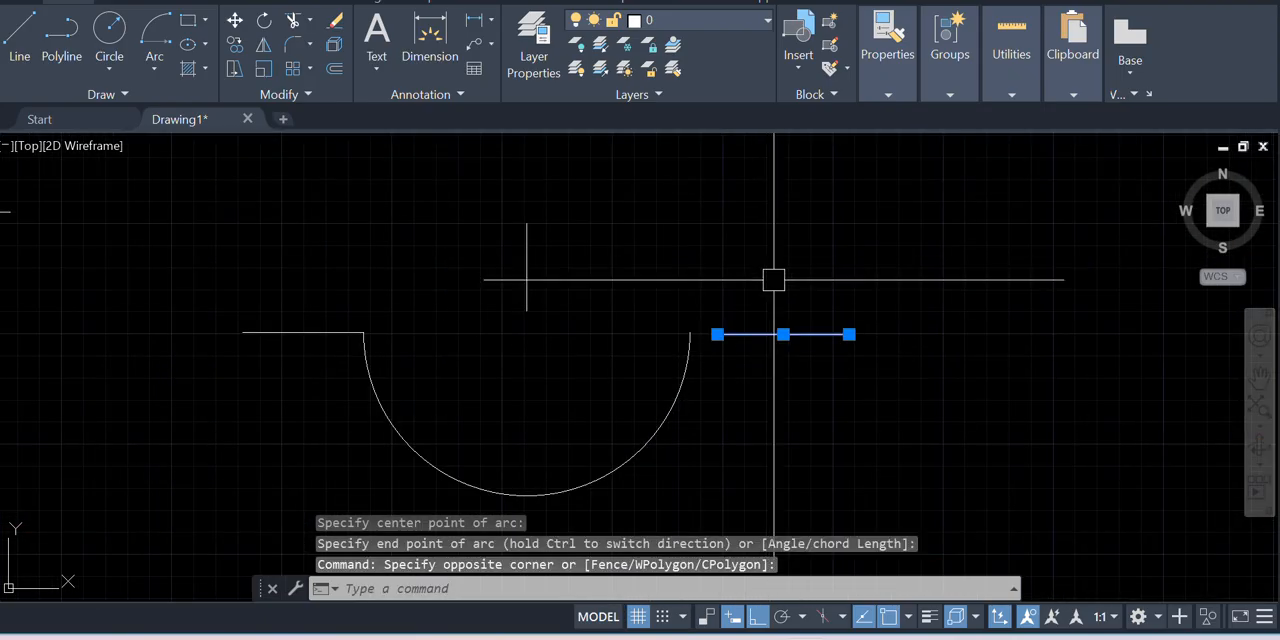
pyautogui.scroll(4, 706, 343)
pyautogui.scroll(-2, 761, 347)
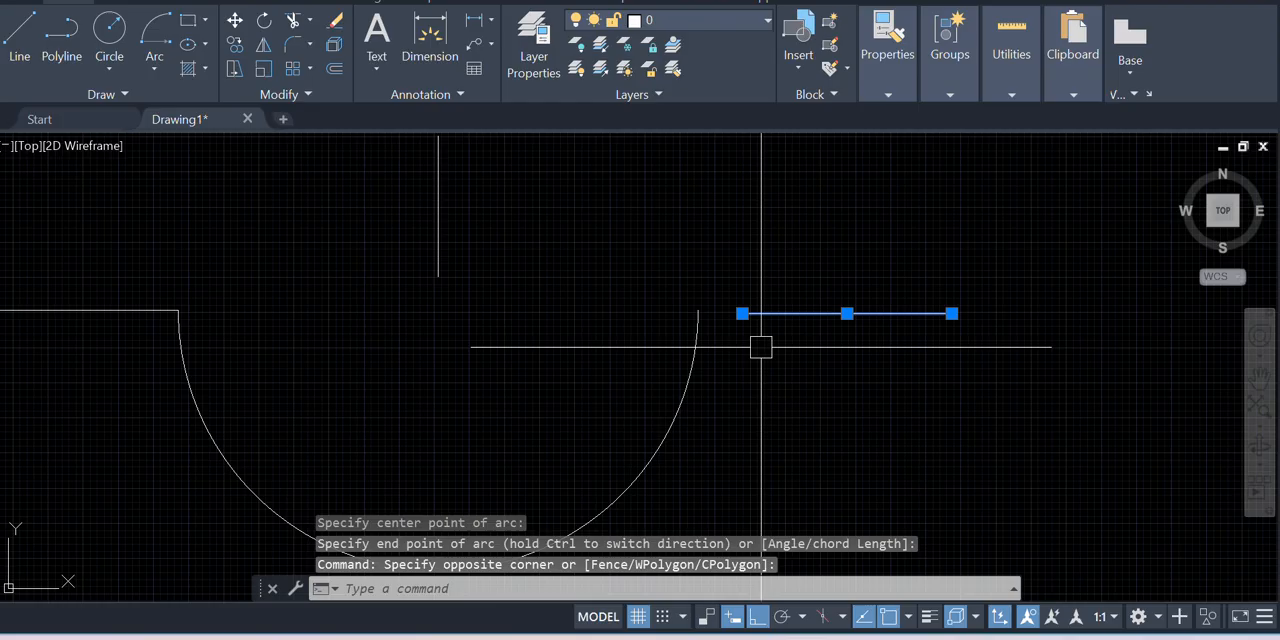
pyautogui.write('M')
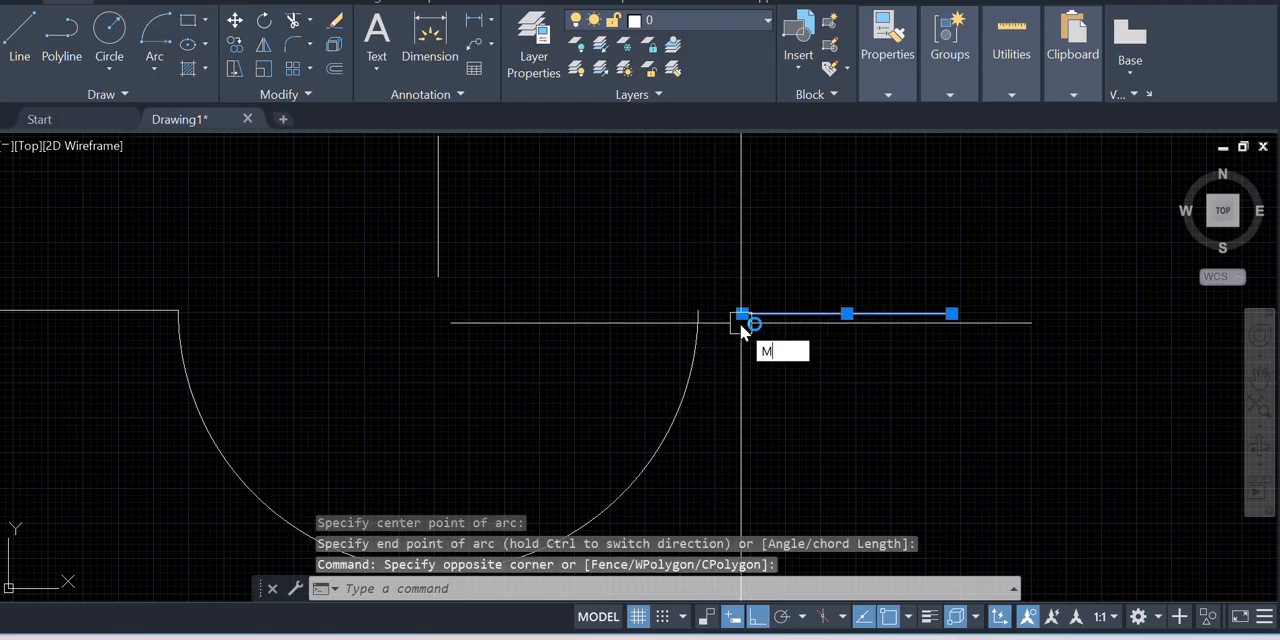
pyautogui.press('Return')
pyautogui.click(741, 314)
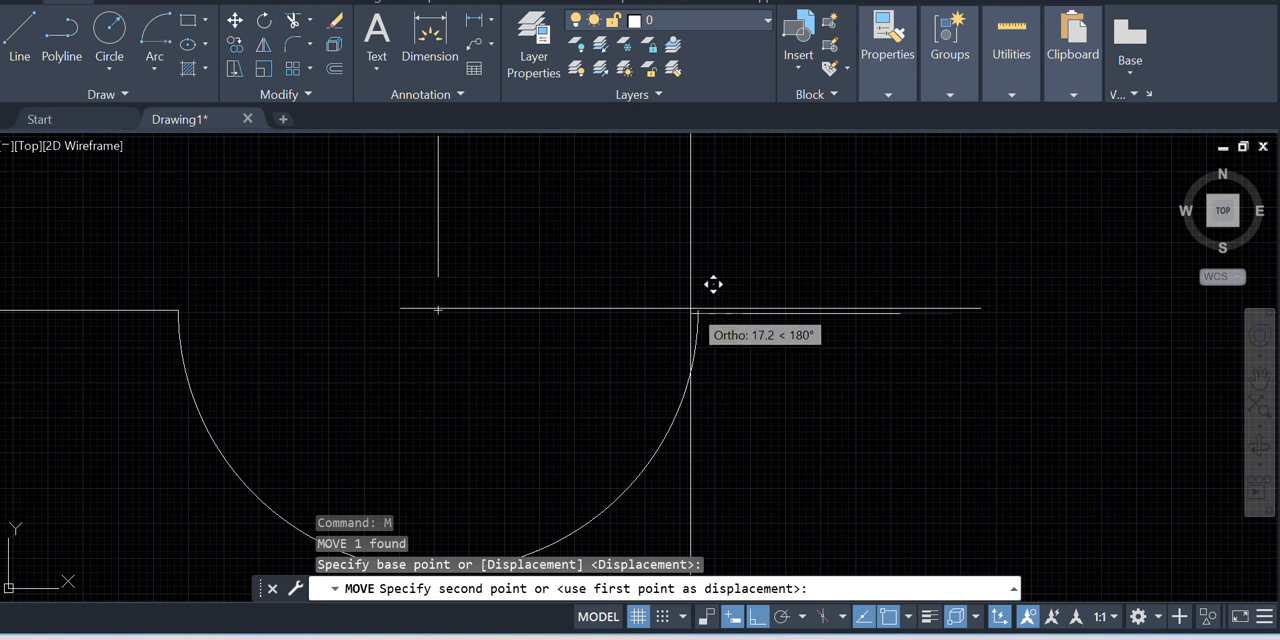
pyautogui.click(703, 313)
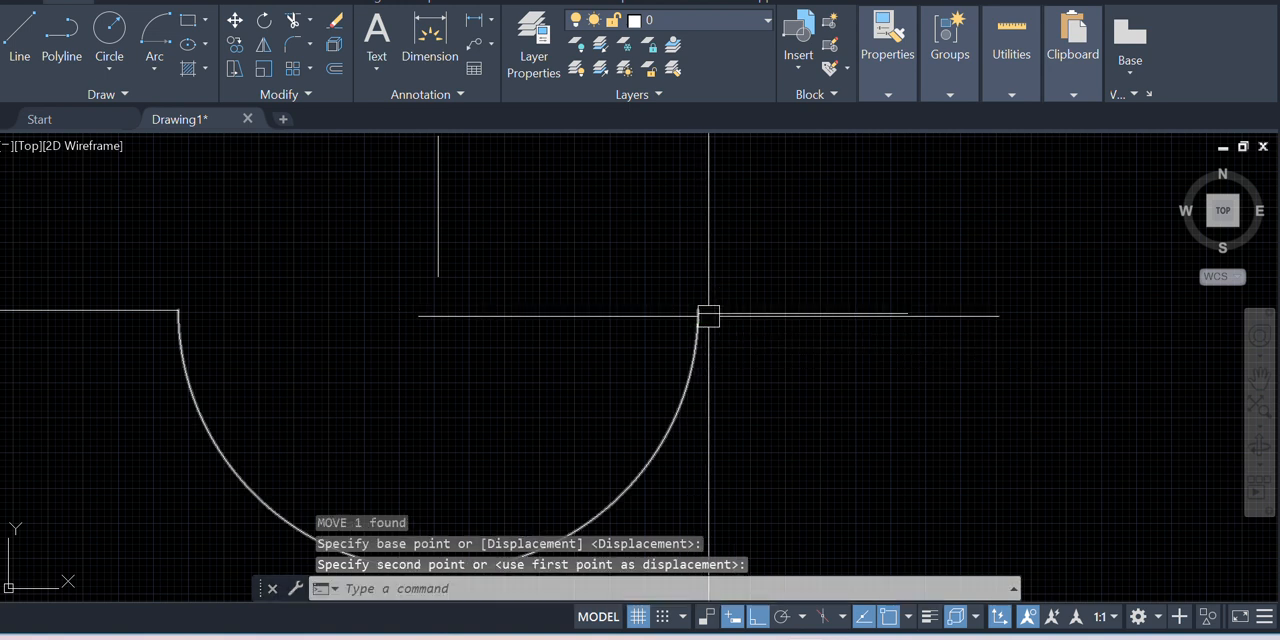
# Select the arc to examine its grips and its joins with both lines, and clear the selection
pyautogui.scroll(-2, 780, 309)
pyautogui.scroll(3, 734, 320)
pyautogui.scroll(-4, 727, 291)
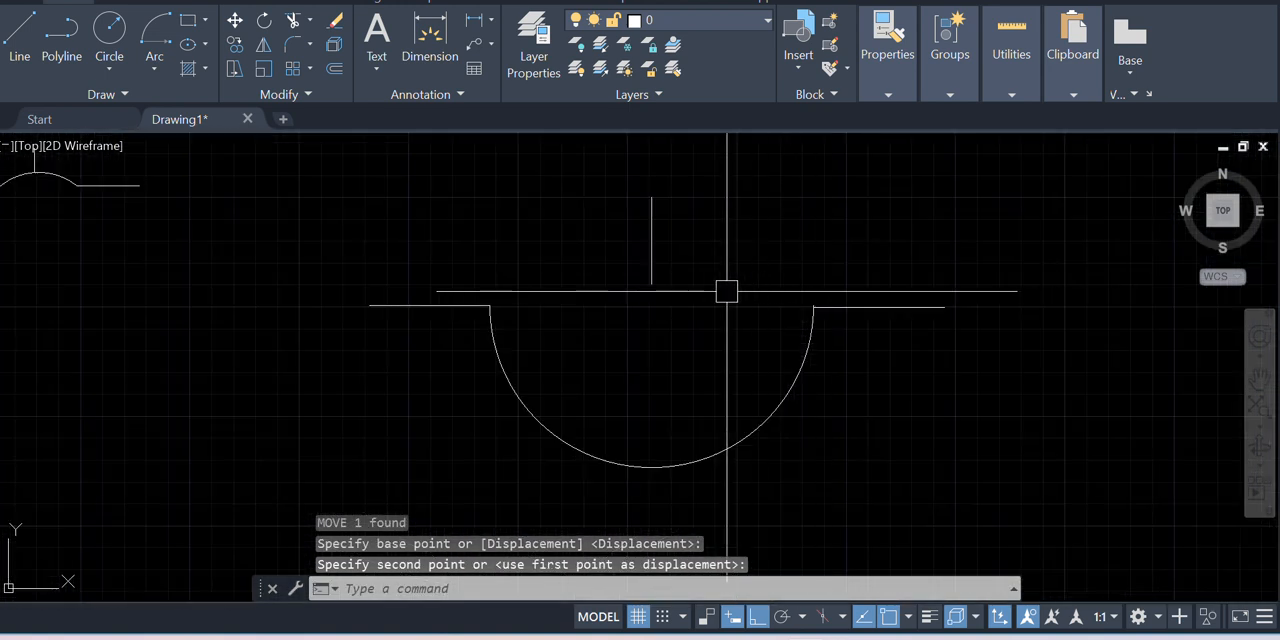
pyautogui.click(664, 464)
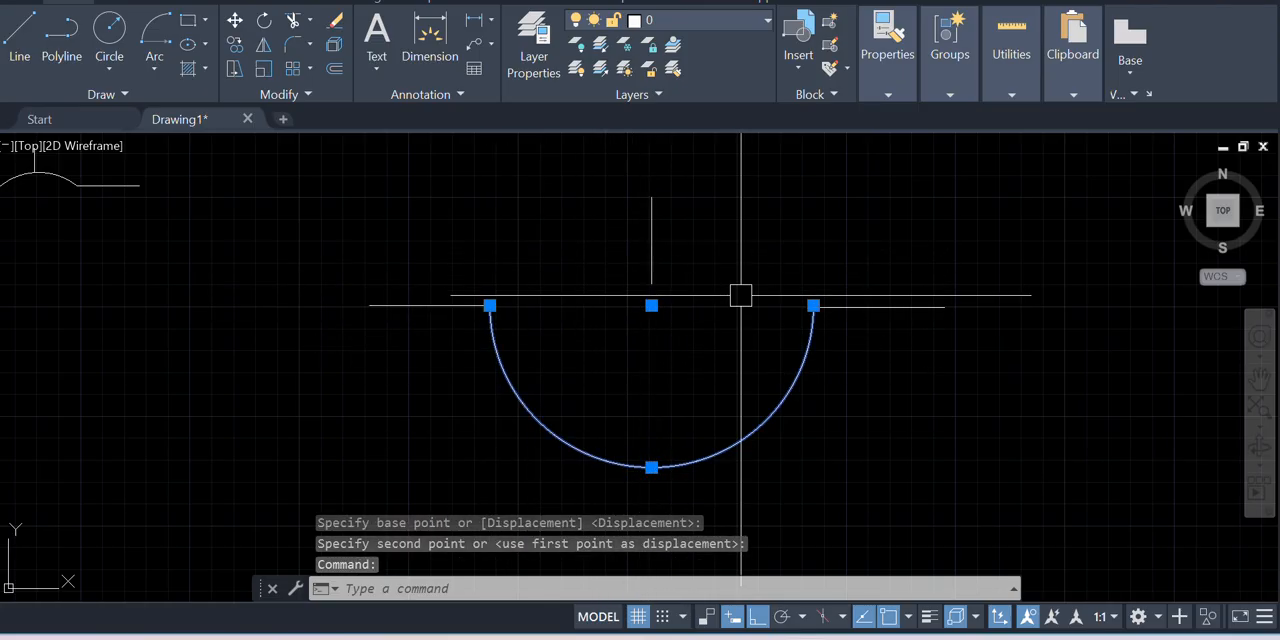
pyautogui.scroll(-2, 819, 372)
pyautogui.press('Escape')
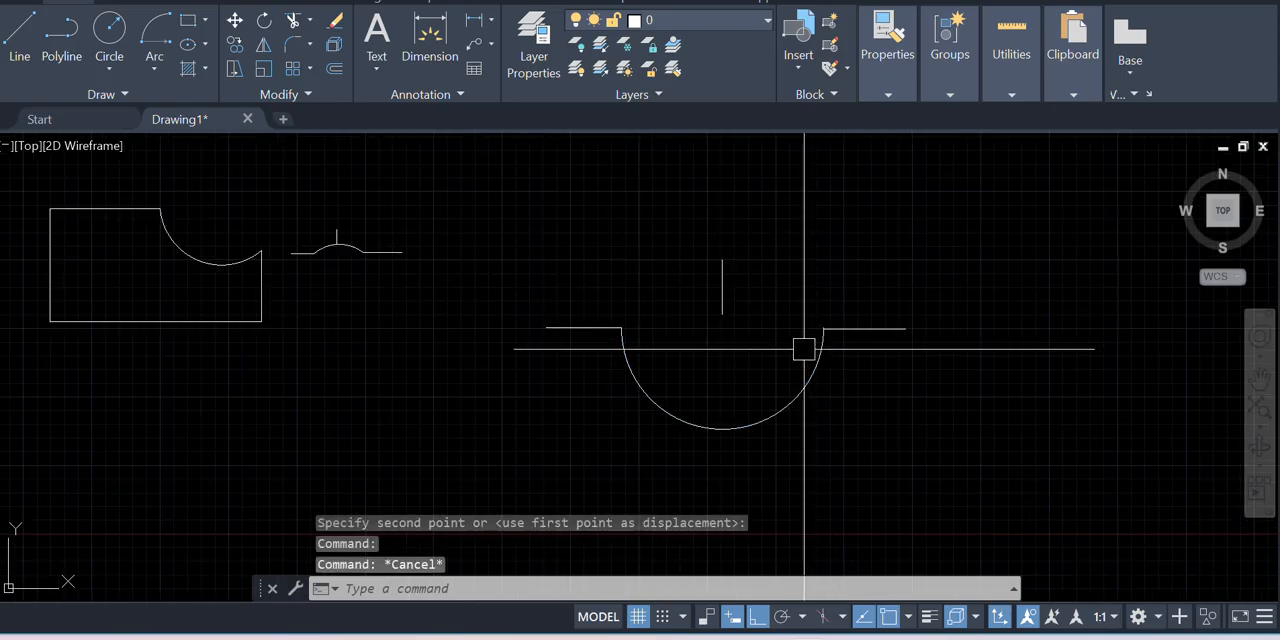
# Draw a 500 by 500 rectangle in the empty area beyond the new semicircular arc
pyautogui.scroll(-1, 760, 340)
pyautogui.scroll(-2, 365, 262)
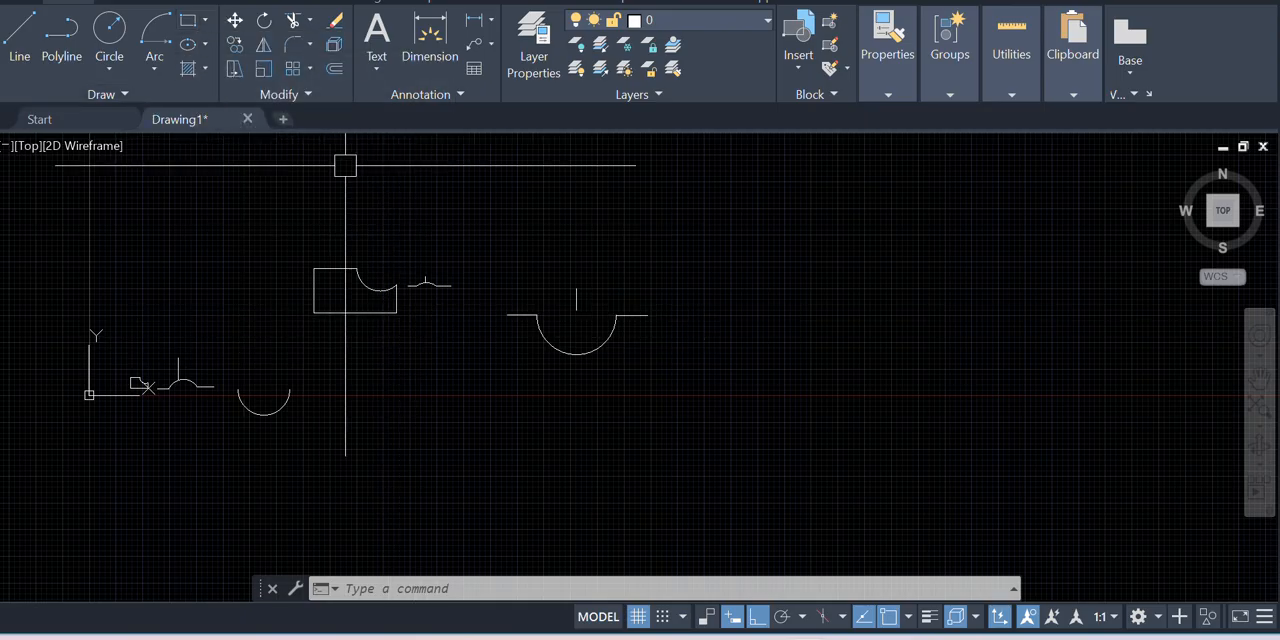
pyautogui.write('REC')
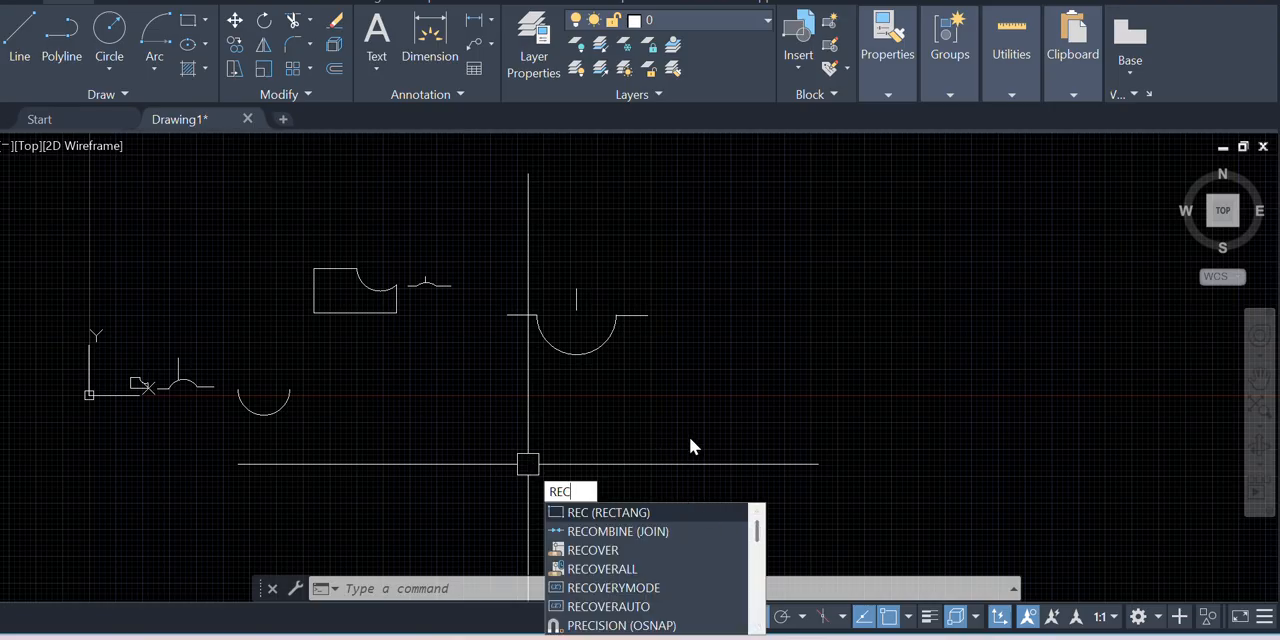
pyautogui.press('Return')
pyautogui.scroll(-2, 286, 418)
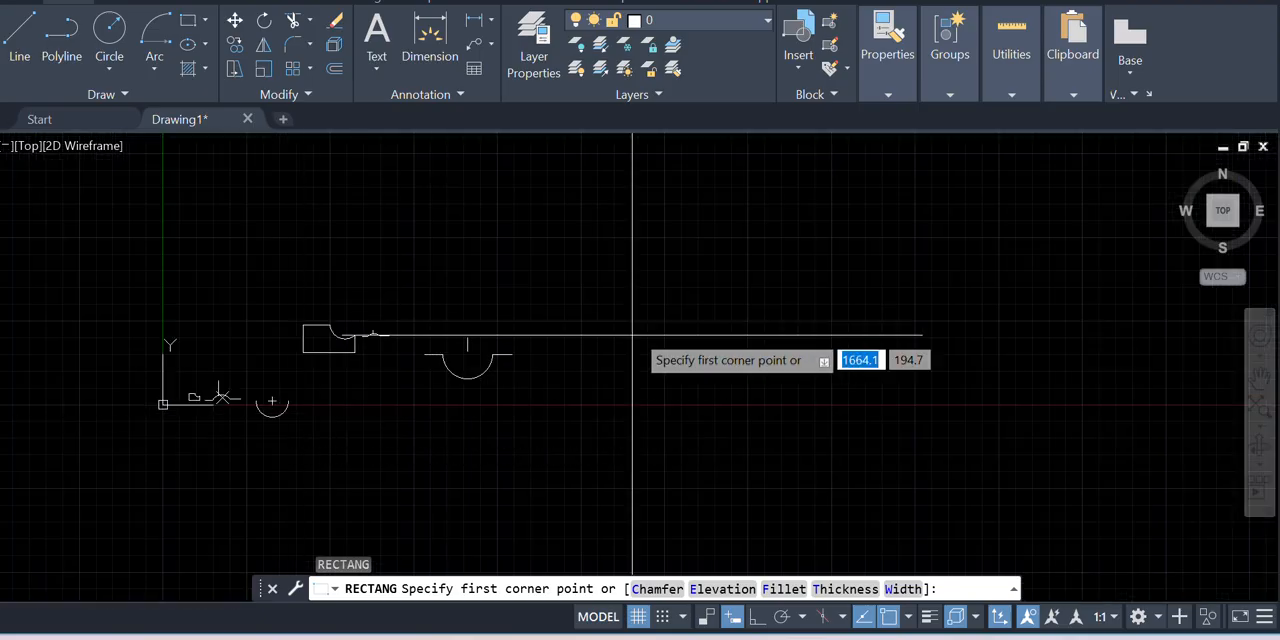
pyautogui.click(565, 266)
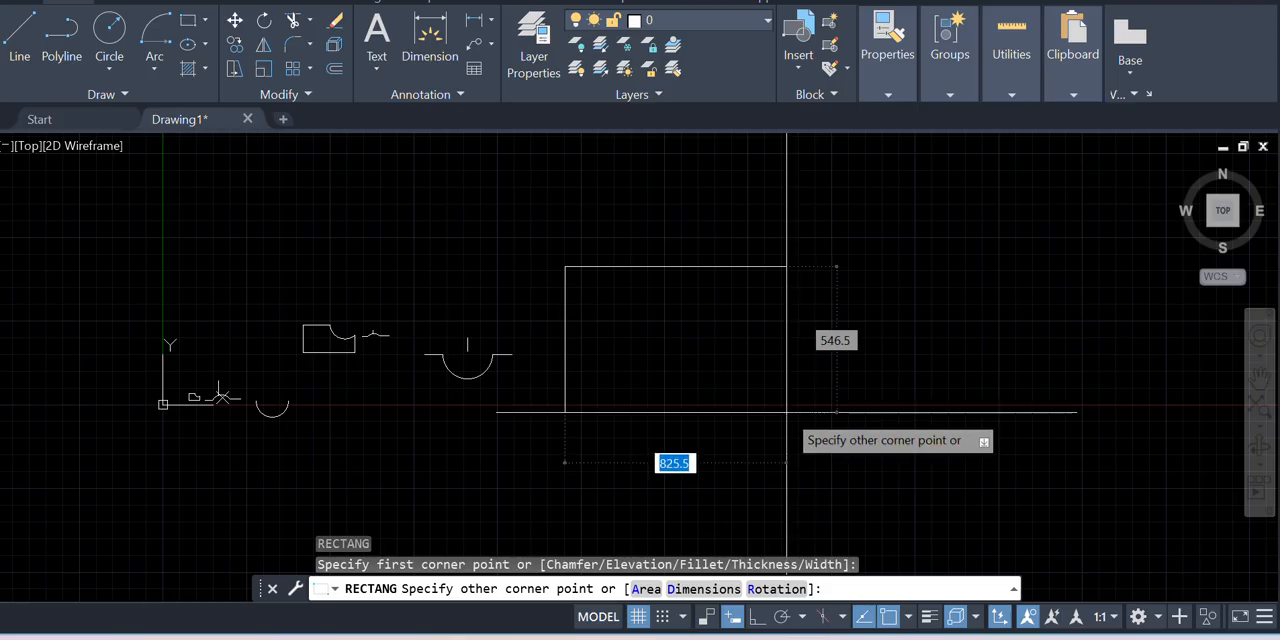
pyautogui.write('500')
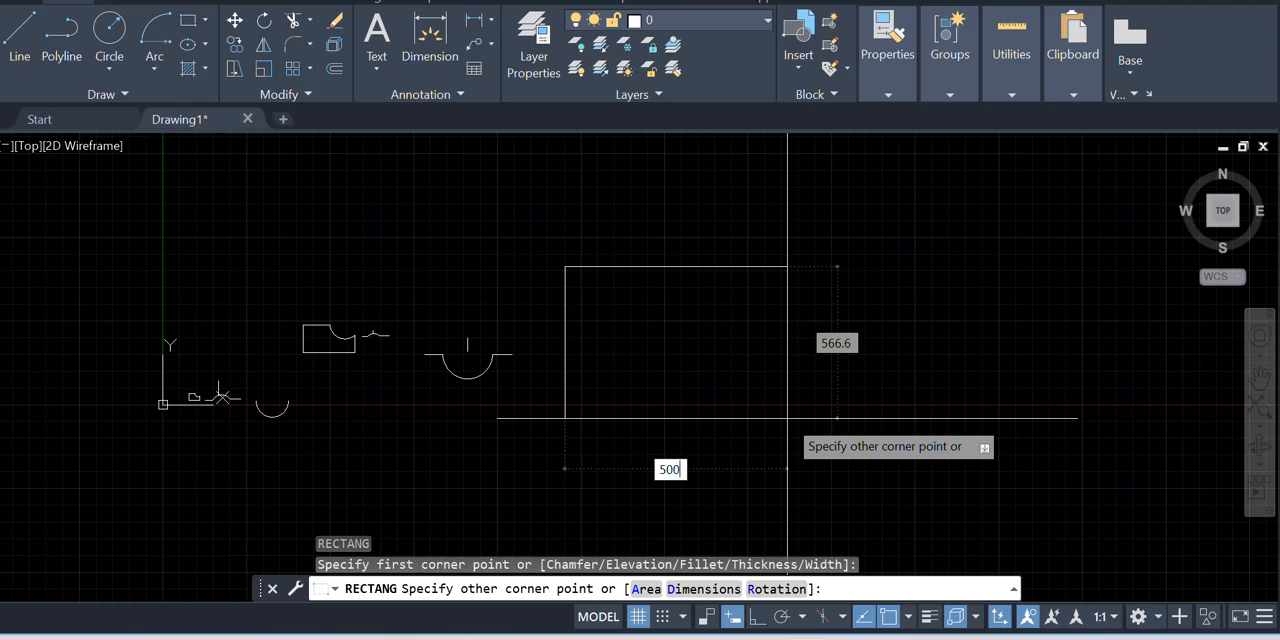
pyautogui.press('Tab')
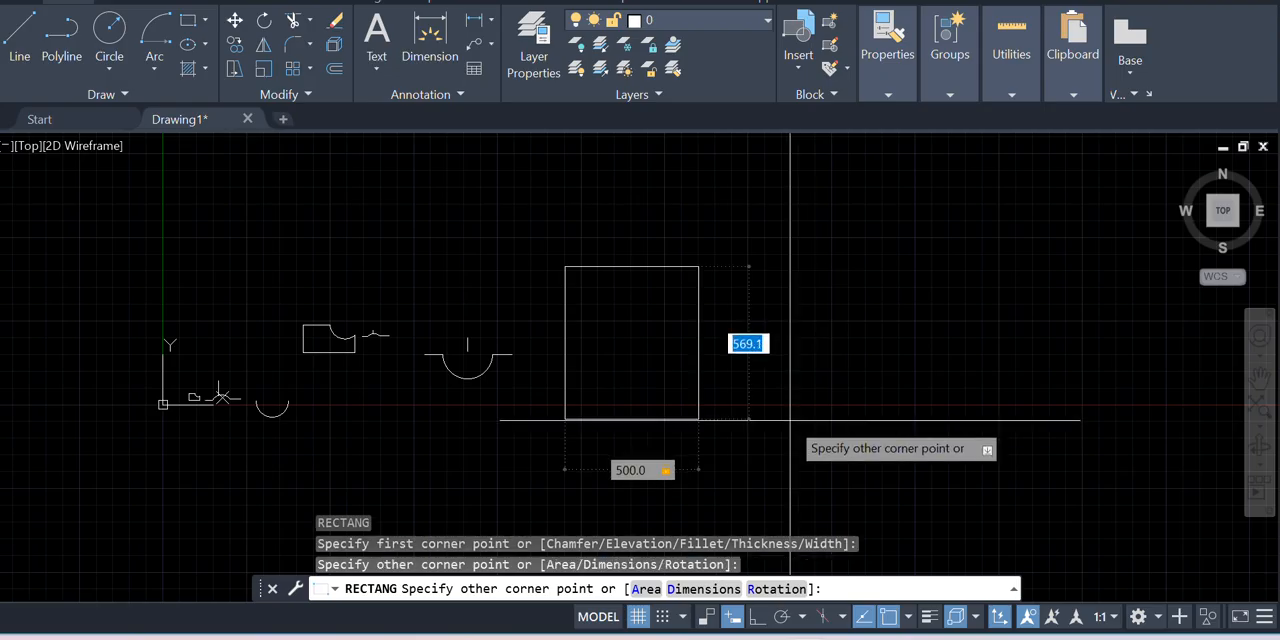
pyautogui.write('500')
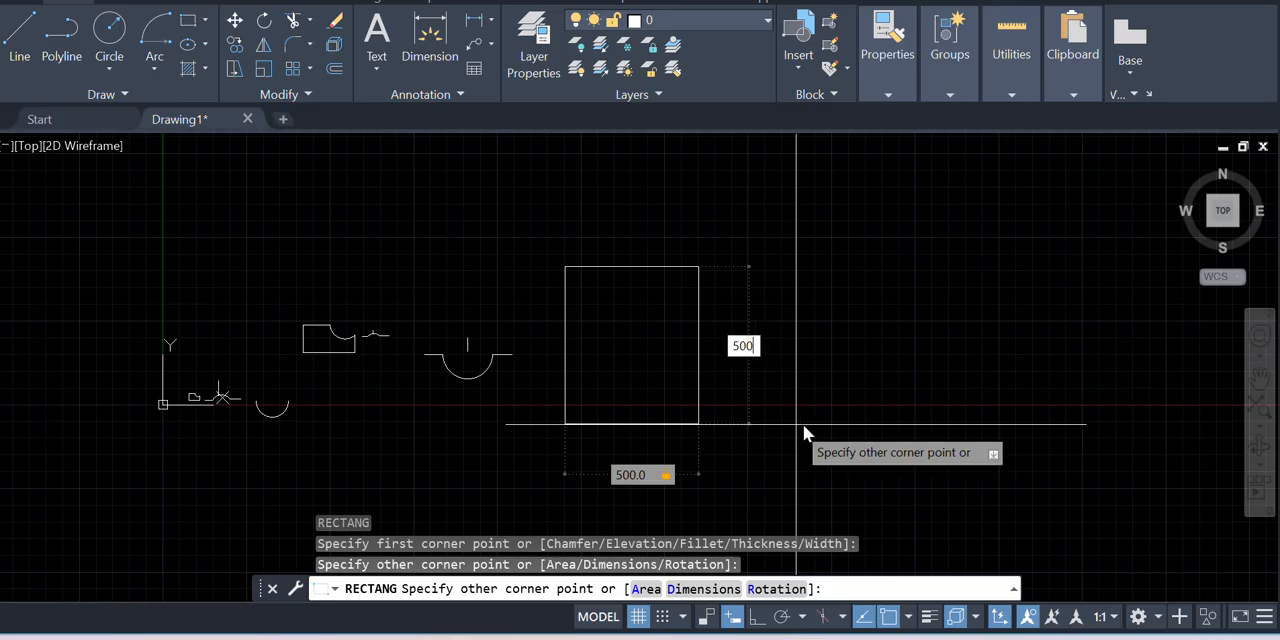
pyautogui.press('Return')
pyautogui.scroll(-2, 715, 395)
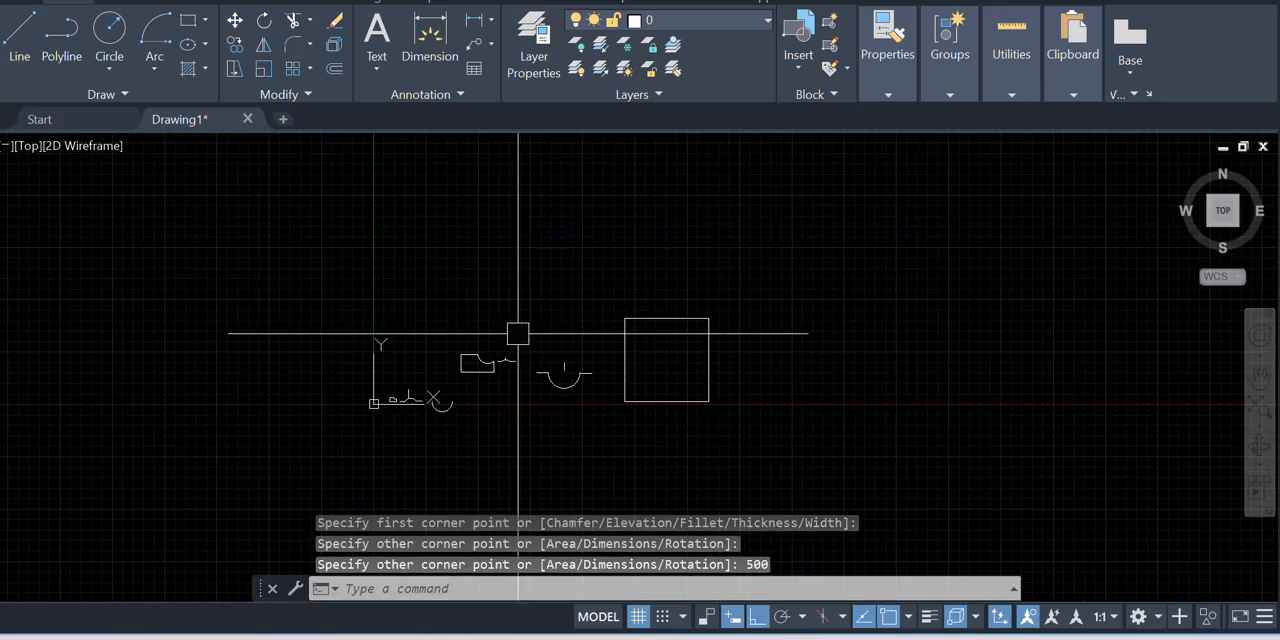
# Stretch the square's right side outward by its edge grip to make it a wider rectangle
pyautogui.scroll(2, 751, 386)
pyautogui.scroll(-3, 571, 423)
pyautogui.scroll(4, 581, 369)
pyautogui.scroll(-2, 581, 369)
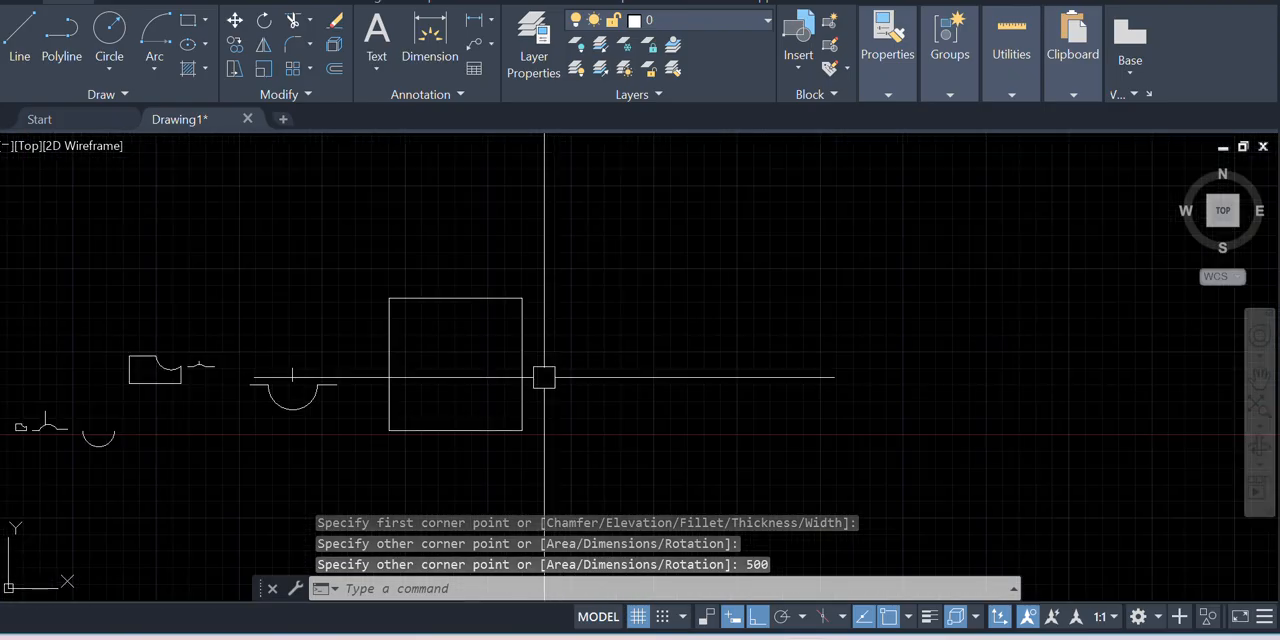
pyautogui.scroll(1, 543, 374)
pyautogui.click(522, 374)
pyautogui.scroll(2, 527, 374)
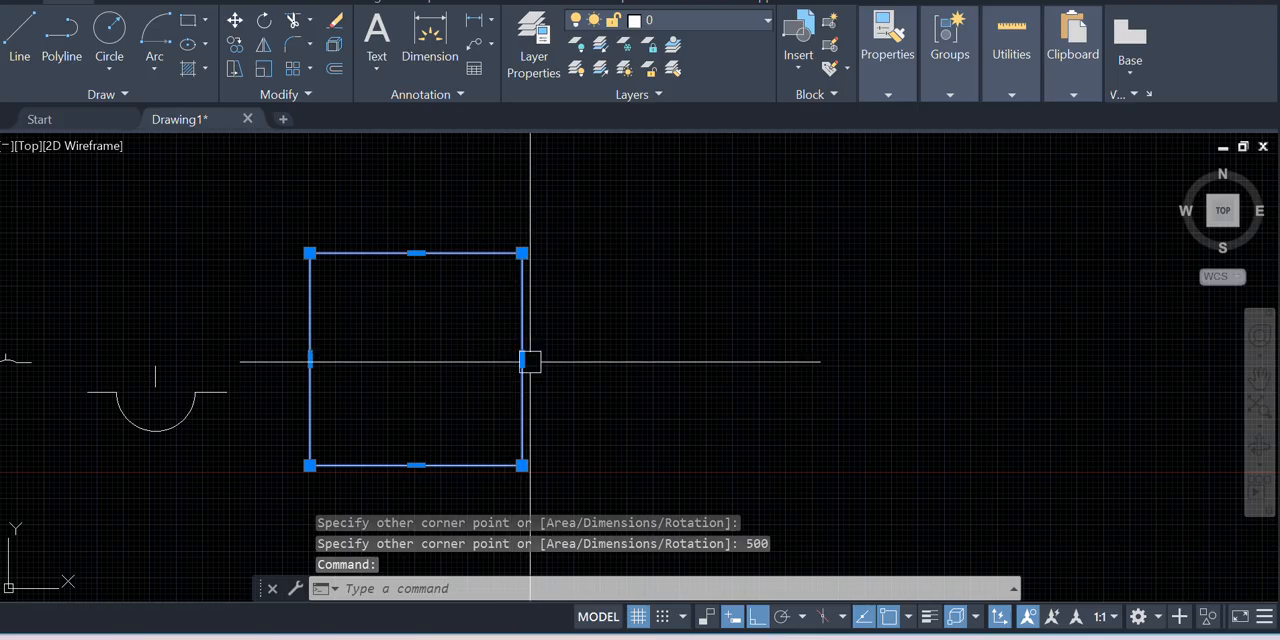
pyautogui.click(523, 358)
pyautogui.press('Escape')
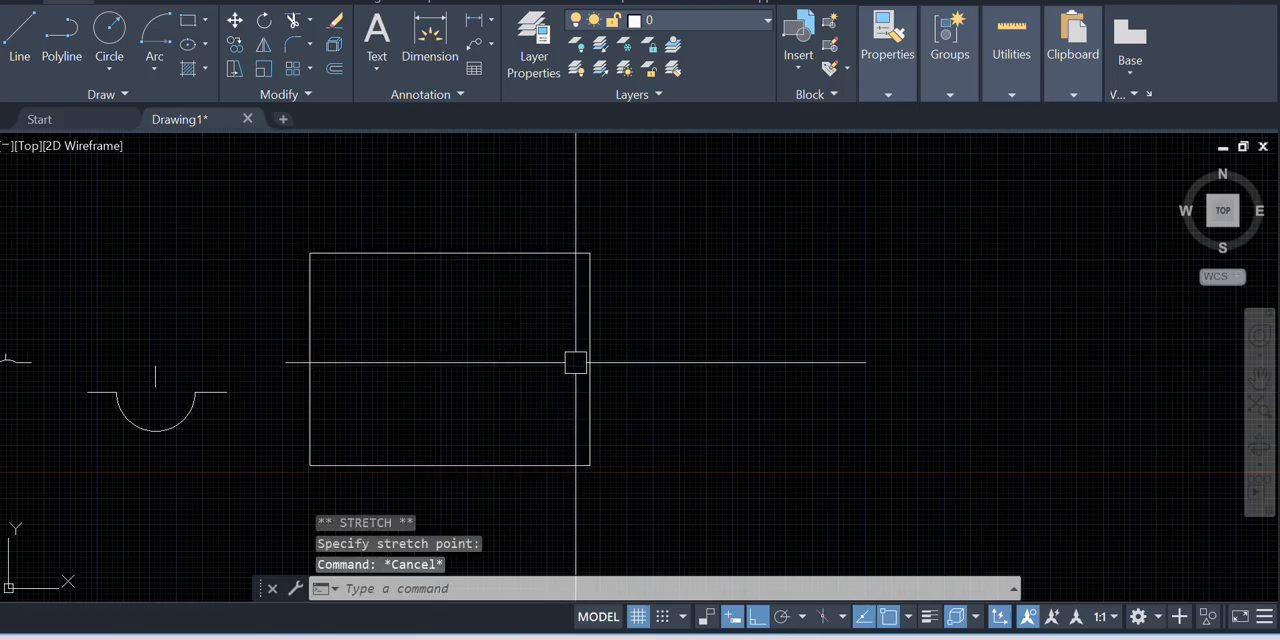
# Start a rectangle using the Chamfer option with the first and second chamfer distances both set to 20
pyautogui.scroll(-1, 363, 371)
pyautogui.scroll(1, 557, 374)
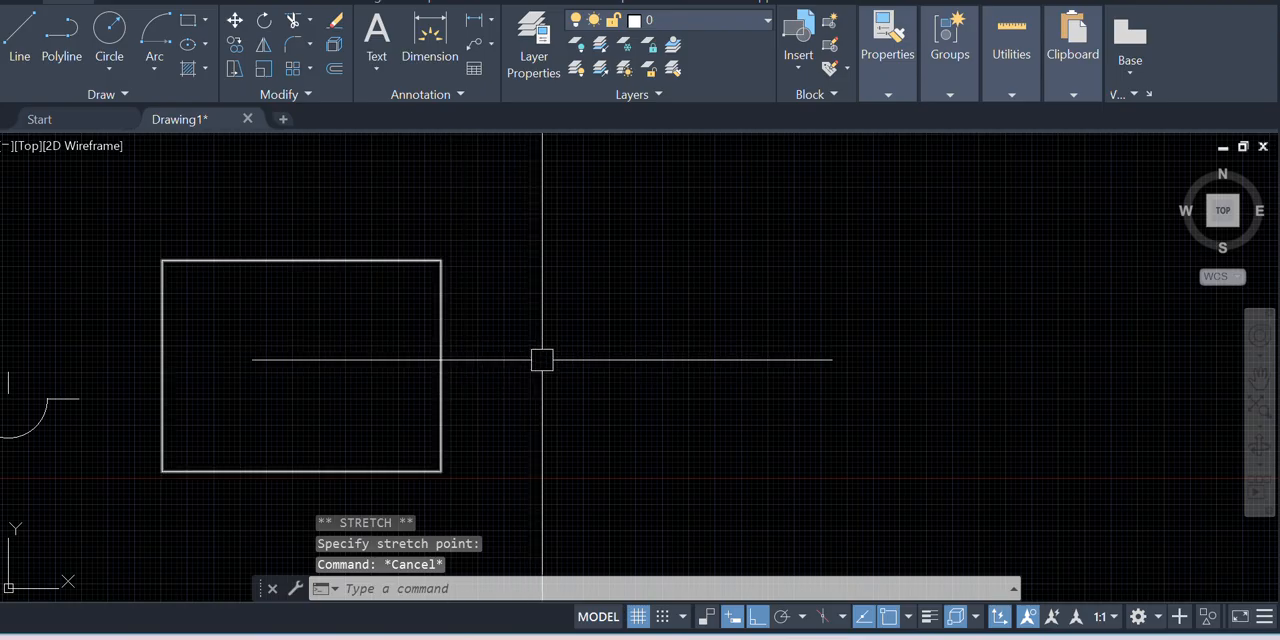
pyautogui.scroll(-2, 409, 281)
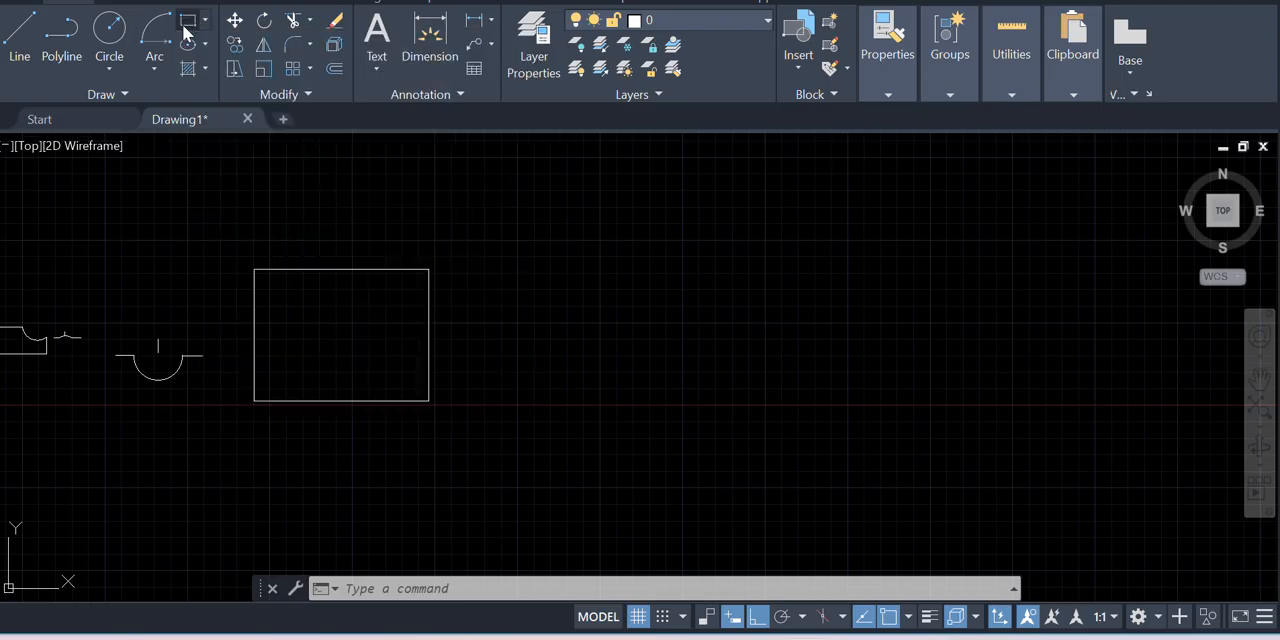
pyautogui.click(185, 28)
pyautogui.scroll(-2, 373, 274)
pyautogui.scroll(2, 522, 309)
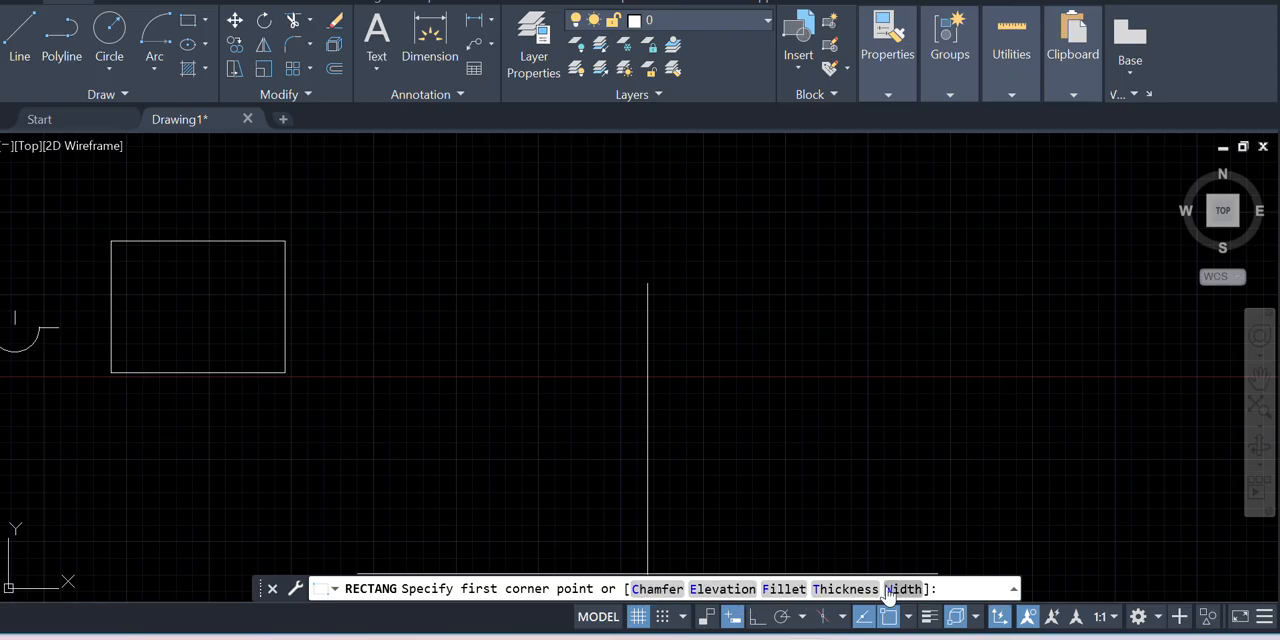
pyautogui.click(651, 590)
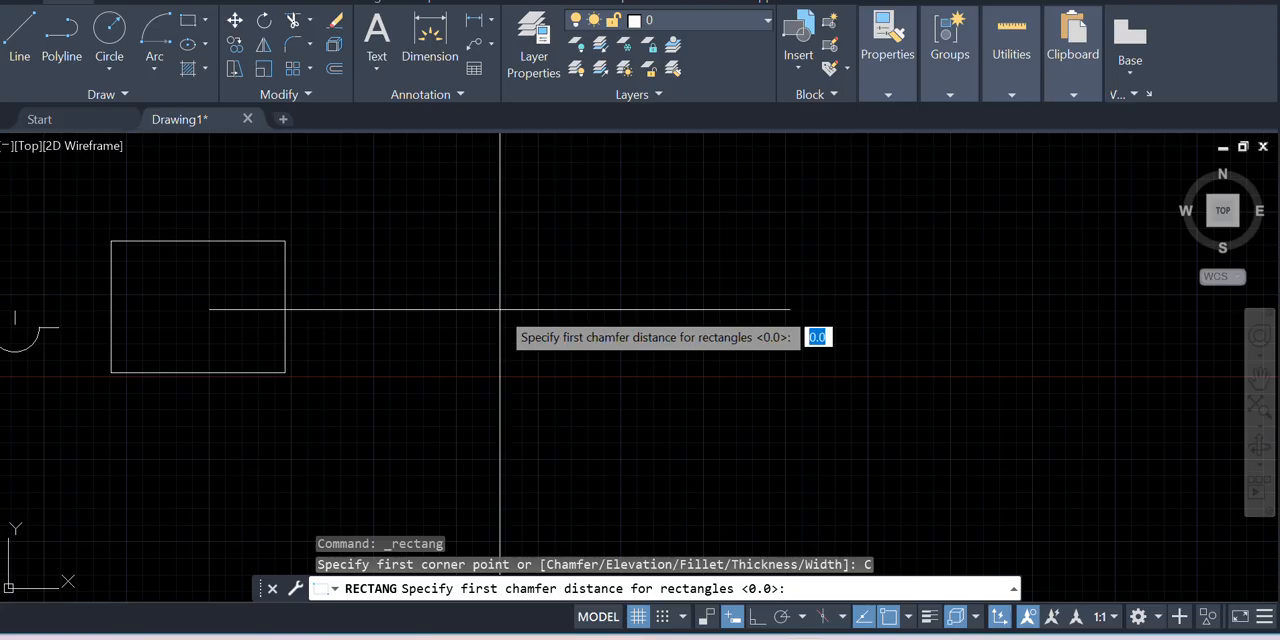
pyautogui.press('Return')
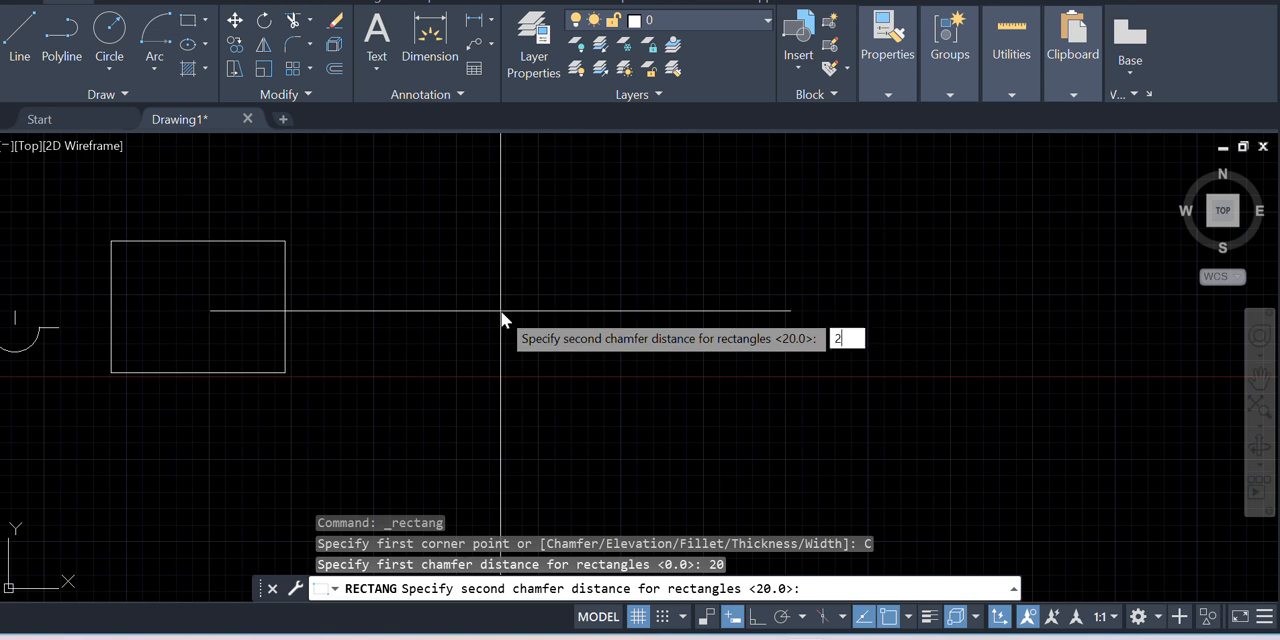
pyautogui.press('Return')
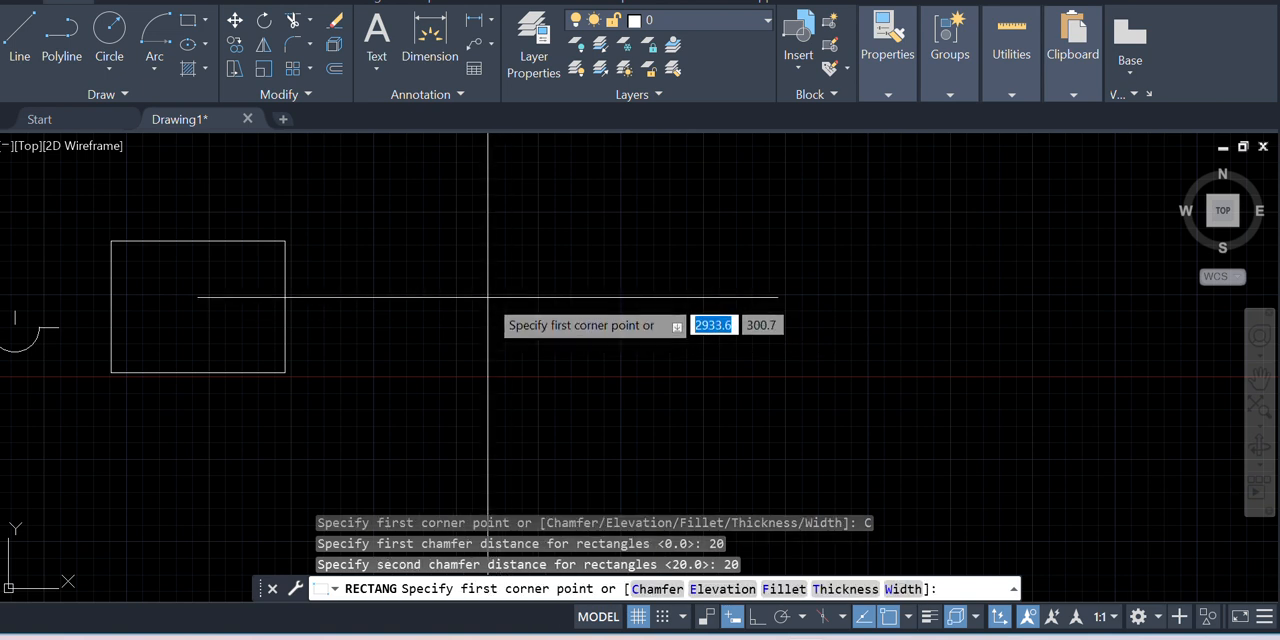
# Place the chamfered rectangle in the empty area beside the plain rectangle, about 410 units wide and 266 high
pyautogui.click(488, 298)
pyautogui.scroll(-1, 533, 313)
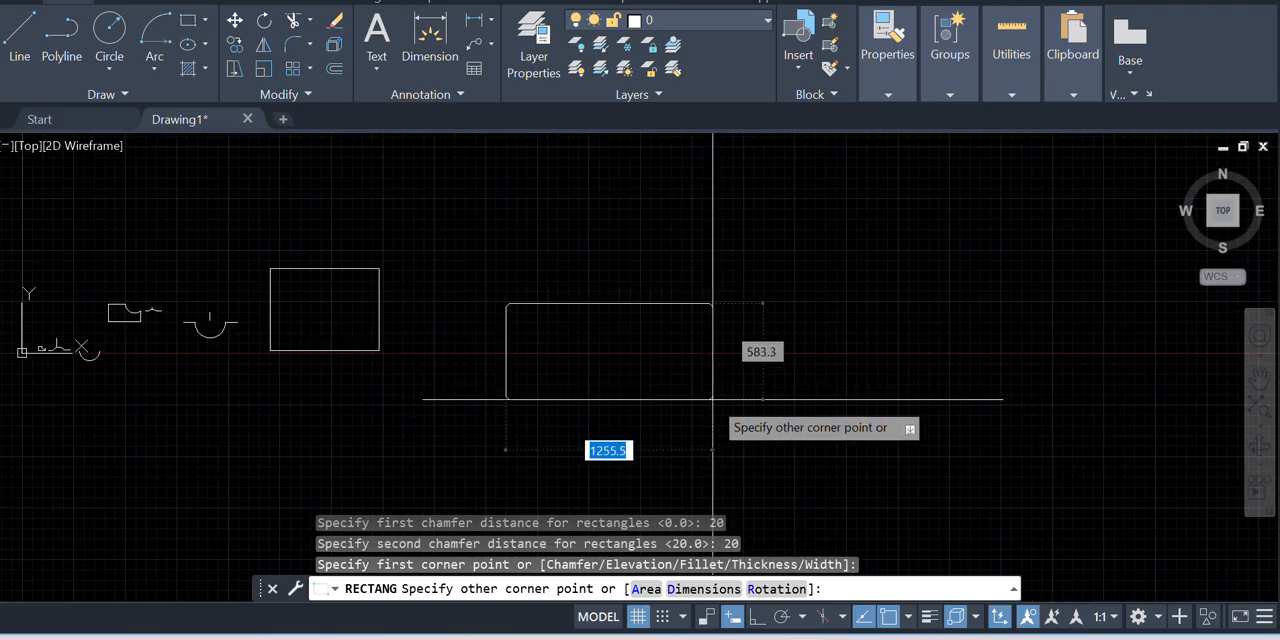
pyautogui.scroll(3, 571, 346)
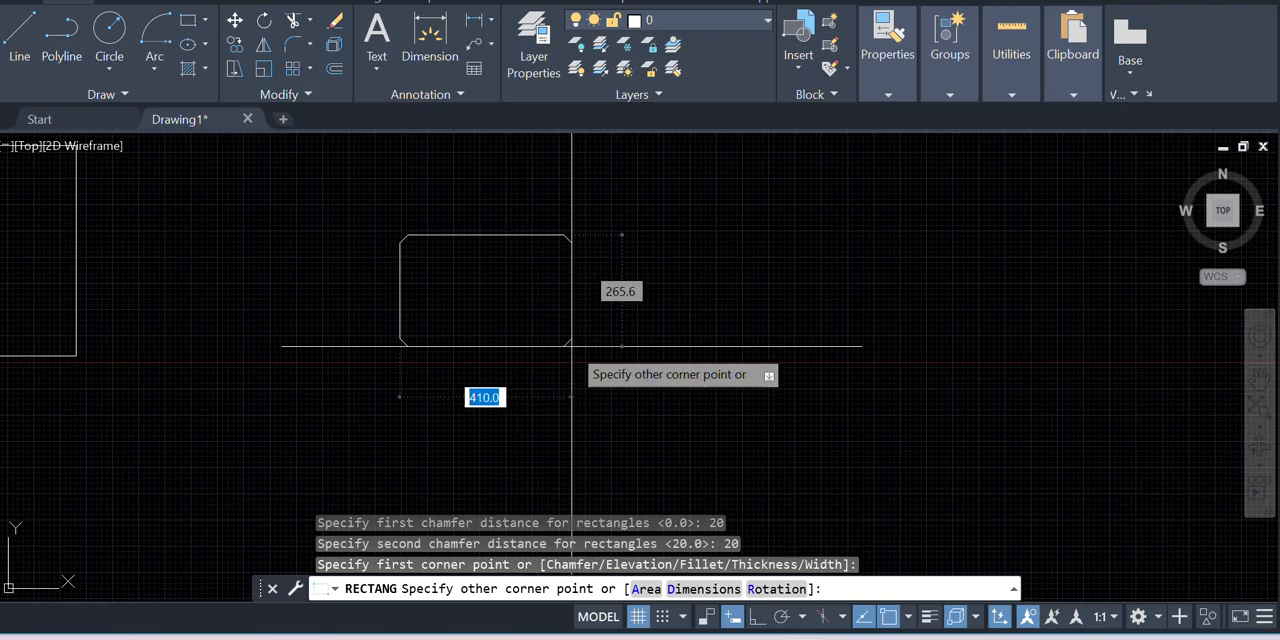
pyautogui.click(571, 346)
pyautogui.scroll(8, 432, 257)
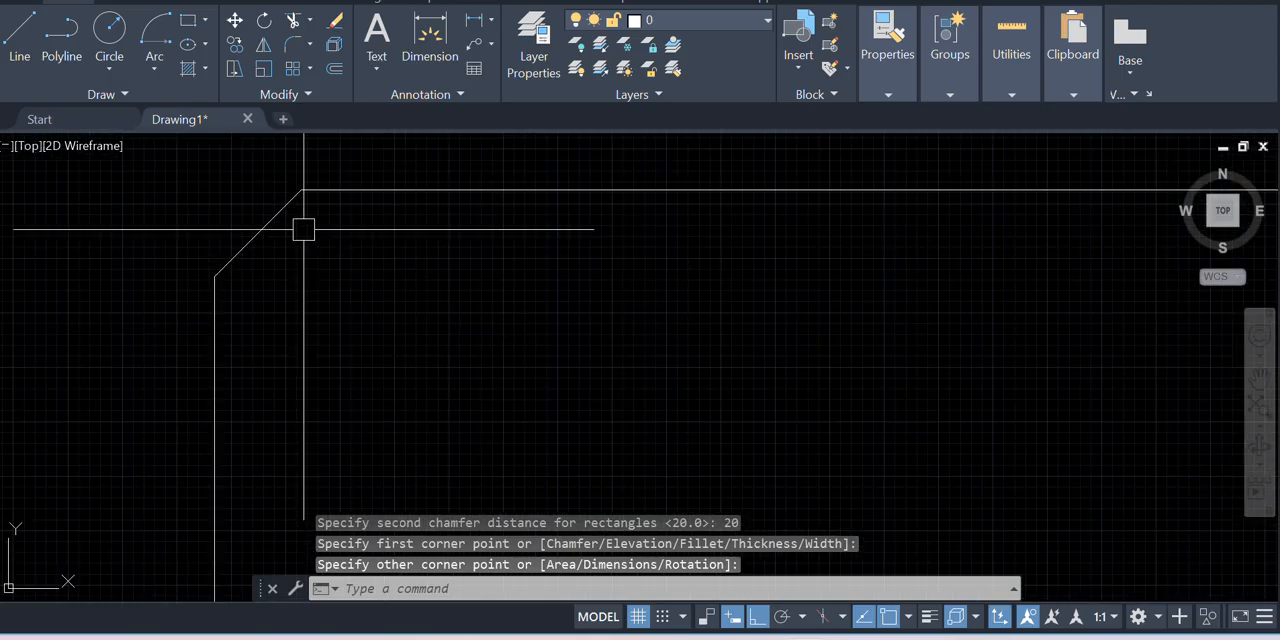
pyautogui.scroll(-5, 287, 161)
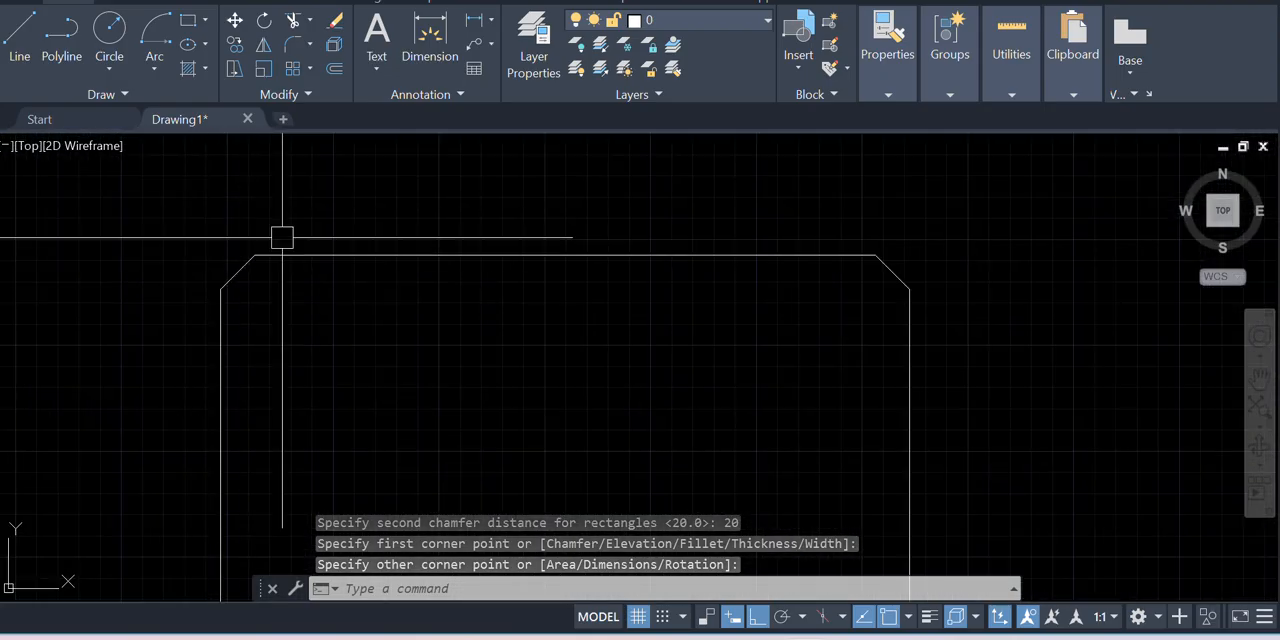
# Draw a small rectangle with a fillet radius of 20 in the empty area beside the chamfered rectangle
pyautogui.scroll(3, 223, 286)
pyautogui.scroll(-5, 191, 243)
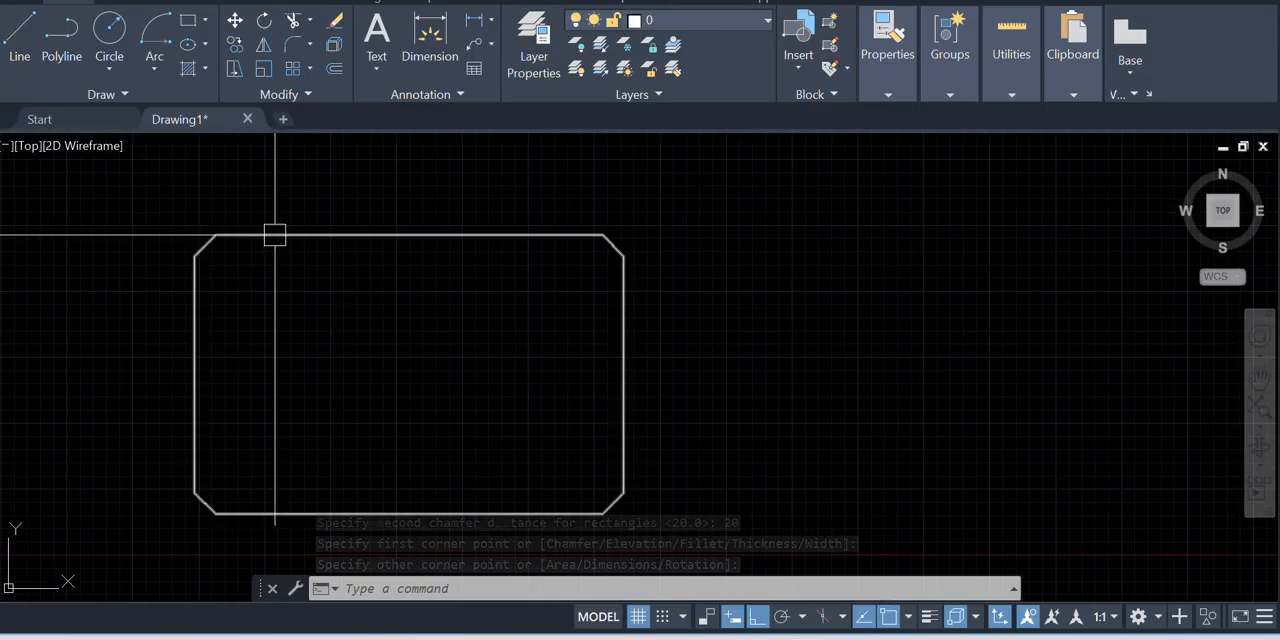
pyautogui.scroll(4, 317, 243)
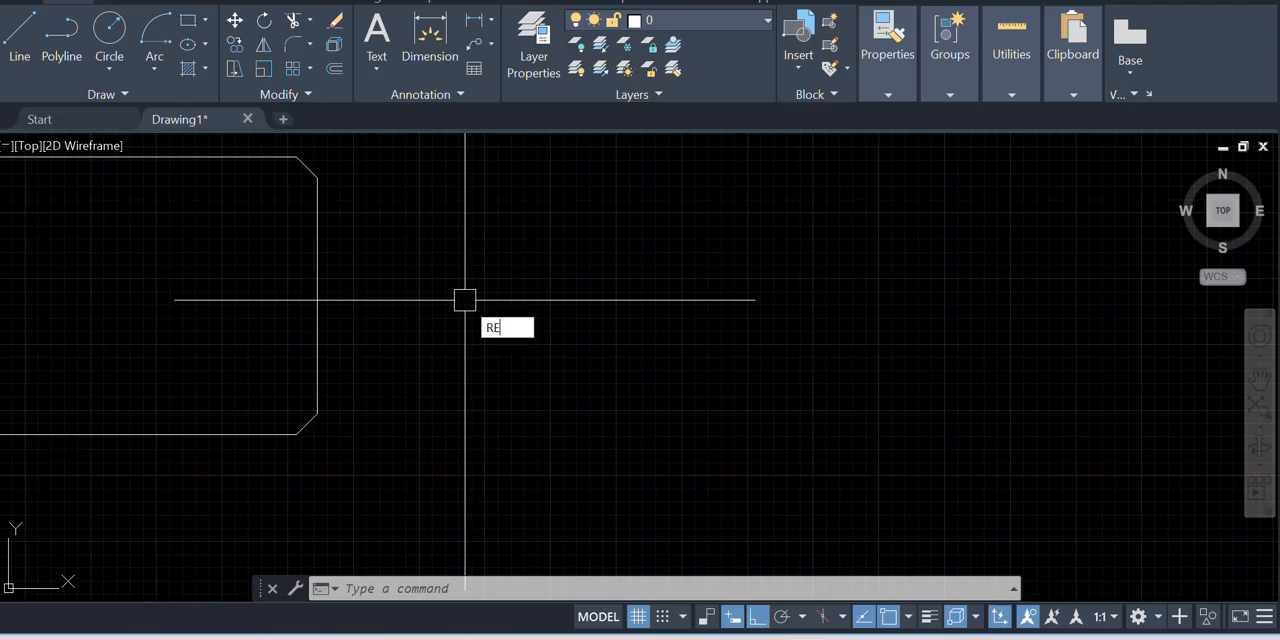
pyautogui.write('C')
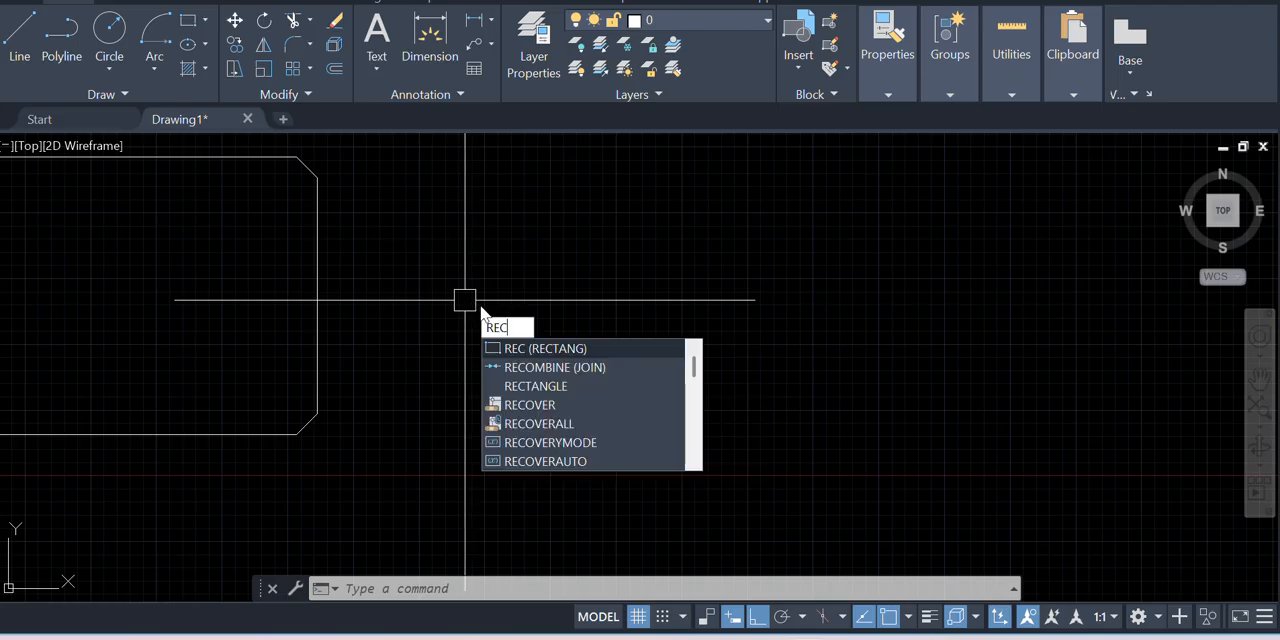
pyautogui.press('Return')
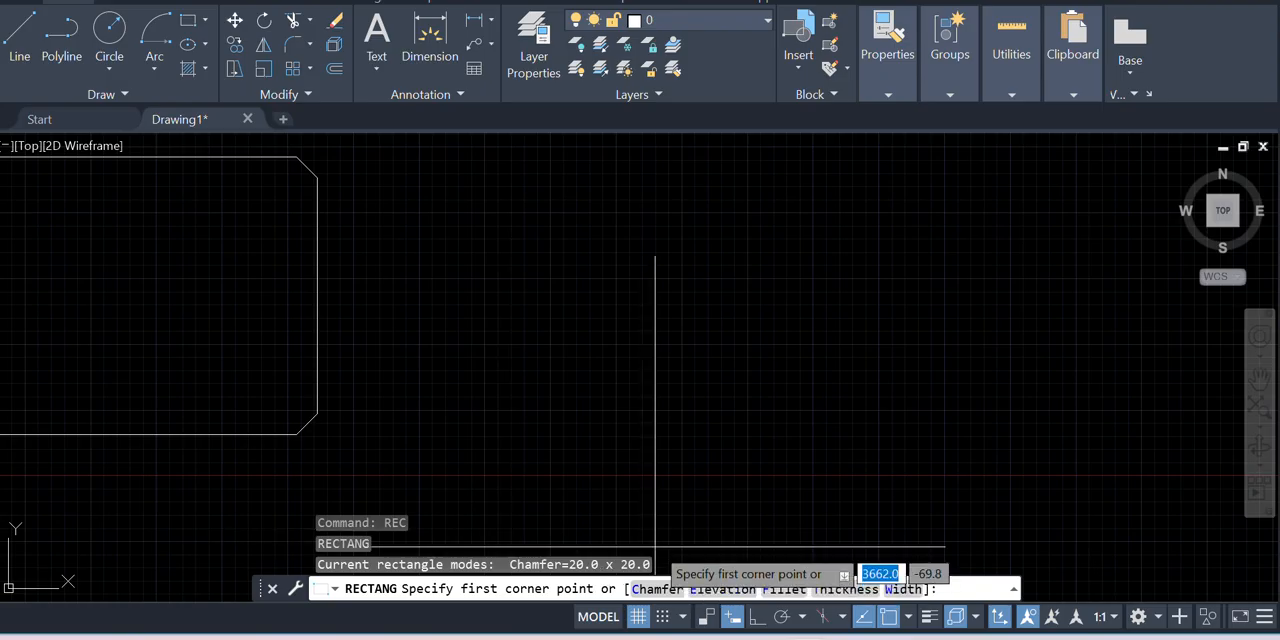
pyautogui.click(781, 588)
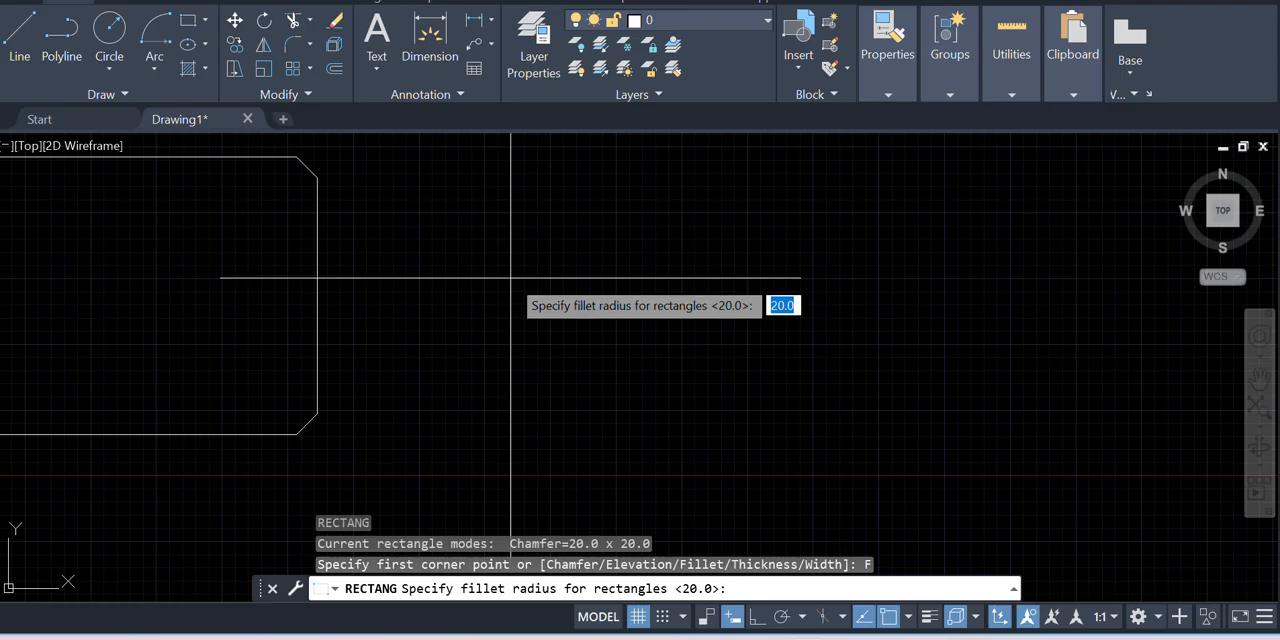
pyautogui.write('20')
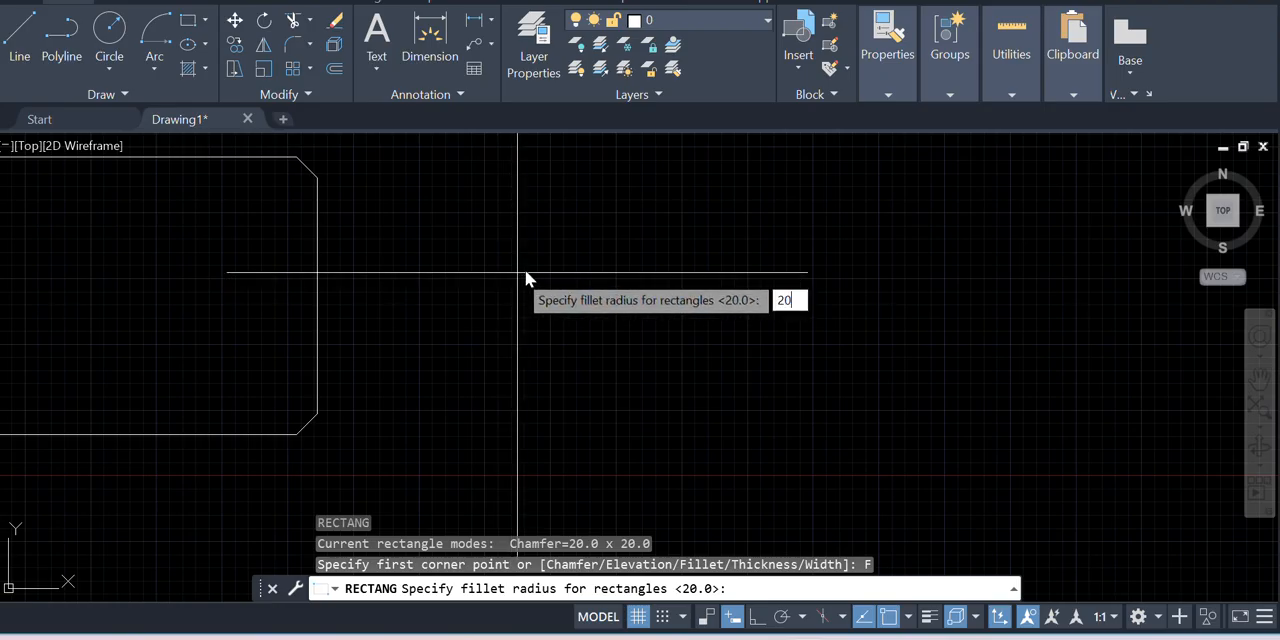
pyautogui.press('Return')
pyautogui.click(517, 271)
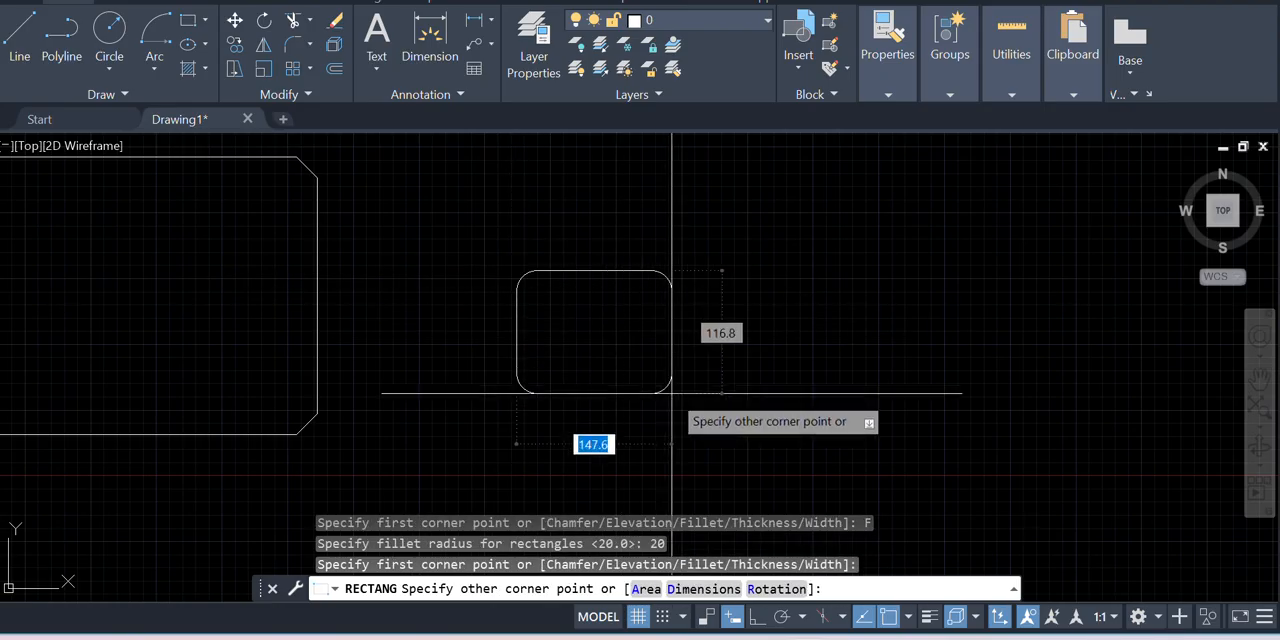
pyautogui.click(660, 389)
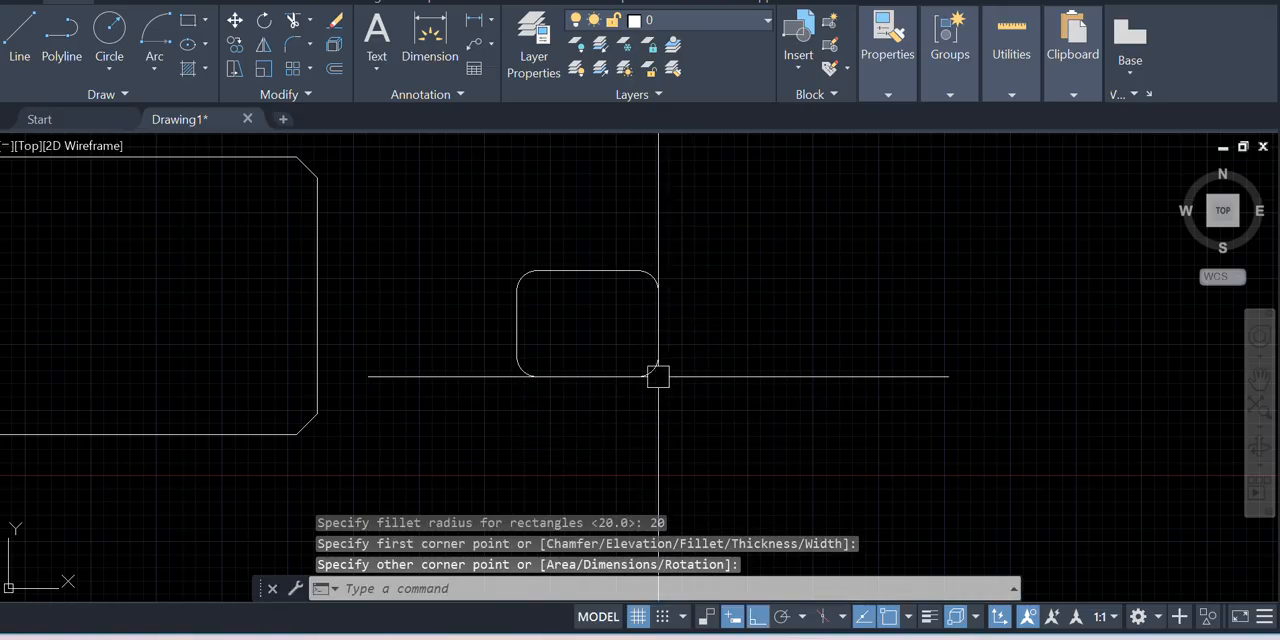
# Examine the filleted rectangle's rounded corners and compare its shape with the chamfered and plain rectangles
pyautogui.scroll(6, 520, 280)
pyautogui.scroll(-4, 471, 277)
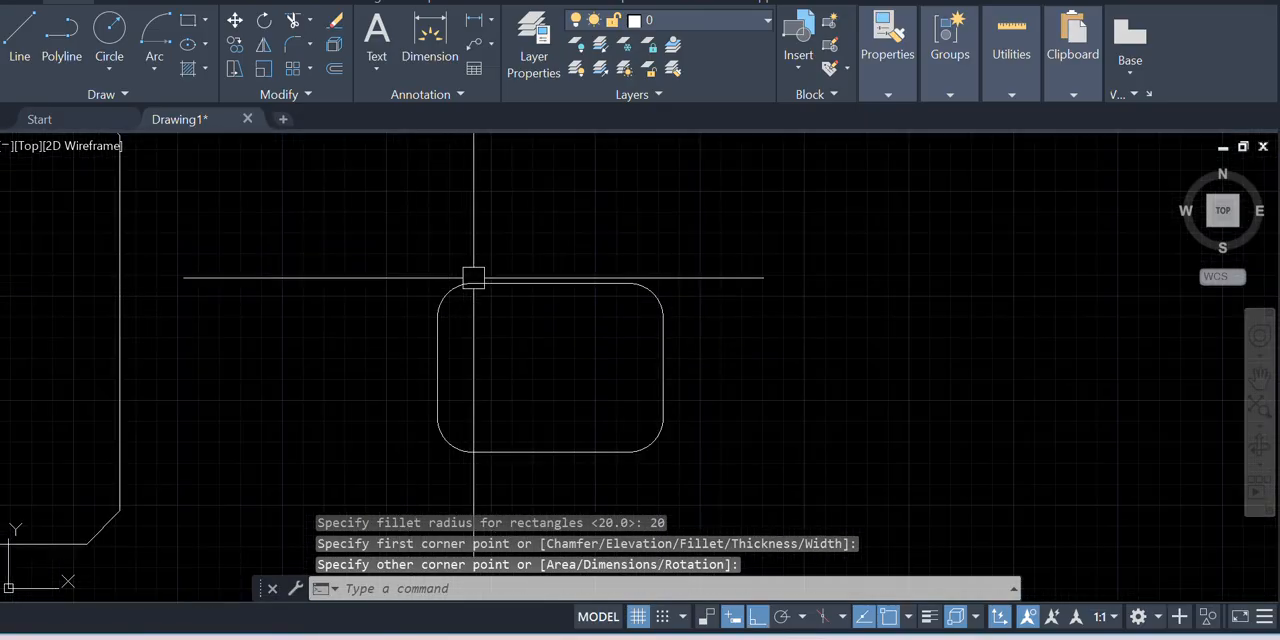
pyautogui.scroll(4, 471, 286)
pyautogui.scroll(-2, 446, 263)
pyautogui.scroll(2, 409, 287)
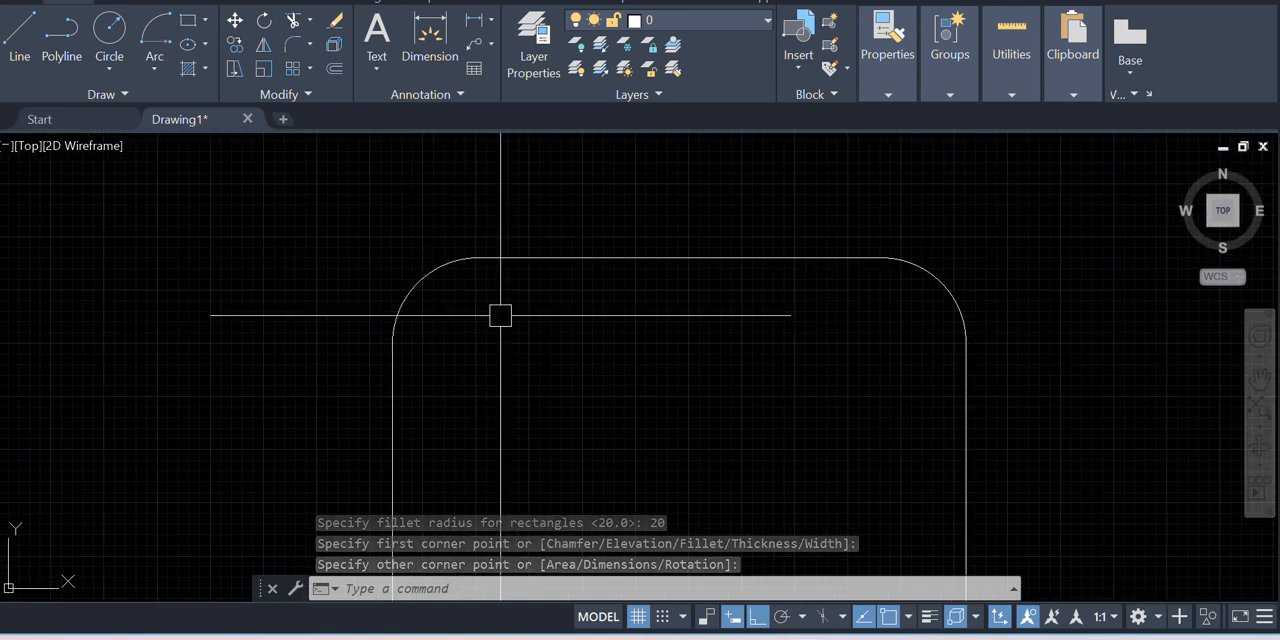
pyautogui.scroll(-2, 400, 343)
pyautogui.scroll(2, 433, 262)
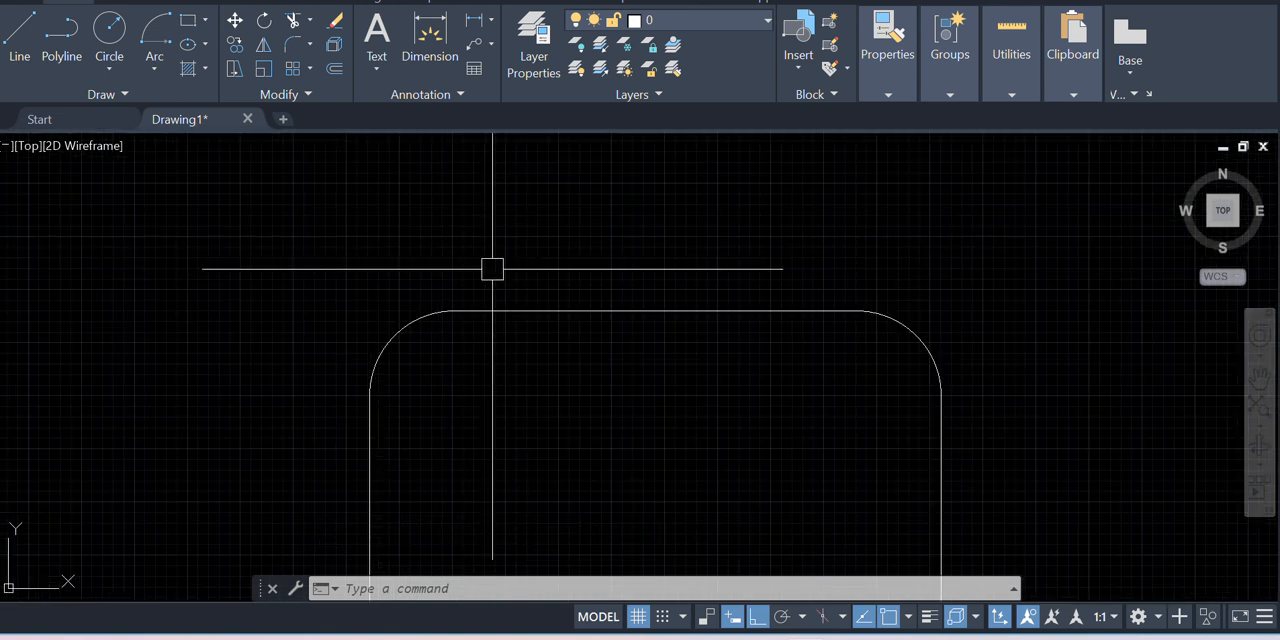
pyautogui.scroll(-2, 420, 363)
pyautogui.scroll(3, 414, 297)
pyautogui.scroll(-10, 418, 223)
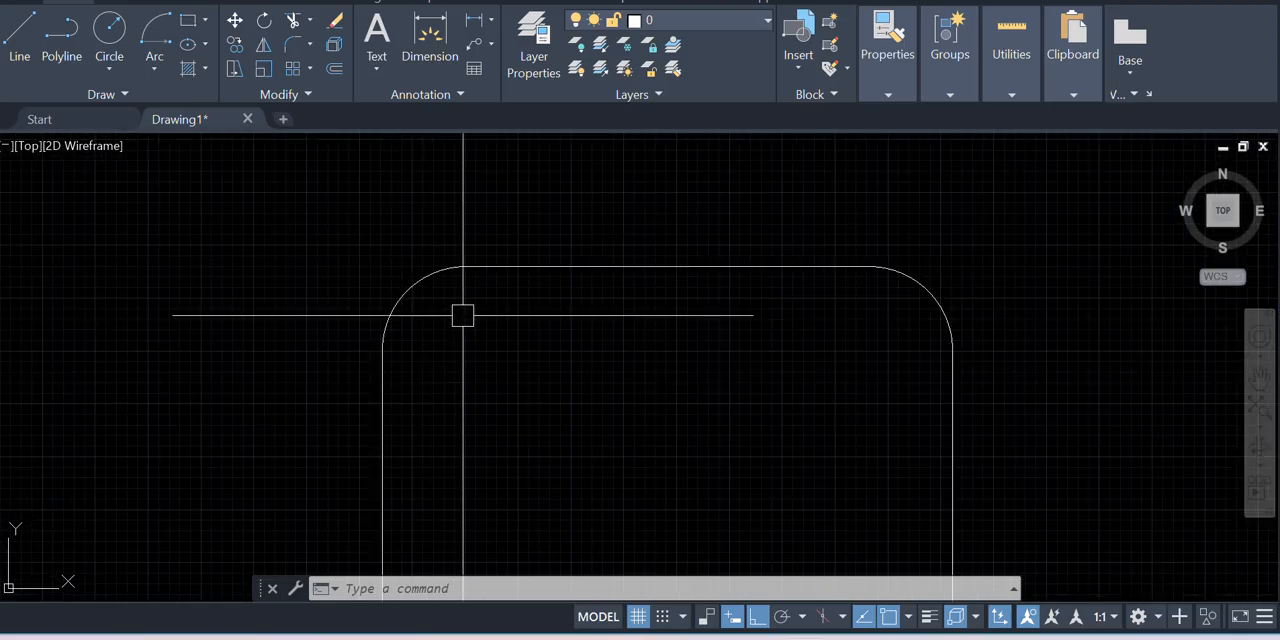
pyautogui.scroll(-4, 500, 340)
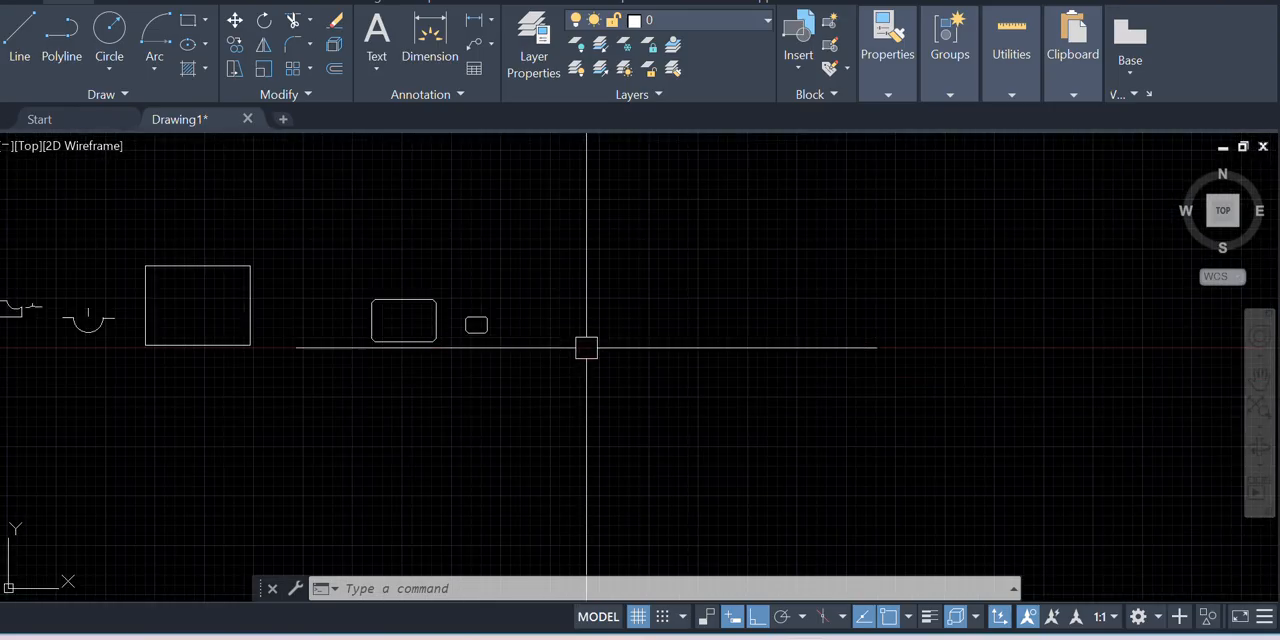
pyautogui.scroll(4, 366, 309)
pyautogui.scroll(3, 434, 283)
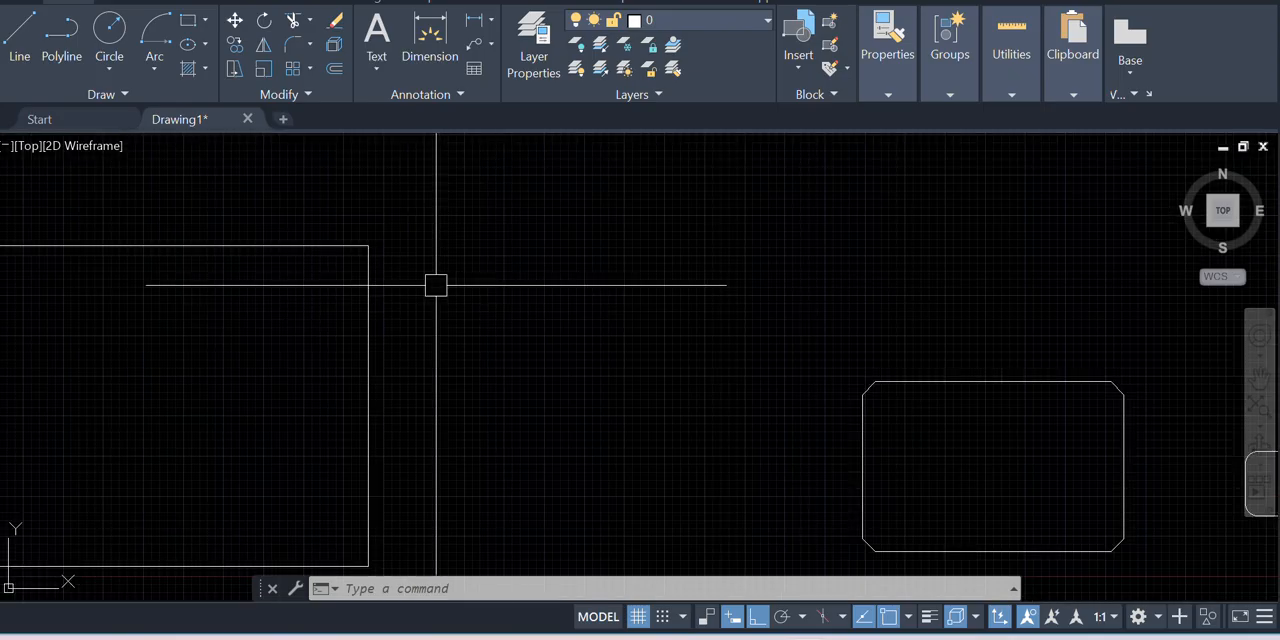
pyautogui.scroll(-3, 577, 331)
pyautogui.scroll(4, 709, 391)
pyautogui.scroll(-4, 294, 282)
pyautogui.scroll(-6, 411, 286)
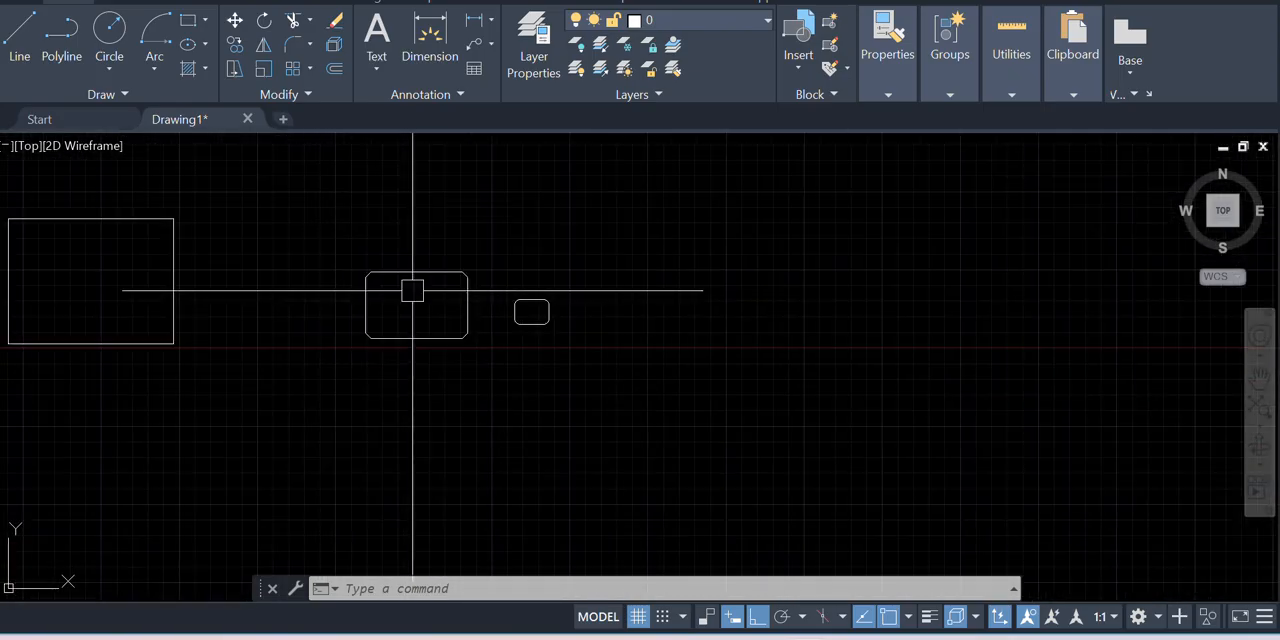
pyautogui.scroll(2, 471, 300)
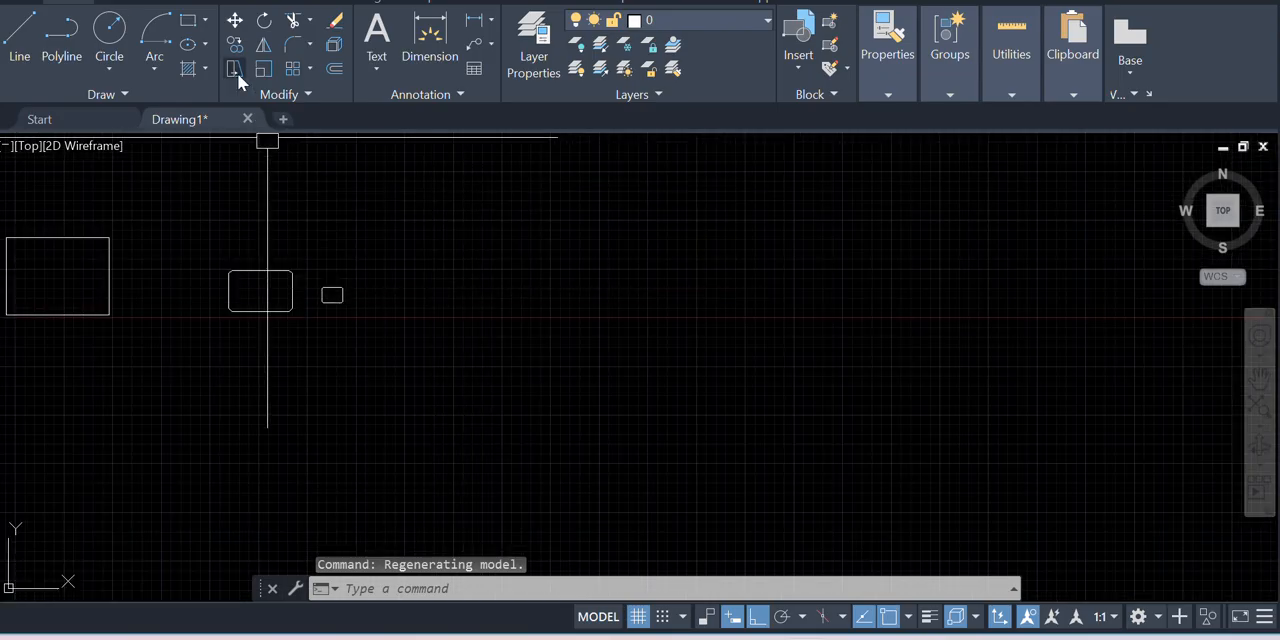
pyautogui.click(206, 21)
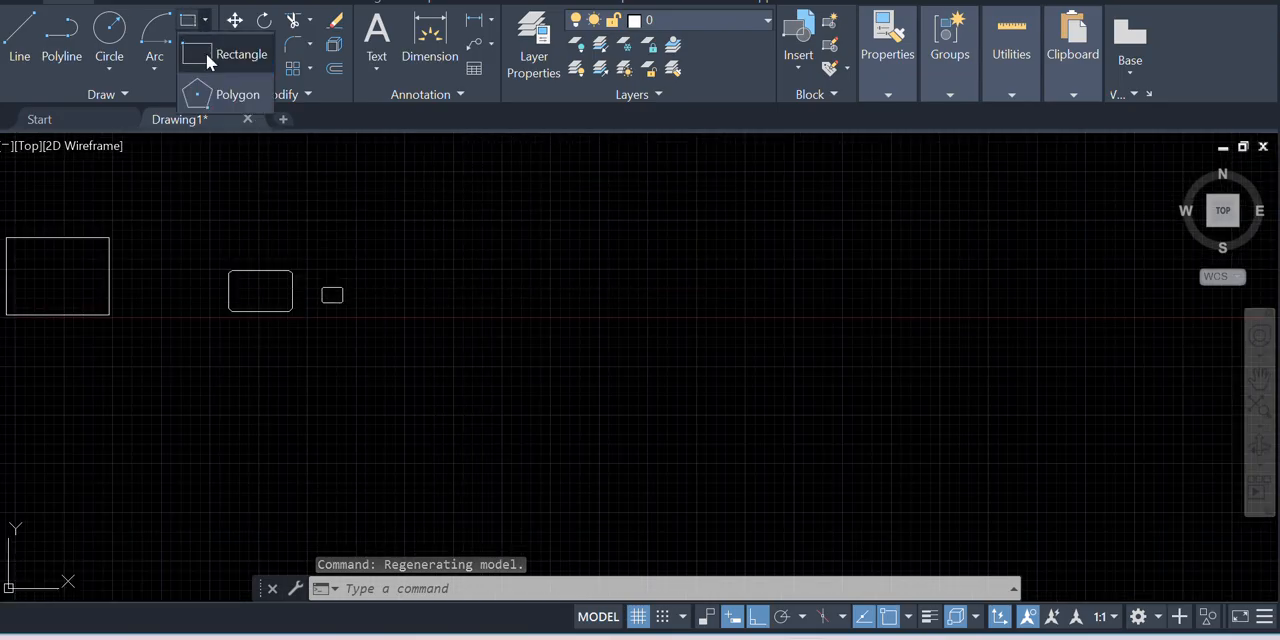
pyautogui.click(240, 95)
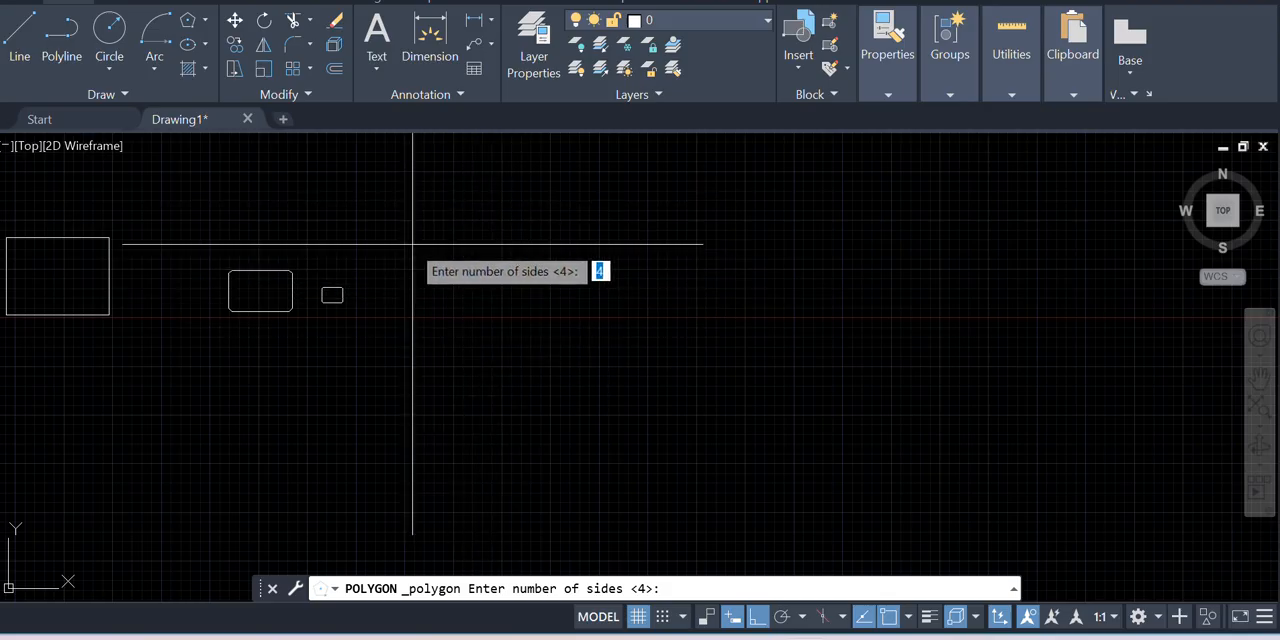
pyautogui.click(208, 25)
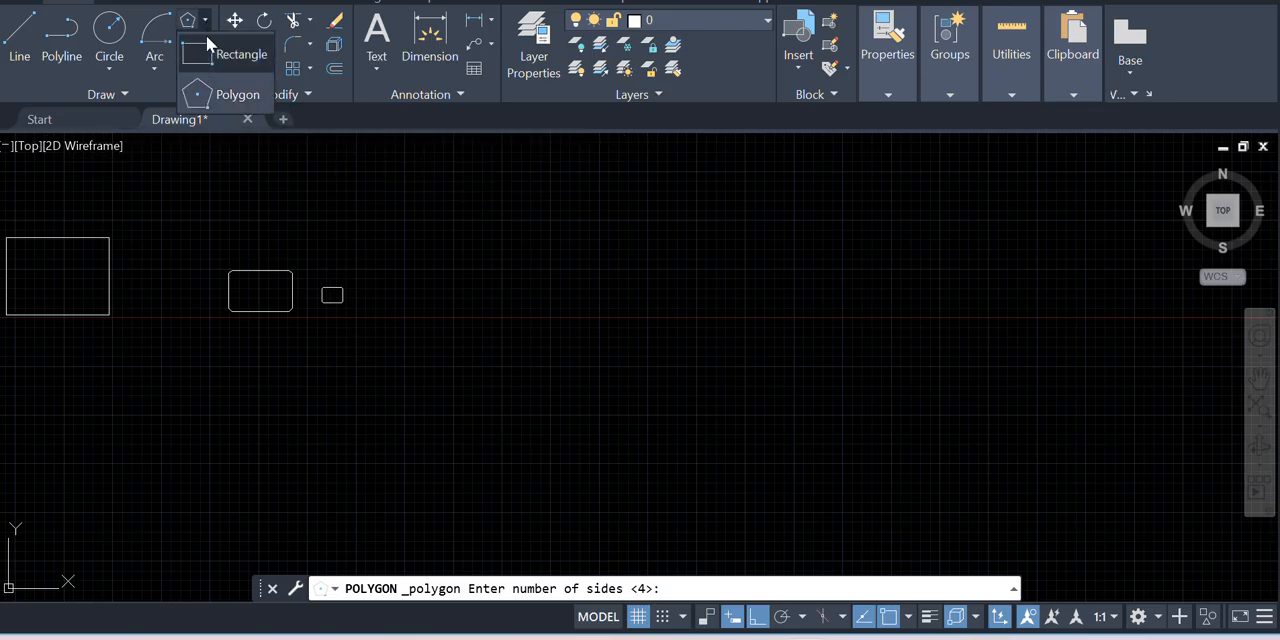
pyautogui.click(226, 95)
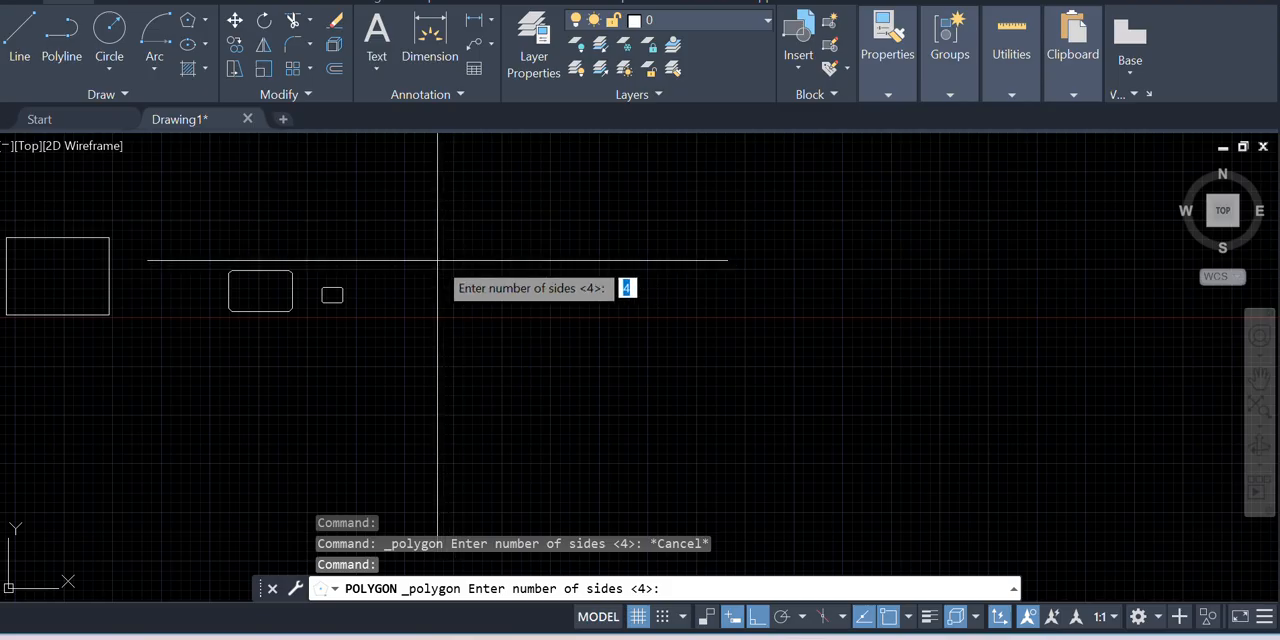
# Draw a large circle by center and radius, about 1950 units in radius, centered in the empty area beyond the rectangles
pyautogui.click(110, 64)
pyautogui.click(168, 103)
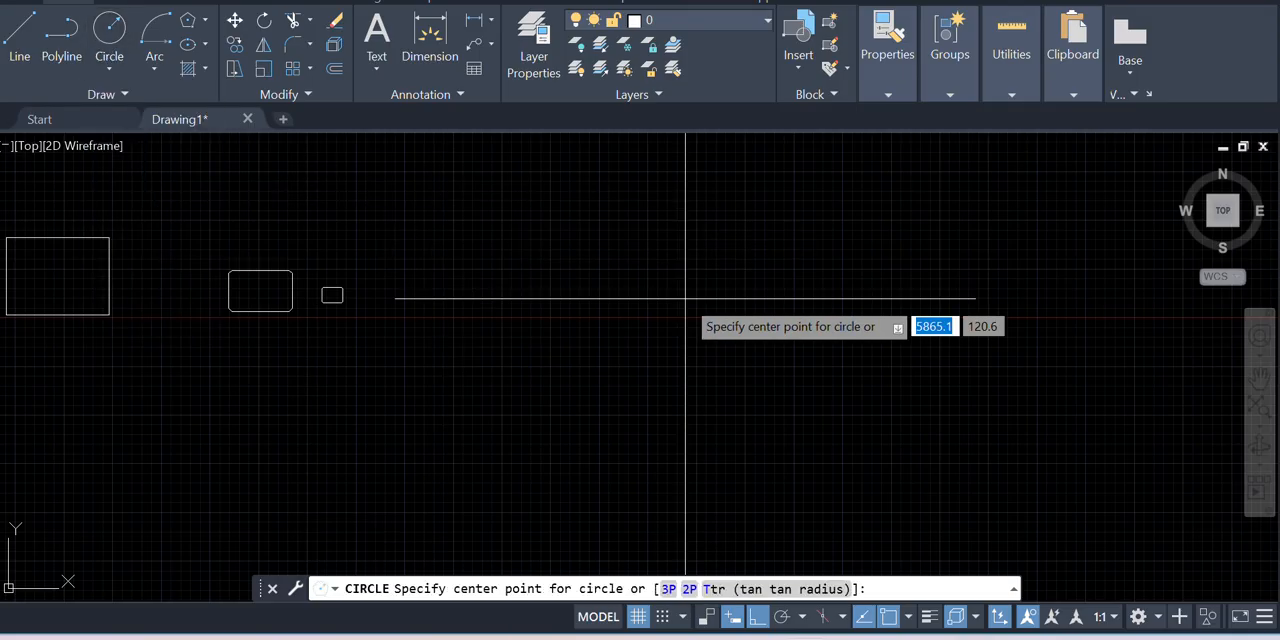
pyautogui.click(557, 227)
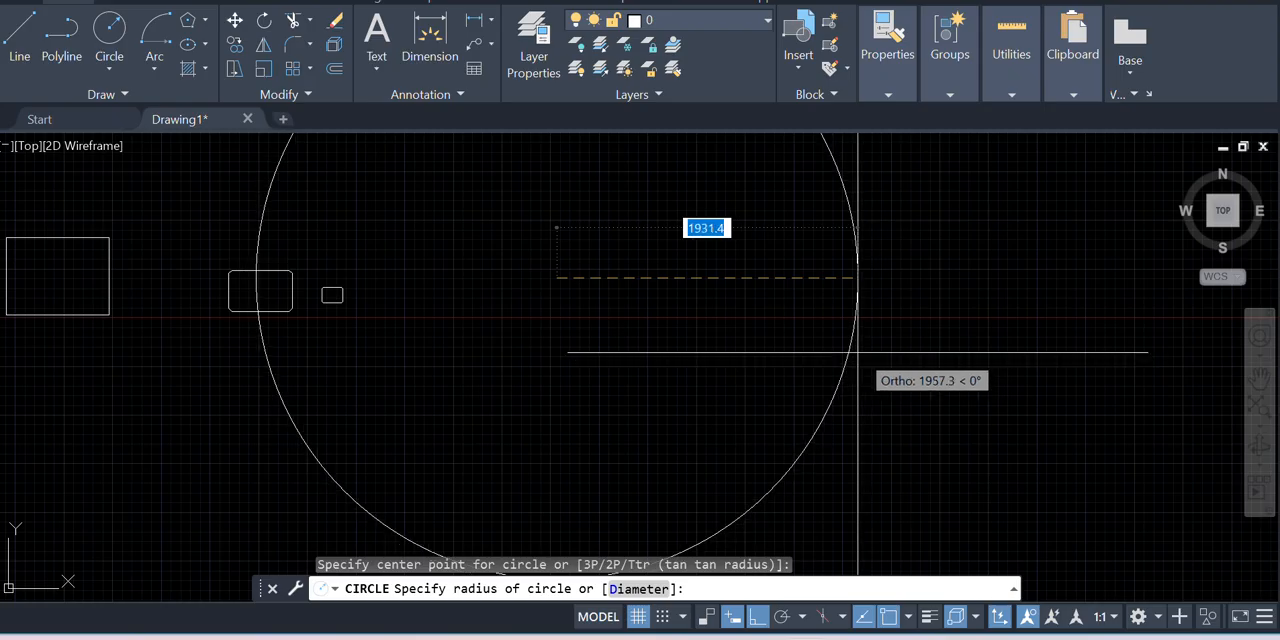
pyautogui.click(857, 352)
# Erase the chamfered and filleted rectangles overlapped by the large circle
pyautogui.scroll(-3, 940, 394)
pyautogui.click(491, 266)
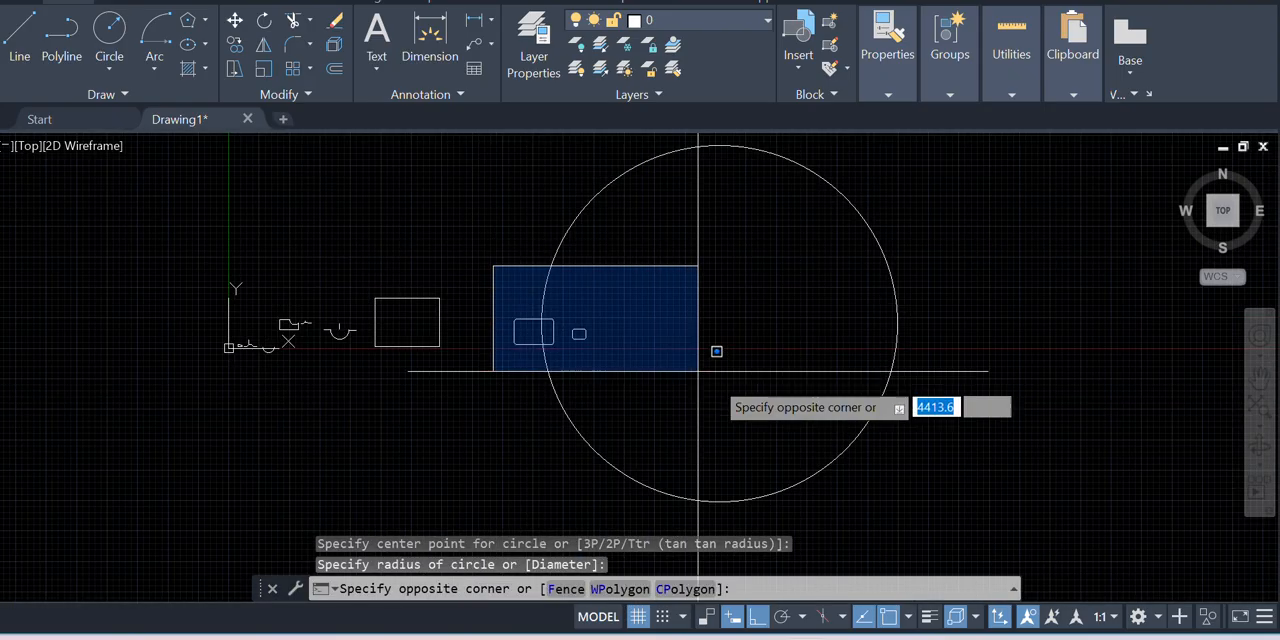
pyautogui.click(697, 371)
pyautogui.press('Delete')
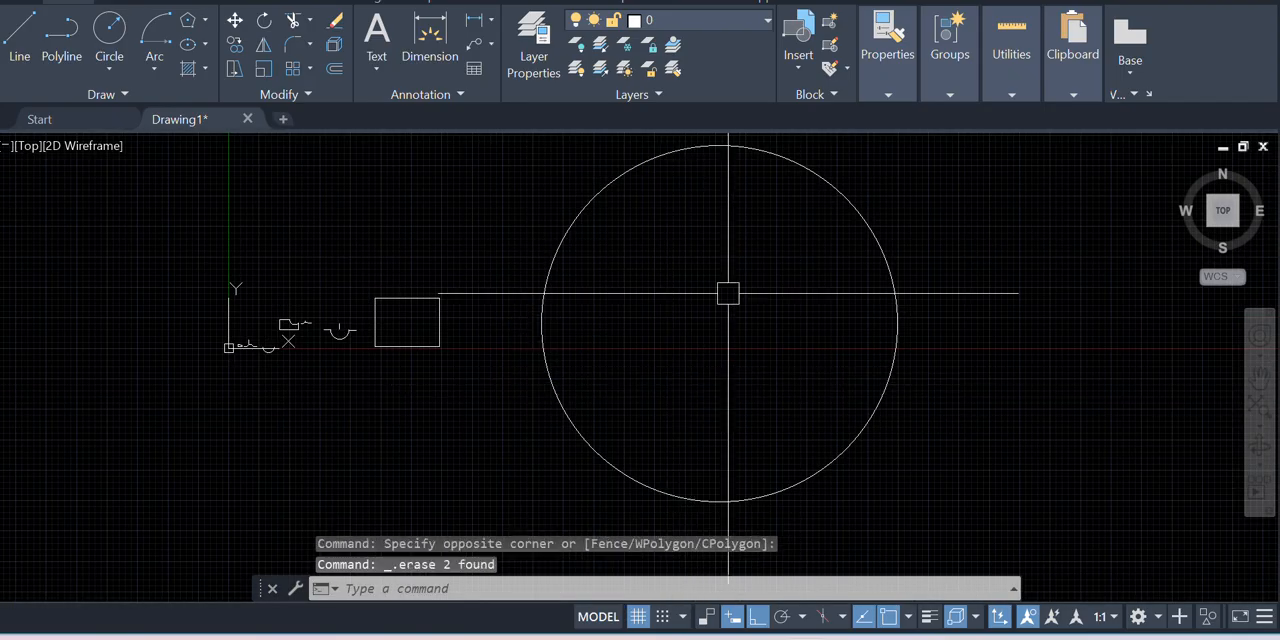
# Draw a six-sided polygon centered on the large circle, using Inscribed in circle with its radius picked on the circle's edge
pyautogui.scroll(-4, 672, 366)
pyautogui.scroll(5, 709, 280)
pyautogui.scroll(-3, 540, 257)
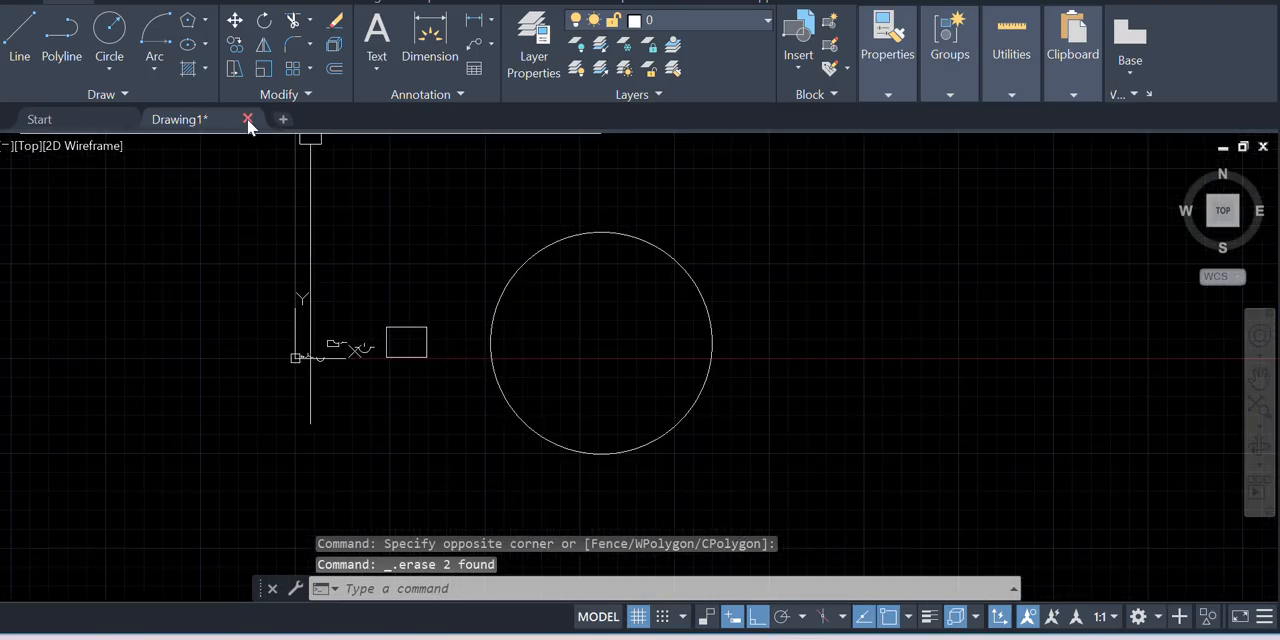
pyautogui.click(187, 20)
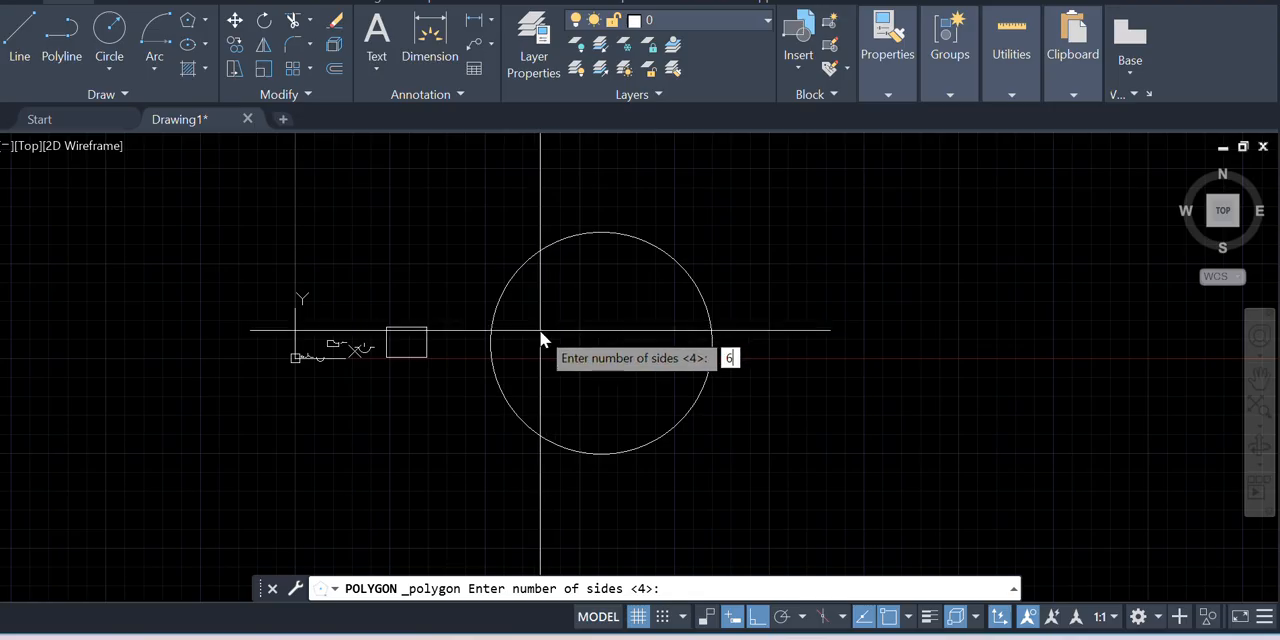
pyautogui.write('6')
pyautogui.press('Return')
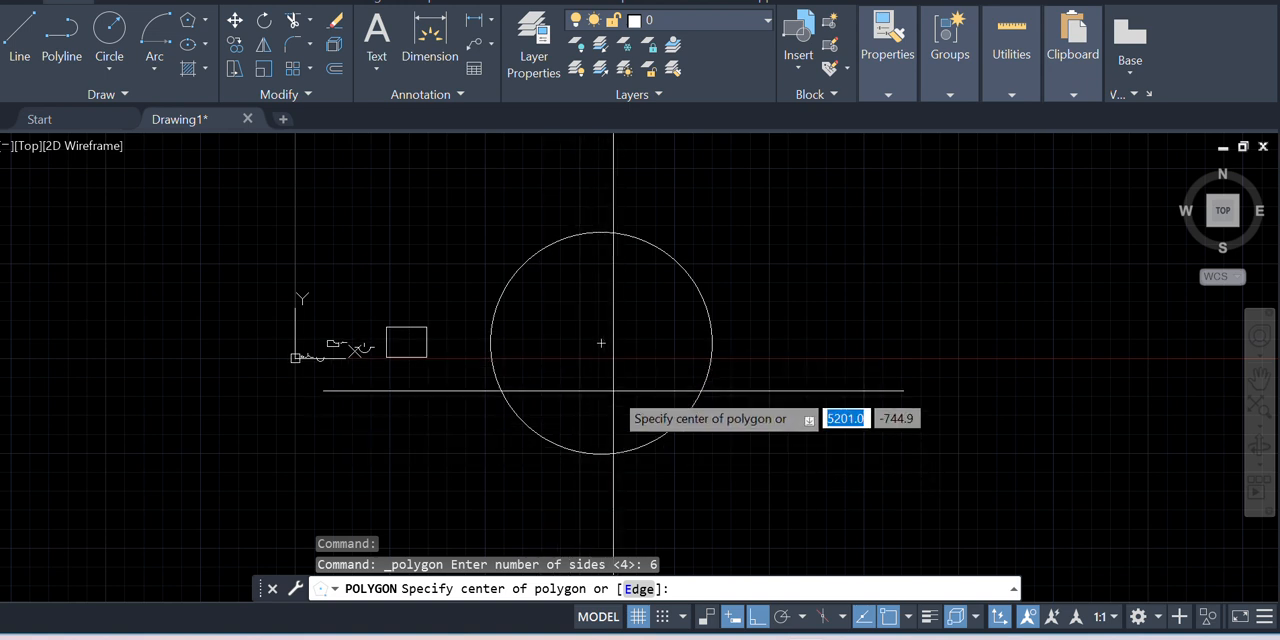
pyautogui.click(601, 343)
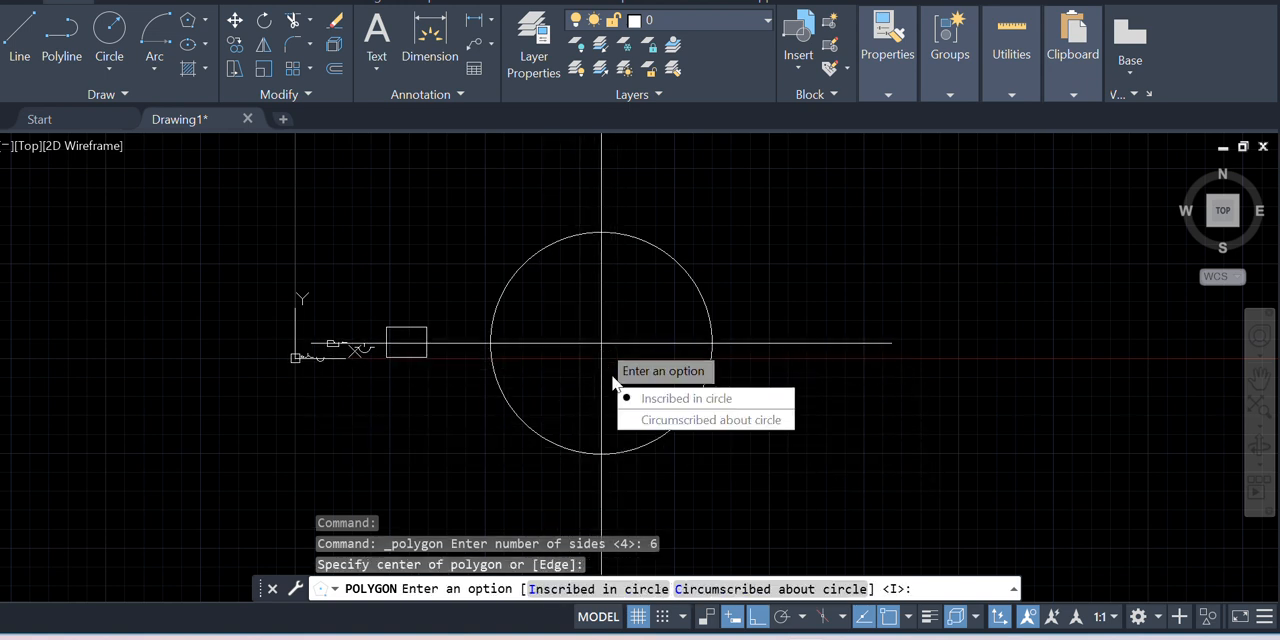
pyautogui.click(720, 399)
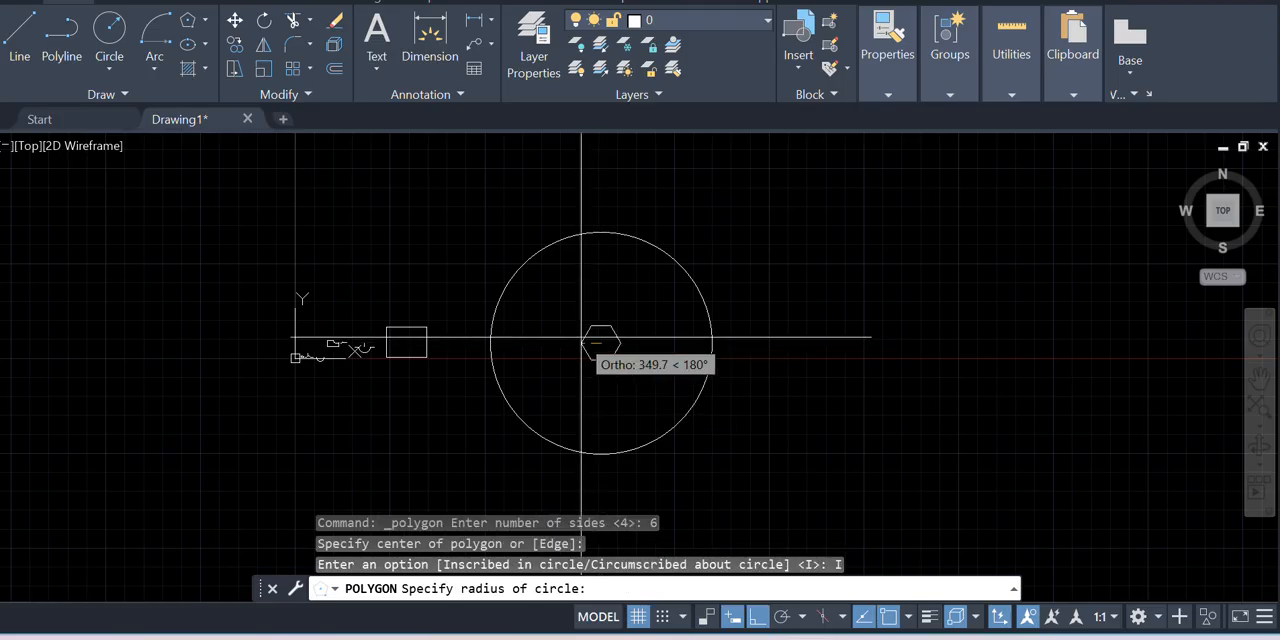
pyautogui.click(491, 350)
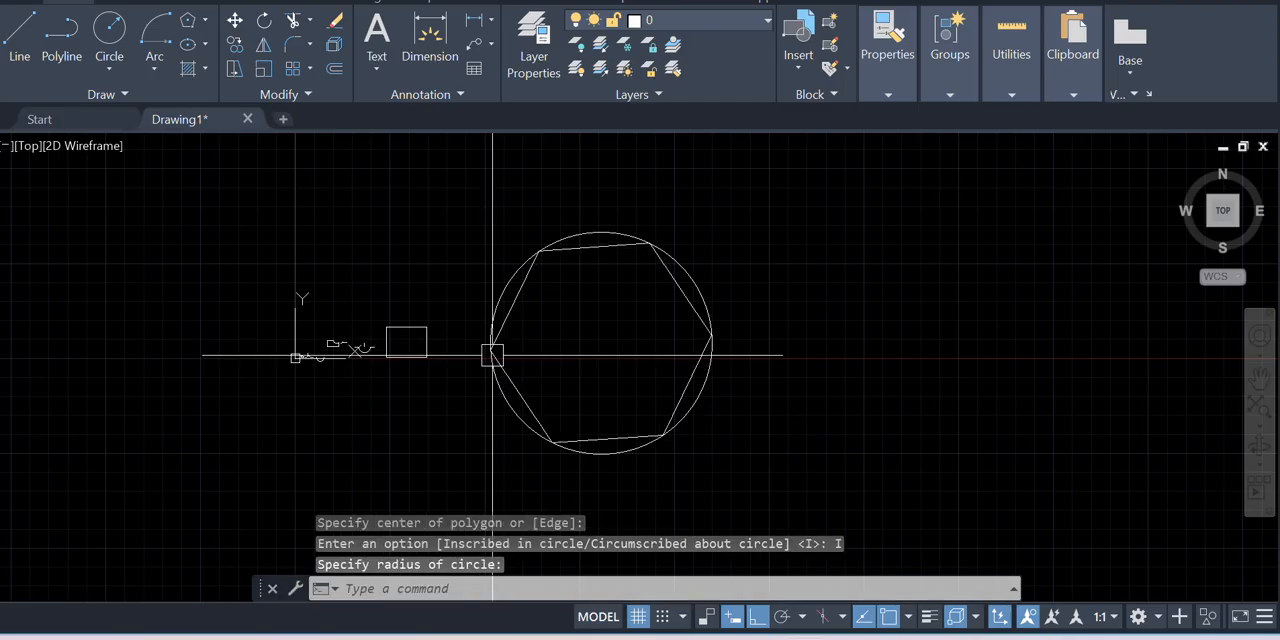
# Examine how the hexagon's corners meet the circle around it
pyautogui.scroll(-2, 643, 277)
pyautogui.scroll(5, 437, 369)
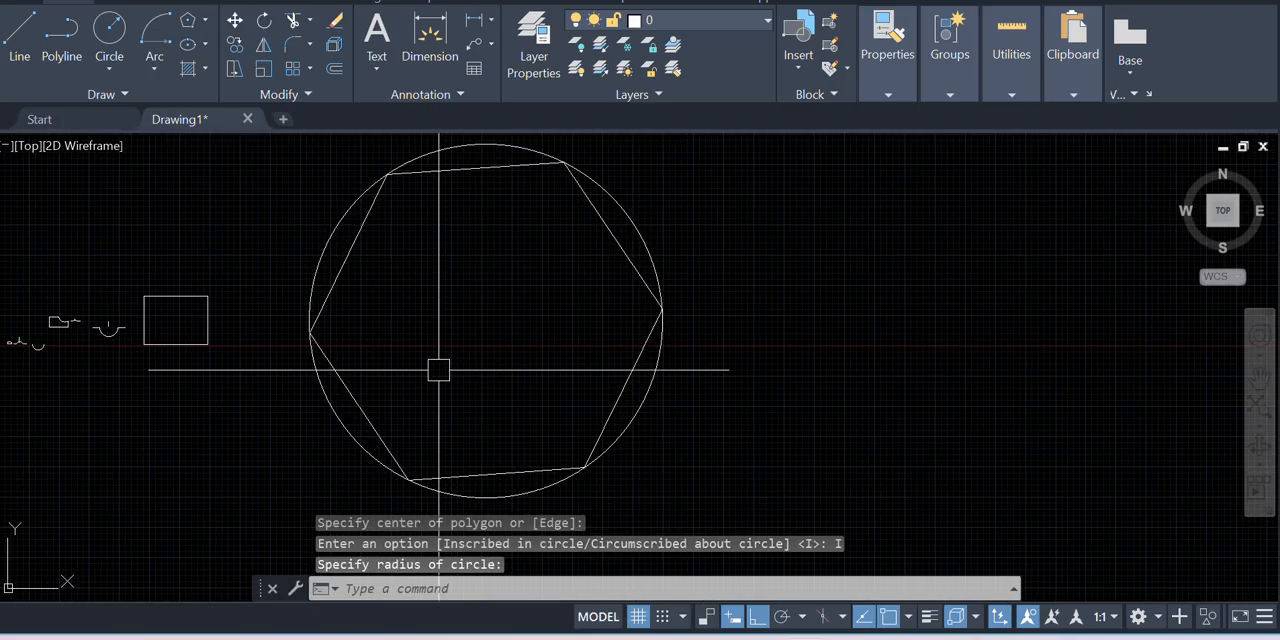
pyautogui.scroll(-2, 506, 303)
pyautogui.scroll(2, 337, 220)
pyautogui.scroll(-3, 392, 197)
pyautogui.scroll(2, 251, 223)
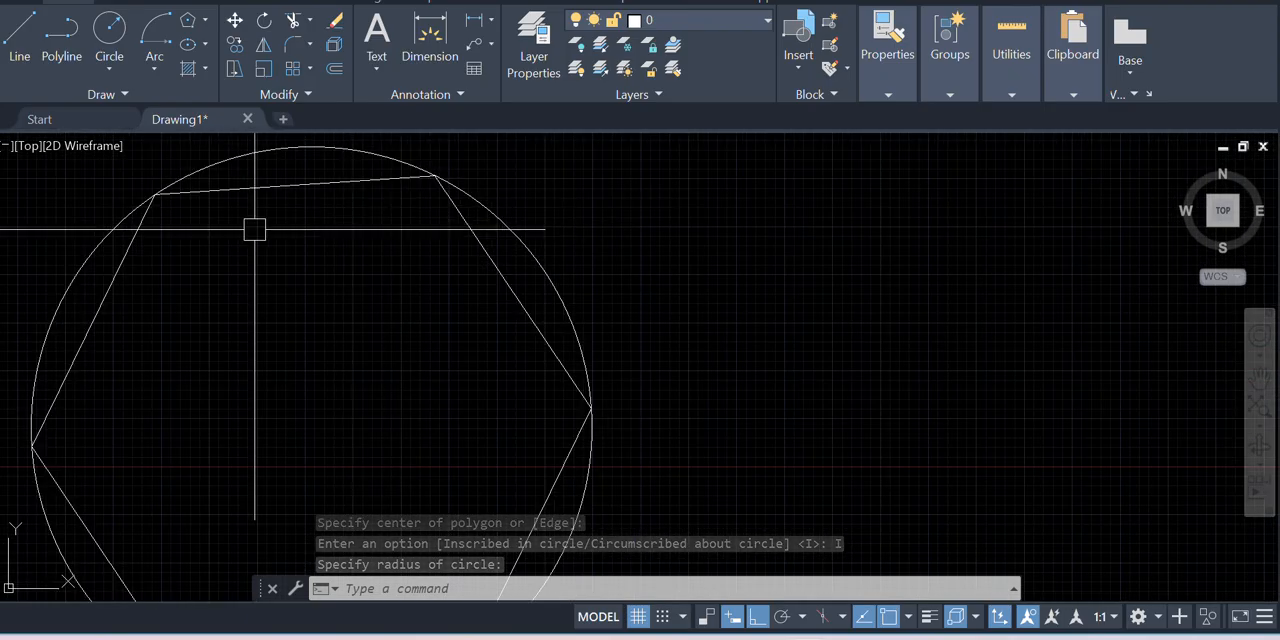
pyautogui.scroll(-4, 466, 240)
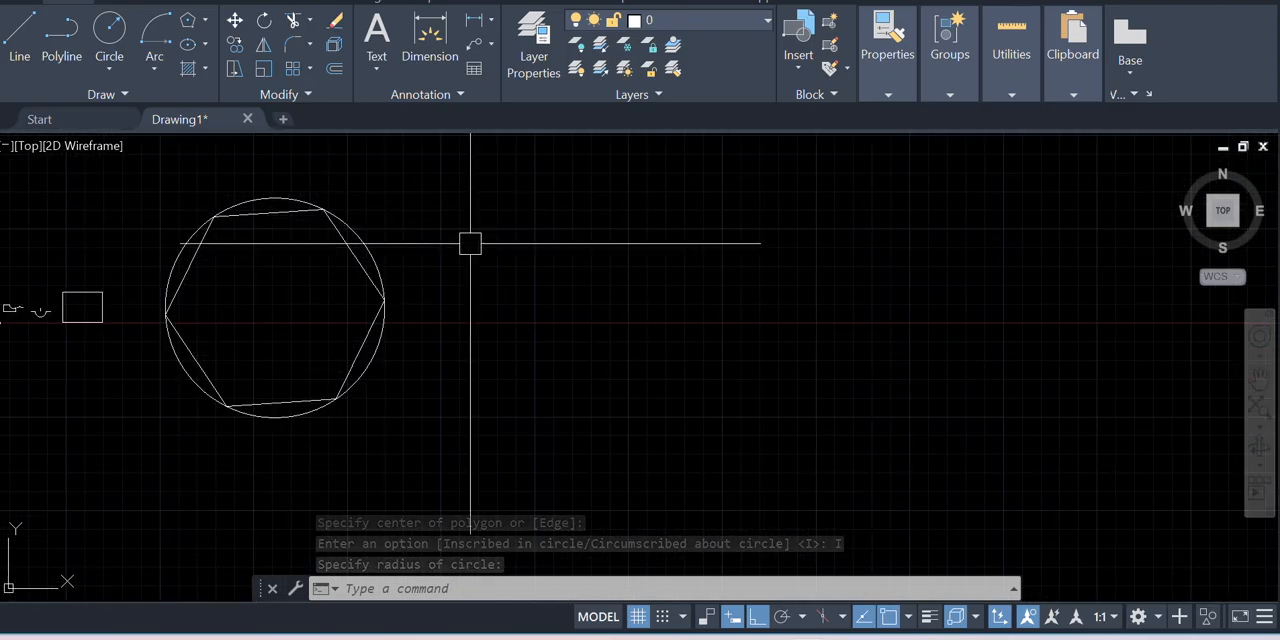
pyautogui.click(109, 32)
pyautogui.scroll(-3, 540, 245)
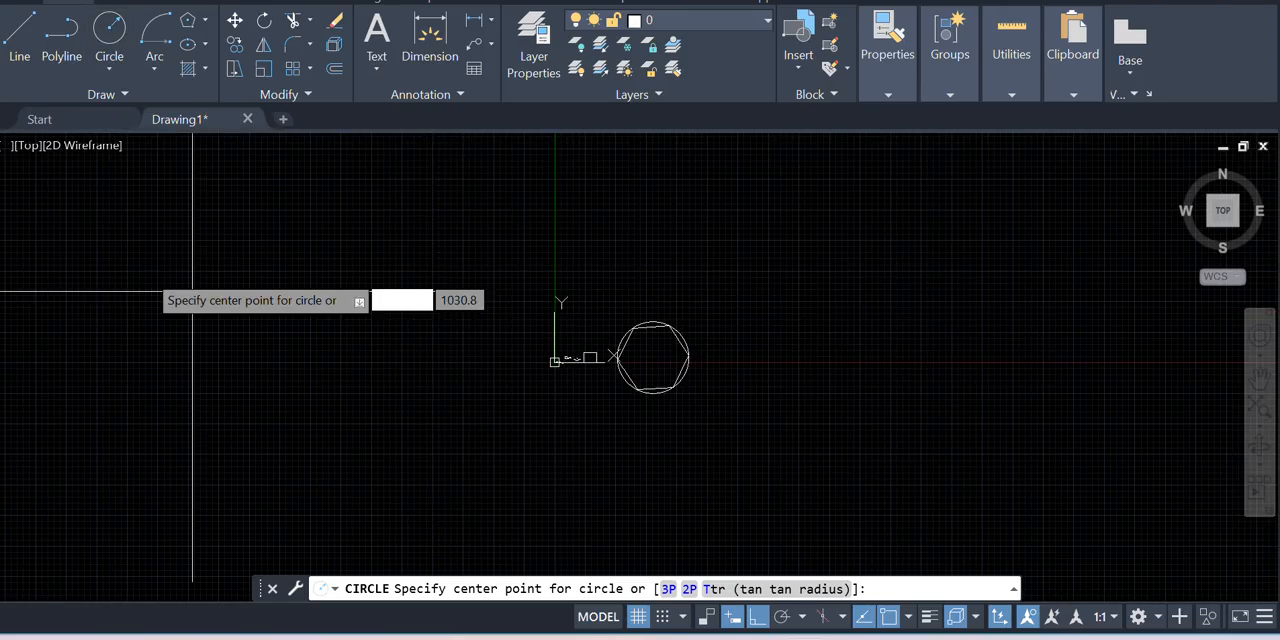
pyautogui.scroll(-1, 931, 423)
pyautogui.scroll(4, 931, 423)
pyautogui.scroll(-2, 720, 323)
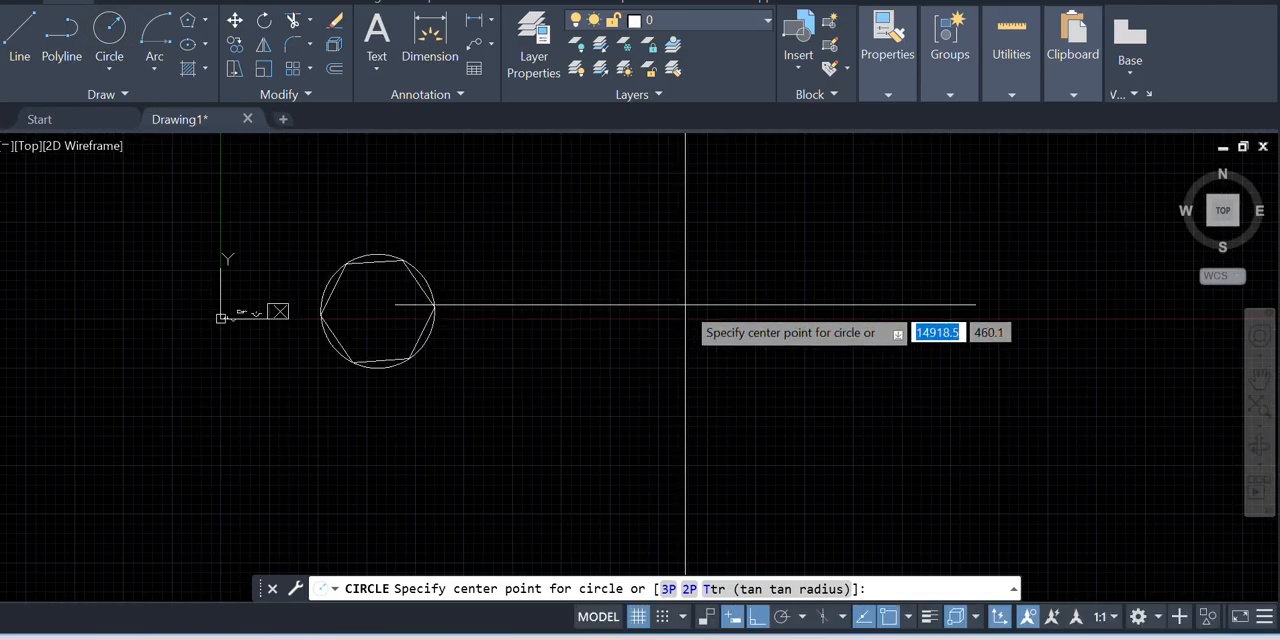
pyautogui.write('50')
pyautogui.press('Return')
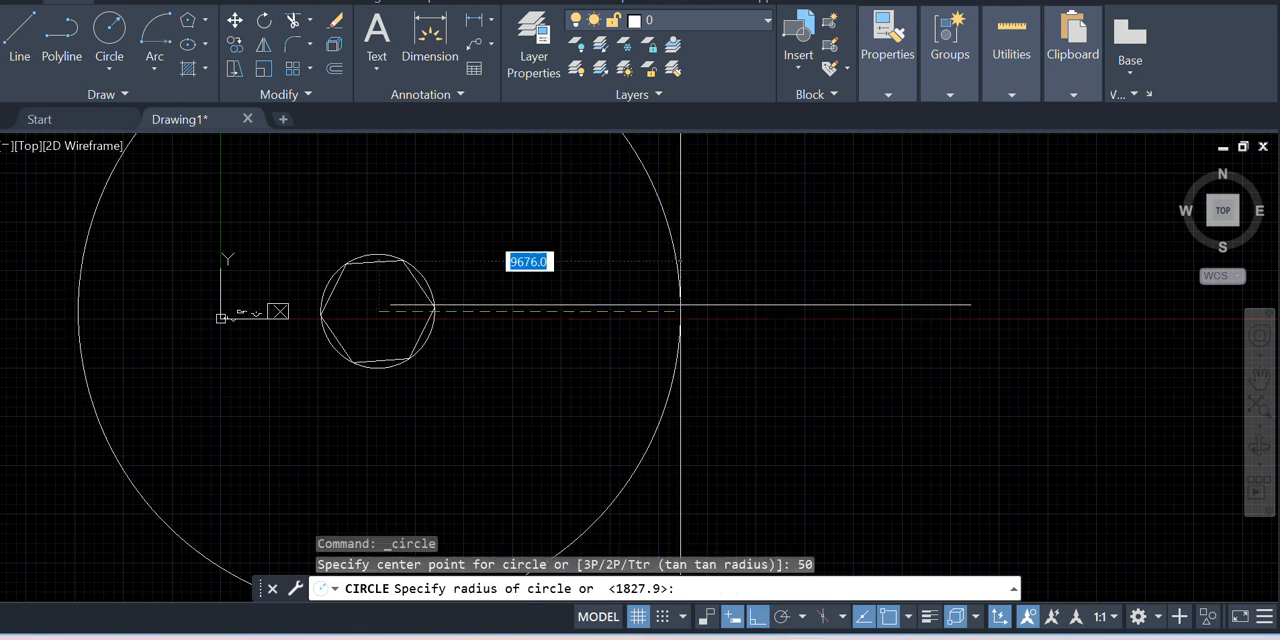
pyautogui.press('Escape')
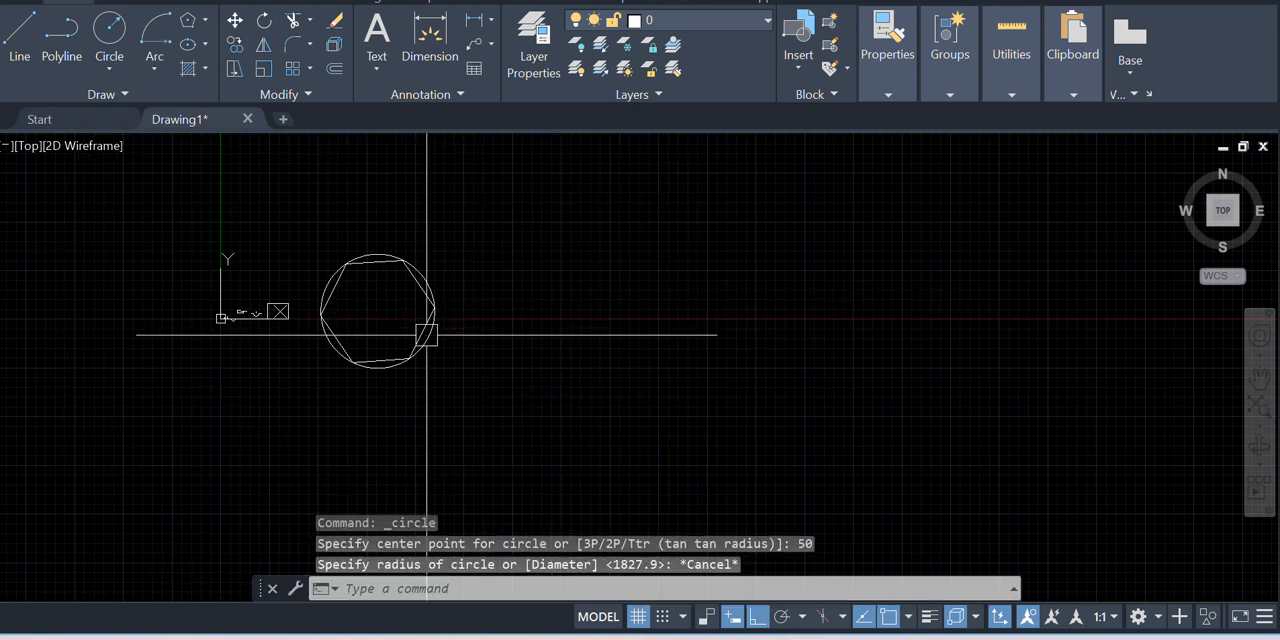
# Draw a circle by center and radius, with a radius of 100, in the empty area beyond the inscribed hexagon
pyautogui.scroll(-2, 424, 335)
pyautogui.scroll(2, 756, 321)
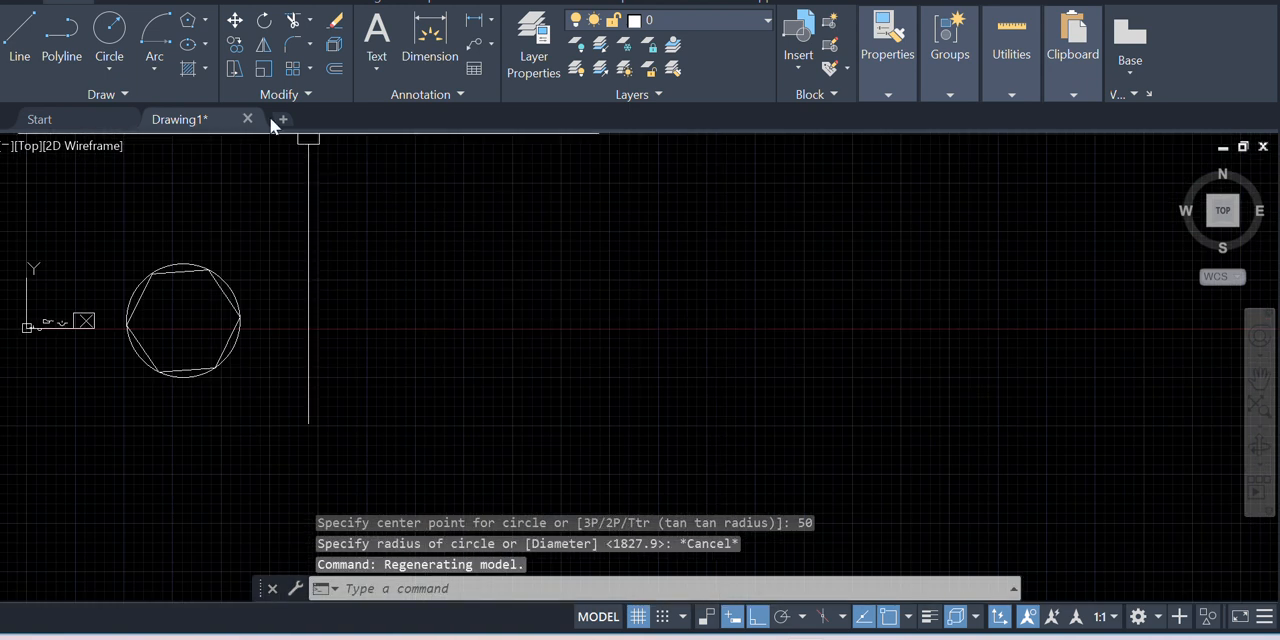
pyautogui.click(101, 57)
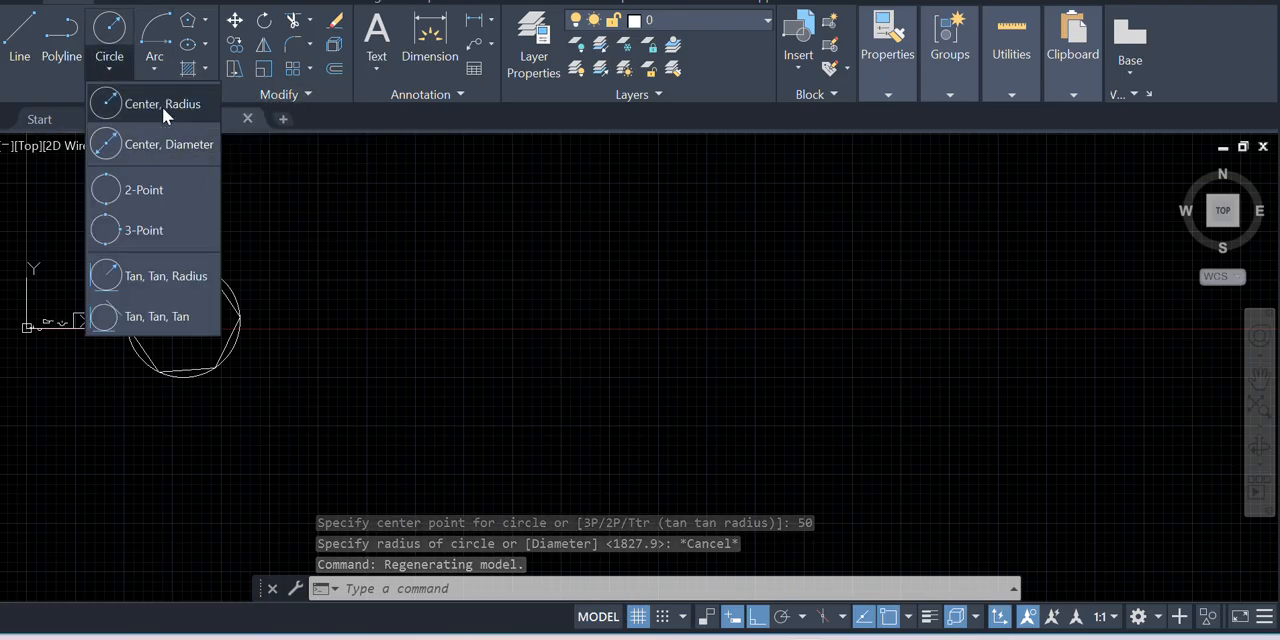
pyautogui.click(162, 105)
pyautogui.click(560, 346)
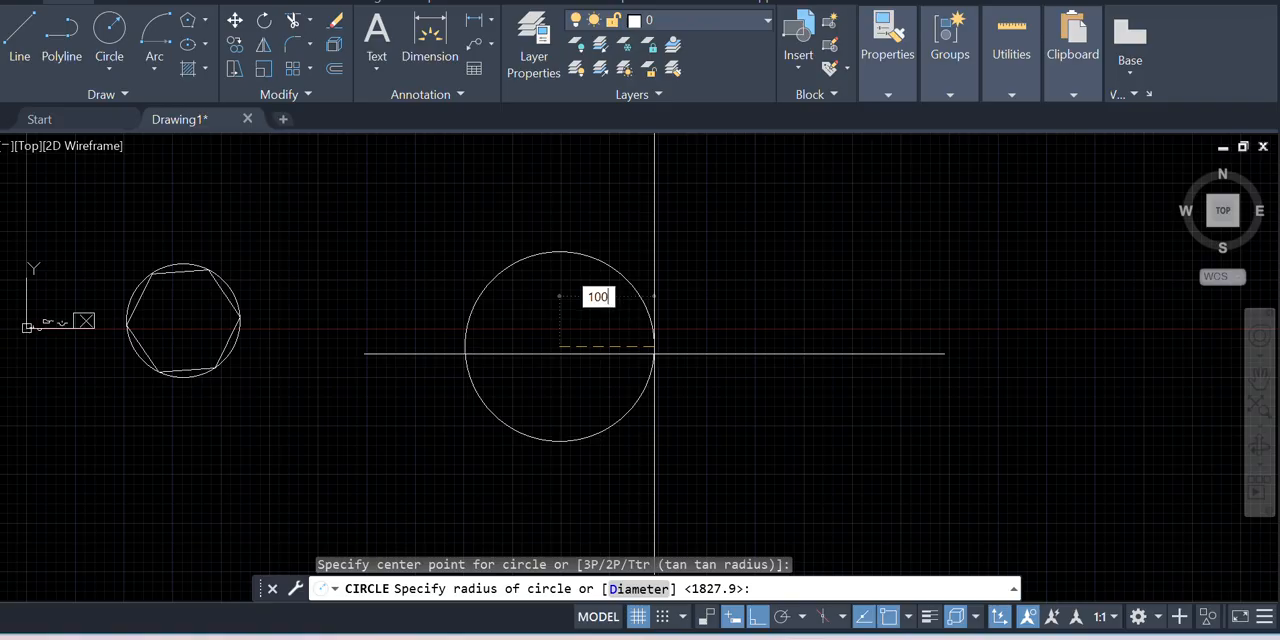
pyautogui.write('100')
pyautogui.press('Return')
# Draw a six-sided polygon centered on the new circle, using Circumscribed about circle with a radius of 100
pyautogui.scroll(10, 534, 343)
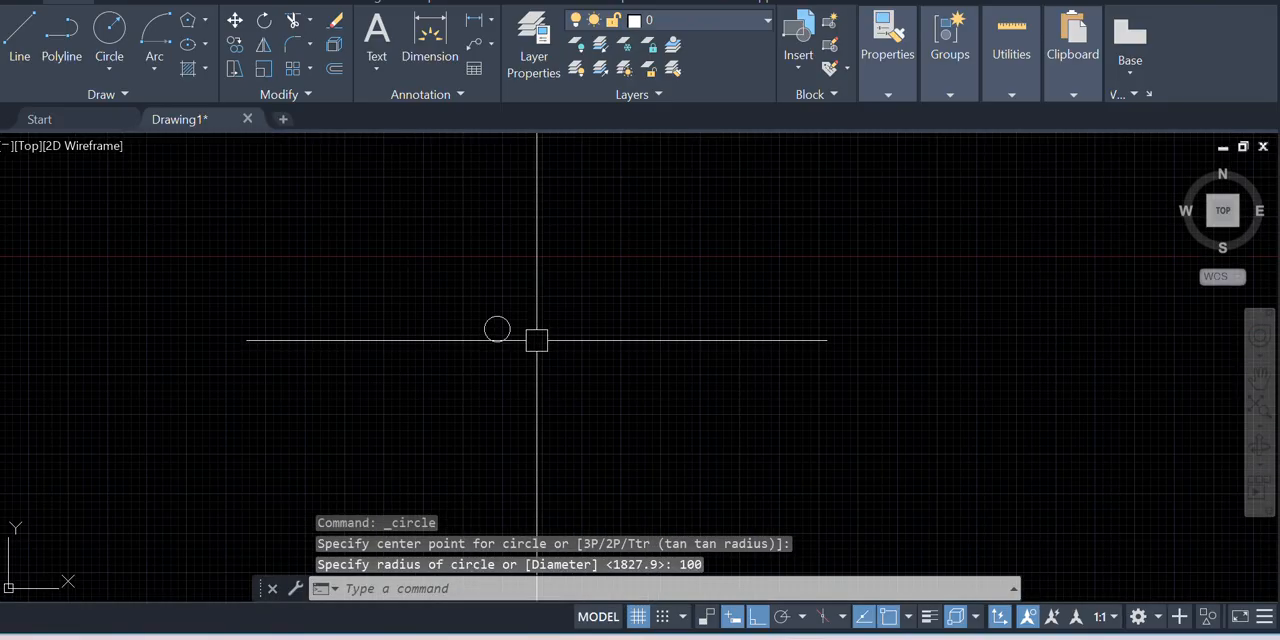
pyautogui.scroll(5, 566, 449)
pyautogui.scroll(-5, 549, 371)
pyautogui.scroll(4, 551, 314)
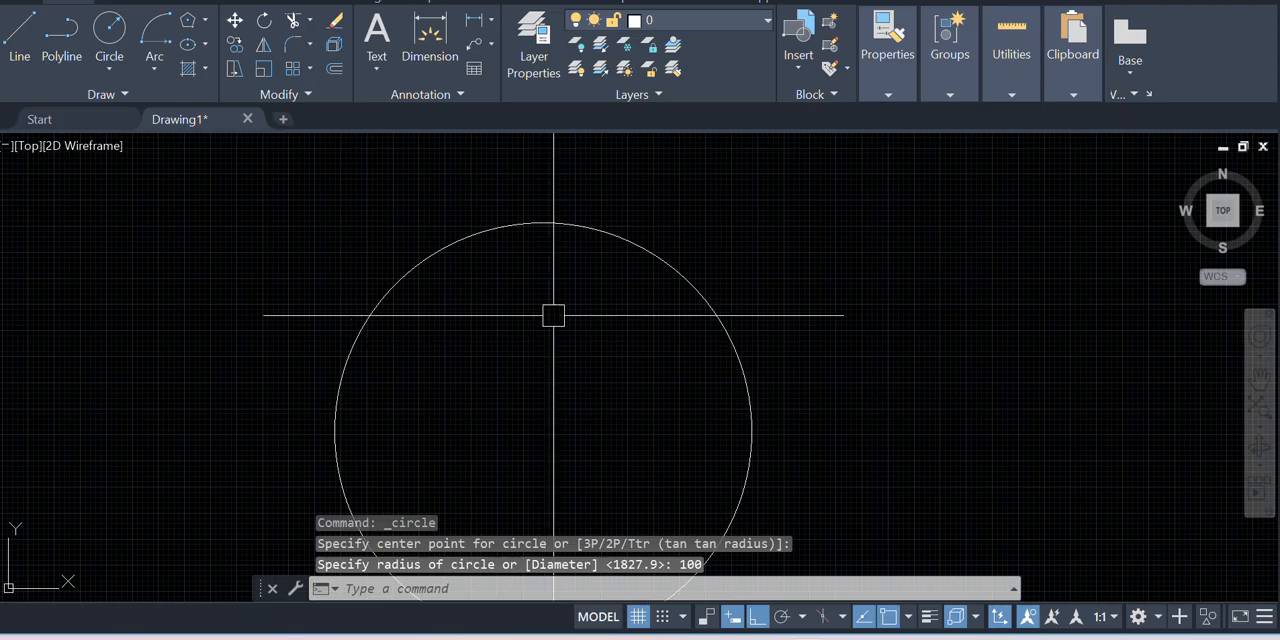
pyautogui.scroll(-2, 548, 302)
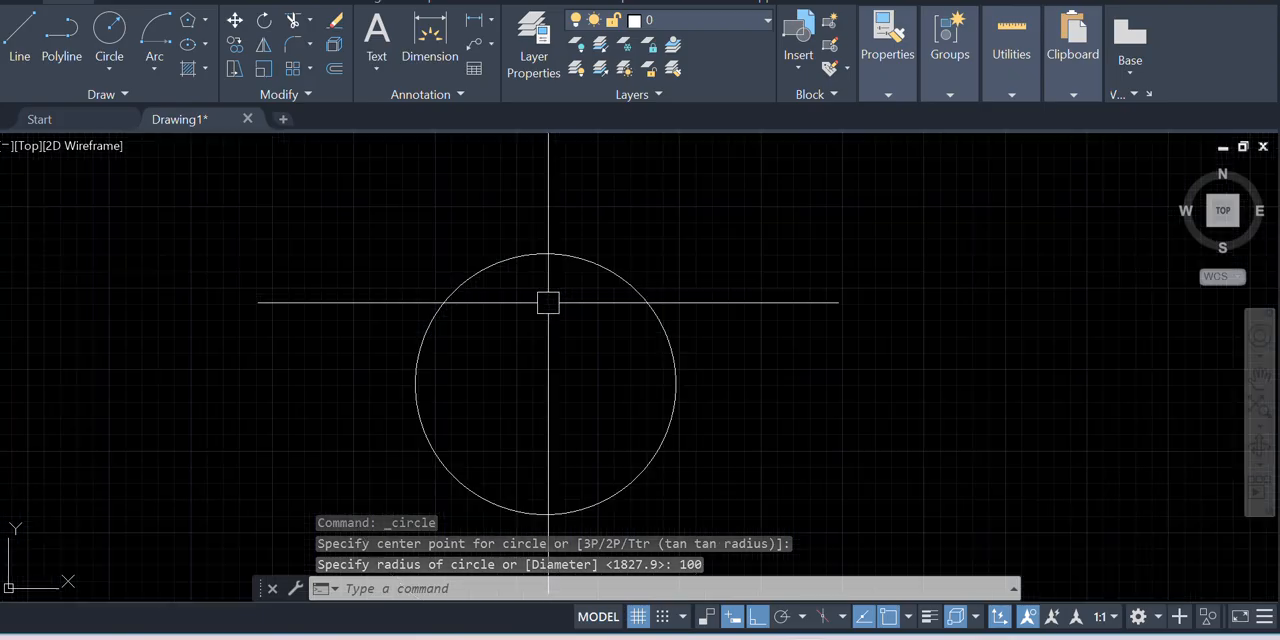
pyautogui.click(204, 22)
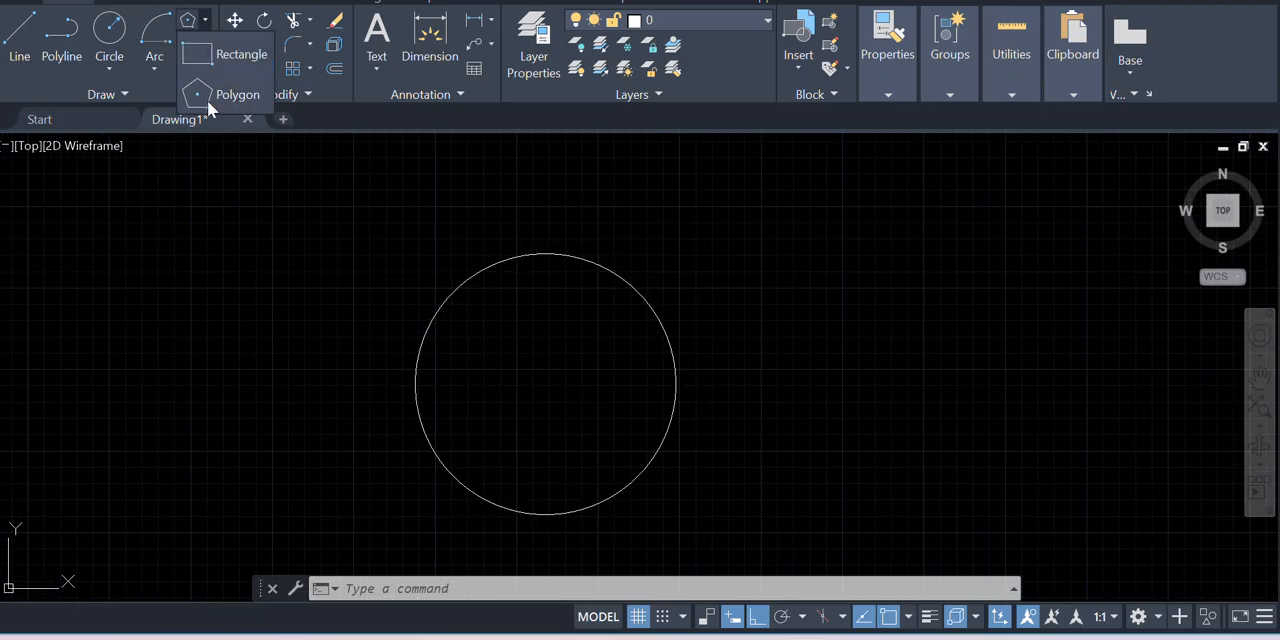
pyautogui.click(237, 94)
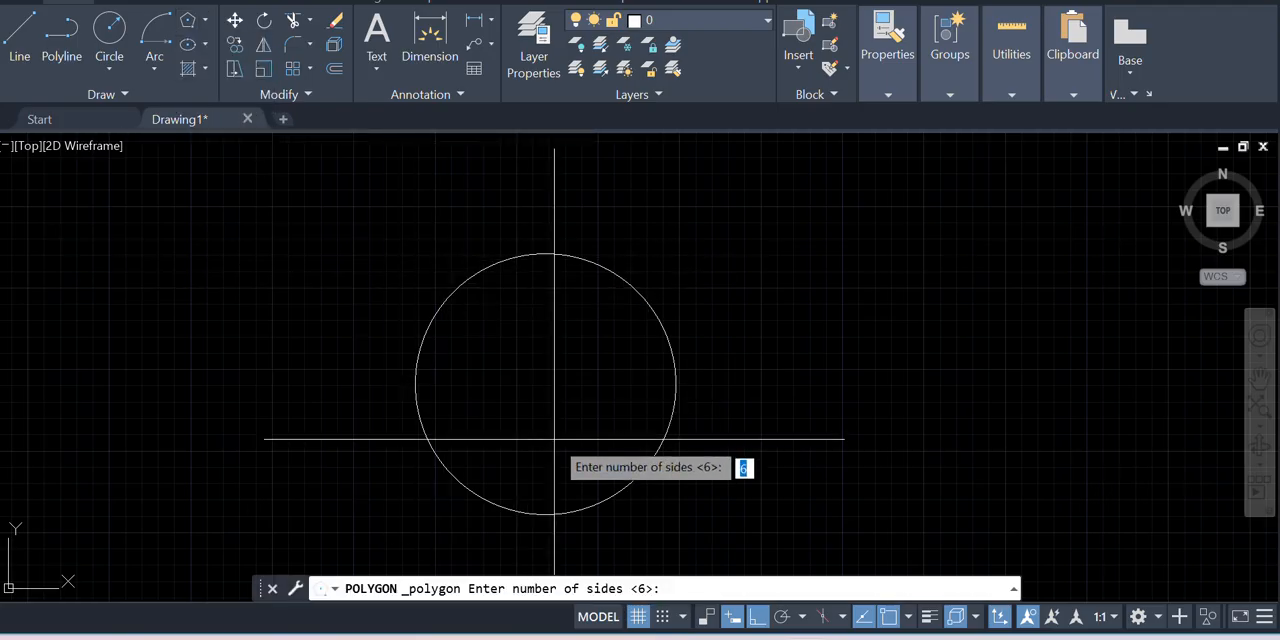
pyautogui.press('Return')
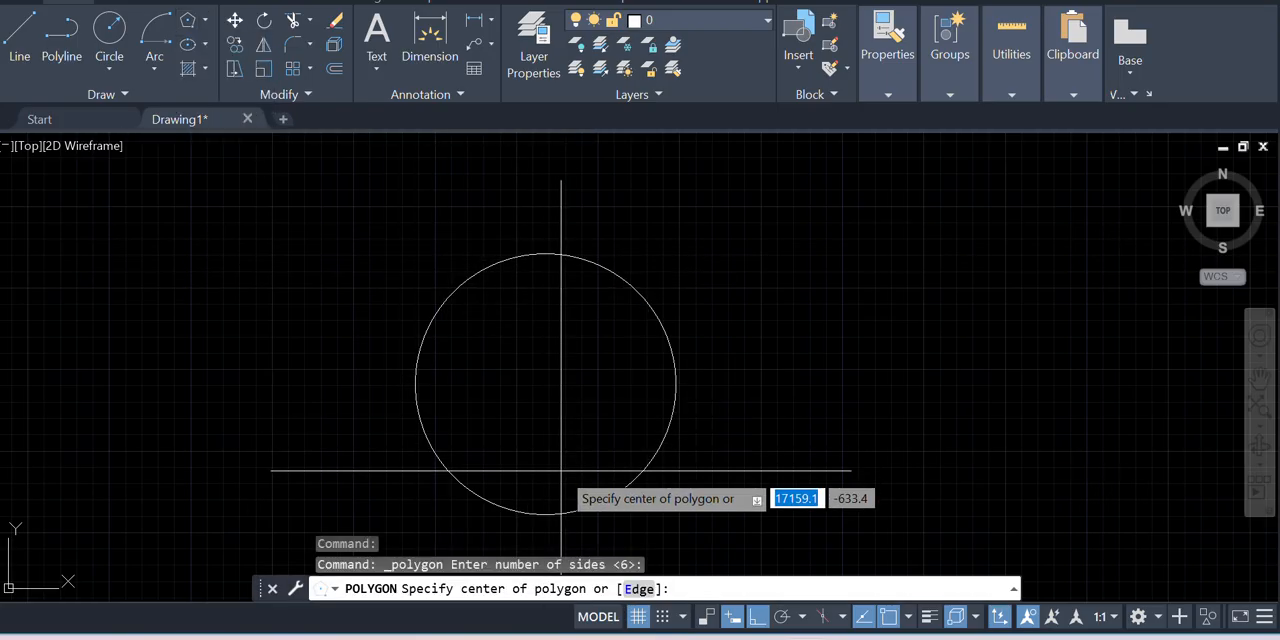
pyautogui.click(543, 385)
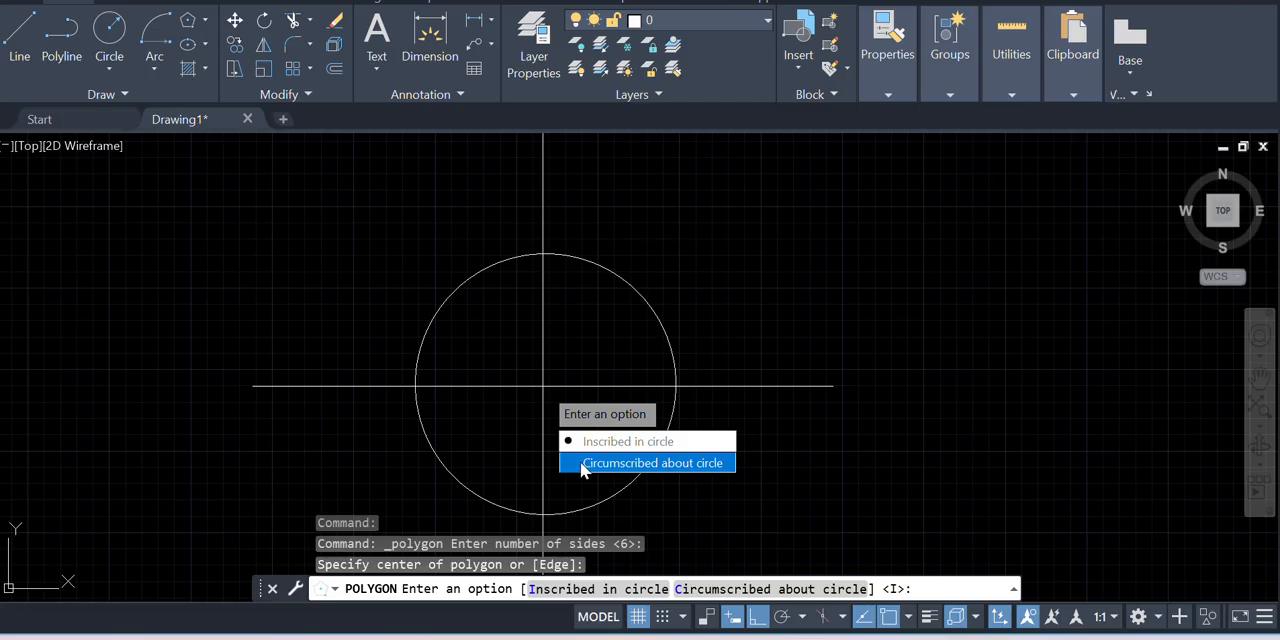
pyautogui.click(658, 463)
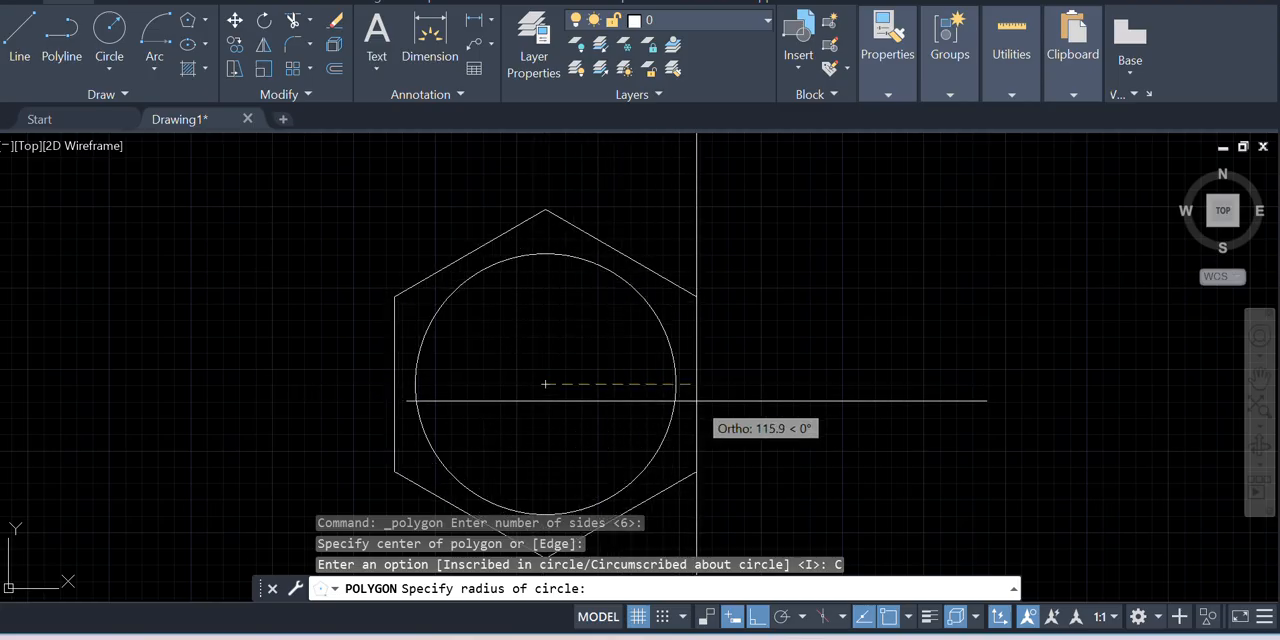
pyautogui.write('1')
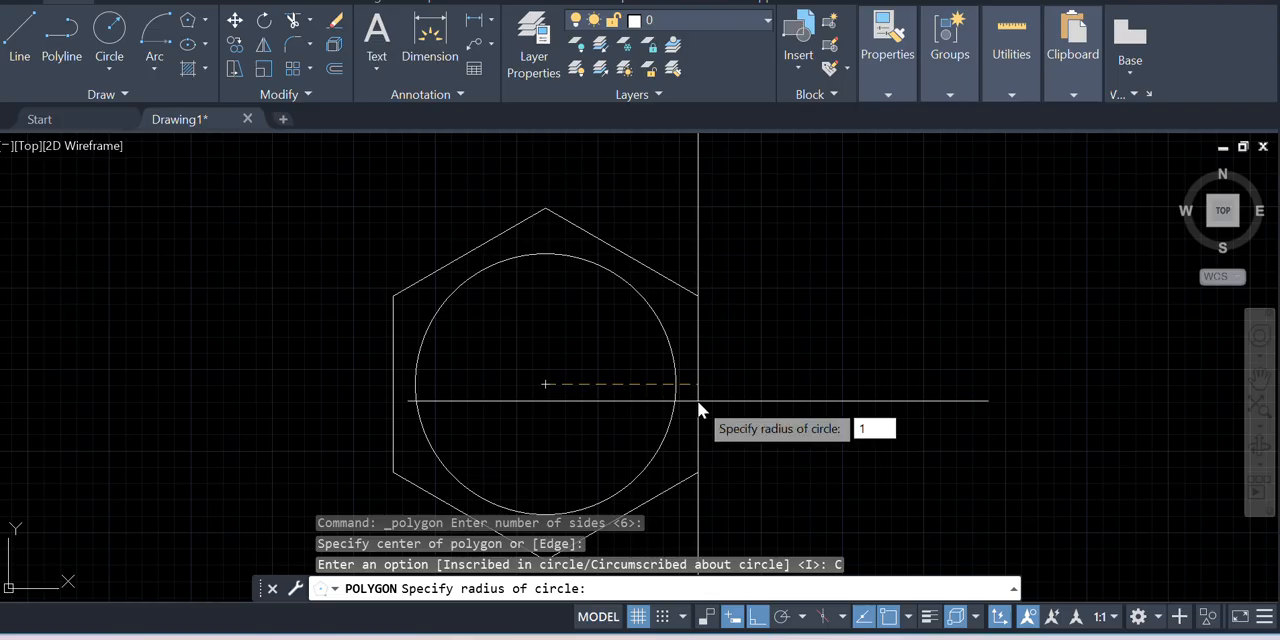
pyautogui.write('00')
pyautogui.press('Return')
# Examine how the circumscribed hexagon's sides and corners relate to the circle inside it
pyautogui.scroll(-1, 698, 401)
pyautogui.scroll(-3, 651, 251)
pyautogui.scroll(2, 644, 268)
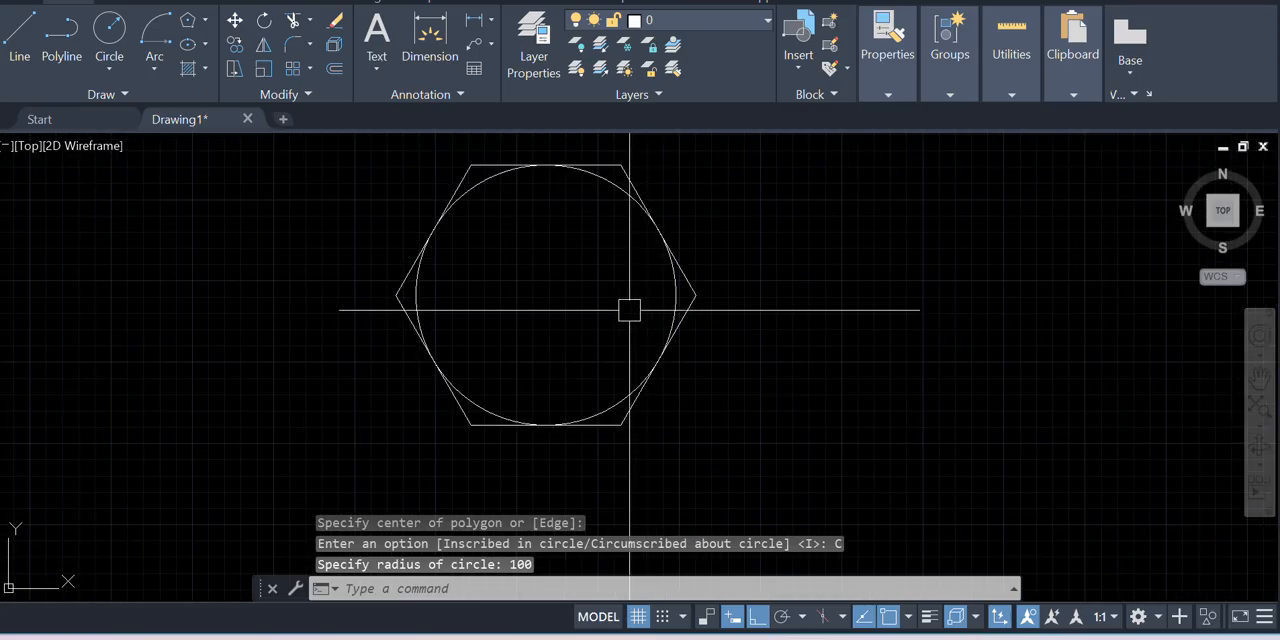
pyautogui.scroll(4, 429, 326)
pyautogui.scroll(-5, 331, 307)
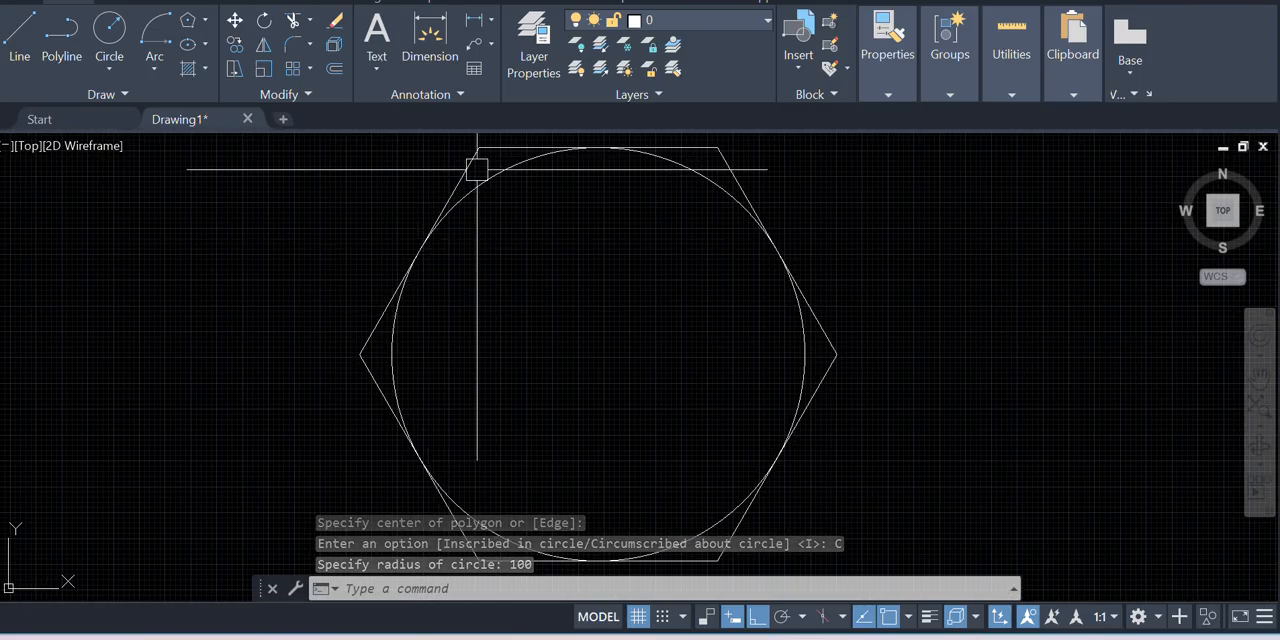
pyautogui.scroll(2, 518, 242)
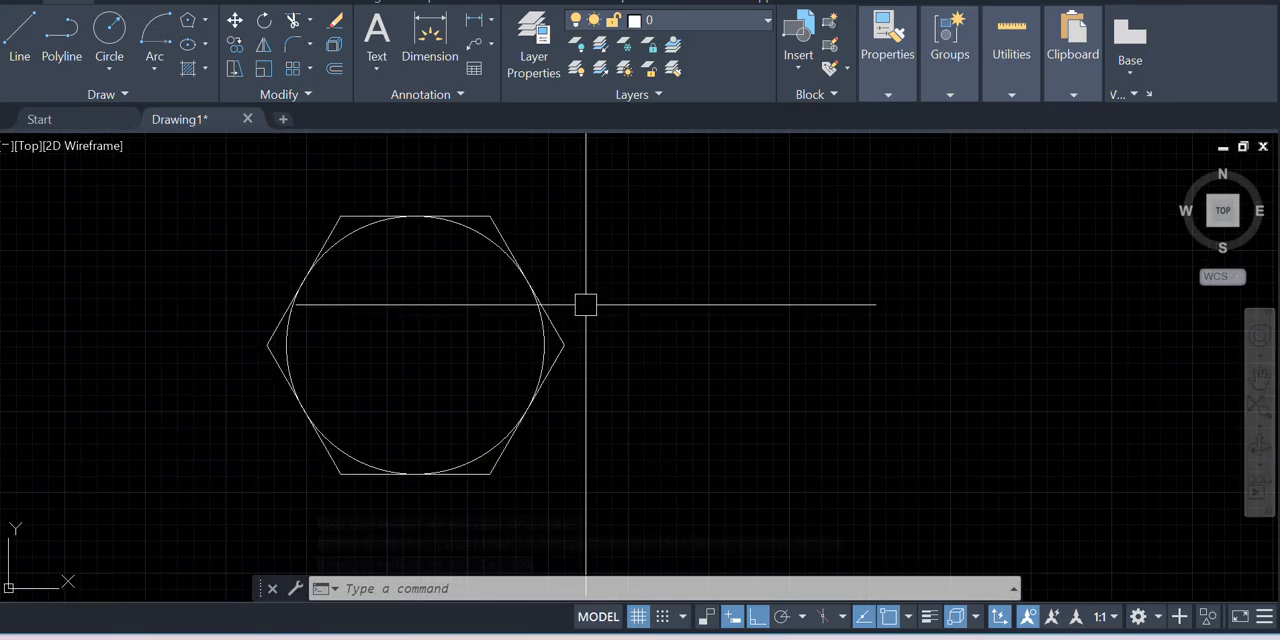
pyautogui.scroll(-2, 597, 303)
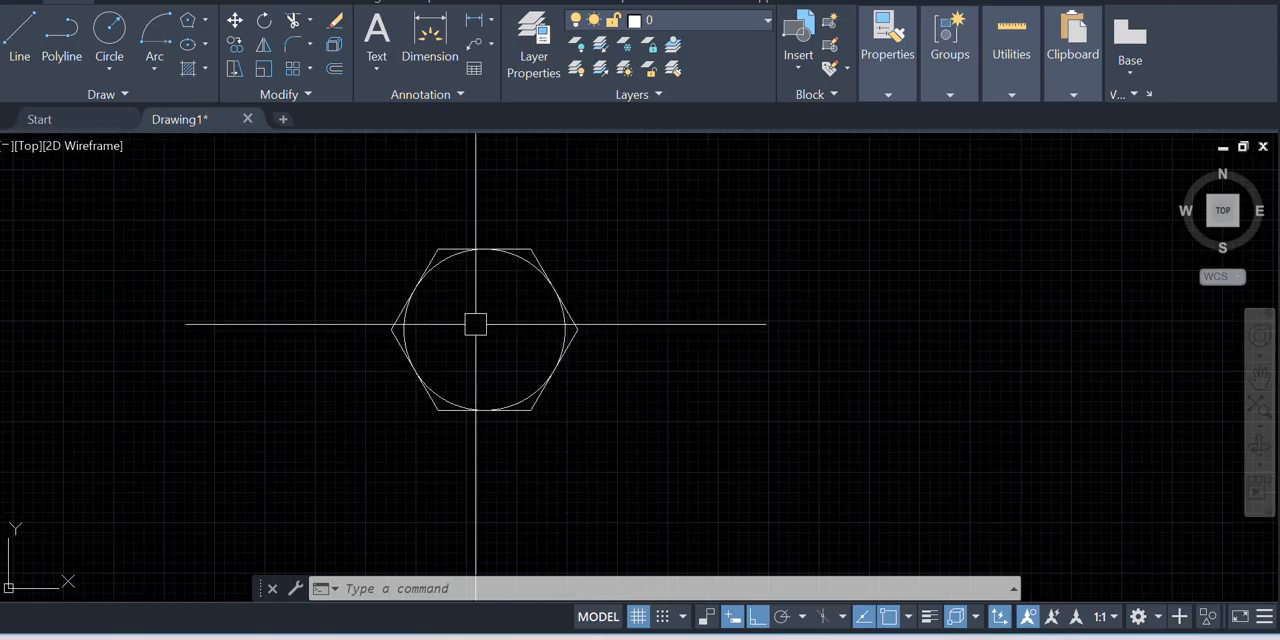
pyautogui.click(204, 25)
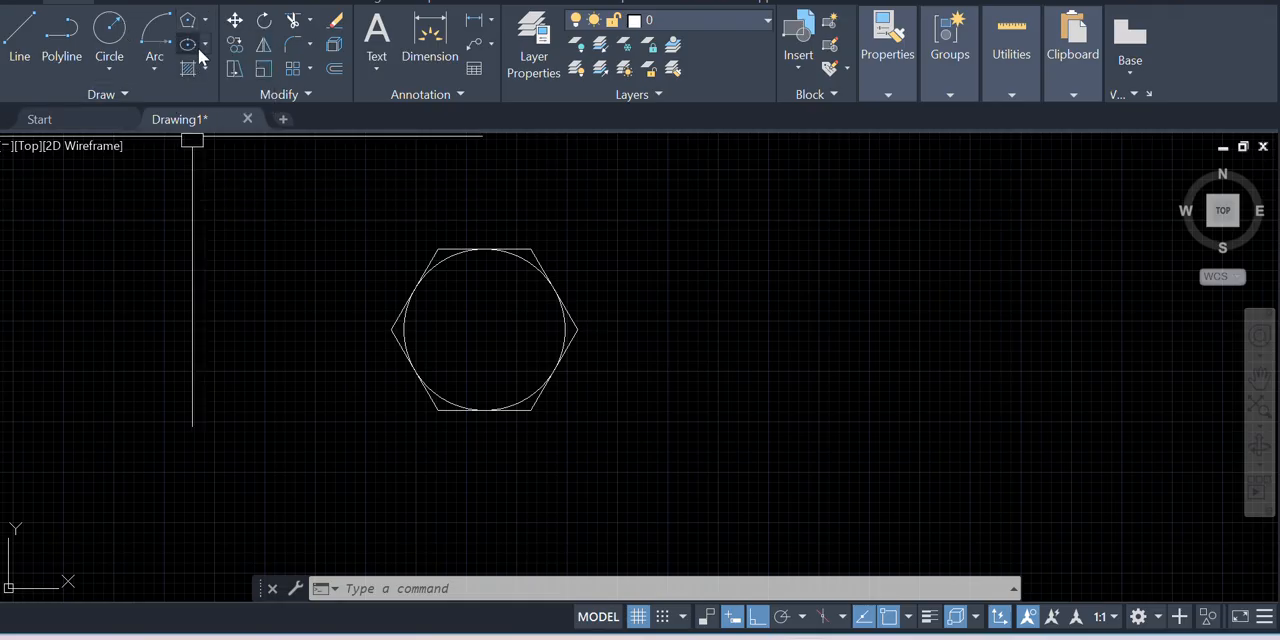
# Draw an ellipse by its center beyond the circumscribed hexagon, with a horizontal half-axis of 100 and the other half-axis of 50
pyautogui.click(201, 48)
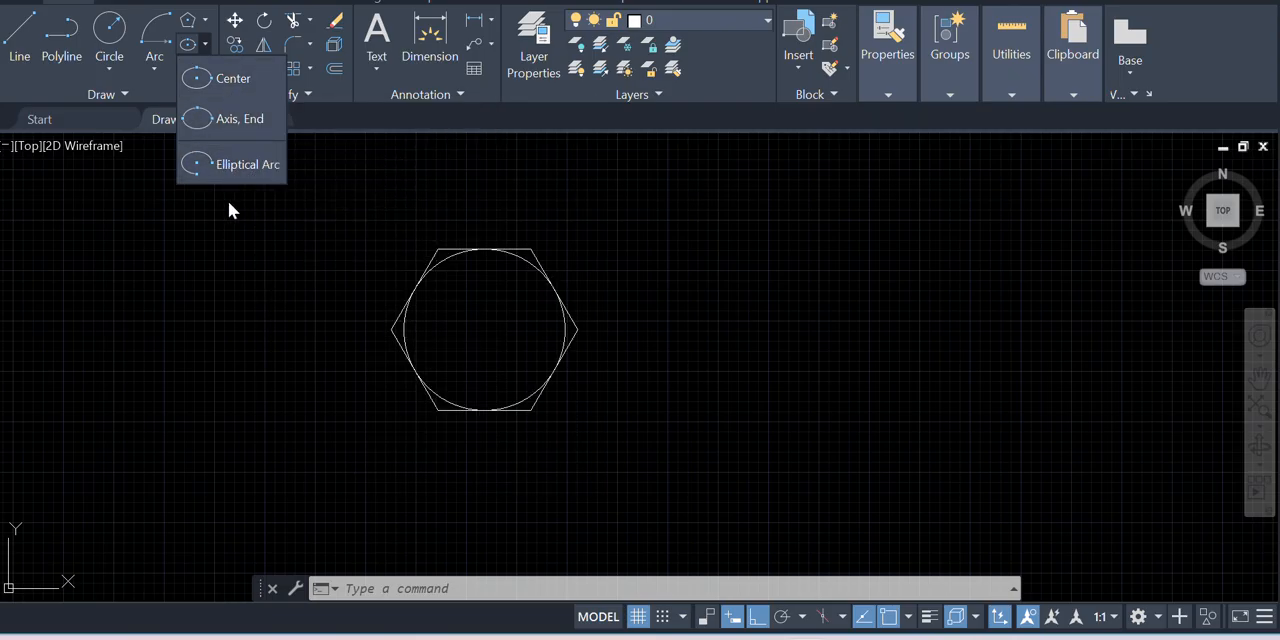
pyautogui.click(231, 79)
pyautogui.scroll(-2, 129, 200)
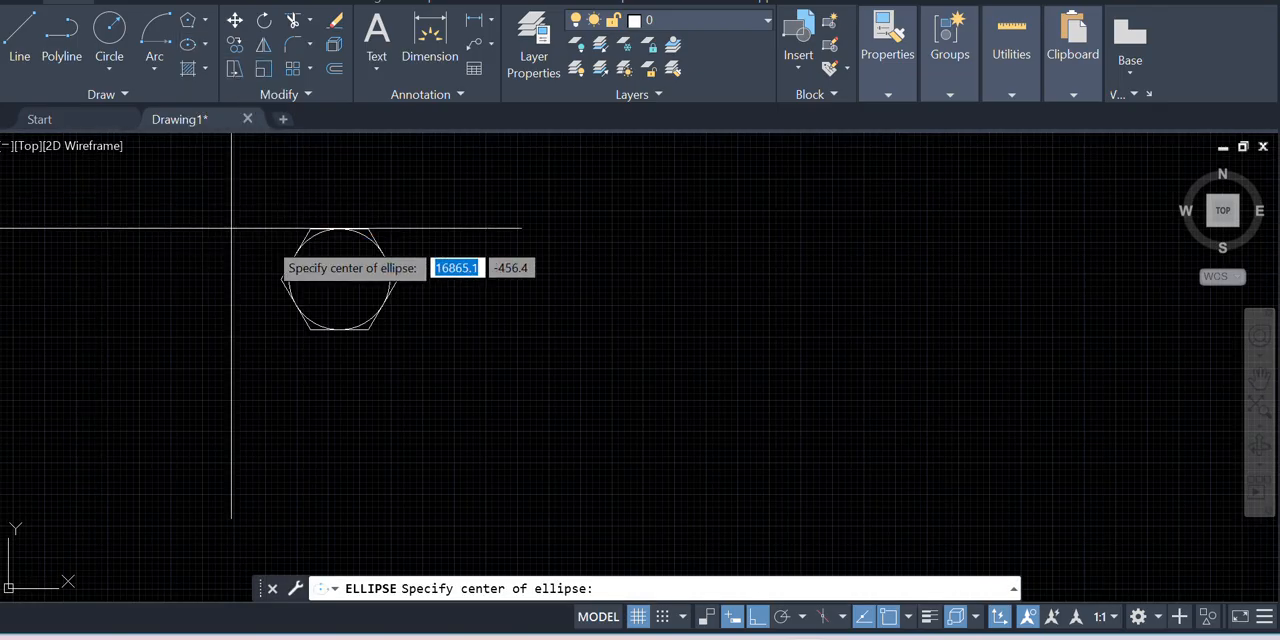
pyautogui.scroll(-3, 254, 277)
pyautogui.scroll(3, 496, 308)
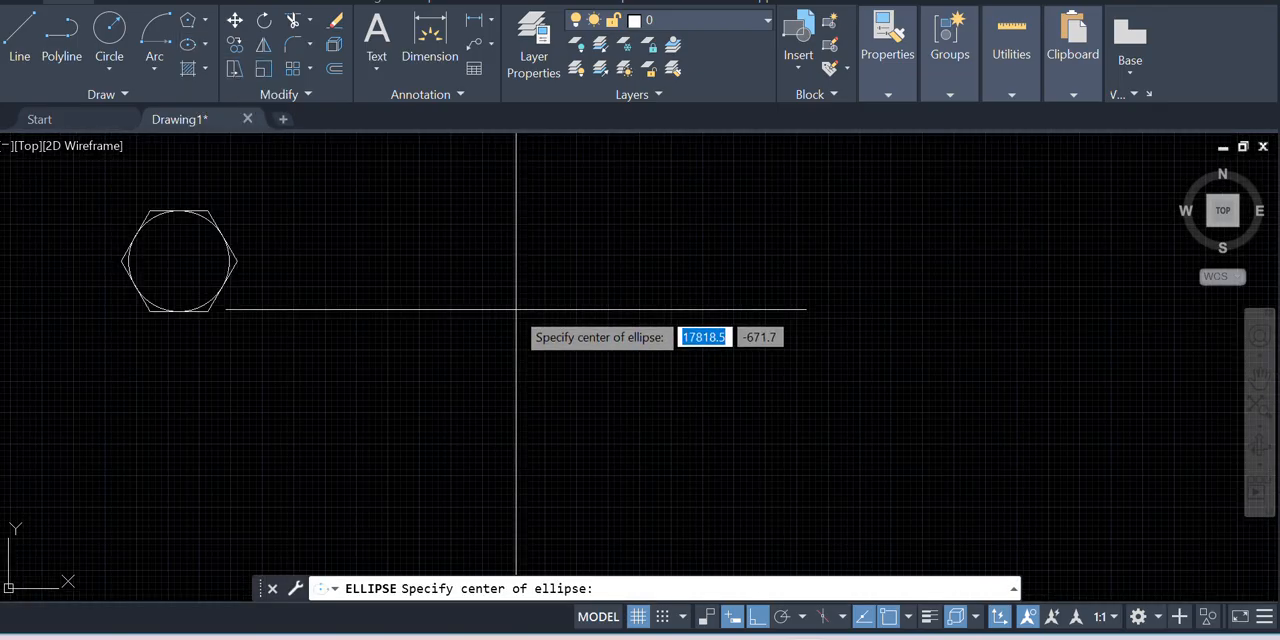
pyautogui.click(460, 300)
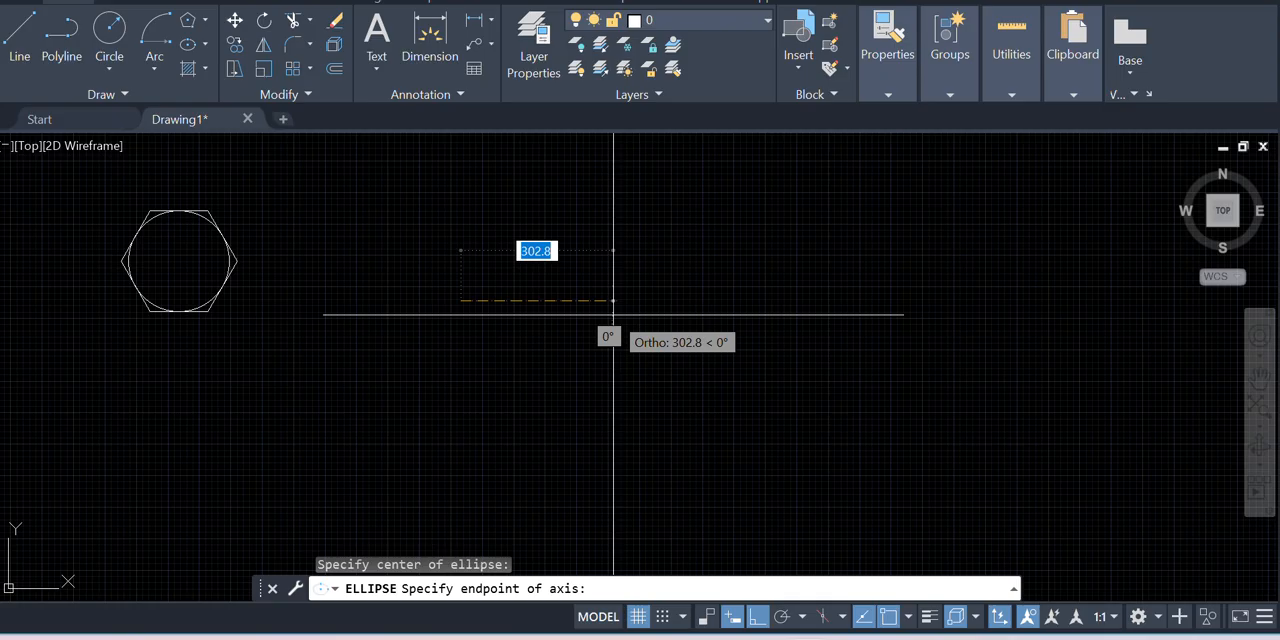
pyautogui.write('100')
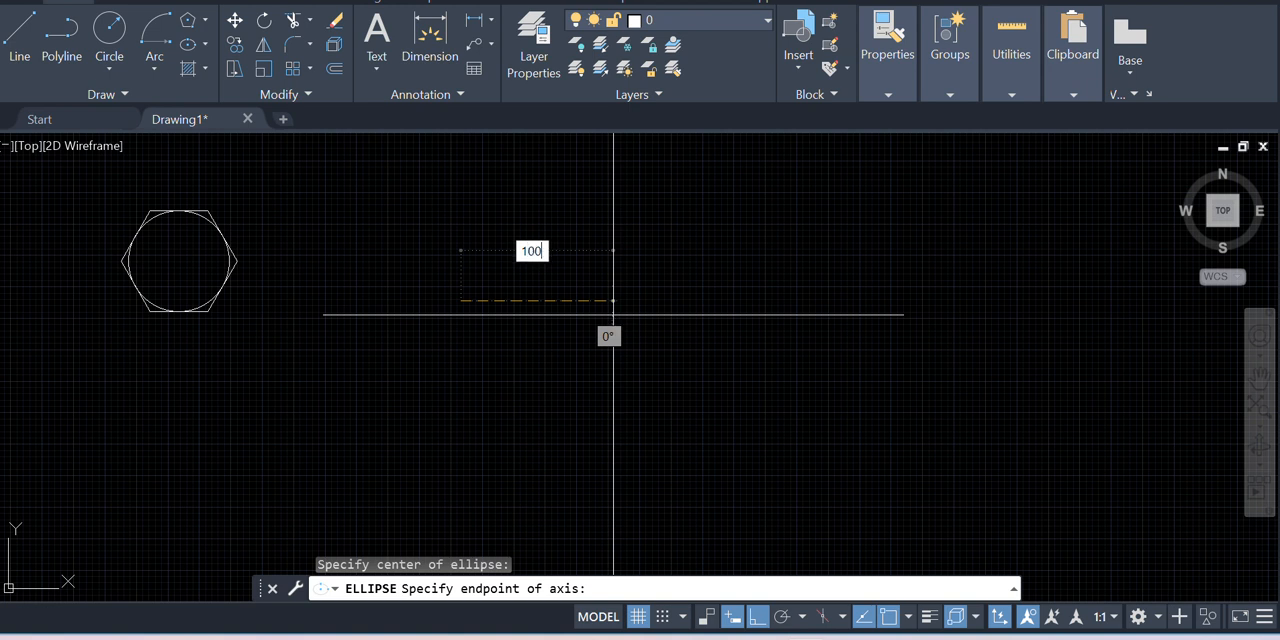
pyautogui.press('Return')
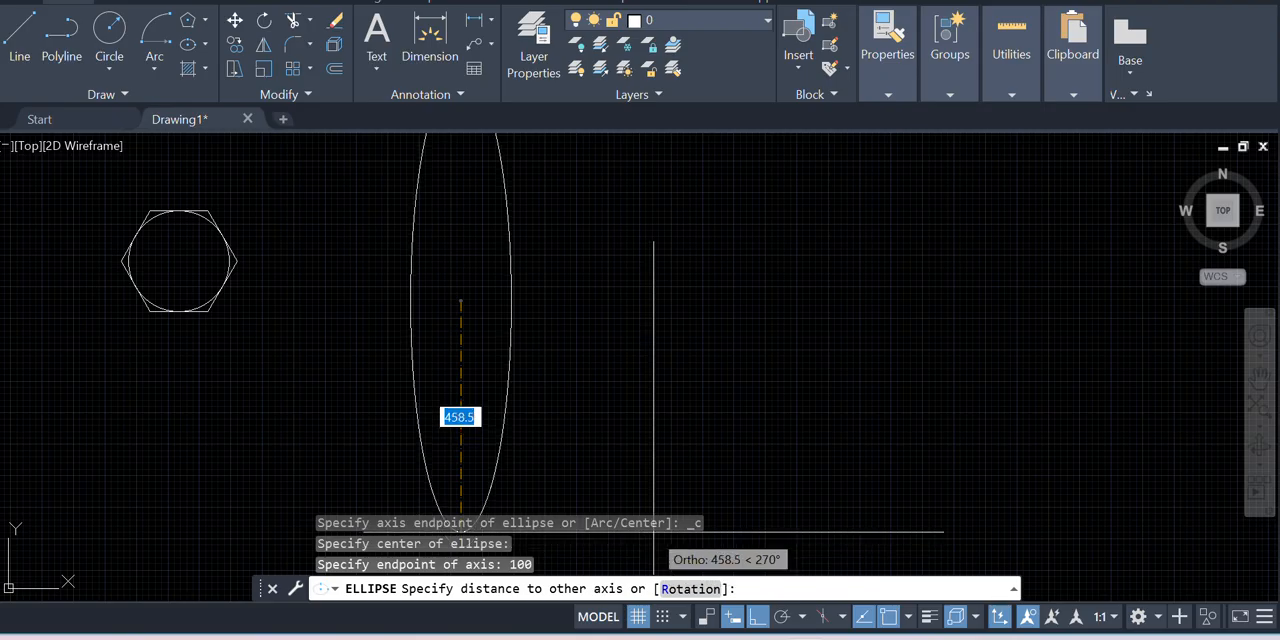
pyautogui.scroll(-2, 650, 510)
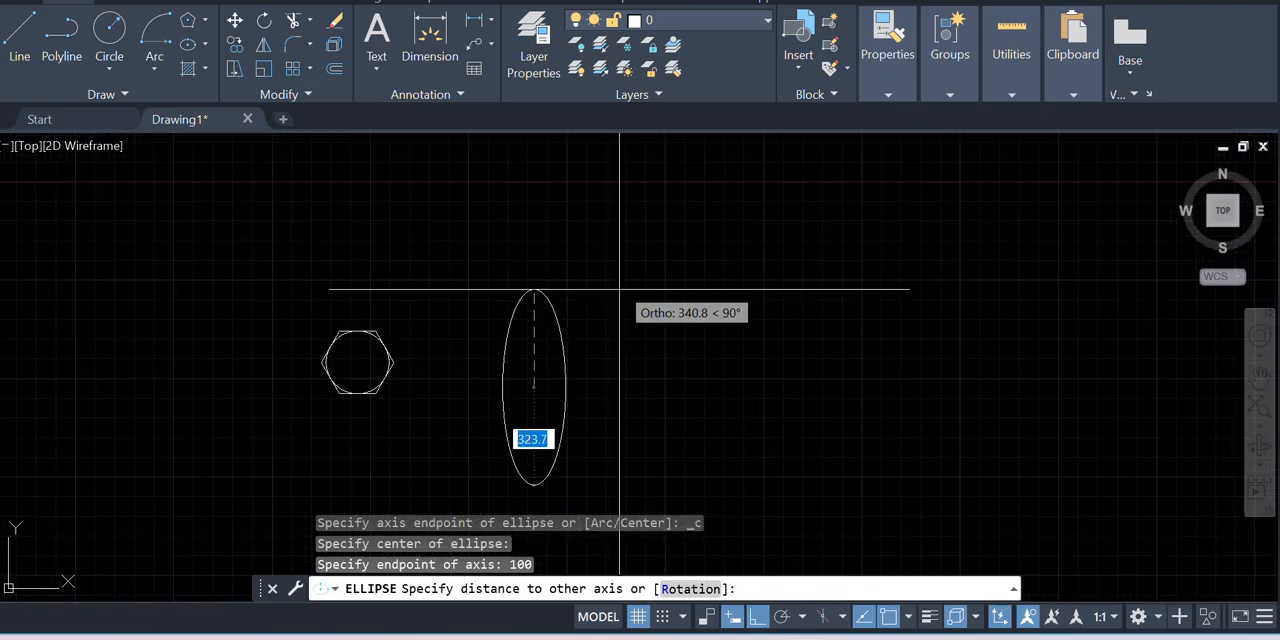
pyautogui.write('50')
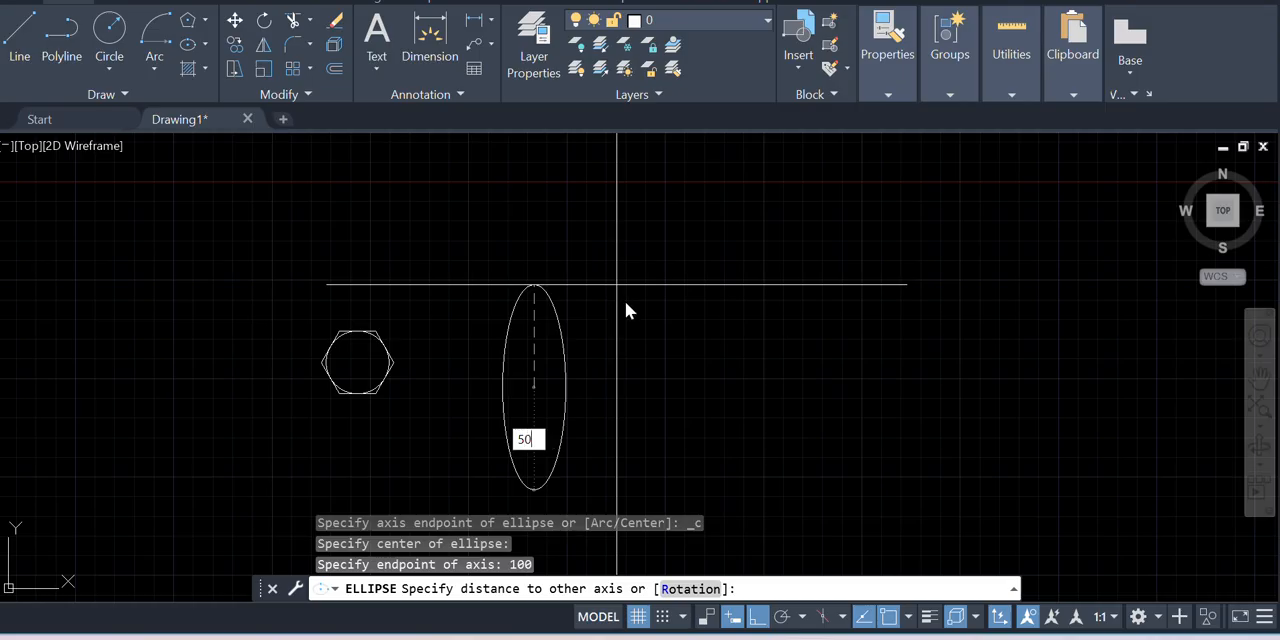
pyautogui.press('Return')
# Examine the finished ellipse's shape along its long and short axes
pyautogui.scroll(6, 547, 405)
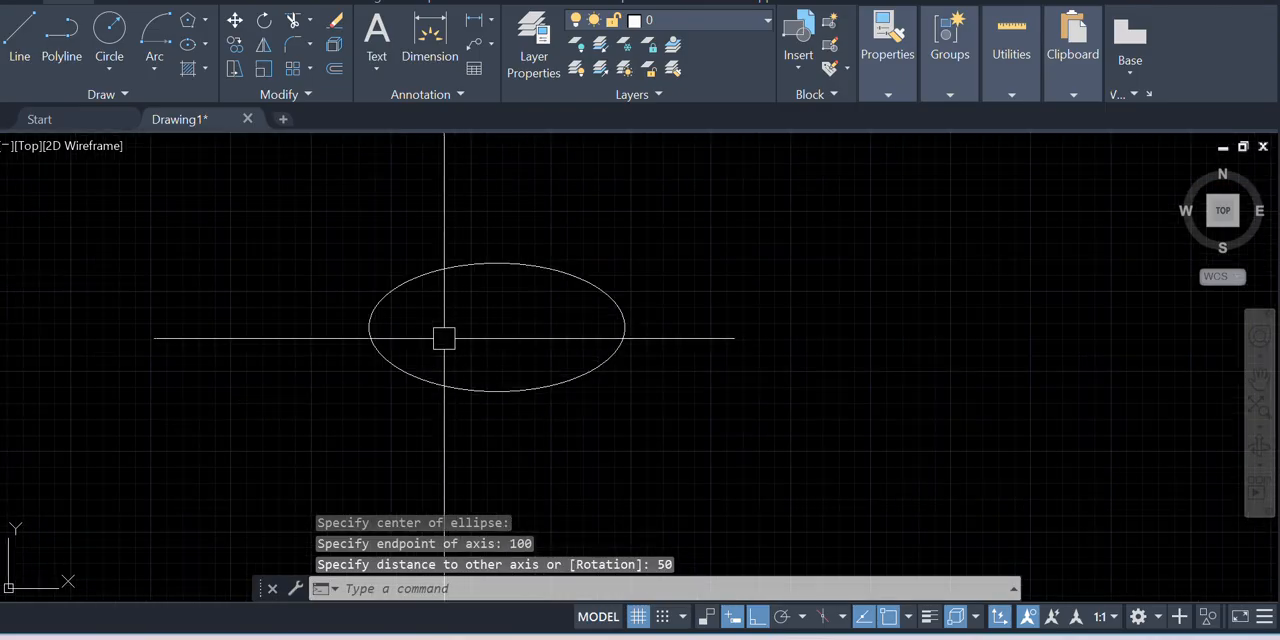
pyautogui.scroll(-6, 443, 337)
pyautogui.scroll(8, 457, 319)
pyautogui.scroll(-4, 381, 291)
pyautogui.scroll(2, 338, 346)
pyautogui.scroll(3, 511, 283)
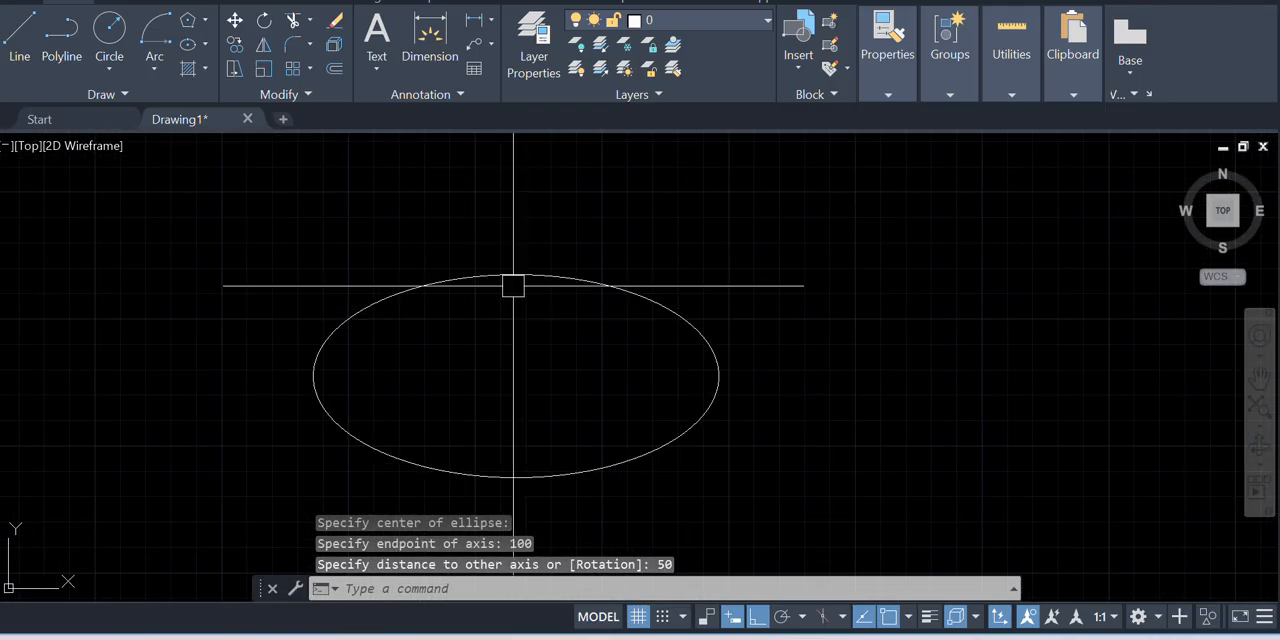
pyautogui.scroll(-2, 503, 280)
pyautogui.scroll(1, 504, 327)
pyautogui.scroll(4, 417, 257)
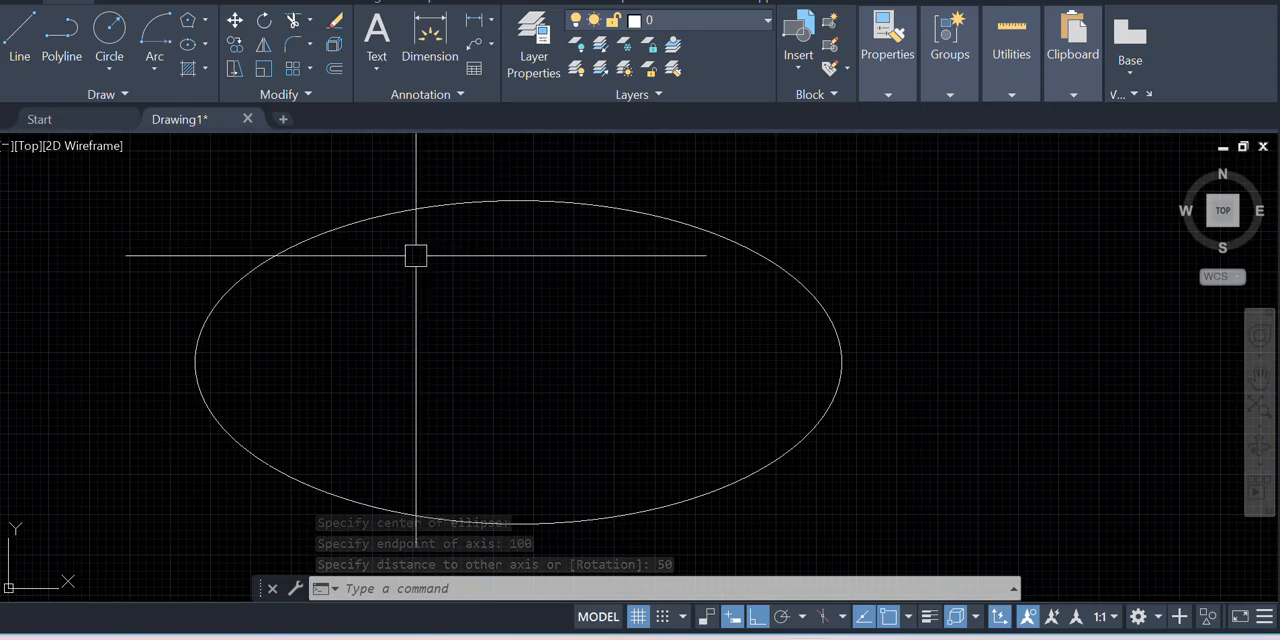
pyautogui.scroll(-2, 275, 337)
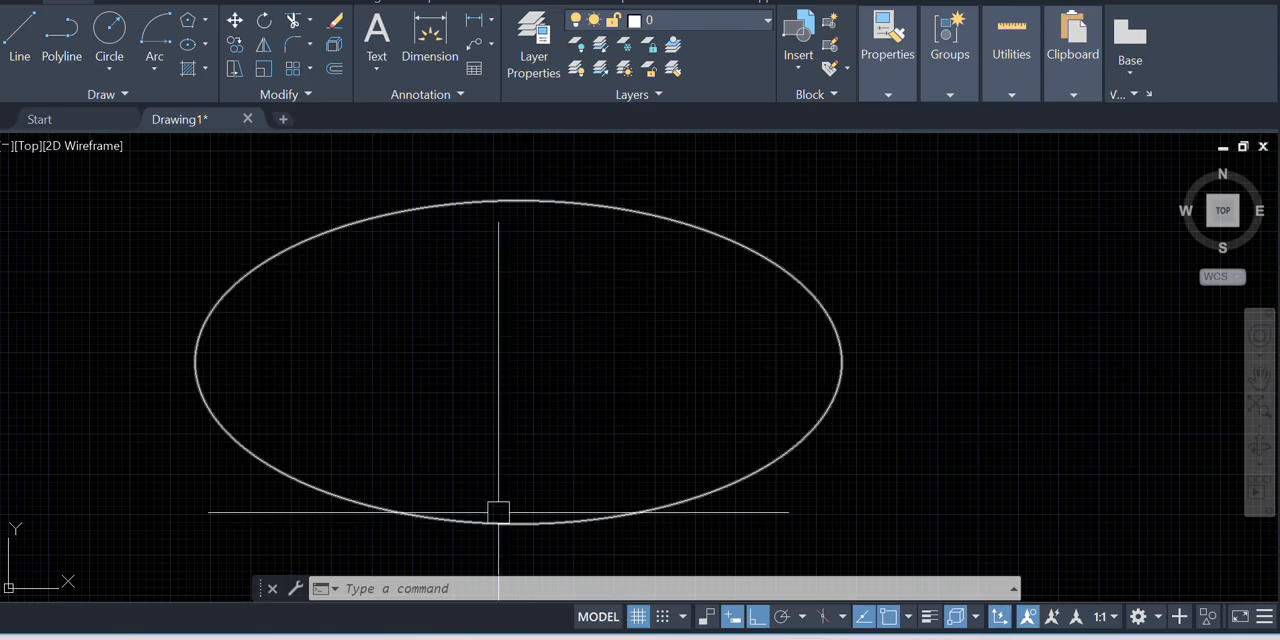
pyautogui.scroll(-3, 289, 374)
pyautogui.scroll(1, 405, 317)
pyautogui.scroll(3, 405, 317)
pyautogui.scroll(-1, 420, 303)
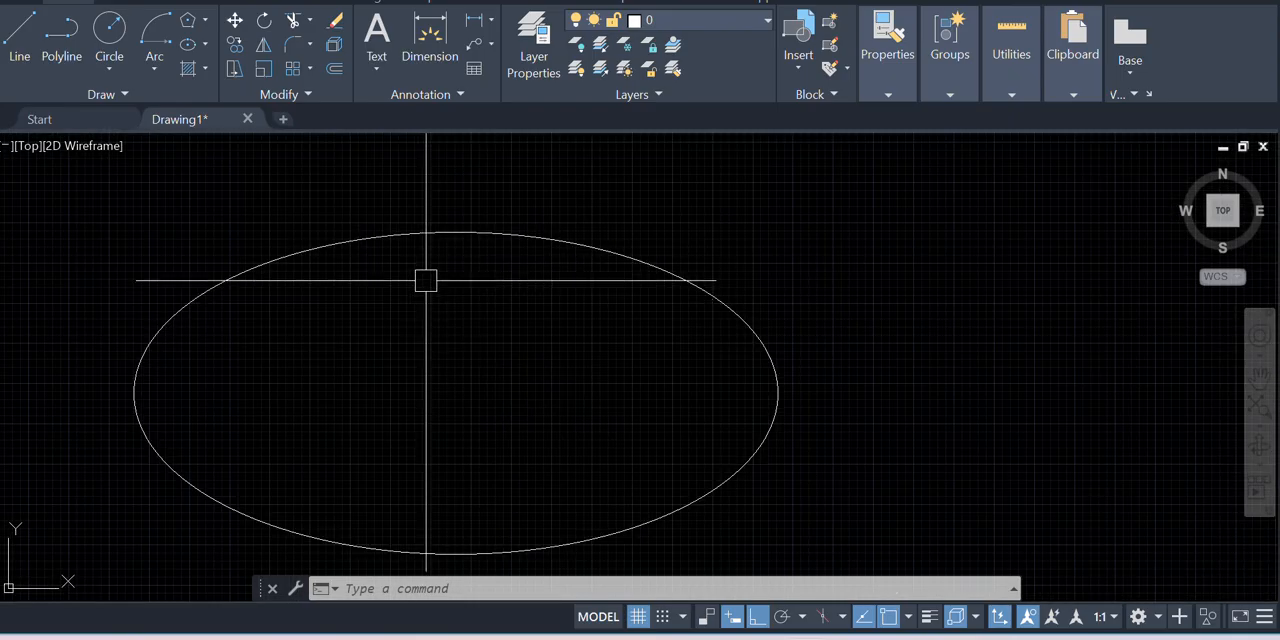
pyautogui.scroll(-4, 200, 326)
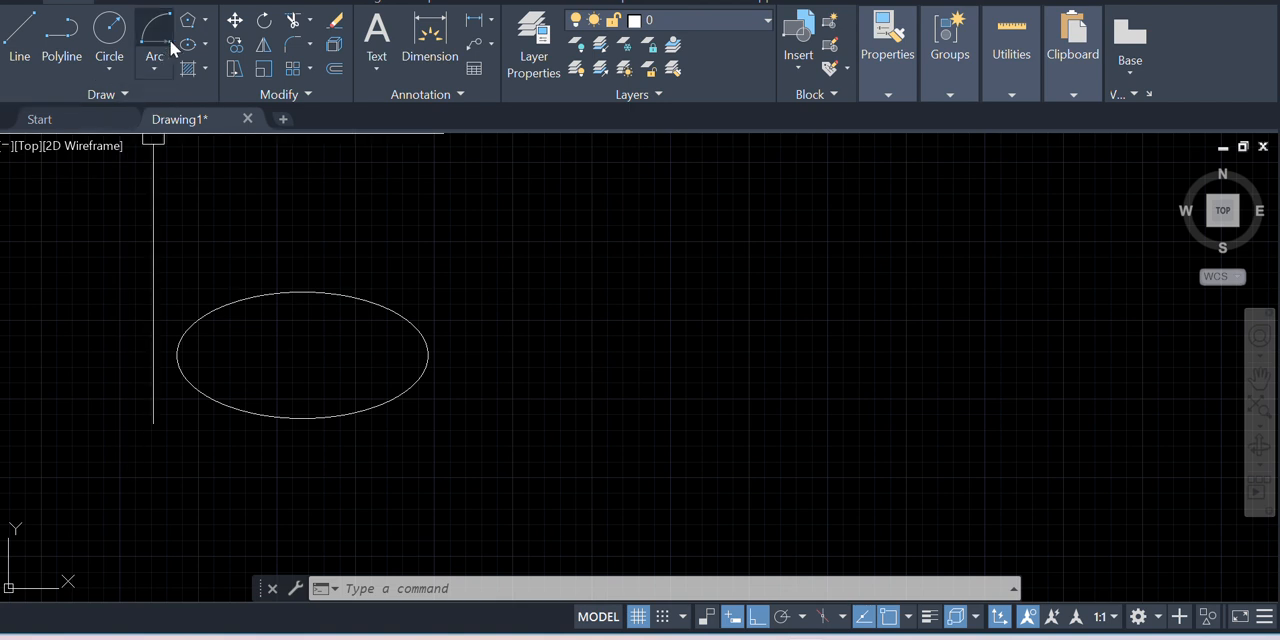
# Draw an ellipse by axis endpoints beyond the existing ellipse, with a horizontal axis of 100 and a distance to the other axis of 50
pyautogui.click(194, 50)
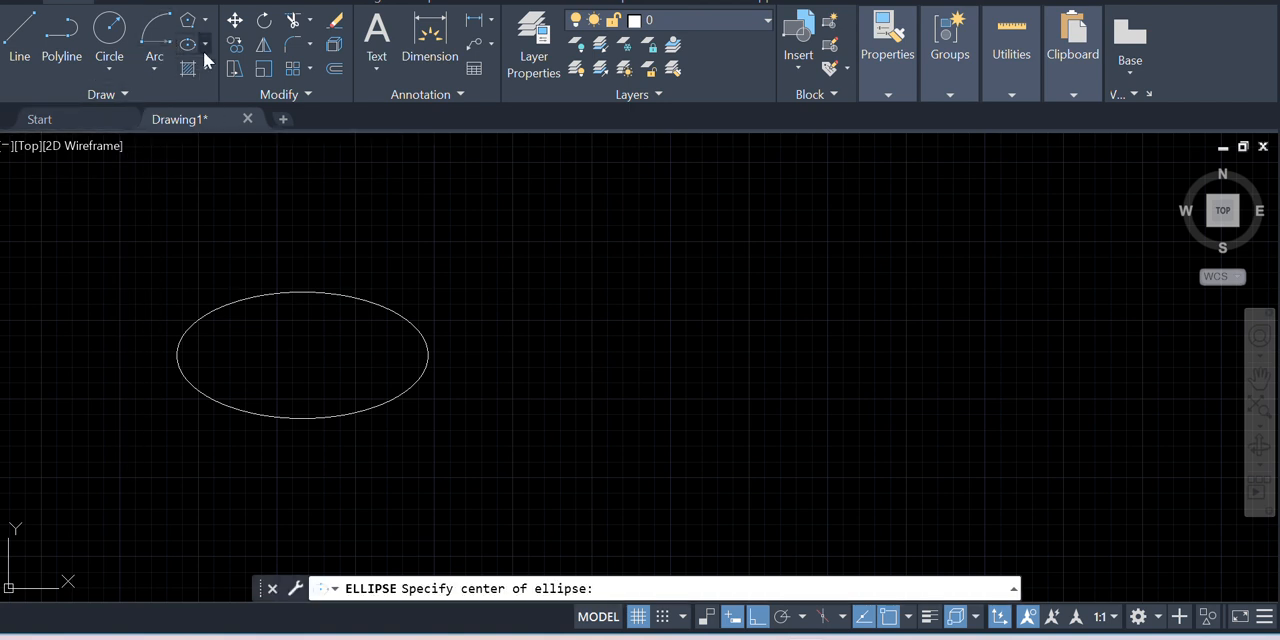
pyautogui.click(204, 47)
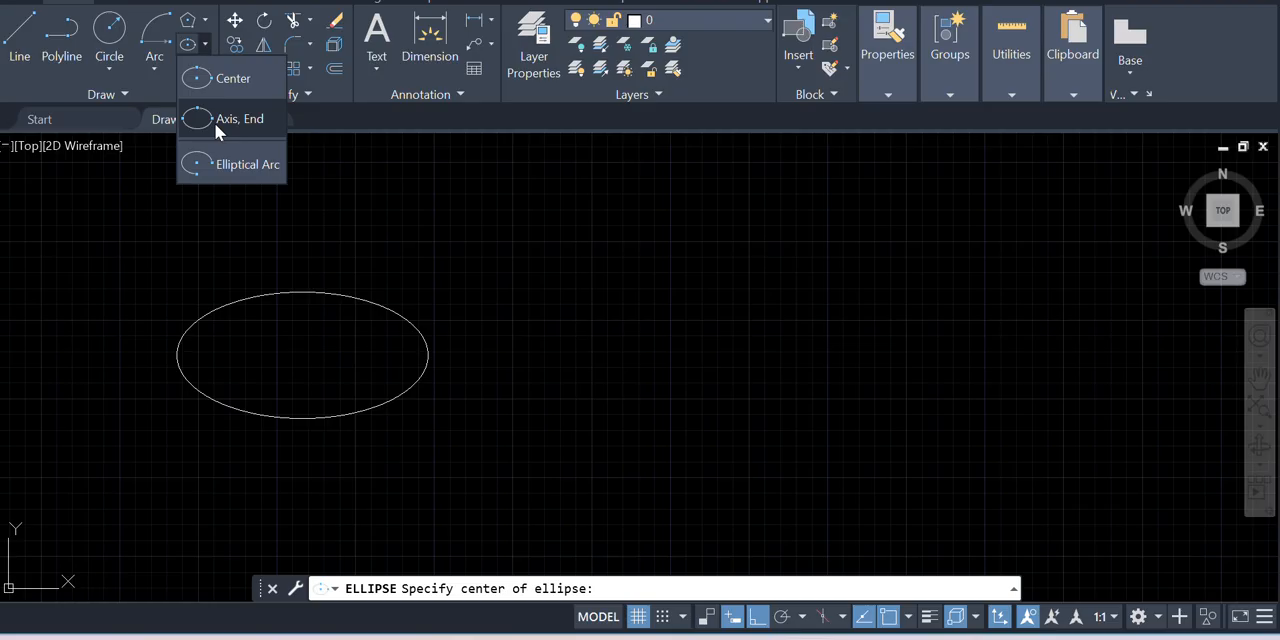
pyautogui.click(217, 125)
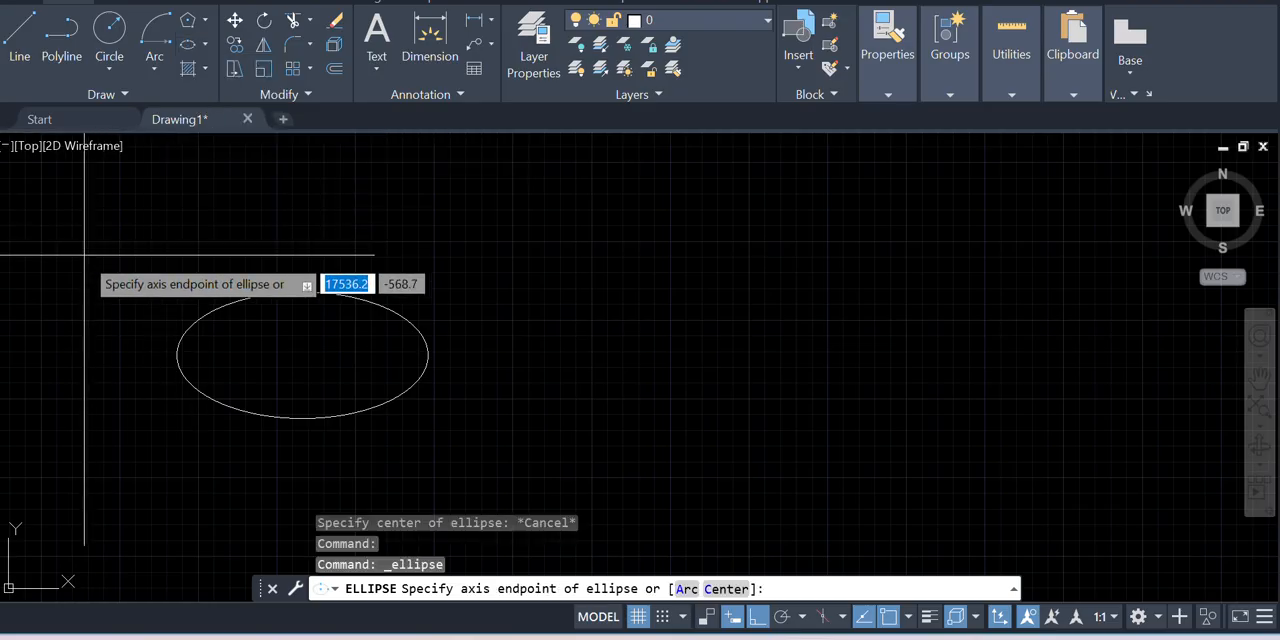
pyautogui.scroll(-2, 86, 255)
pyautogui.scroll(2, 484, 339)
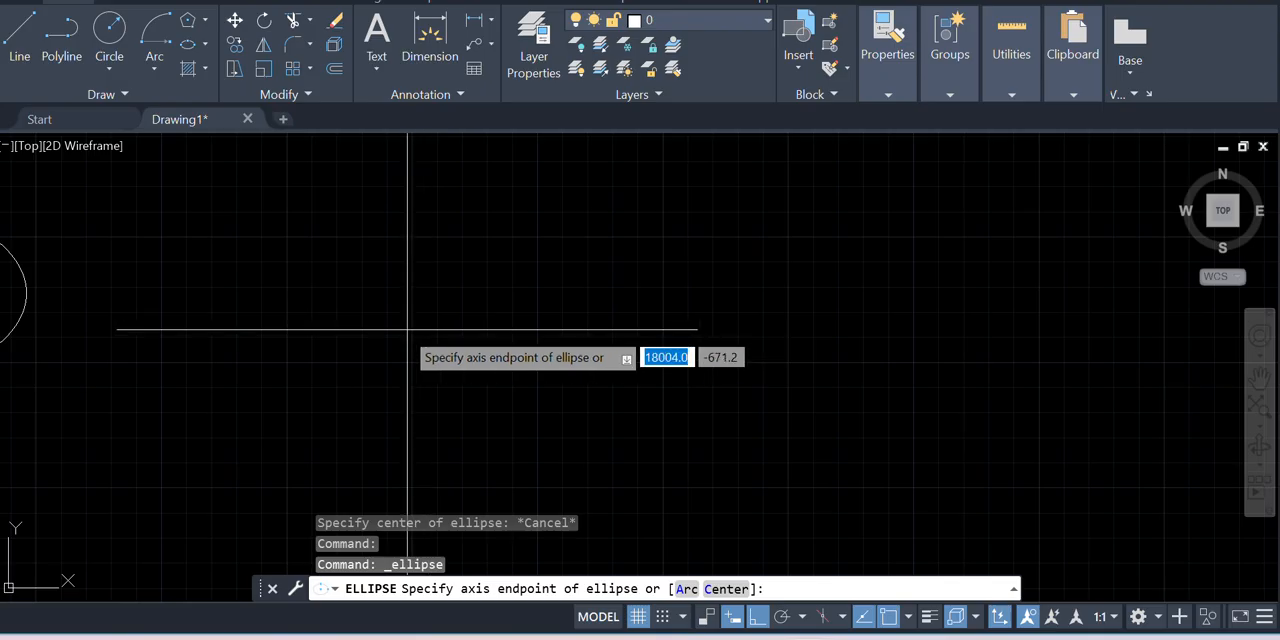
pyautogui.click(457, 348)
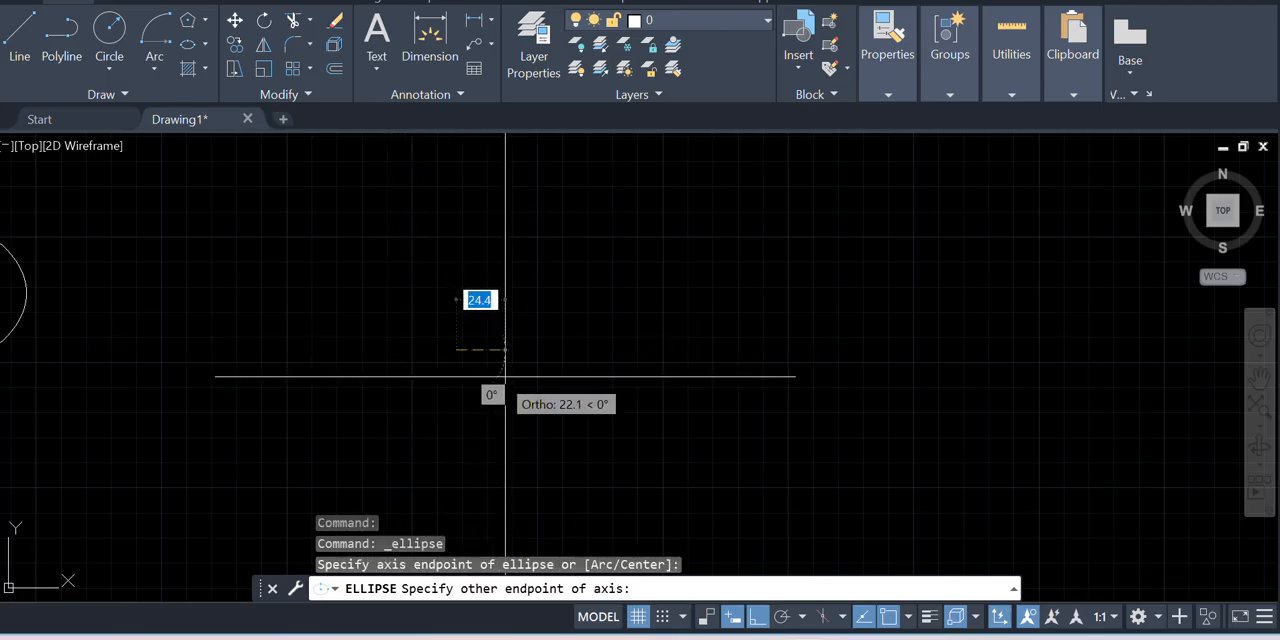
pyautogui.scroll(2, 660, 348)
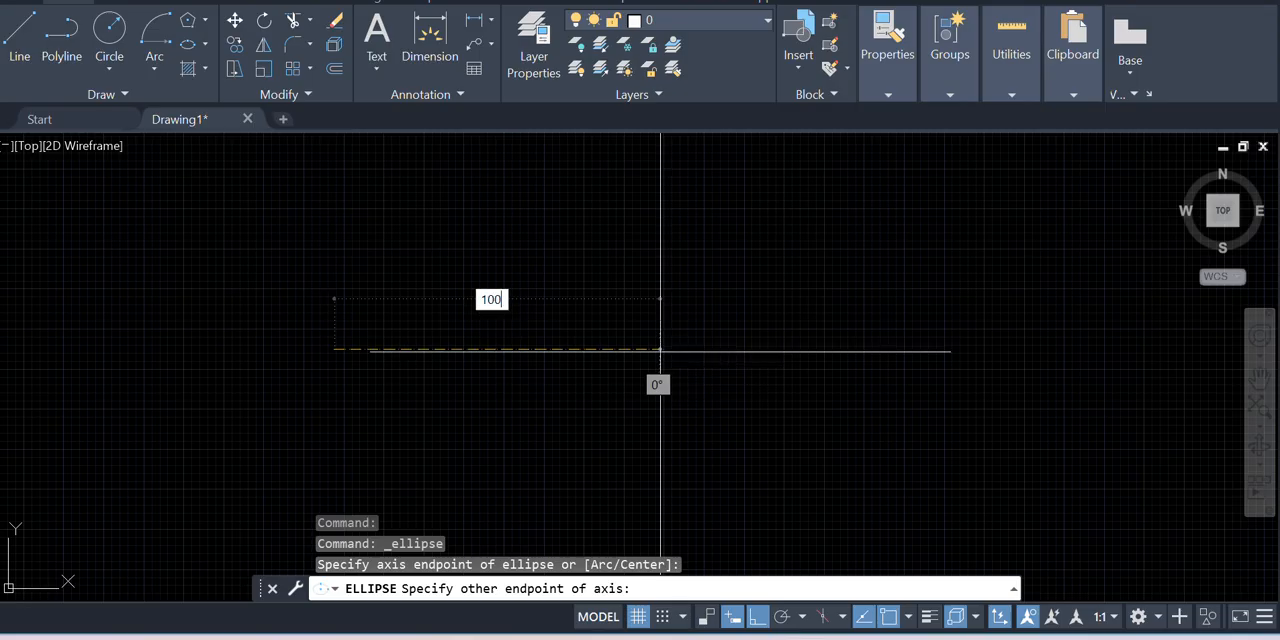
pyautogui.write('100')
pyautogui.press('Return')
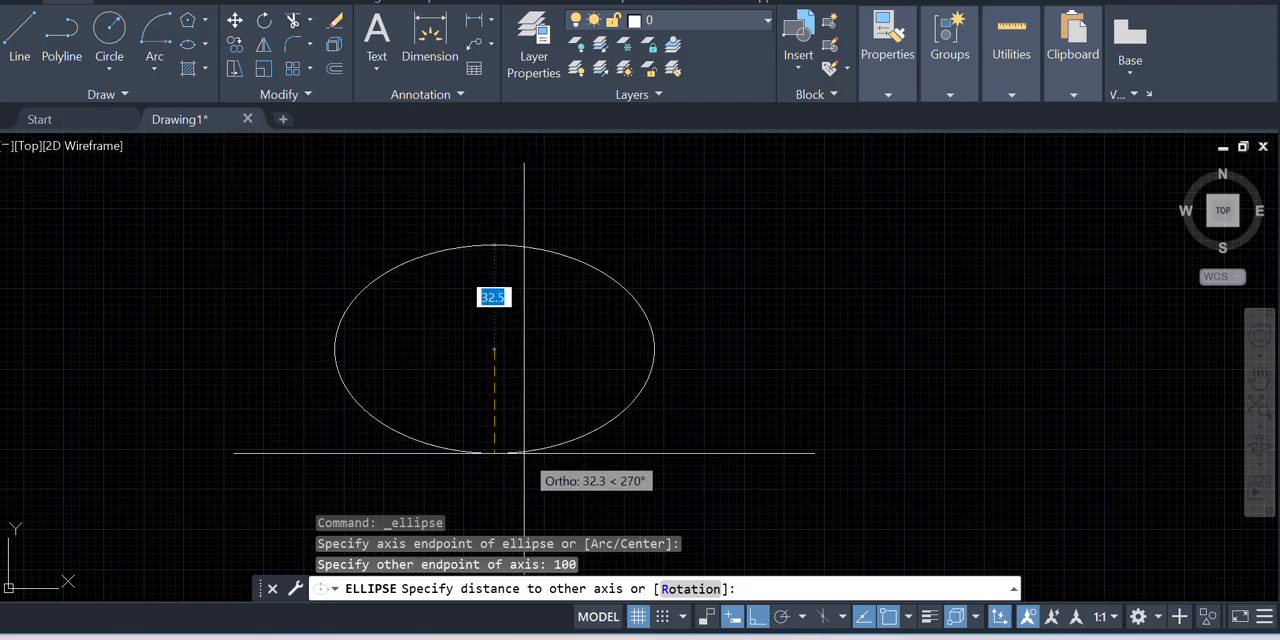
pyautogui.write('50')
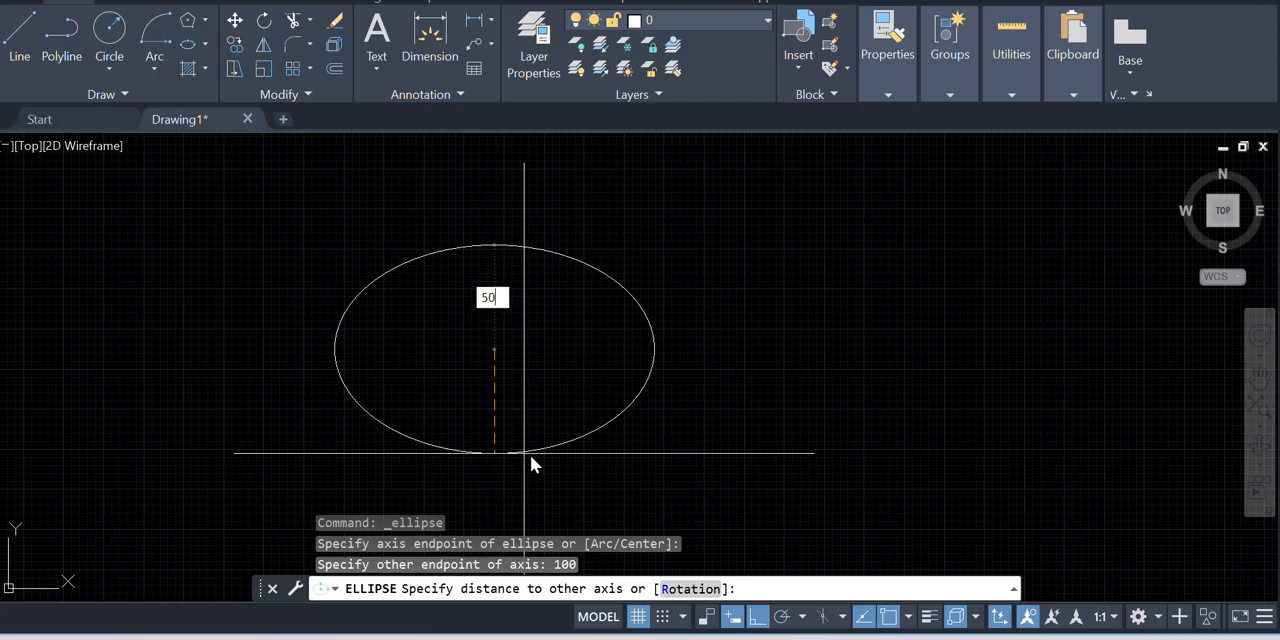
pyautogui.press('Return')
# Stretch the lower quadrant grip of the new round ellipse inward to flatten it to a vertical half-axis of about 33
pyautogui.scroll(-2, 490, 426)
pyautogui.scroll(-5, 455, 360)
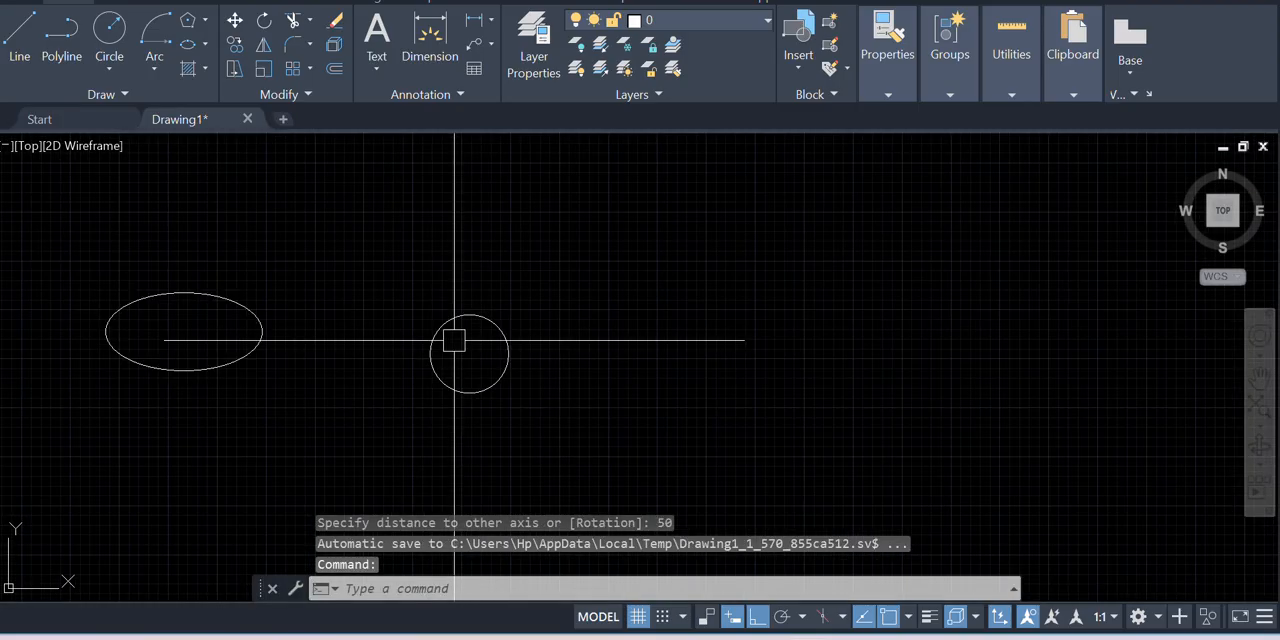
pyautogui.scroll(5, 429, 349)
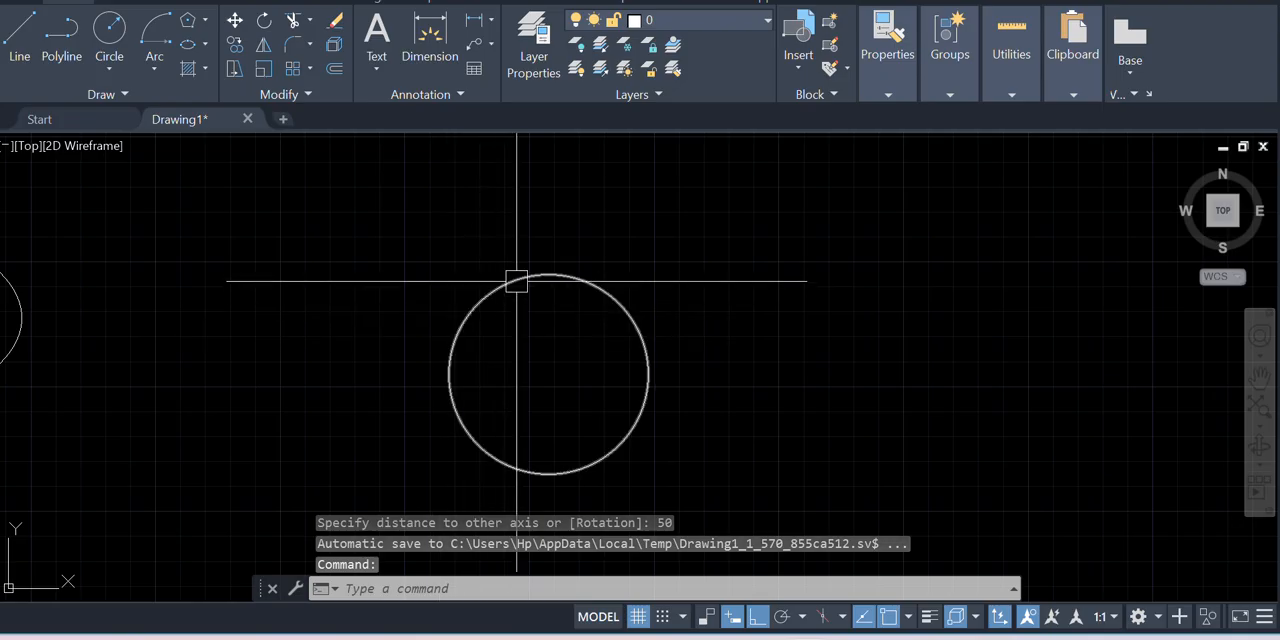
pyautogui.click(517, 278)
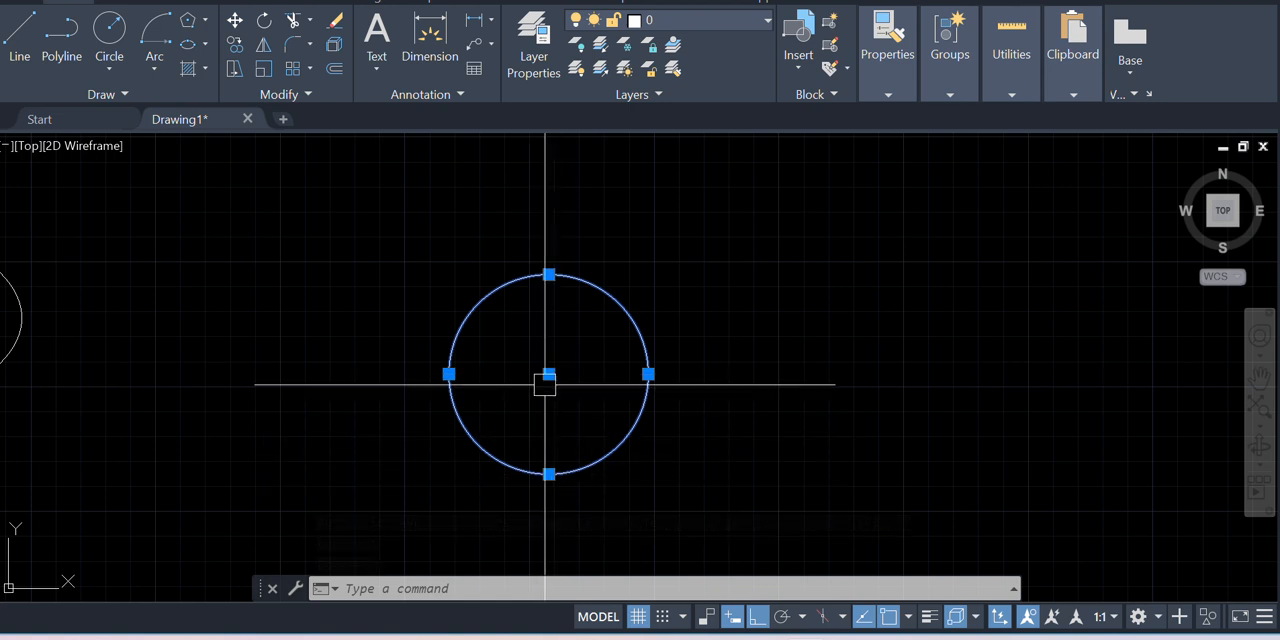
pyautogui.click(548, 474)
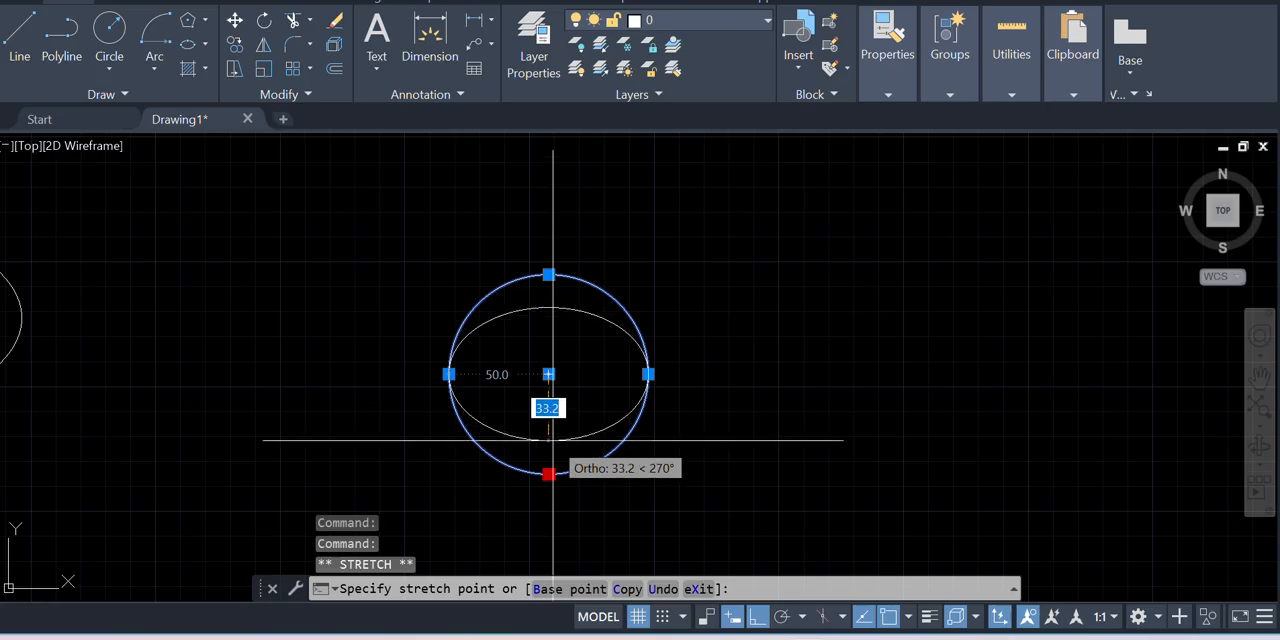
pyautogui.press('Escape')
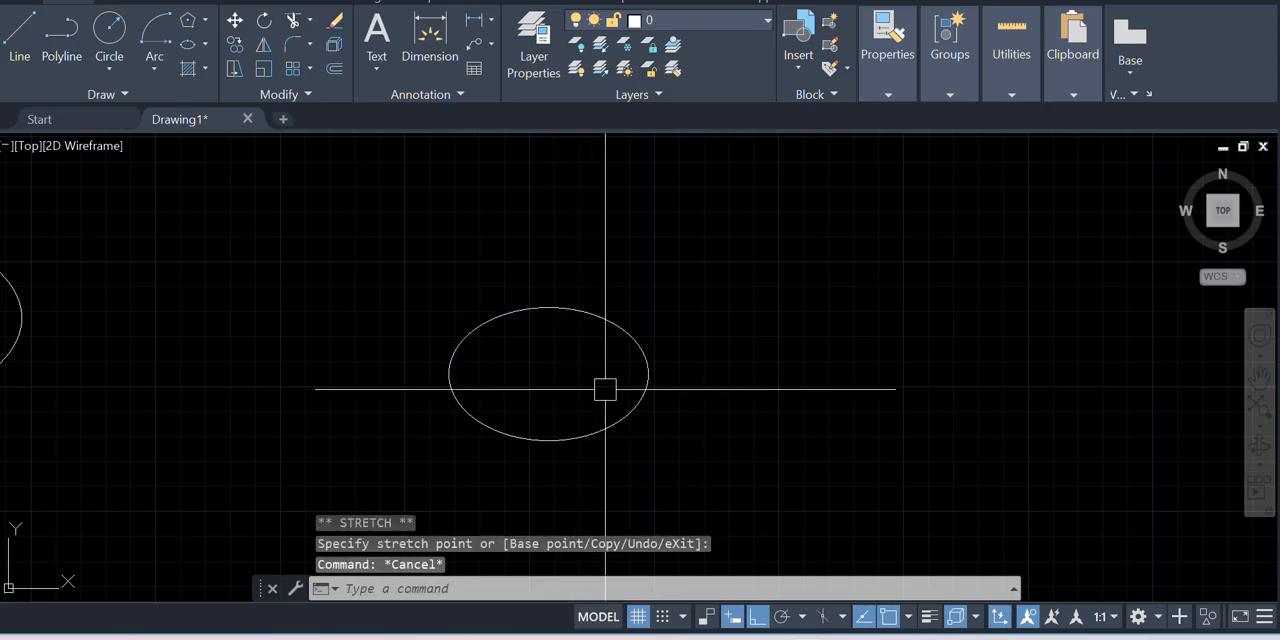
pyautogui.scroll(-3, 605, 389)
pyautogui.scroll(3, 543, 374)
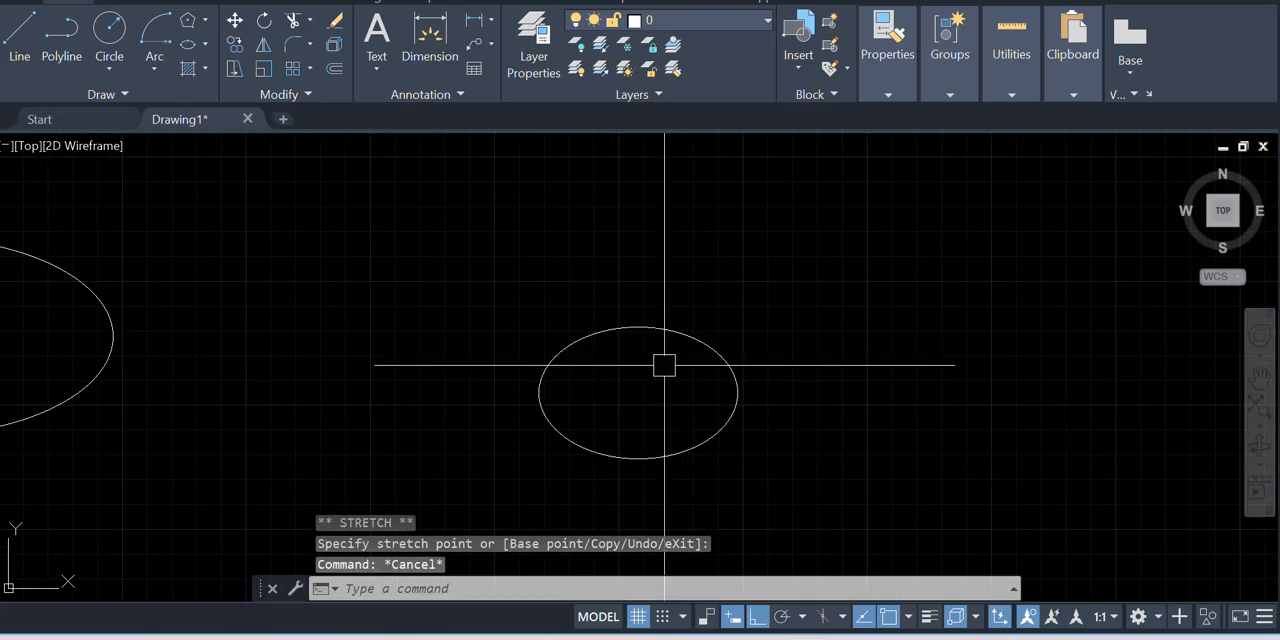
# Define an Elliptical Arc beyond the flattened ellipse with a horizontal axis of 50 and a vertical half-axis of about 60
pyautogui.scroll(-2, 650, 345)
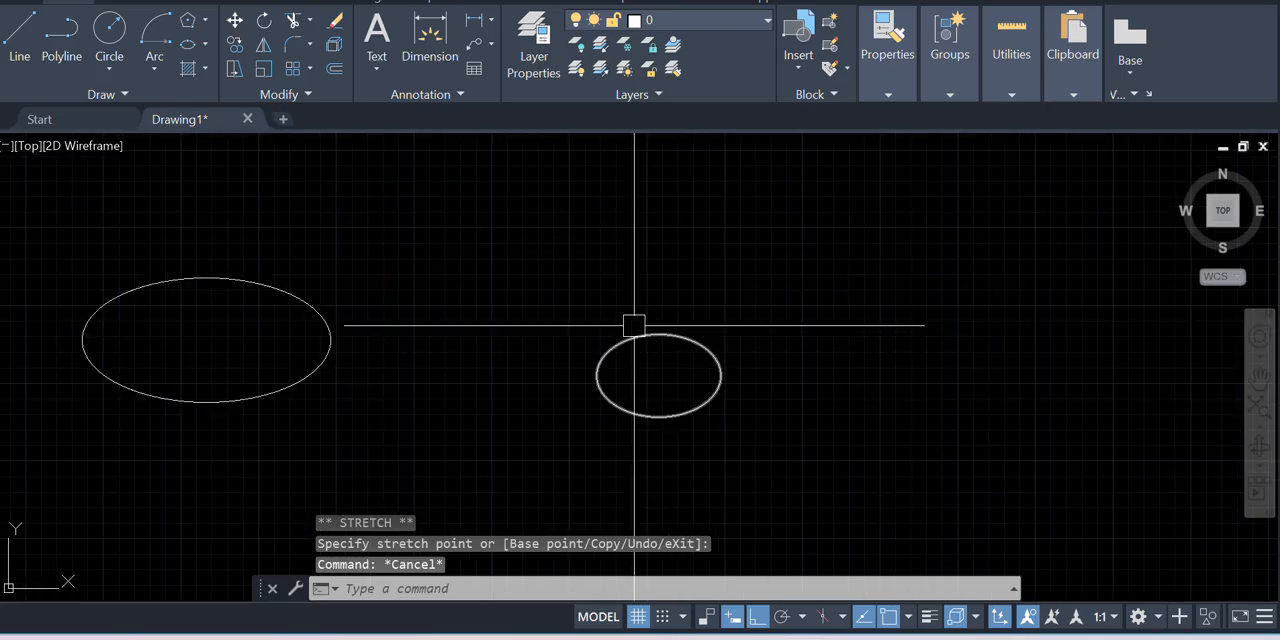
pyautogui.click(204, 46)
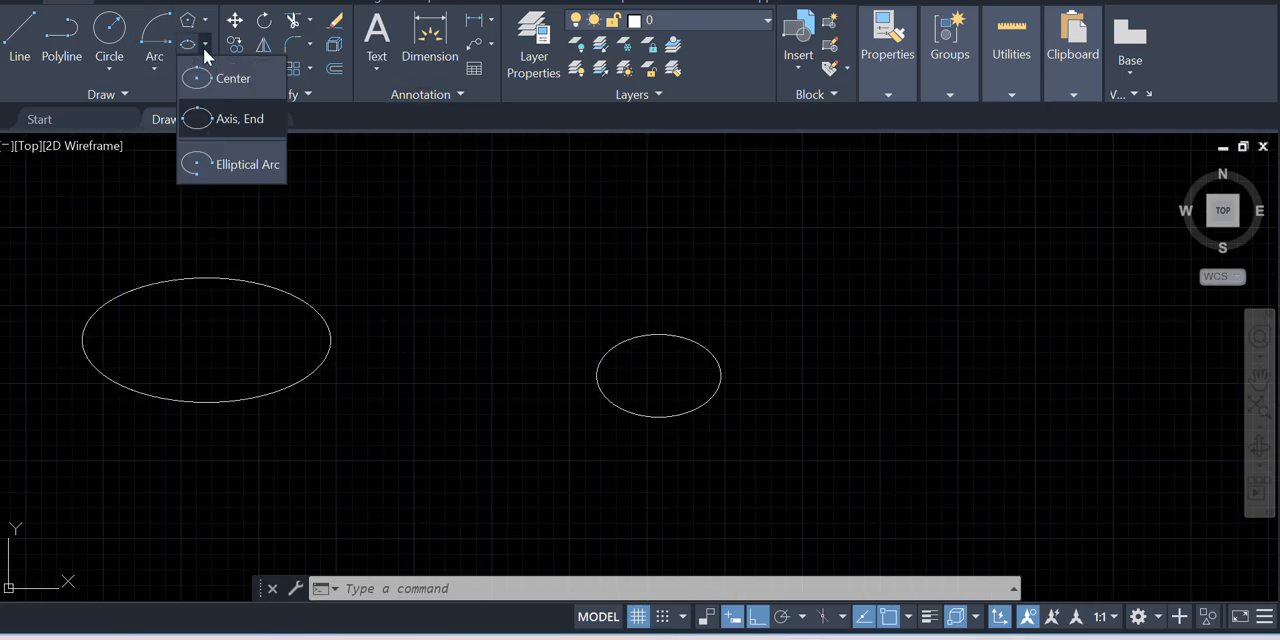
pyautogui.click(250, 168)
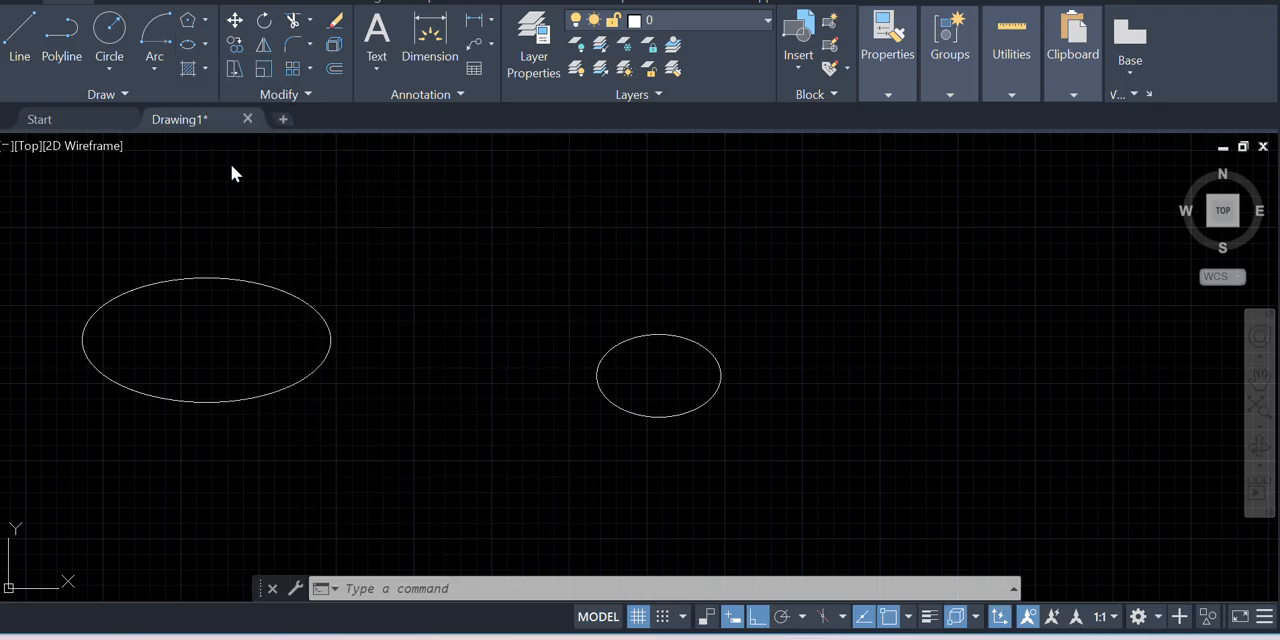
pyautogui.scroll(-2, 114, 214)
pyautogui.scroll(-2, 265, 300)
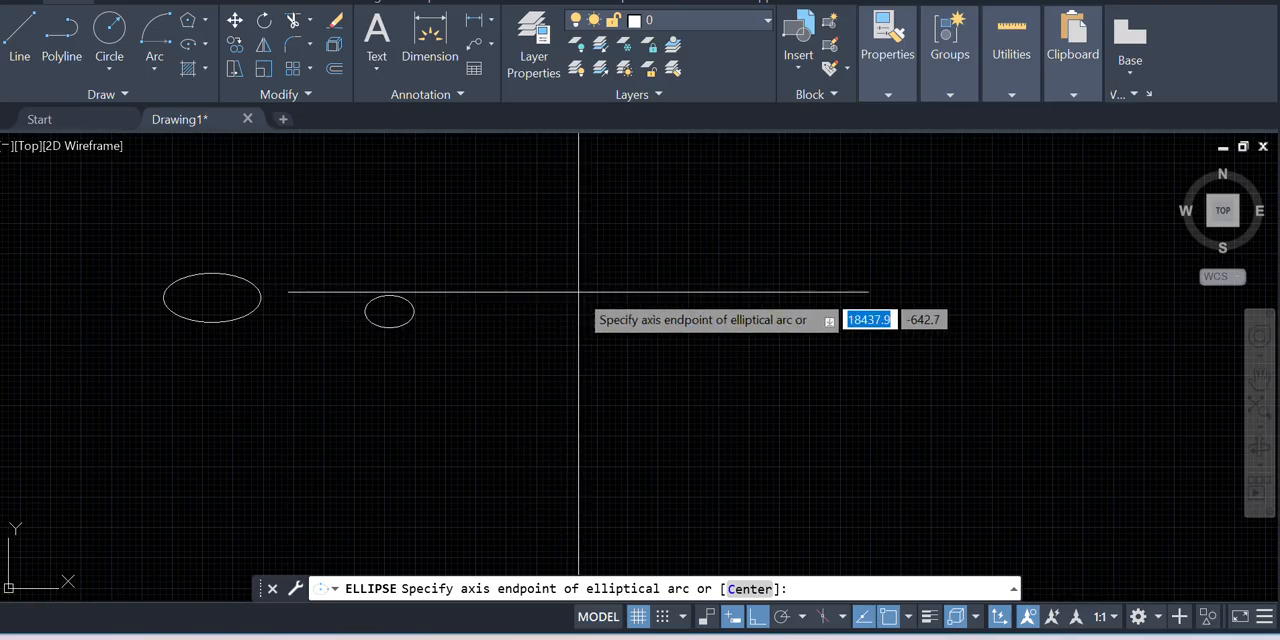
pyautogui.scroll(2, 575, 295)
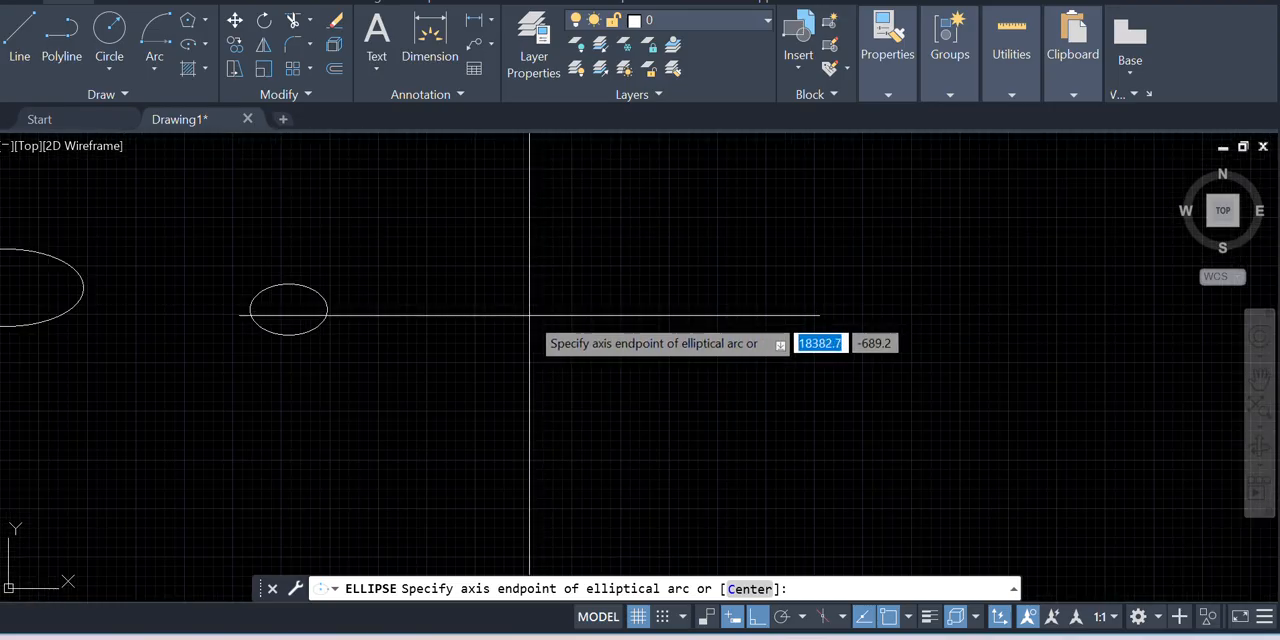
pyautogui.click(530, 315)
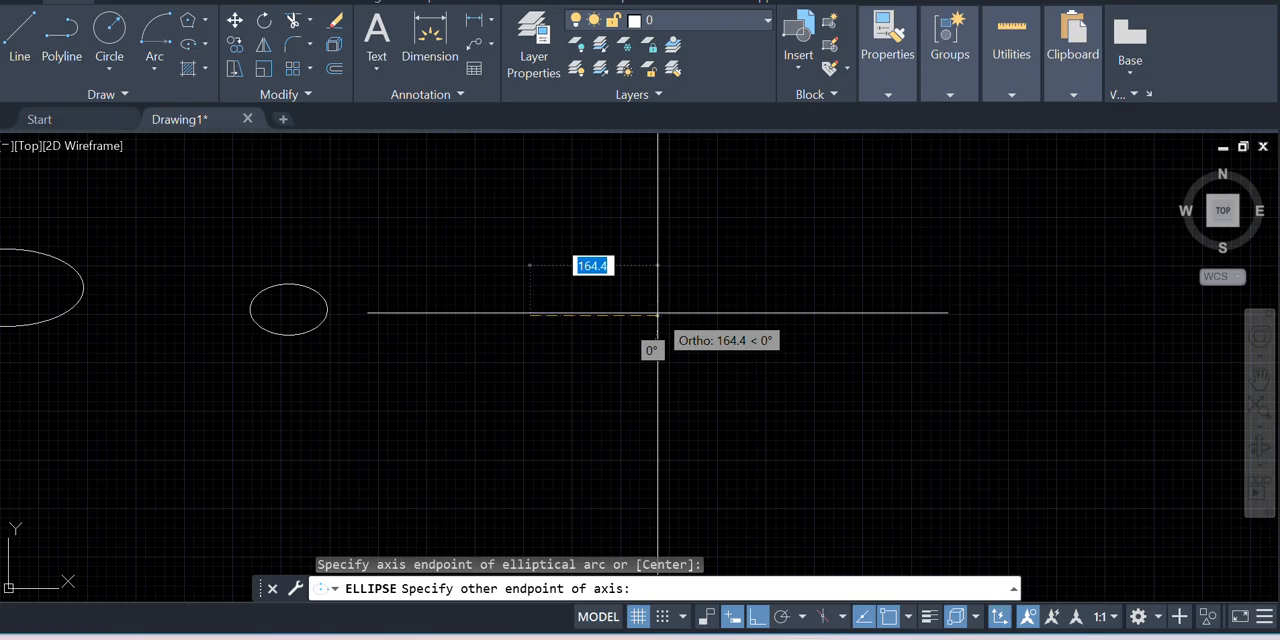
pyautogui.write('50')
pyautogui.press('Return')
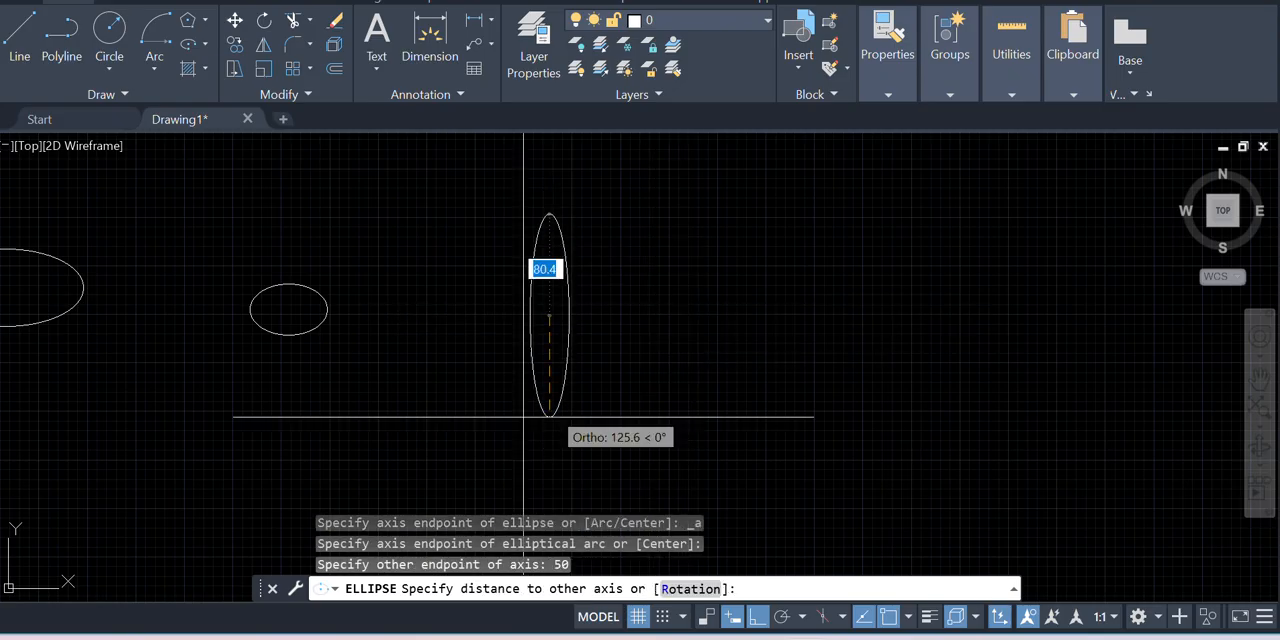
pyautogui.click(580, 267)
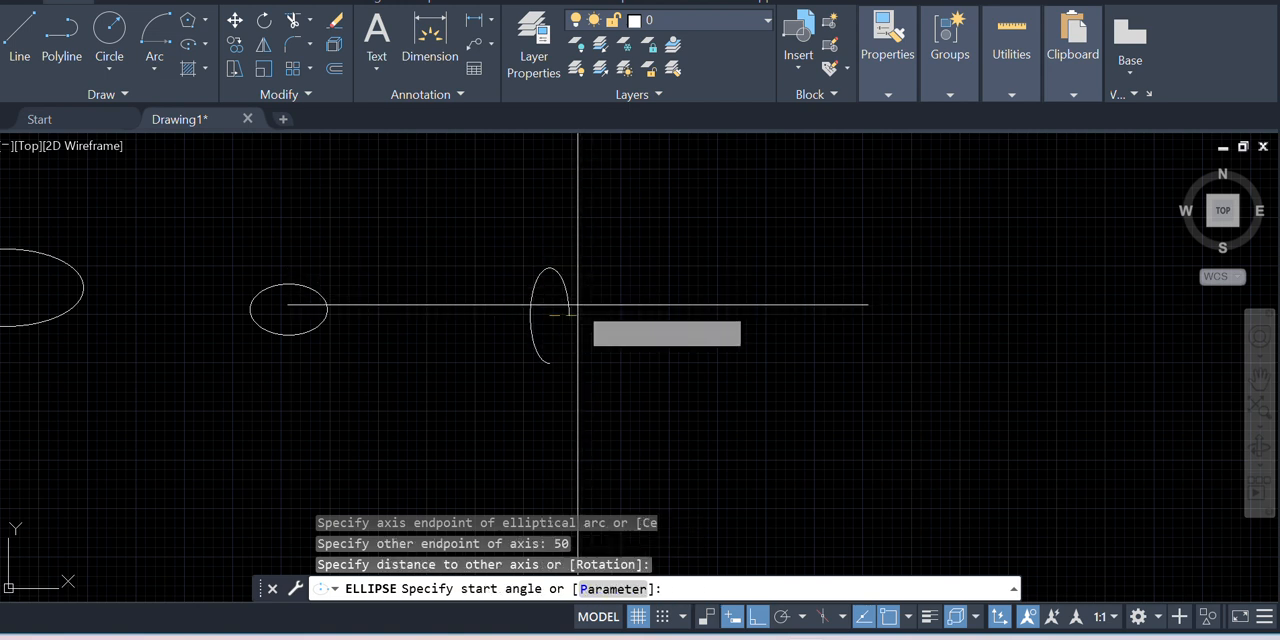
# Sweep the elliptical arc counterclockwise from its right-hand axis end over the top to its lowest point
pyautogui.click(572, 312)
pyautogui.scroll(4, 557, 346)
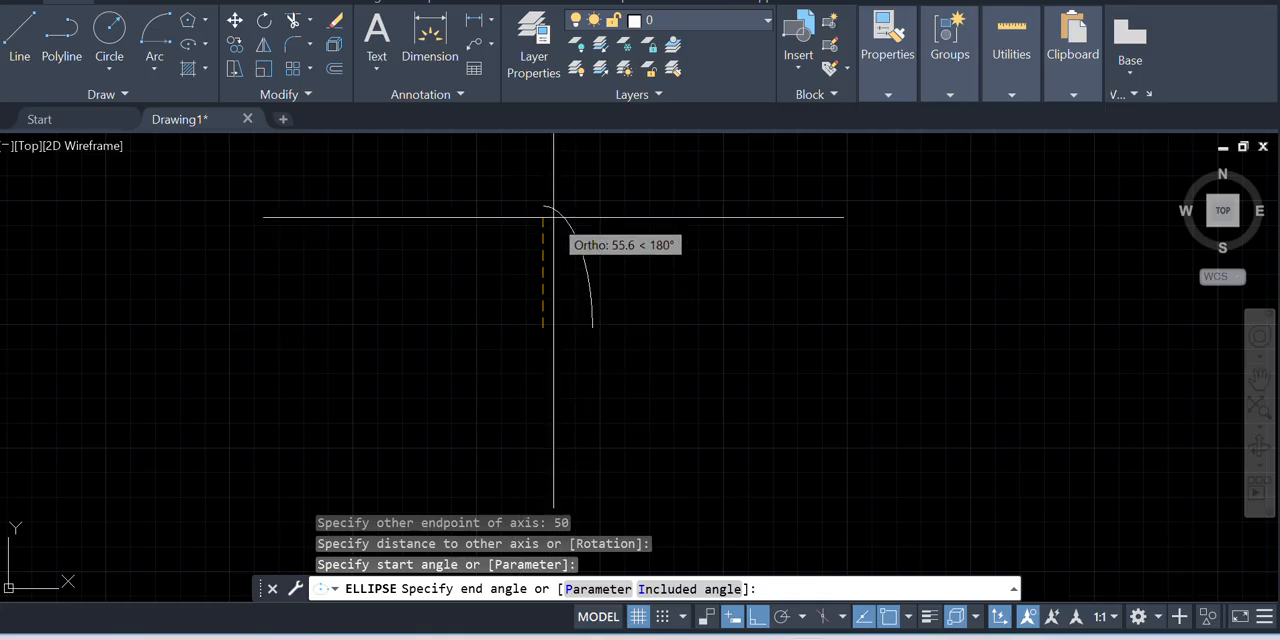
pyautogui.click(546, 362)
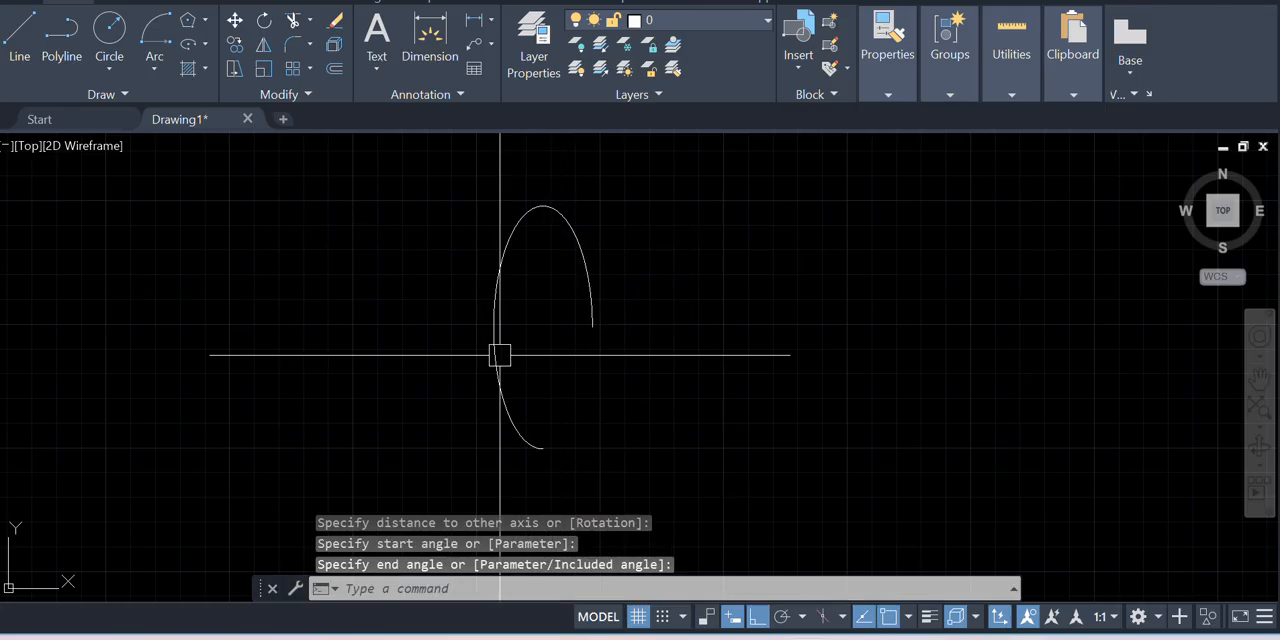
# Draw a full upright ellipse by axis endpoints beside the elliptical arc
pyautogui.scroll(-2, 500, 354)
pyautogui.moveTo(500, 354); pyautogui.dragTo(423, 363, button='middle')
pyautogui.press('Return')
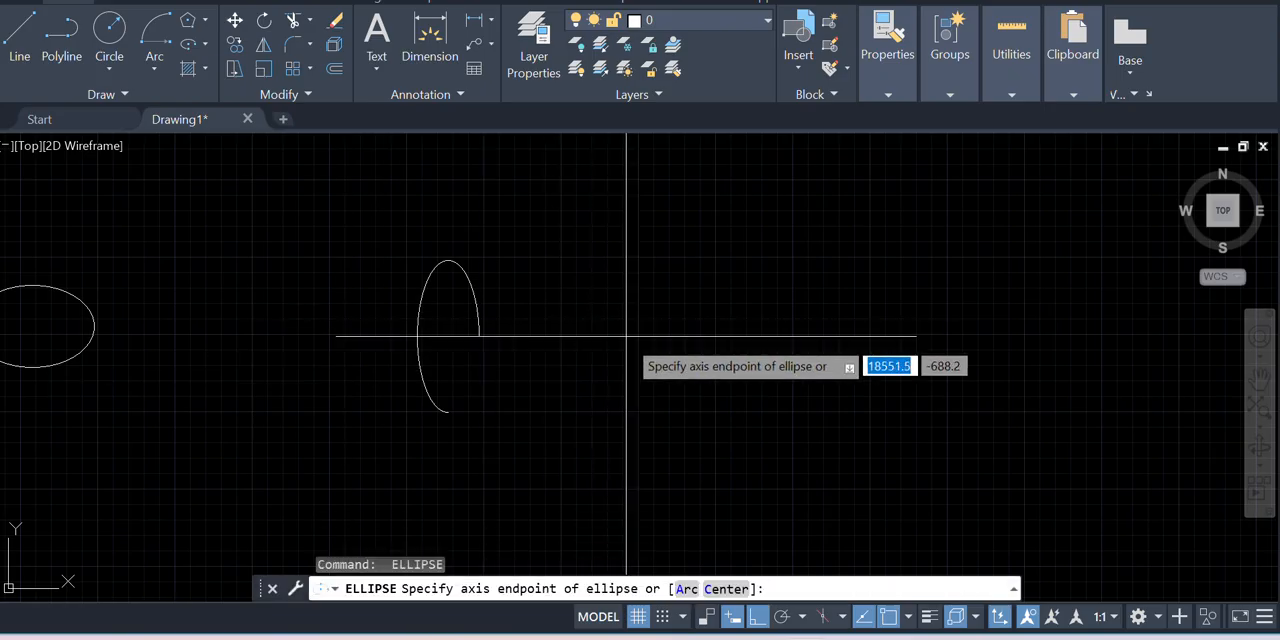
pyautogui.click(634, 341)
pyautogui.click(709, 341)
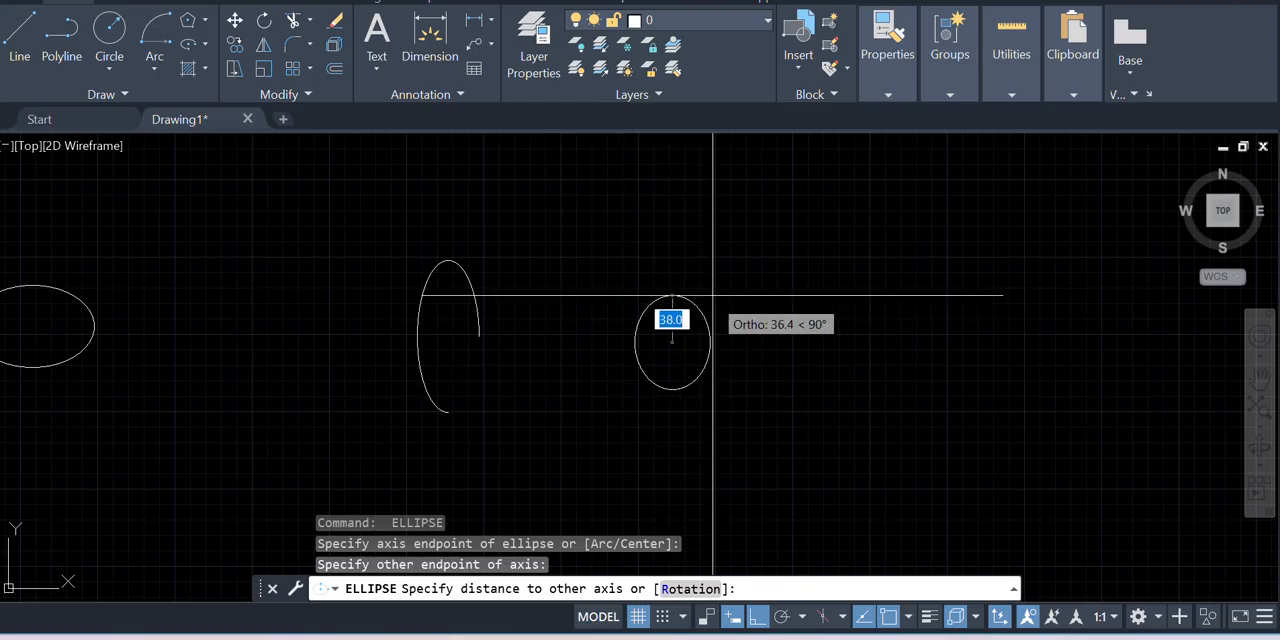
pyautogui.click(671, 267)
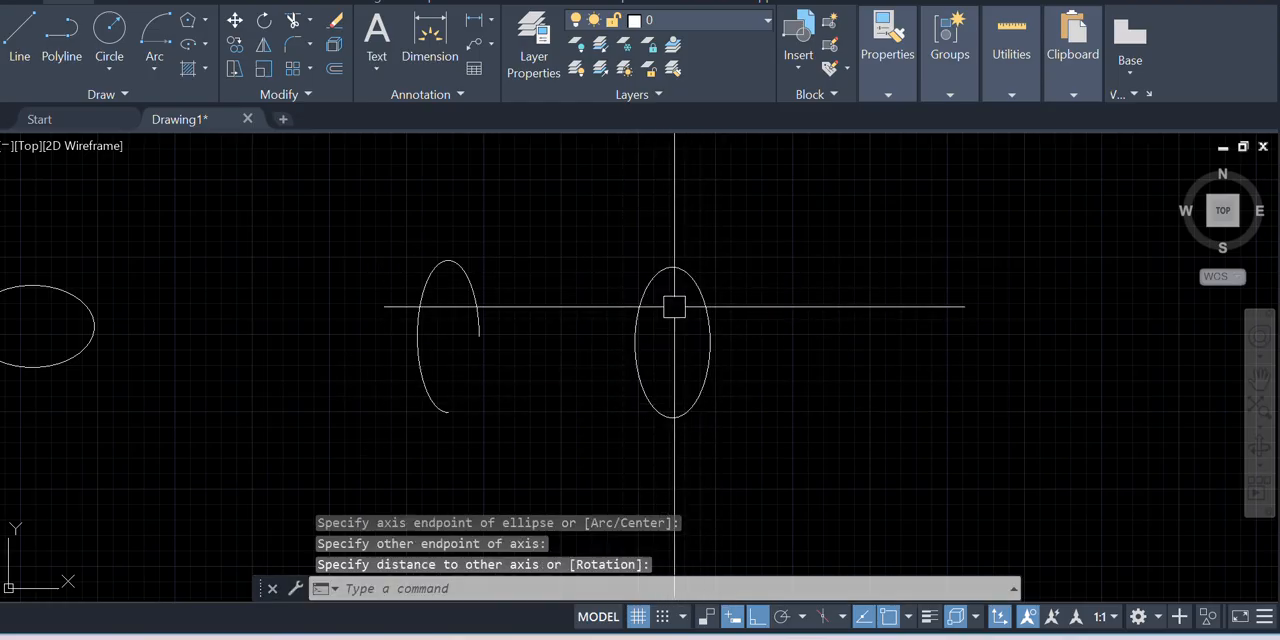
# Erase the full upright ellipse beside the elliptical arc
pyautogui.scroll(-2, 674, 306)
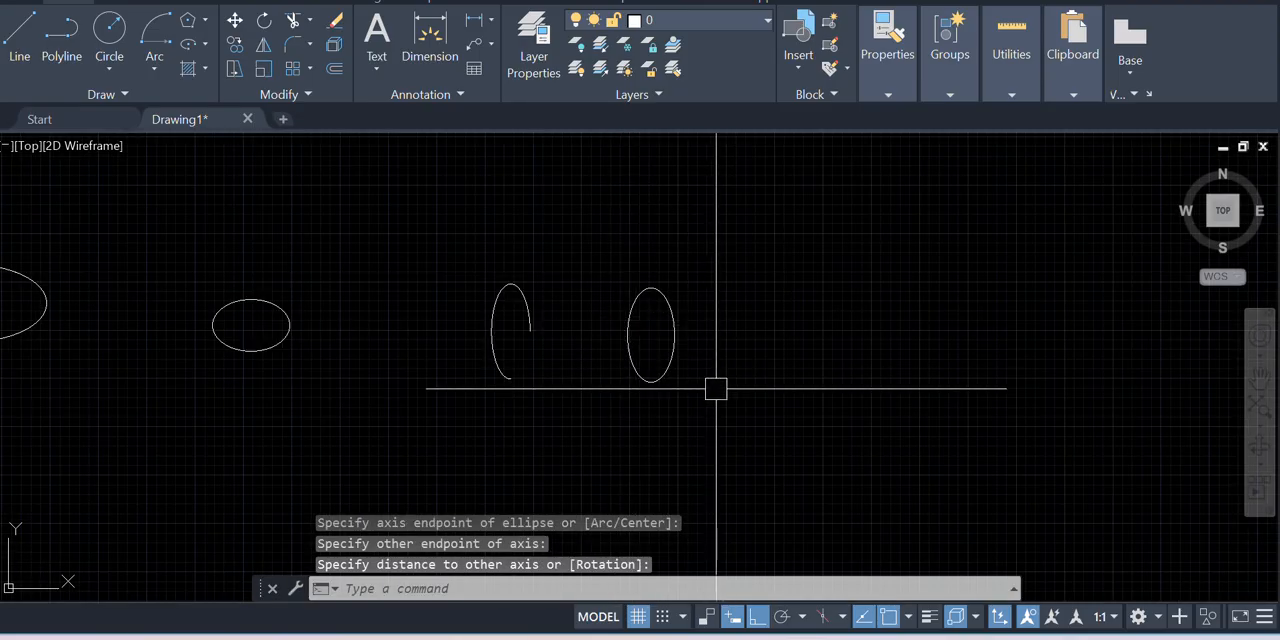
pyautogui.click(679, 345)
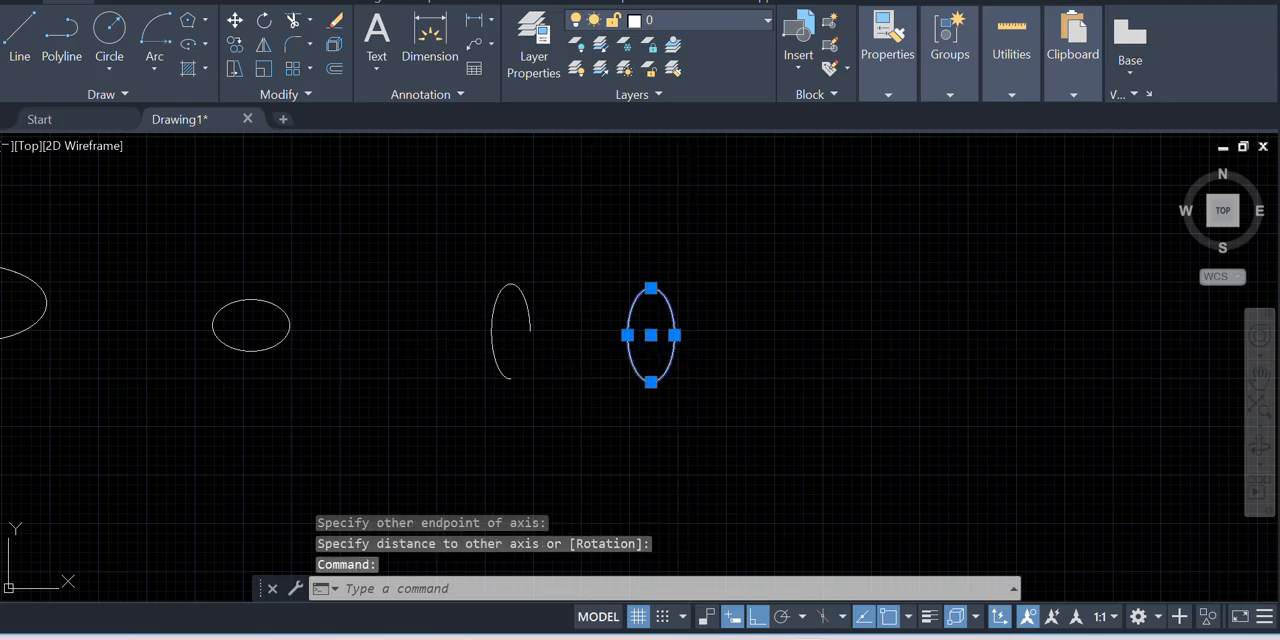
pyautogui.press('Delete')
# Draw an Elliptical Arc beside the previous one, sweeping counterclockwise from the upright ellipse's lowest point to its highest point to keep the right half
pyautogui.scroll(3, 531, 329)
pyautogui.scroll(-1, 563, 294)
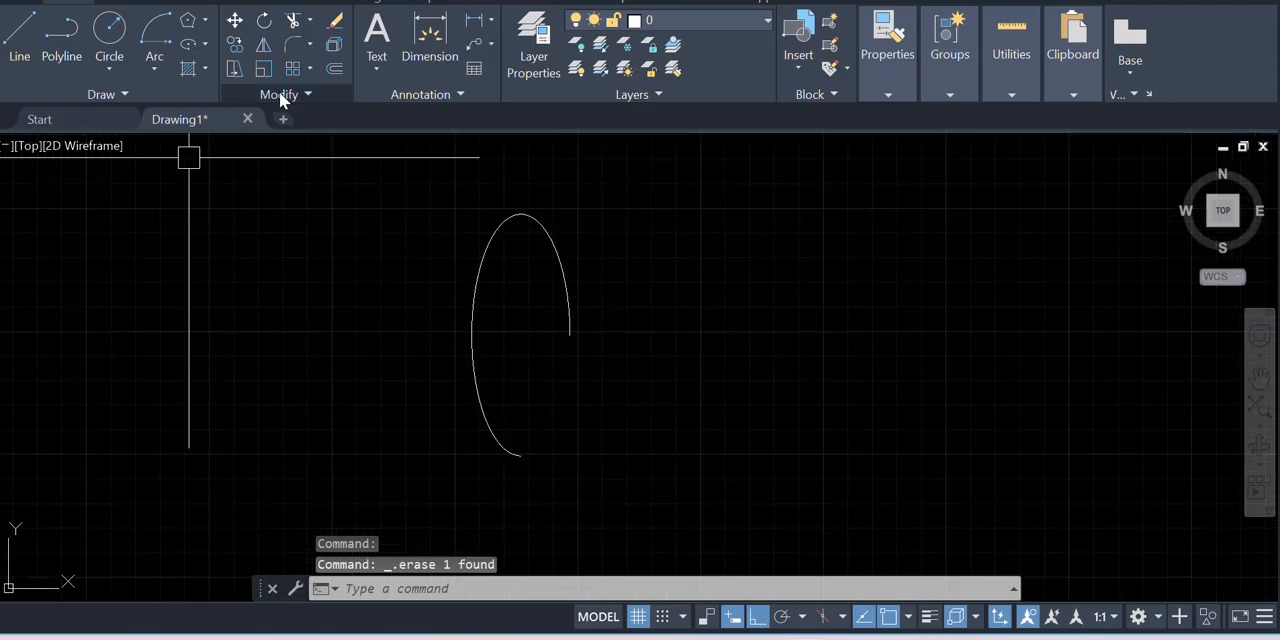
pyautogui.click(201, 47)
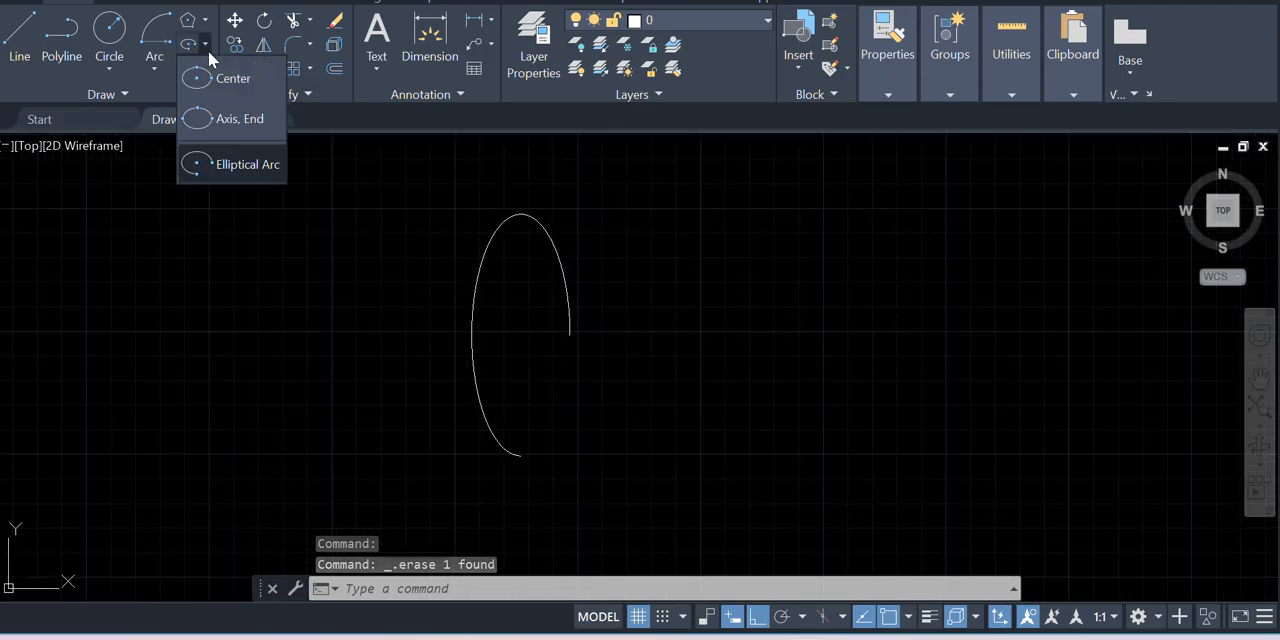
pyautogui.click(218, 158)
pyautogui.click(719, 358)
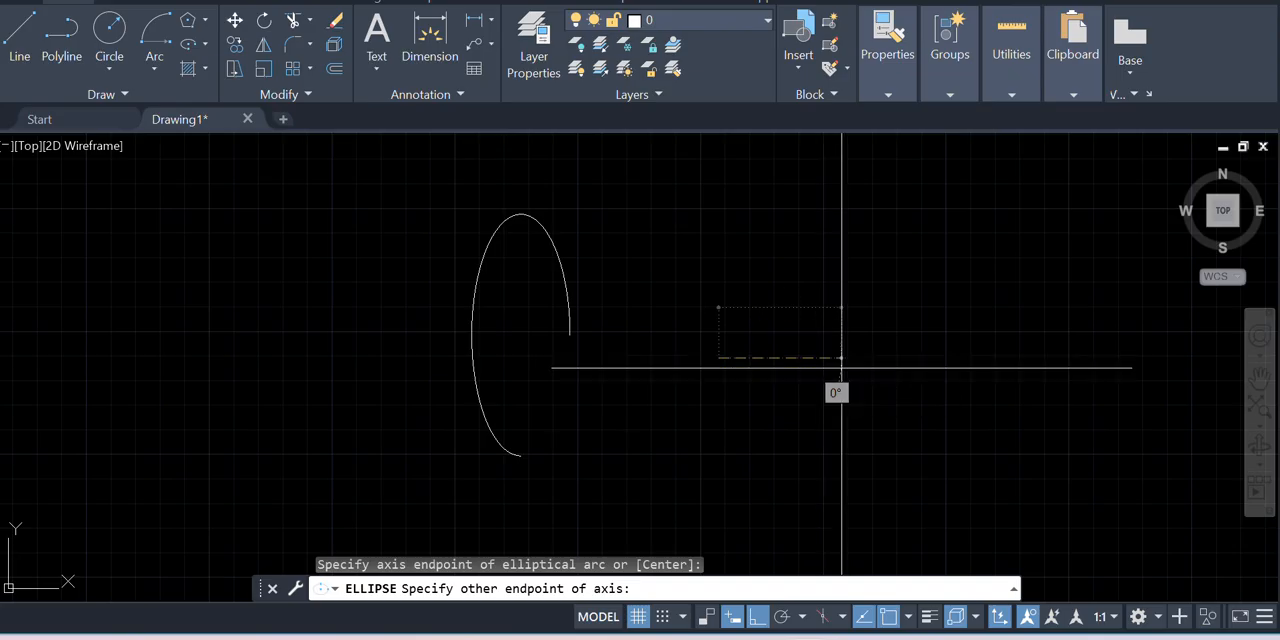
pyautogui.click(842, 358)
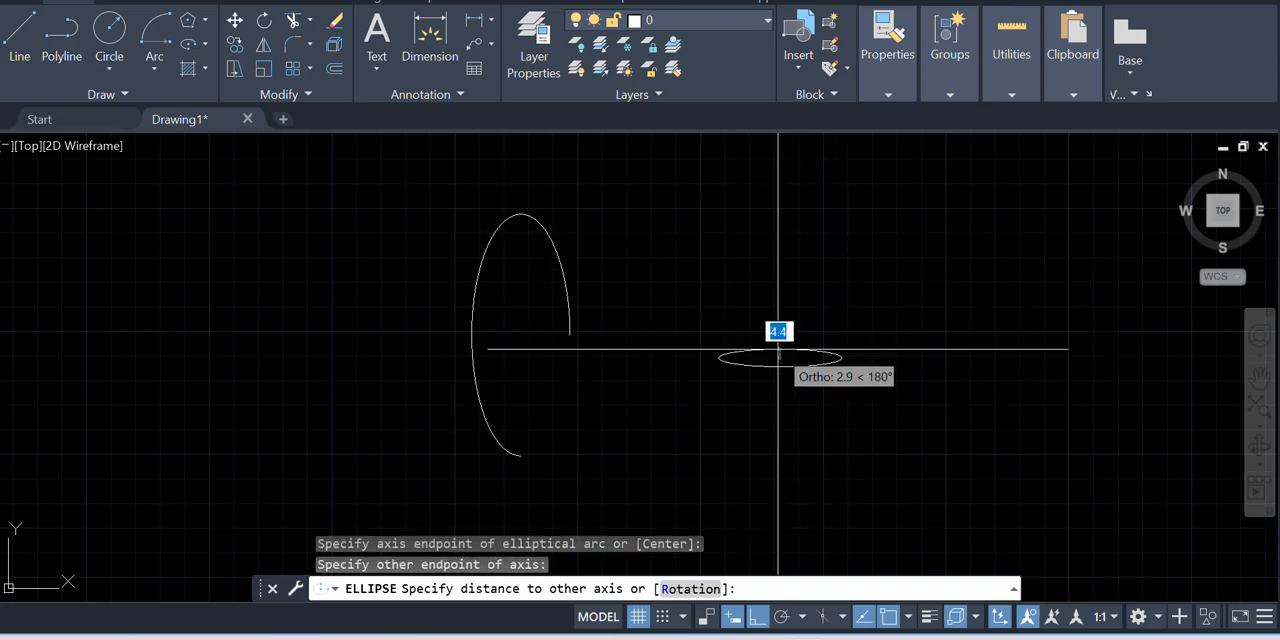
pyautogui.click(779, 282)
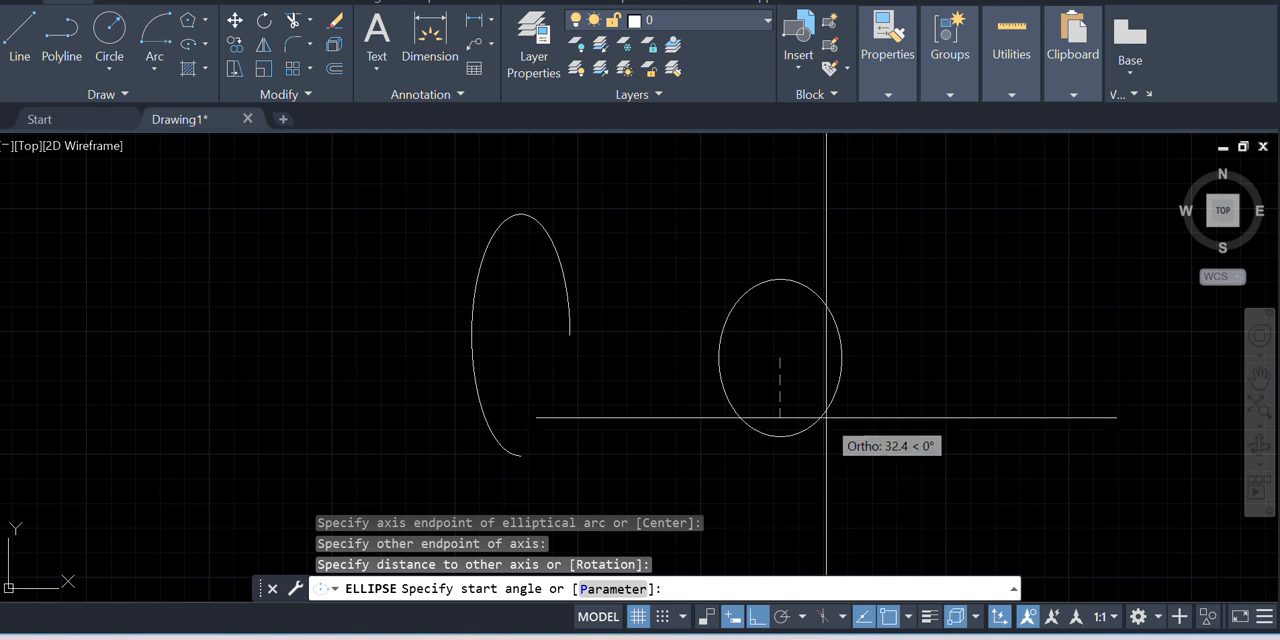
pyautogui.click(779, 434)
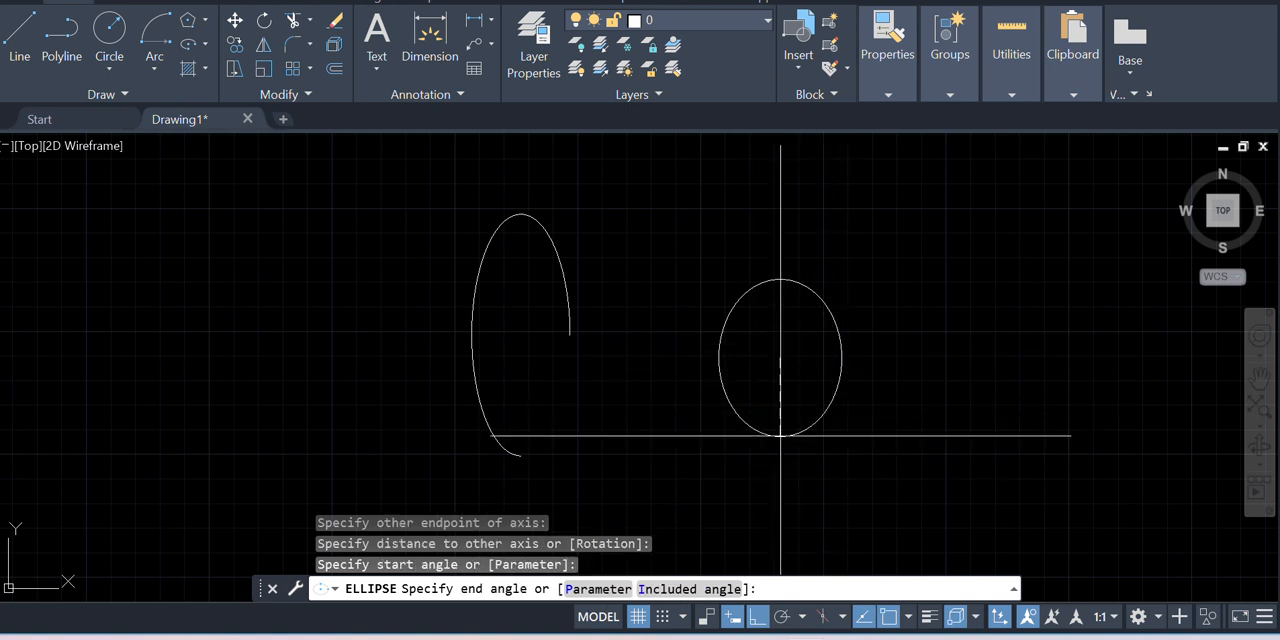
pyautogui.click(790, 291)
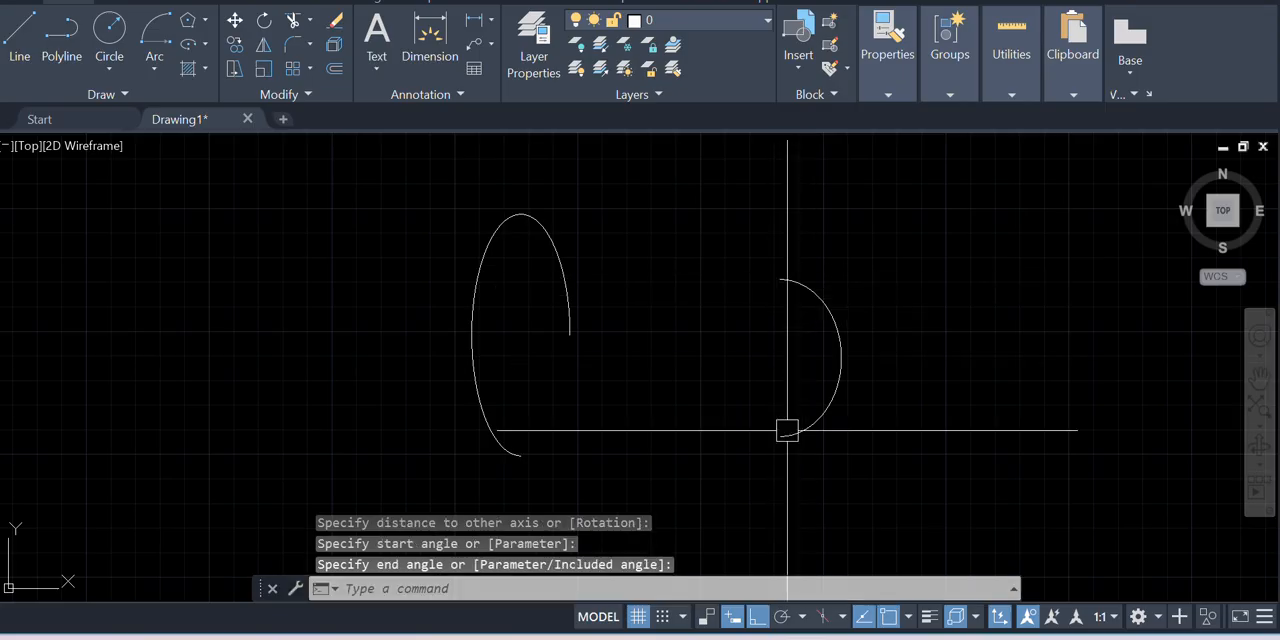
# Examine the row of drawn polygons, ellipses and elliptical arcs as a whole
pyautogui.scroll(-4, 600, 355)
pyautogui.scroll(4, 846, 410)
pyautogui.scroll(-2, 666, 410)
pyautogui.scroll(-2, 600, 390)
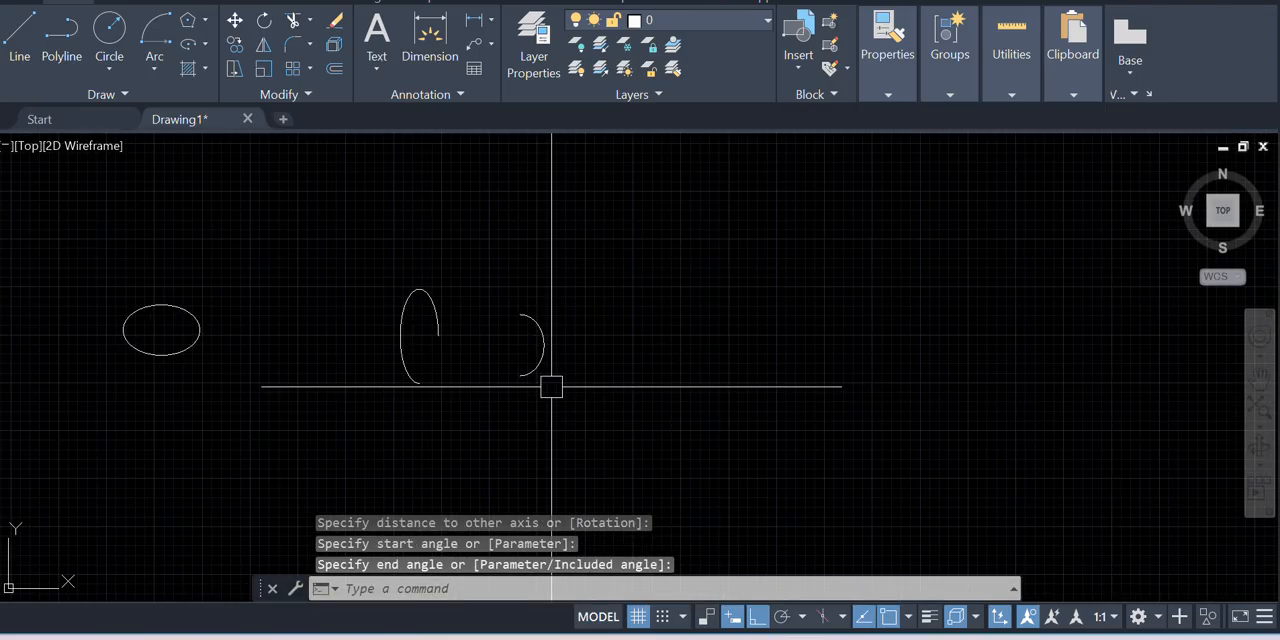
pyautogui.scroll(-4, 140, 300)
pyautogui.scroll(-2, 560, 420)
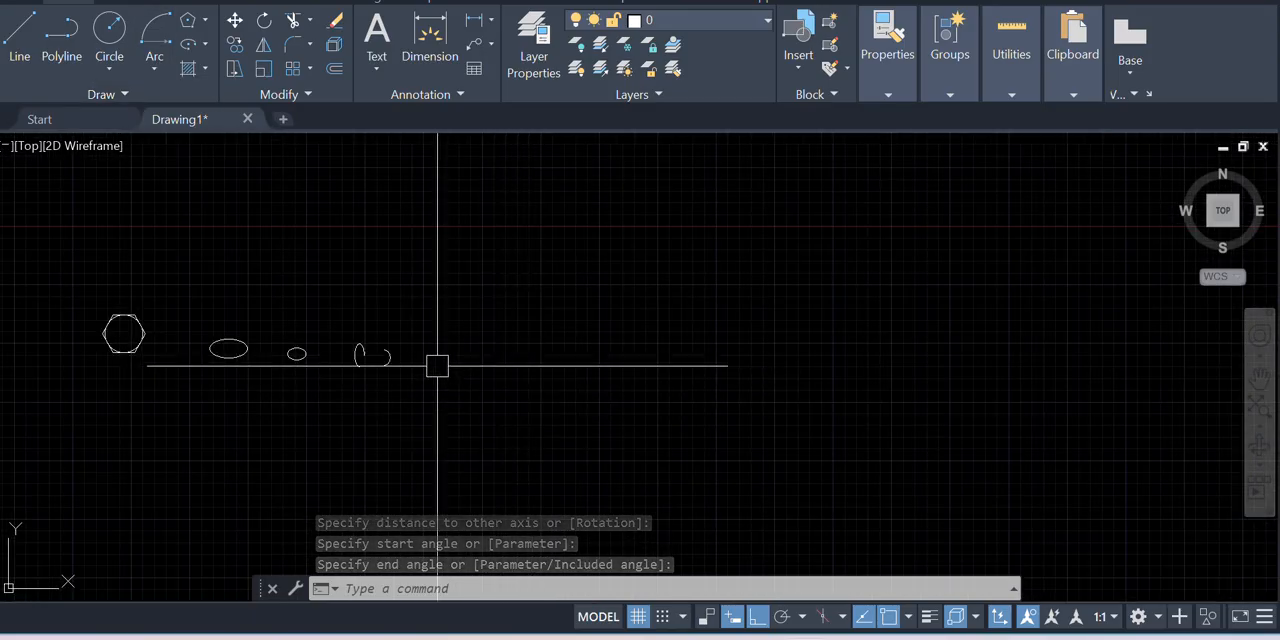
pyautogui.scroll(-2, 391, 372)
pyautogui.scroll(2, 391, 372)
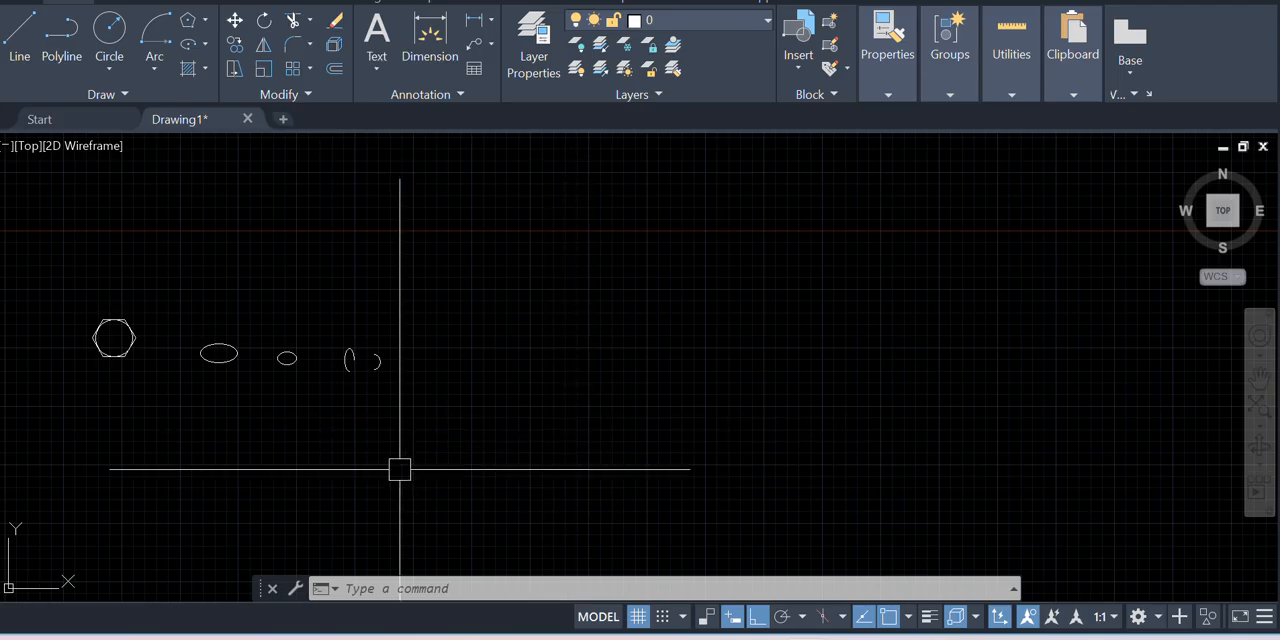
# Draw a large horizontal rectangle by two opposite corners in the empty area beyond the elliptical arcs
pyautogui.scroll(-2, 195, 336)
pyautogui.scroll(5, 580, 383)
pyautogui.scroll(-5, 489, 352)
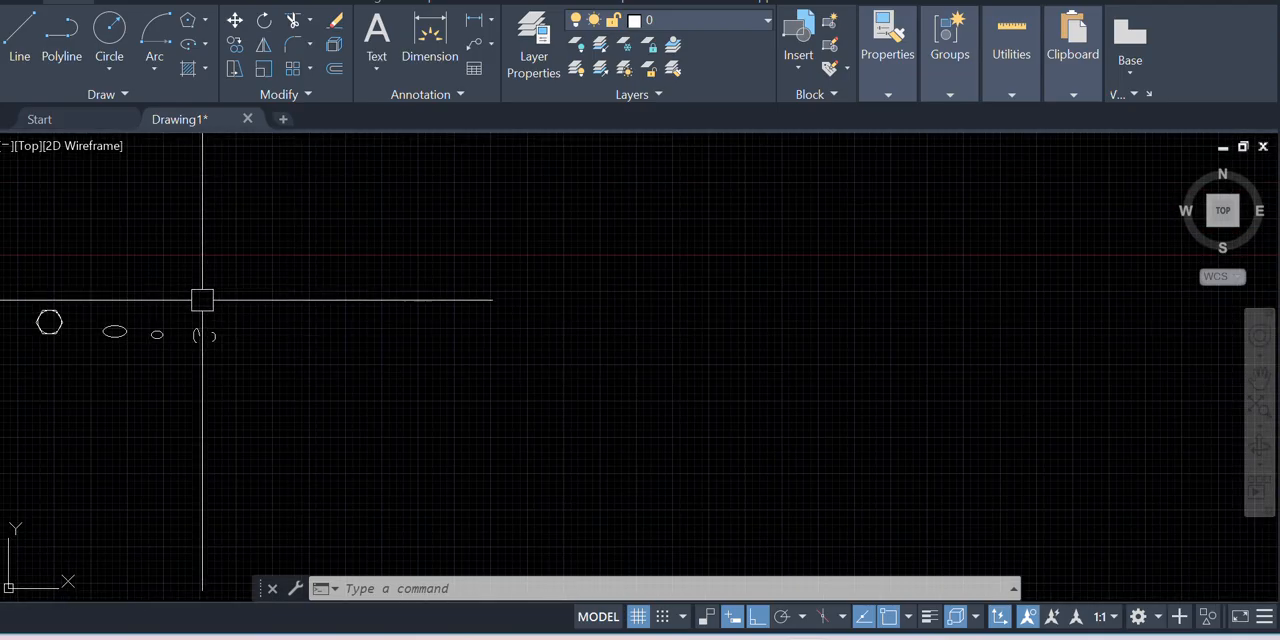
pyautogui.scroll(-2, 201, 300)
pyautogui.moveTo(562, 386); pyautogui.dragTo(394, 400, button='middle')
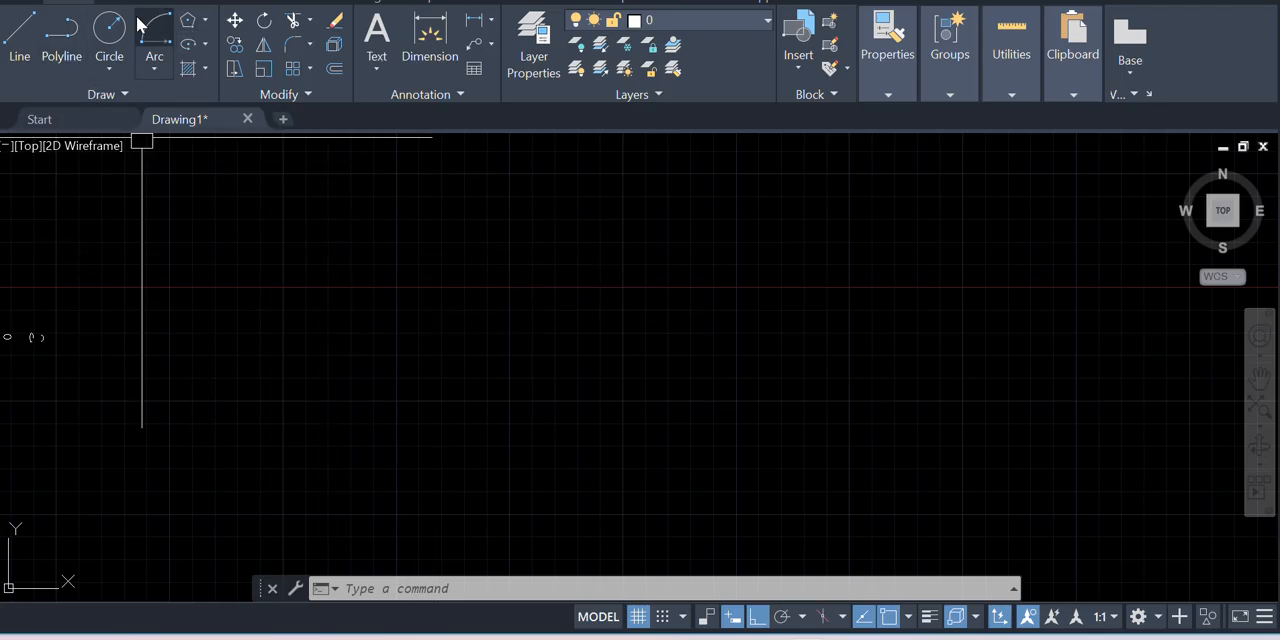
pyautogui.click(205, 22)
pyautogui.click(230, 50)
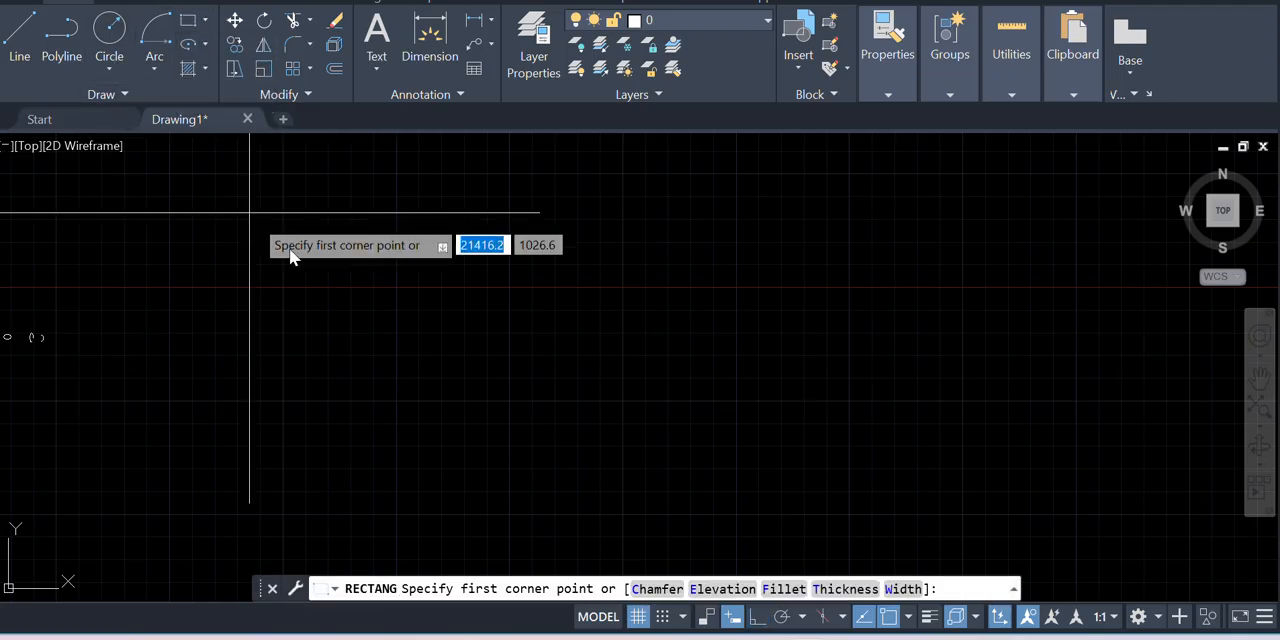
pyautogui.click(247, 218)
pyautogui.click(501, 369)
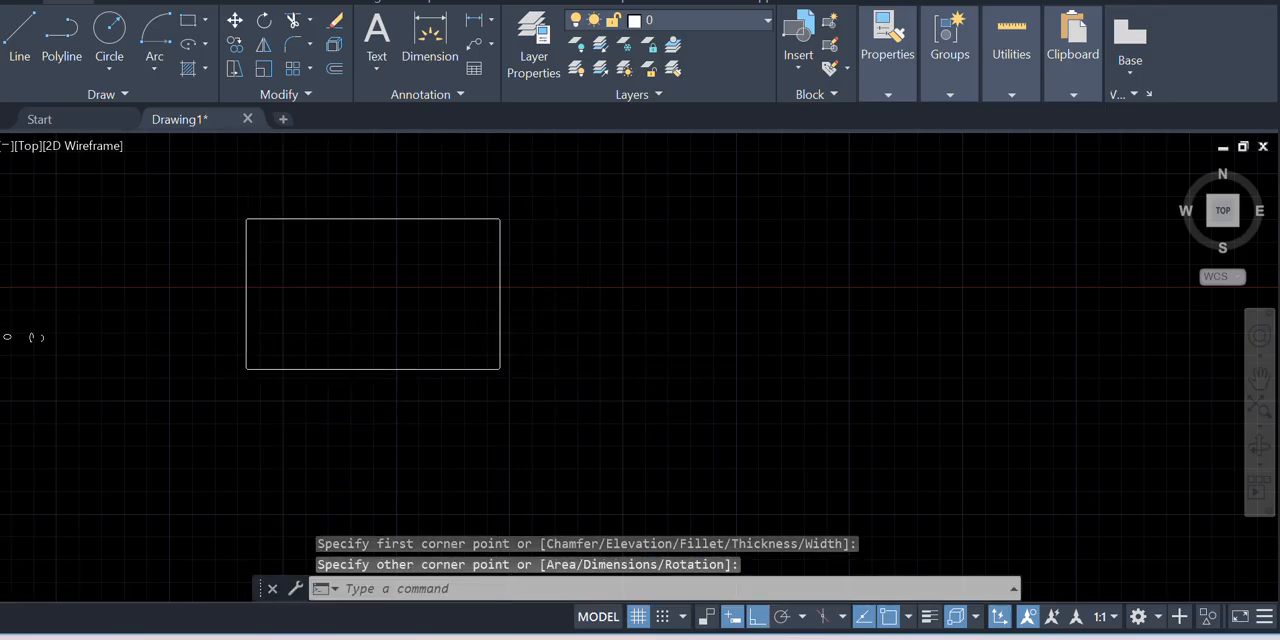
# Draw a circle by center and radius in the empty space to the right of the rectangle
pyautogui.scroll(-2, 229, 334)
pyautogui.scroll(8, 223, 294)
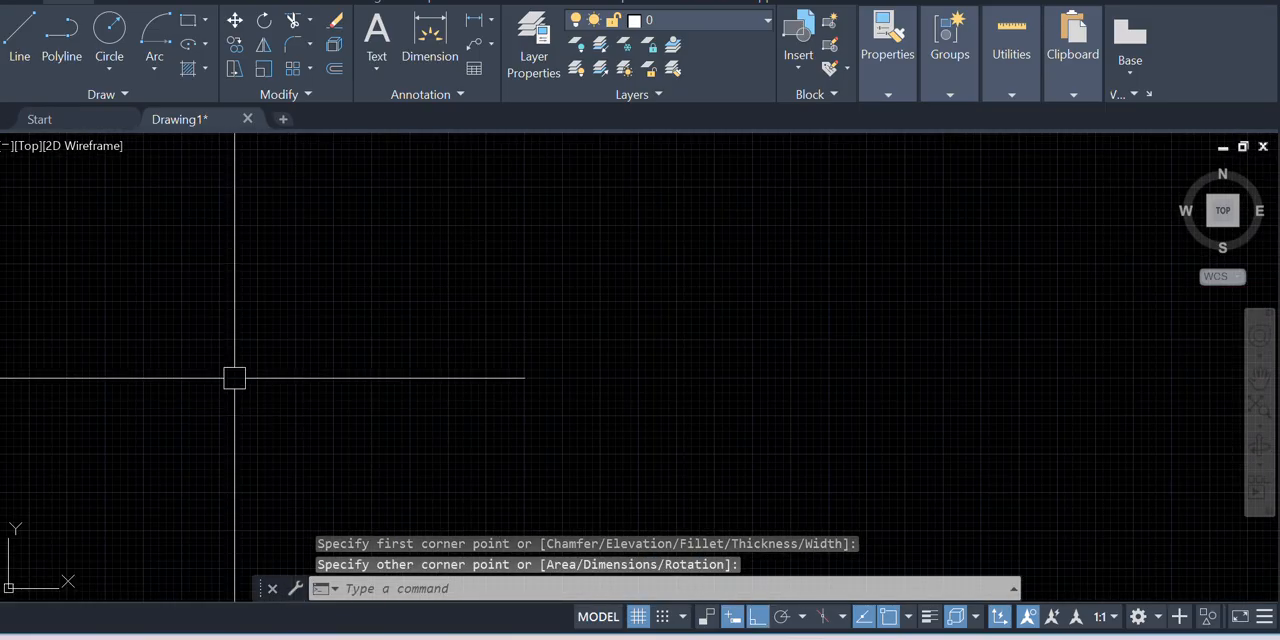
pyautogui.scroll(-6, 234, 378)
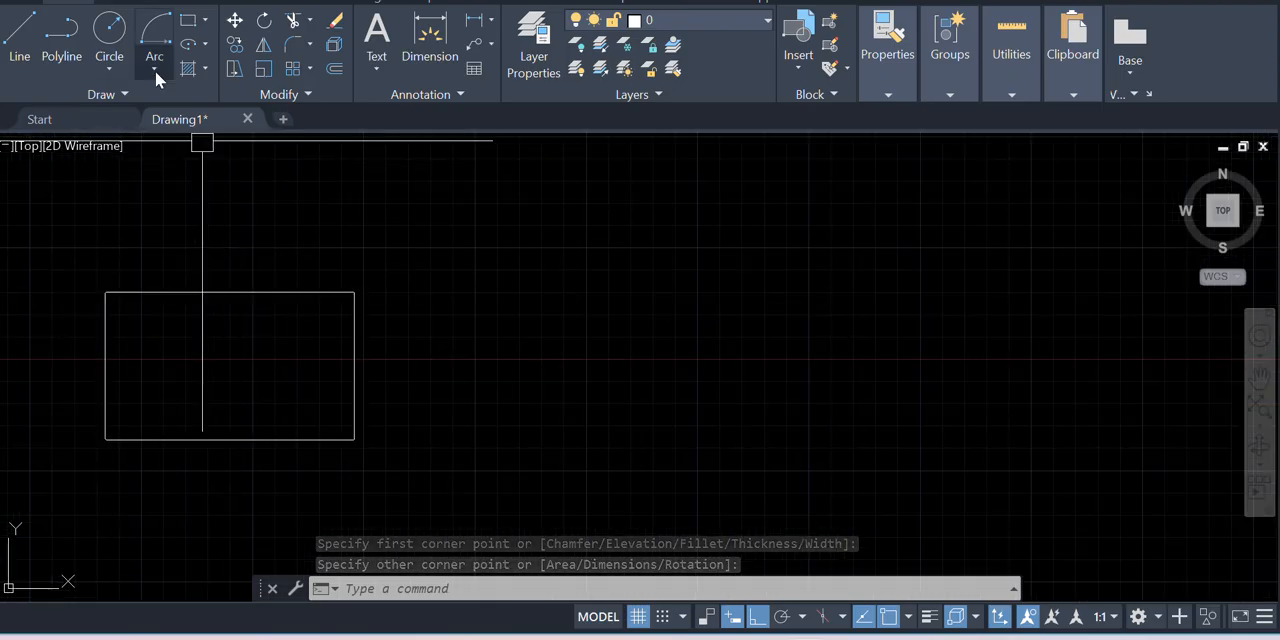
pyautogui.click(109, 32)
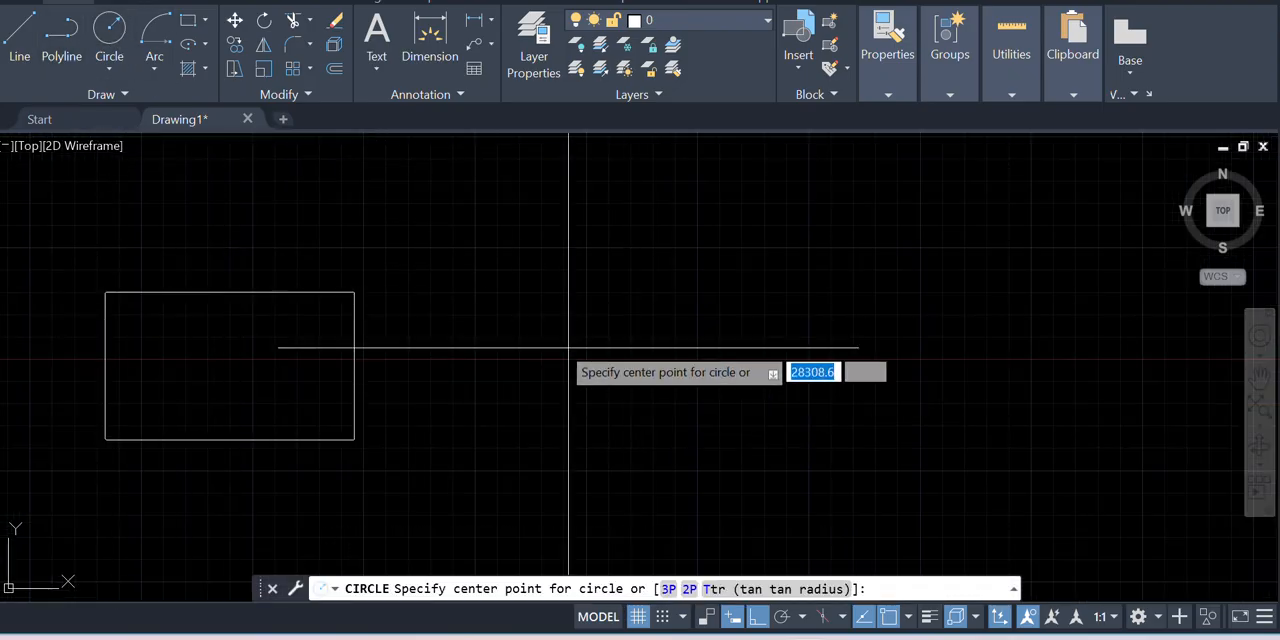
pyautogui.click(487, 295)
pyautogui.click(525, 342)
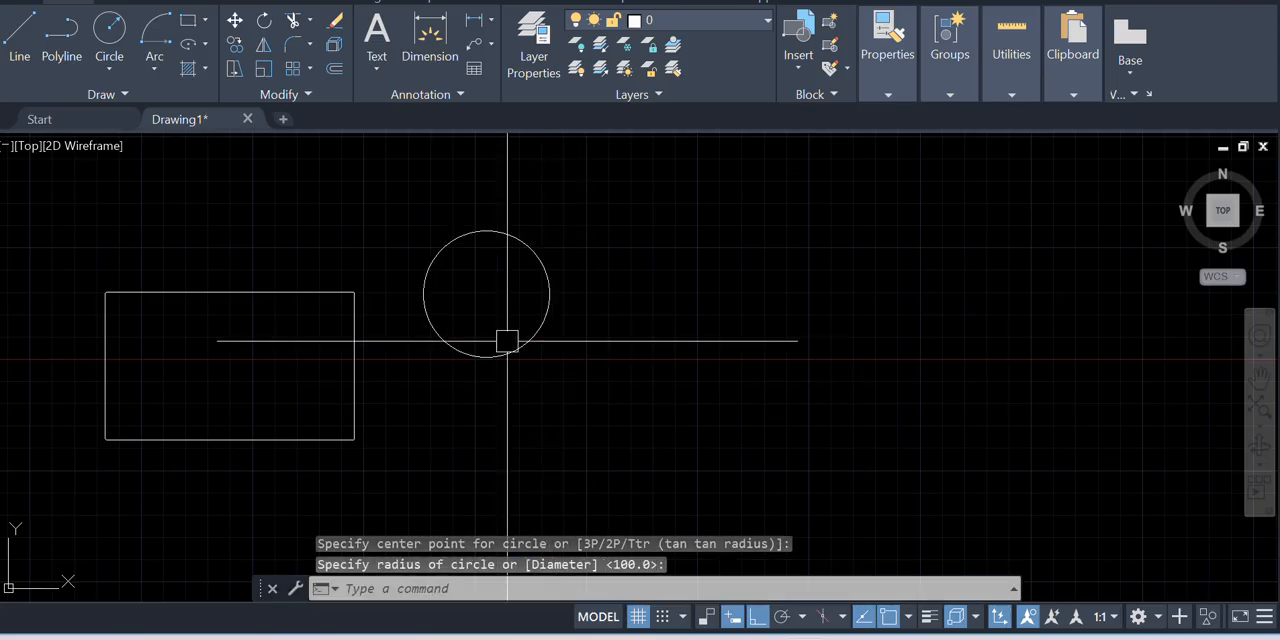
# Start a Hatch inside the rectangle and set its pattern to SOLID
pyautogui.scroll(-2, 680, 345)
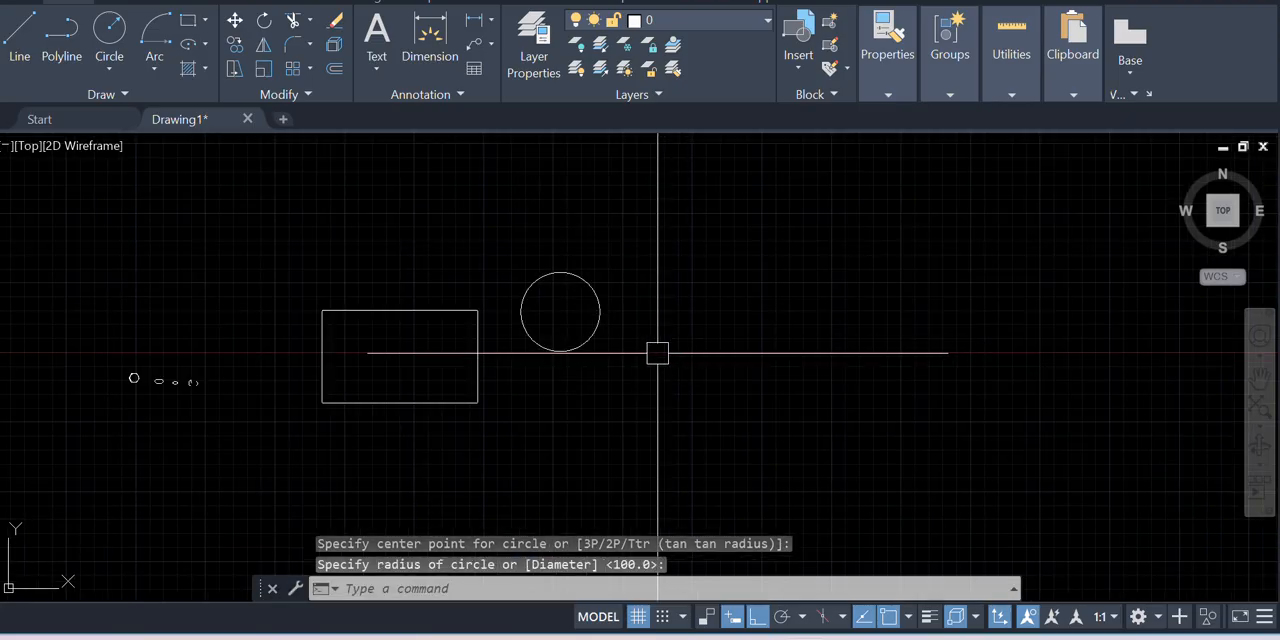
pyautogui.click(187, 68)
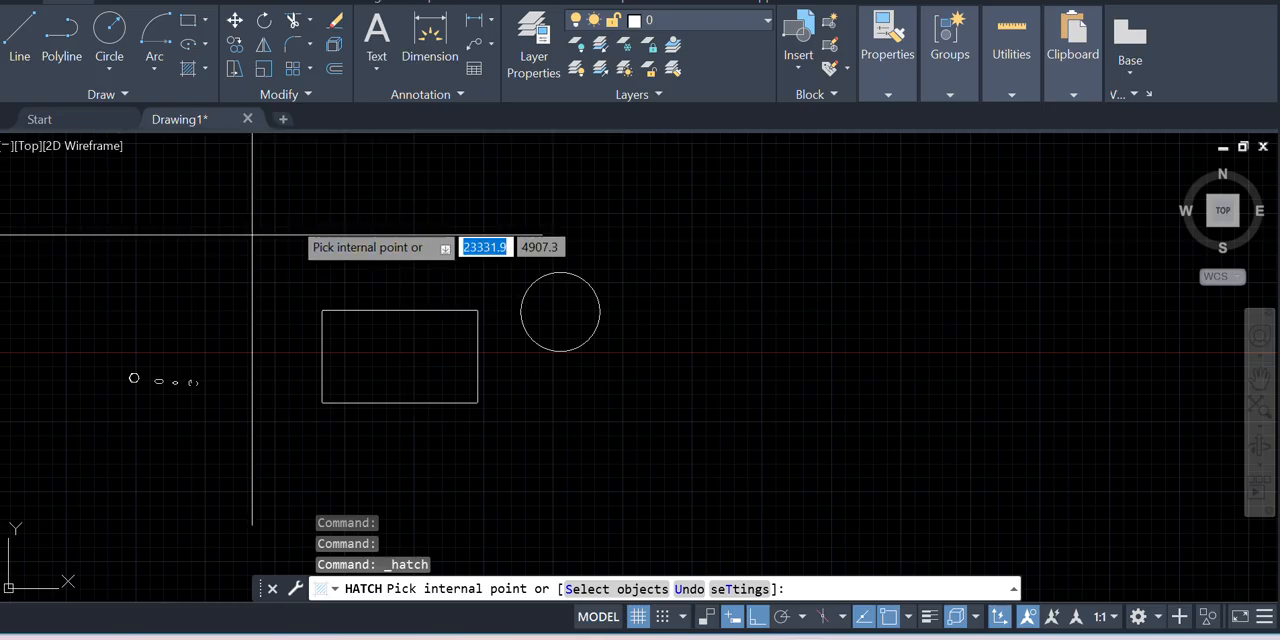
pyautogui.click(381, 362)
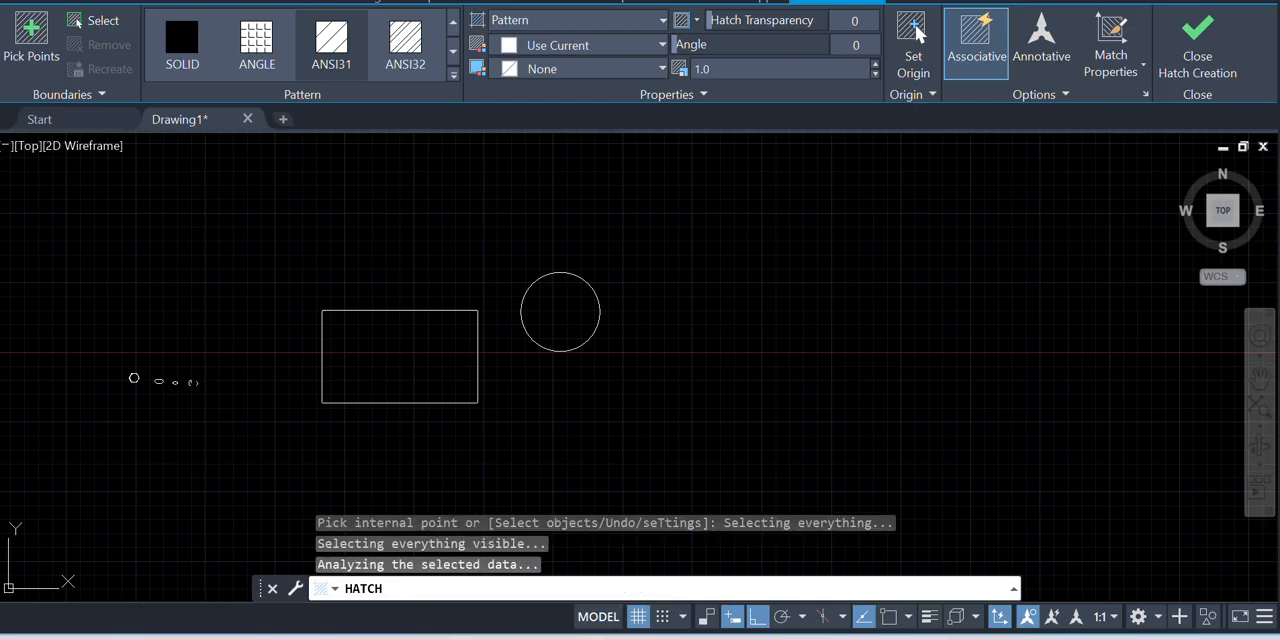
pyautogui.scroll(-2, 430, 368)
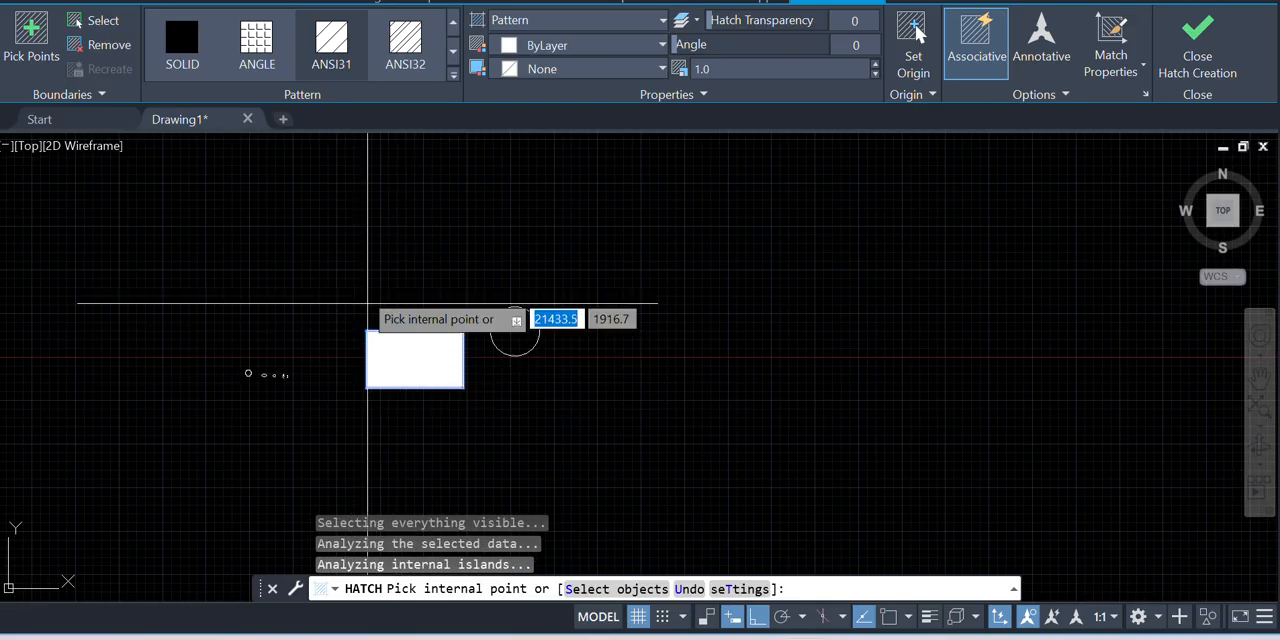
pyautogui.click(205, 50)
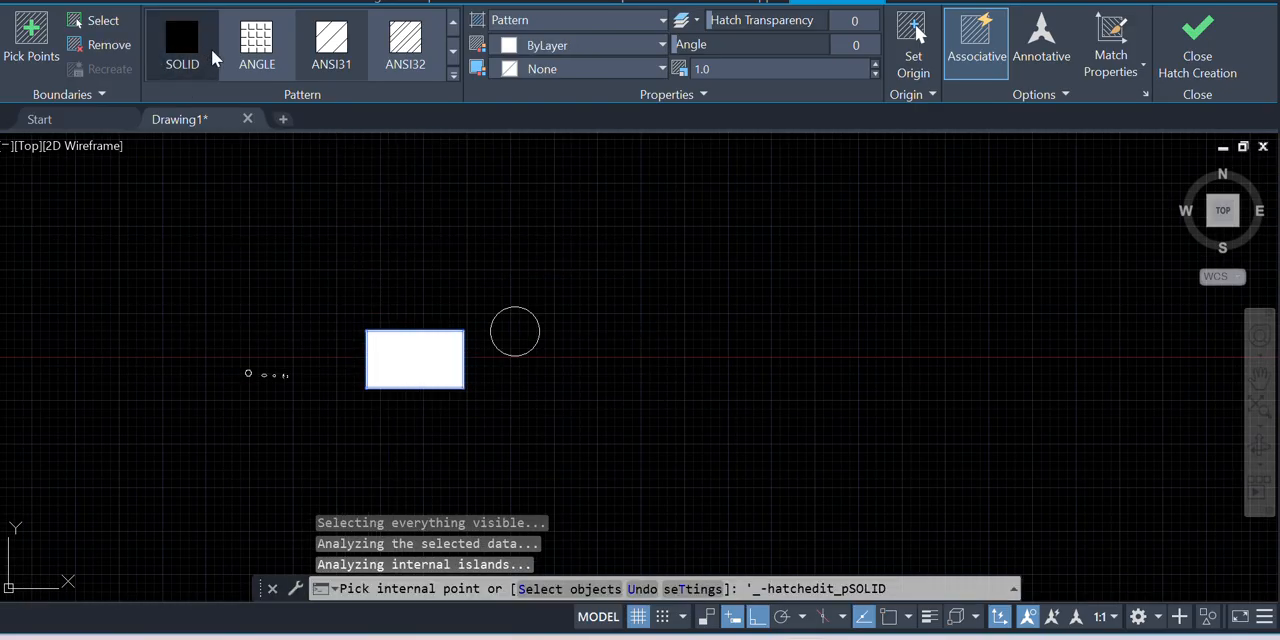
pyautogui.scroll(3, 425, 365)
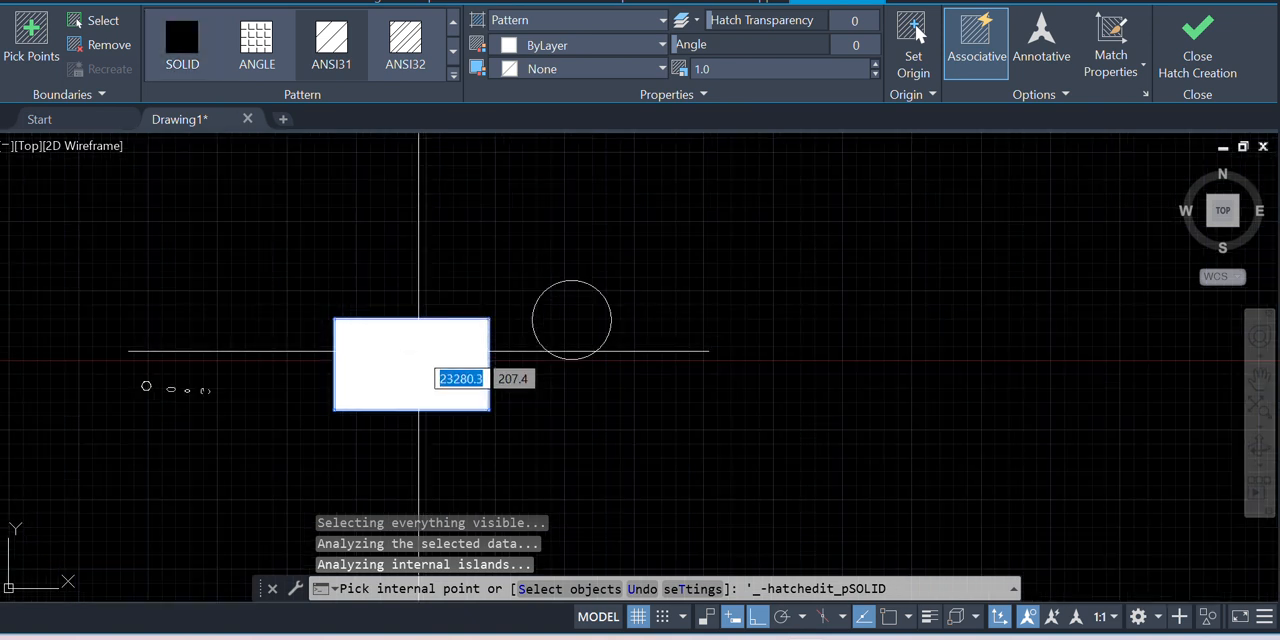
# Try the ANGLE and ANSI31 patterns on the rectangle's hatch
pyautogui.scroll(-2, 431, 371)
pyautogui.click(262, 42)
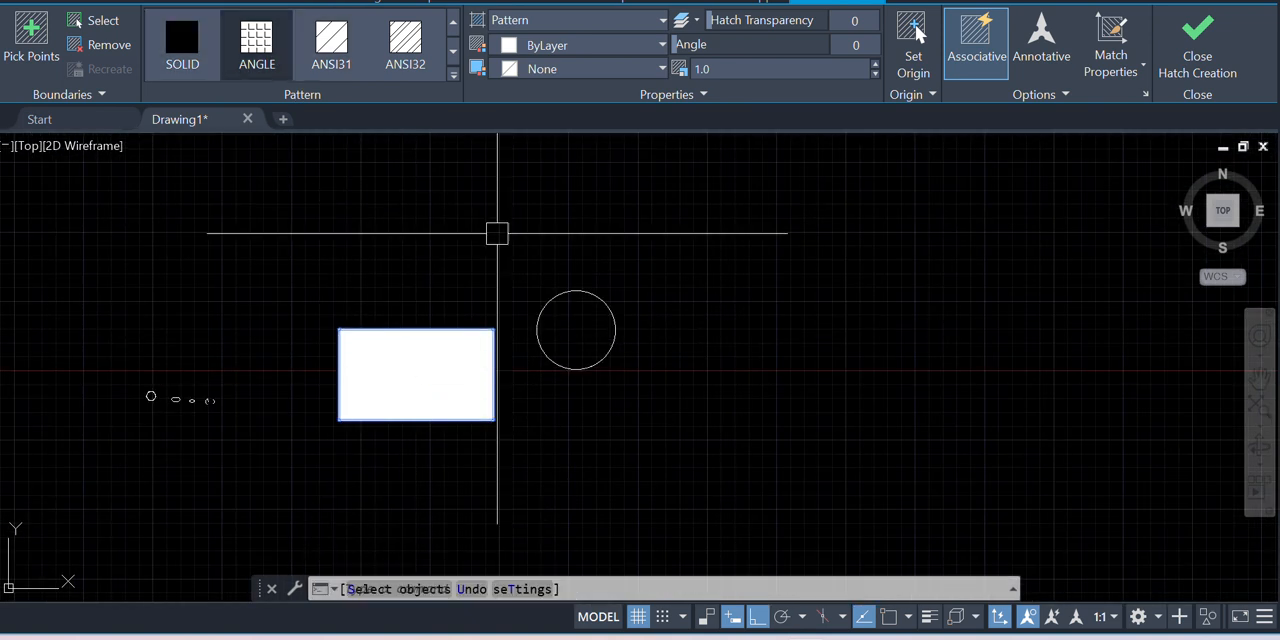
pyautogui.click(340, 62)
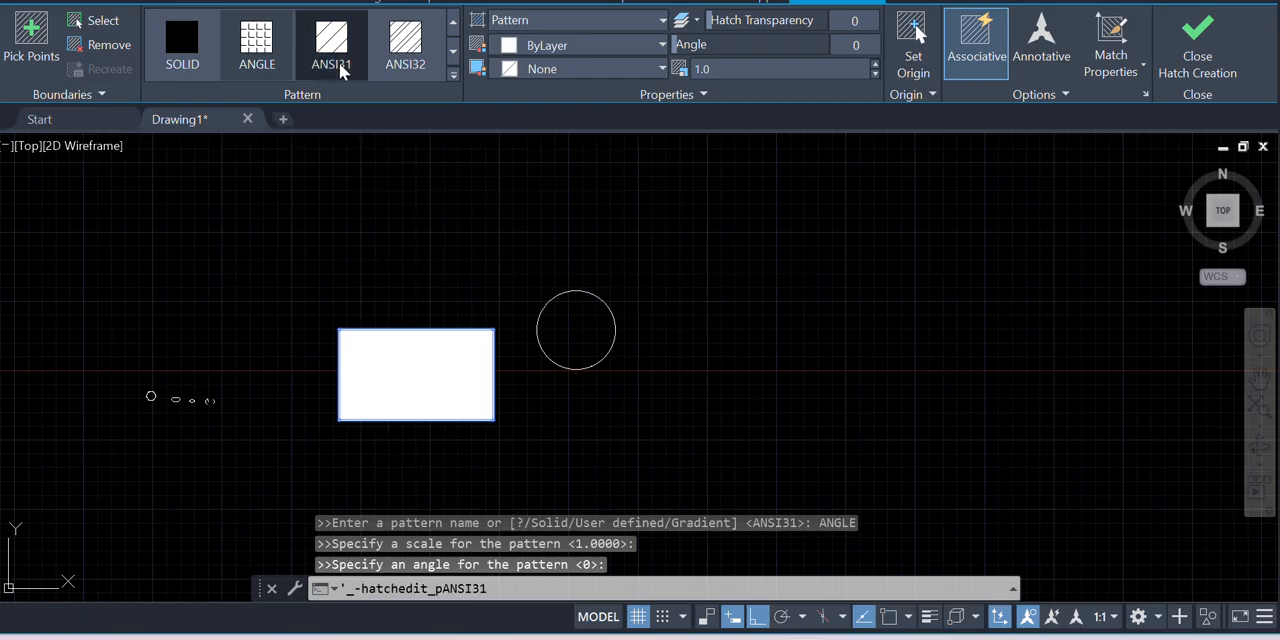
# Set the hatch pattern to AR-CONC and add the circle's interior to the same hatch
pyautogui.click(451, 75)
pyautogui.scroll(-1, 286, 195)
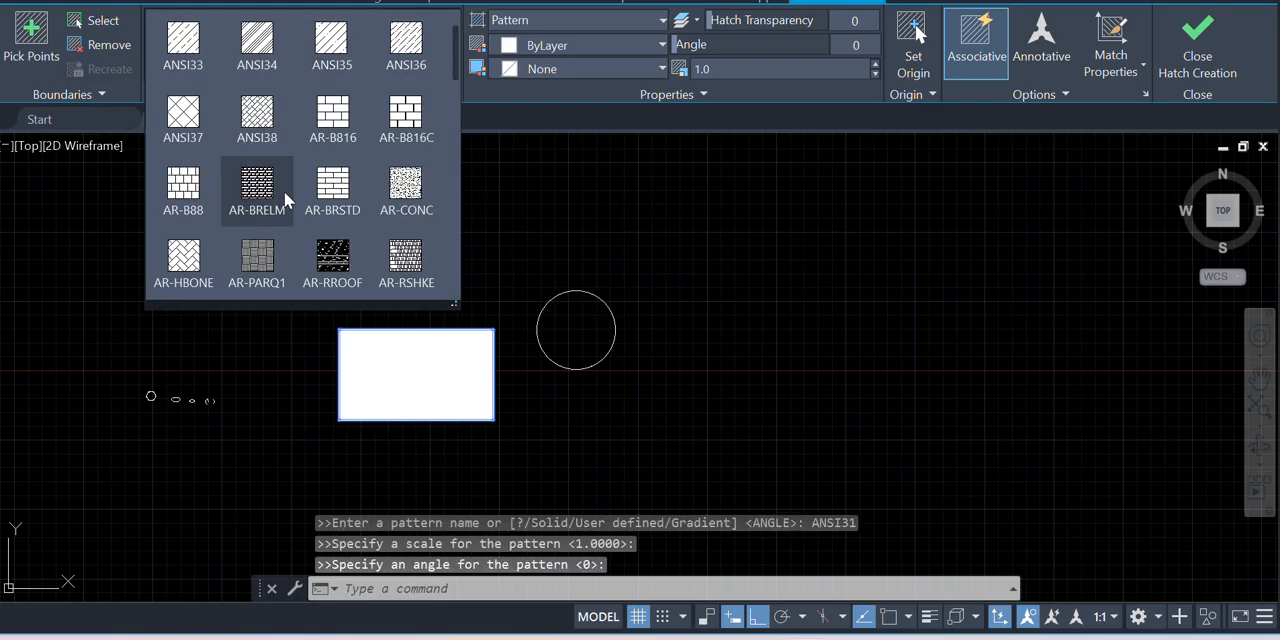
pyautogui.click(410, 180)
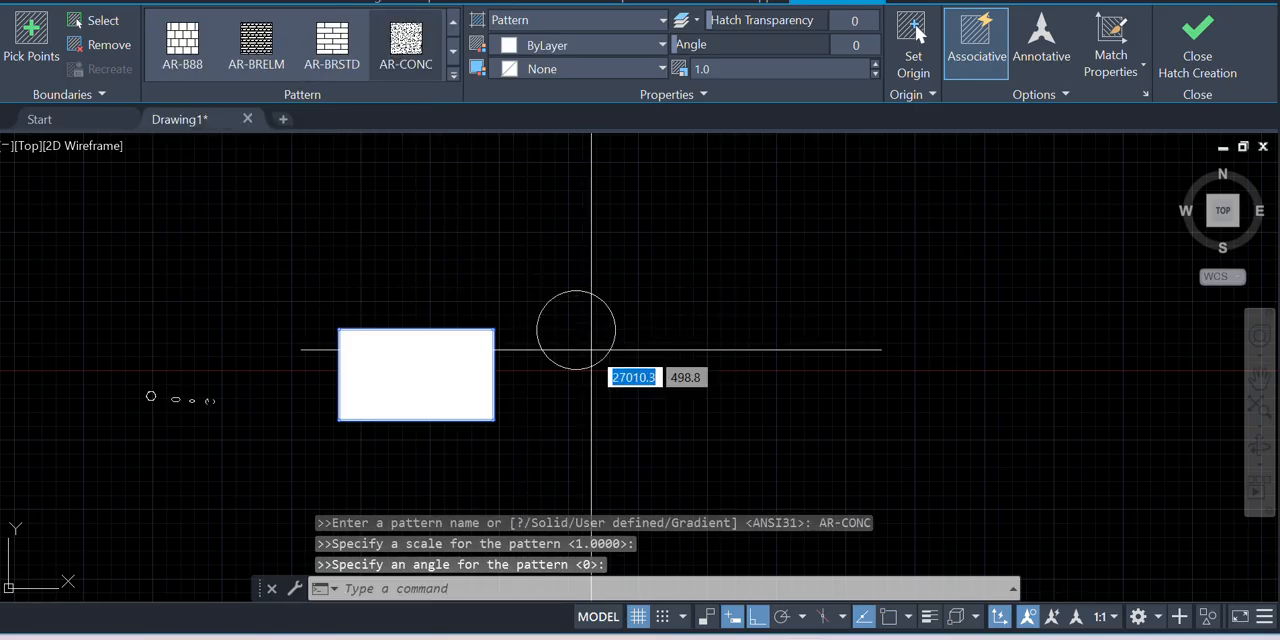
pyautogui.scroll(2, 605, 321)
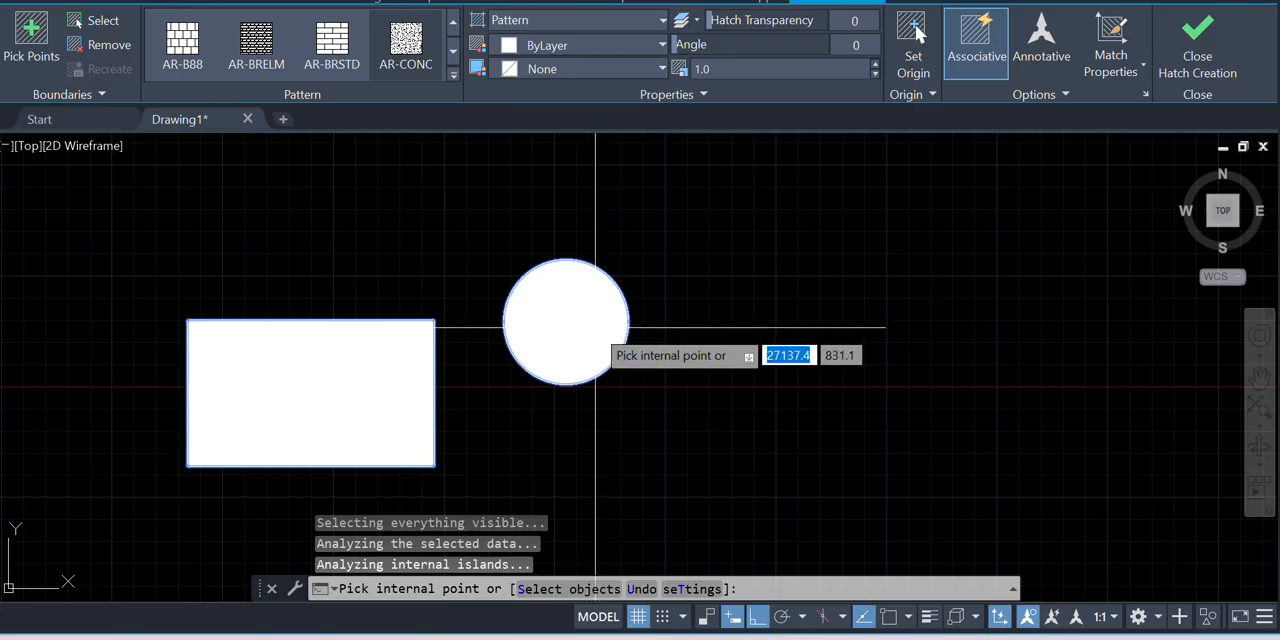
pyautogui.press('Escape')
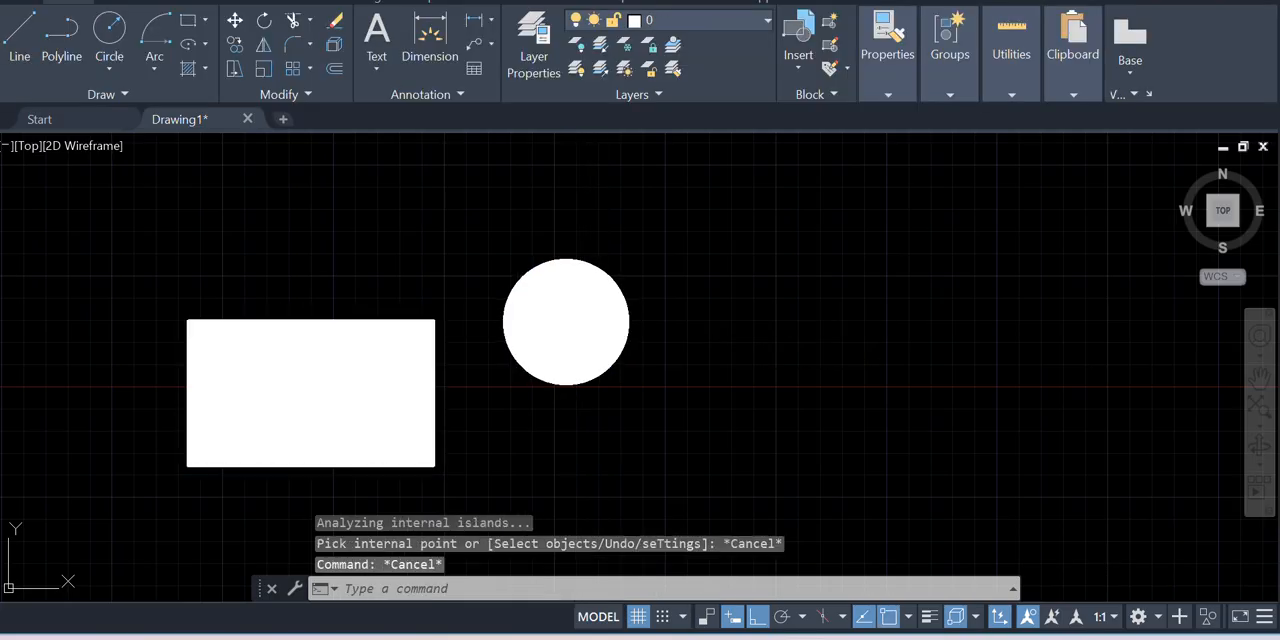
# Erase the rectangle and the circle together with their shared hatch
pyautogui.click(566, 323)
pyautogui.scroll(-2, 651, 318)
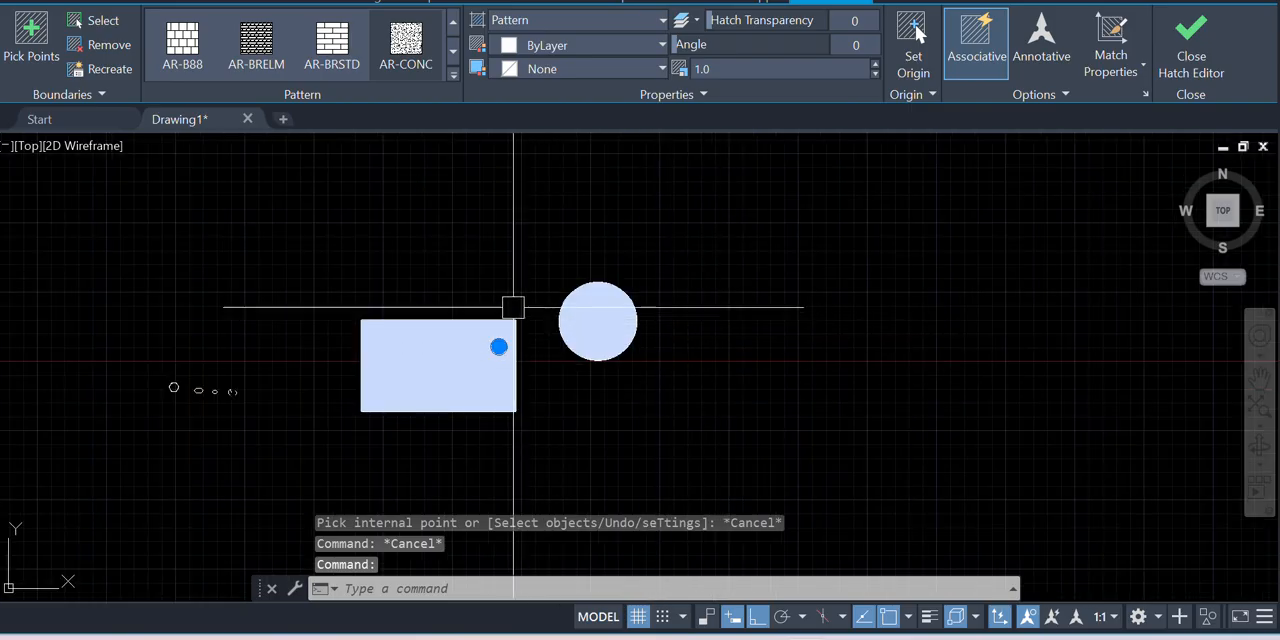
pyautogui.scroll(-2, 652, 338)
pyautogui.scroll(2, 554, 350)
pyautogui.press('Escape')
pyautogui.click(816, 397)
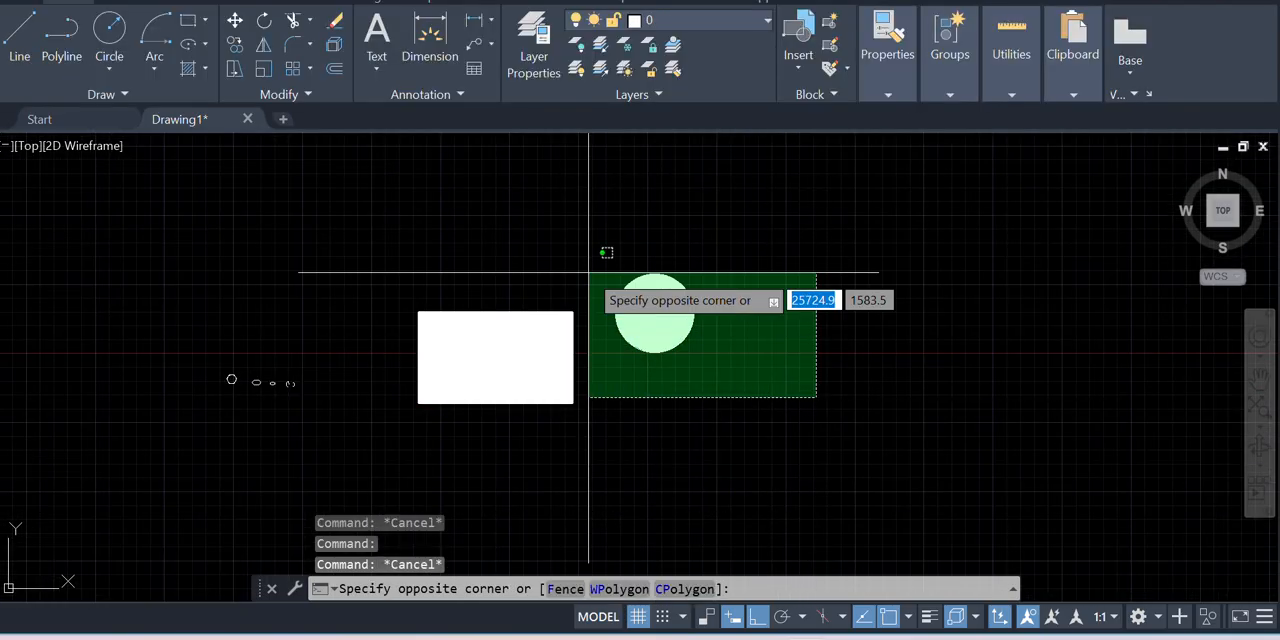
pyautogui.click(300, 240)
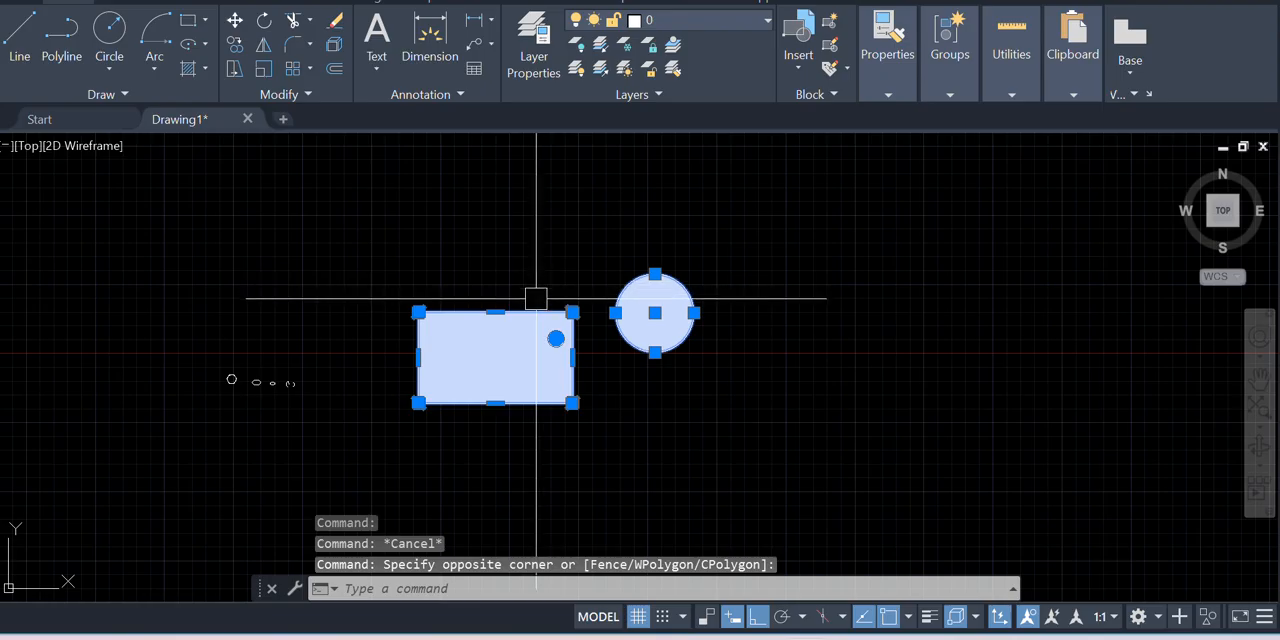
pyautogui.press('Delete')
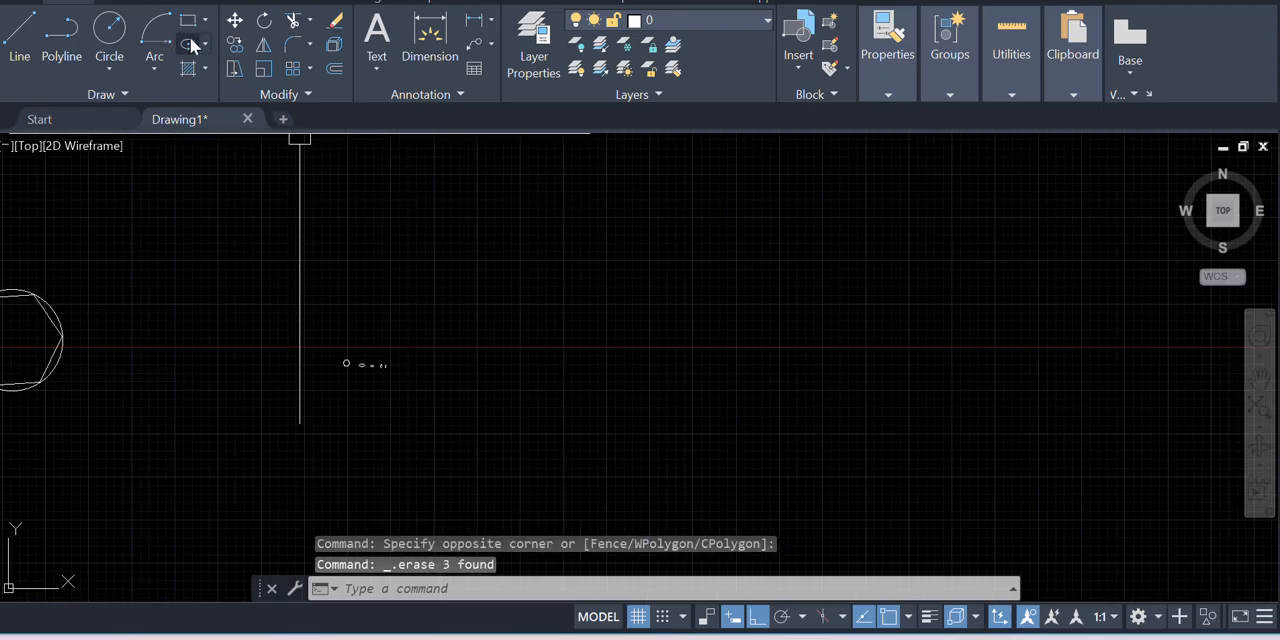
# Draw a rectangle in the empty area beyond the row of small shapes
pyautogui.click(187, 20)
pyautogui.click(483, 250)
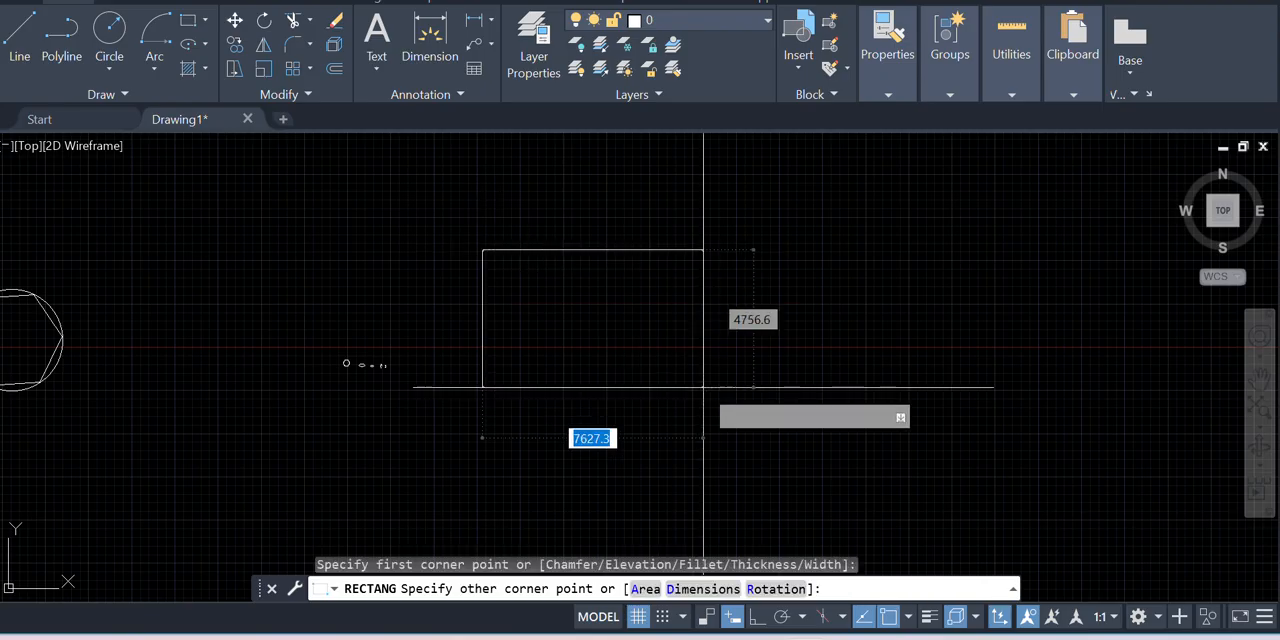
pyautogui.click(740, 408)
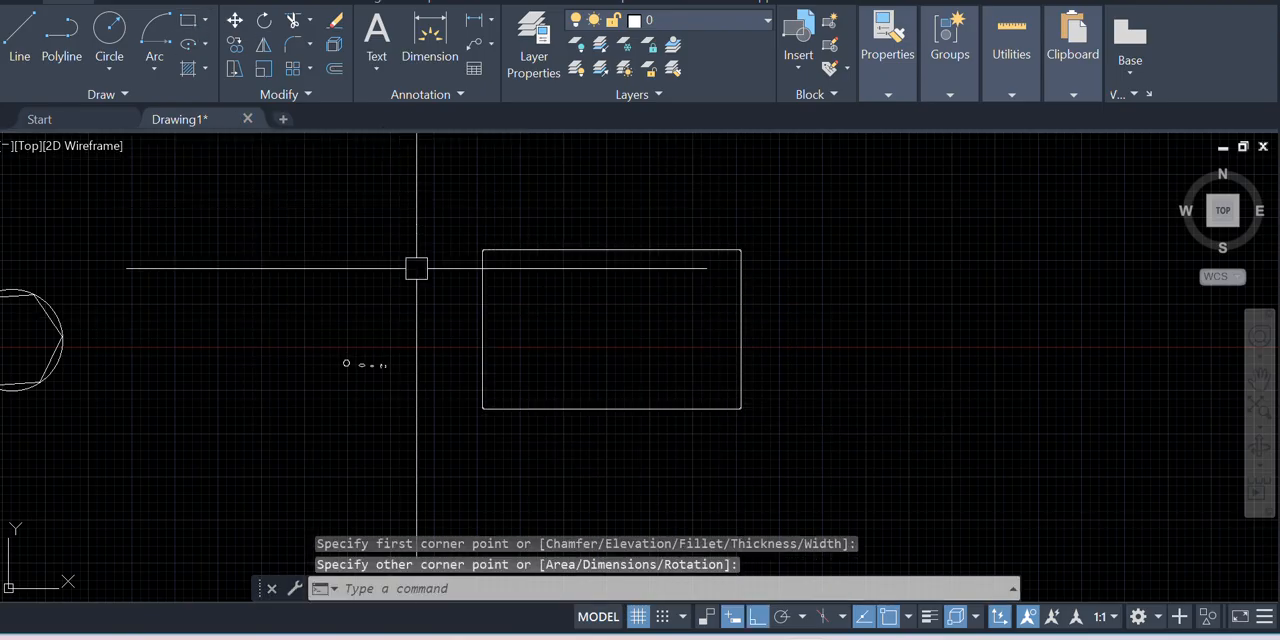
pyautogui.scroll(-2, 358, 345)
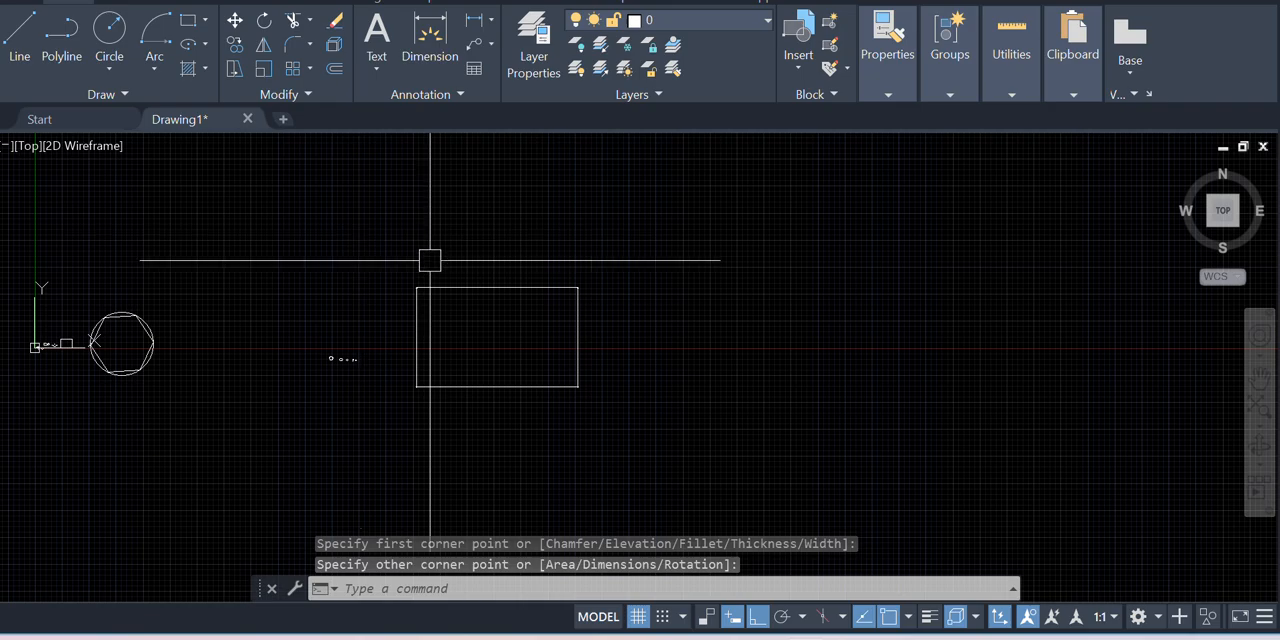
pyautogui.scroll(-2, 490, 290)
pyautogui.scroll(2, 532, 313)
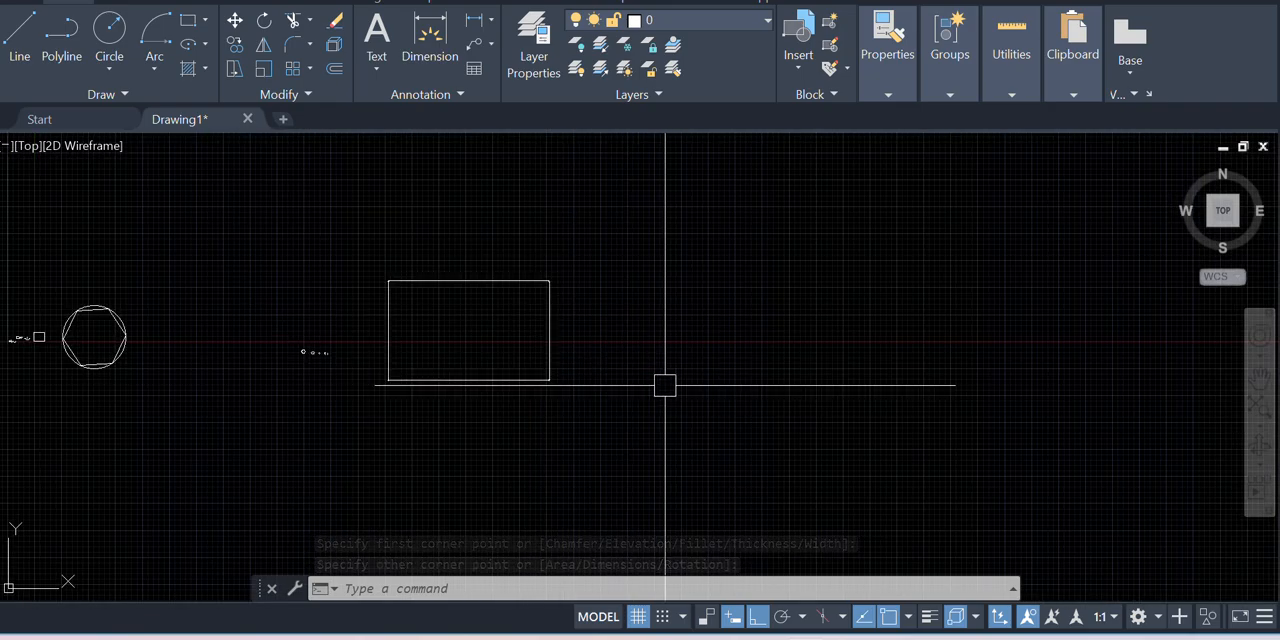
# Hatch the rectangle's interior with the AR-B88 pattern
pyautogui.press('Return')
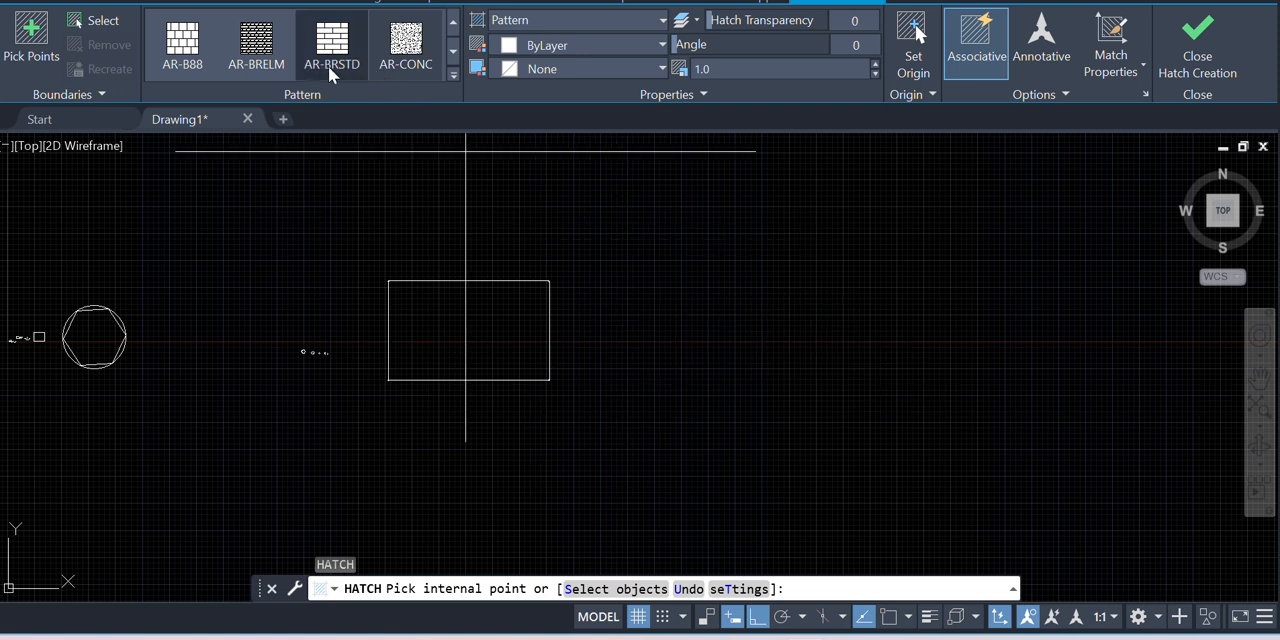
pyautogui.click(188, 52)
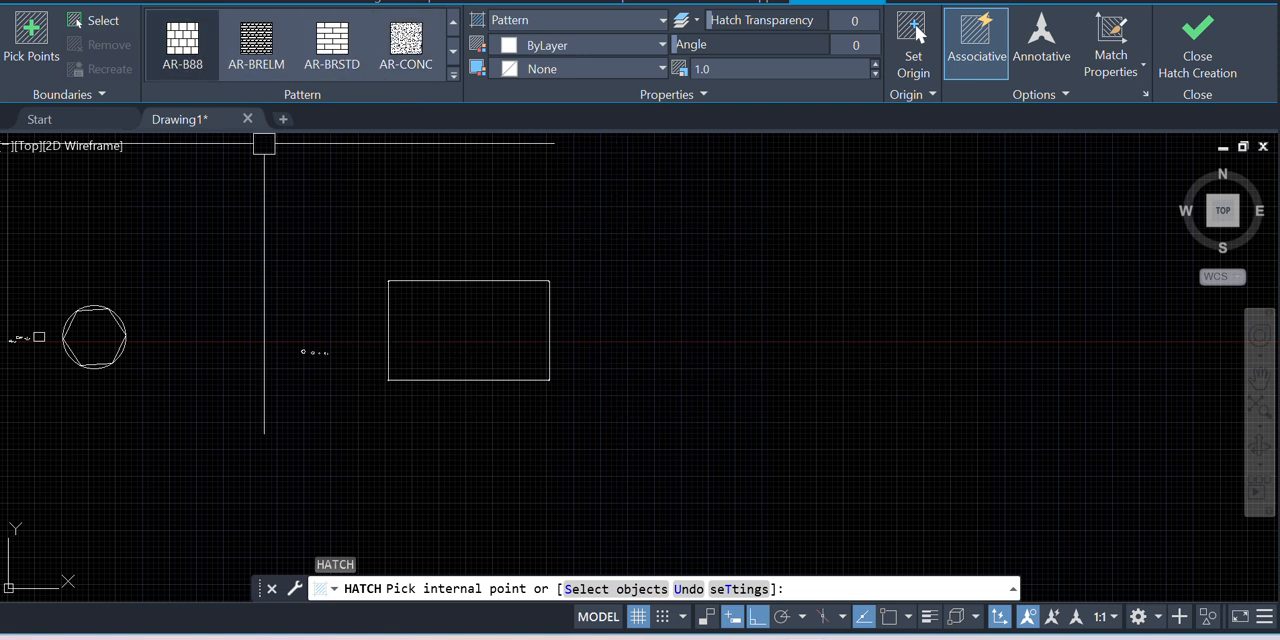
pyautogui.click(515, 338)
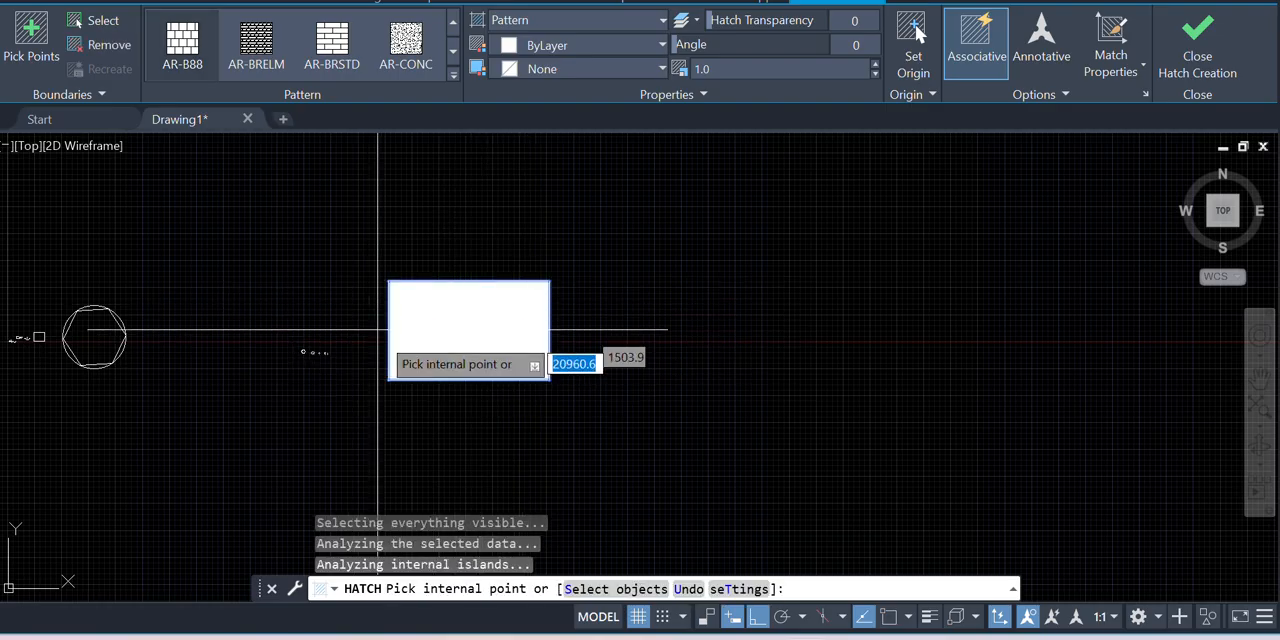
pyautogui.press('Escape')
pyautogui.scroll(-2, 489, 375)
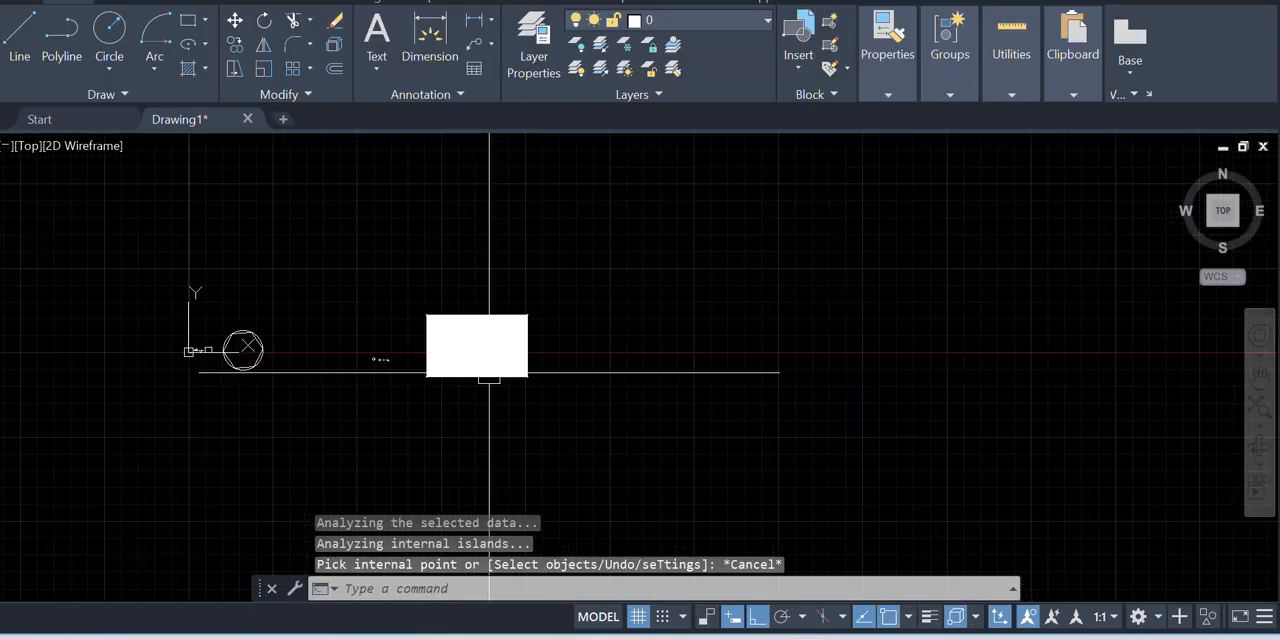
# Set the rectangle's hatch pattern scale to 100
pyautogui.click(500, 346)
pyautogui.scroll(3, 490, 346)
pyautogui.scroll(-1, 515, 302)
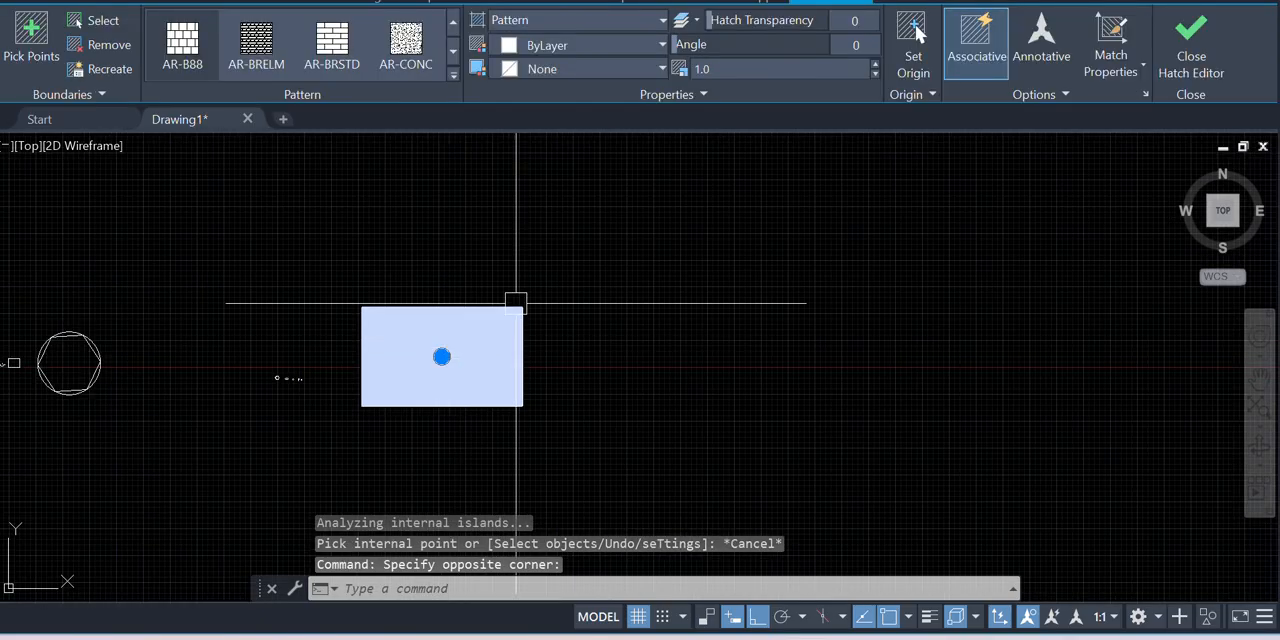
pyautogui.doubleClick(727, 71)
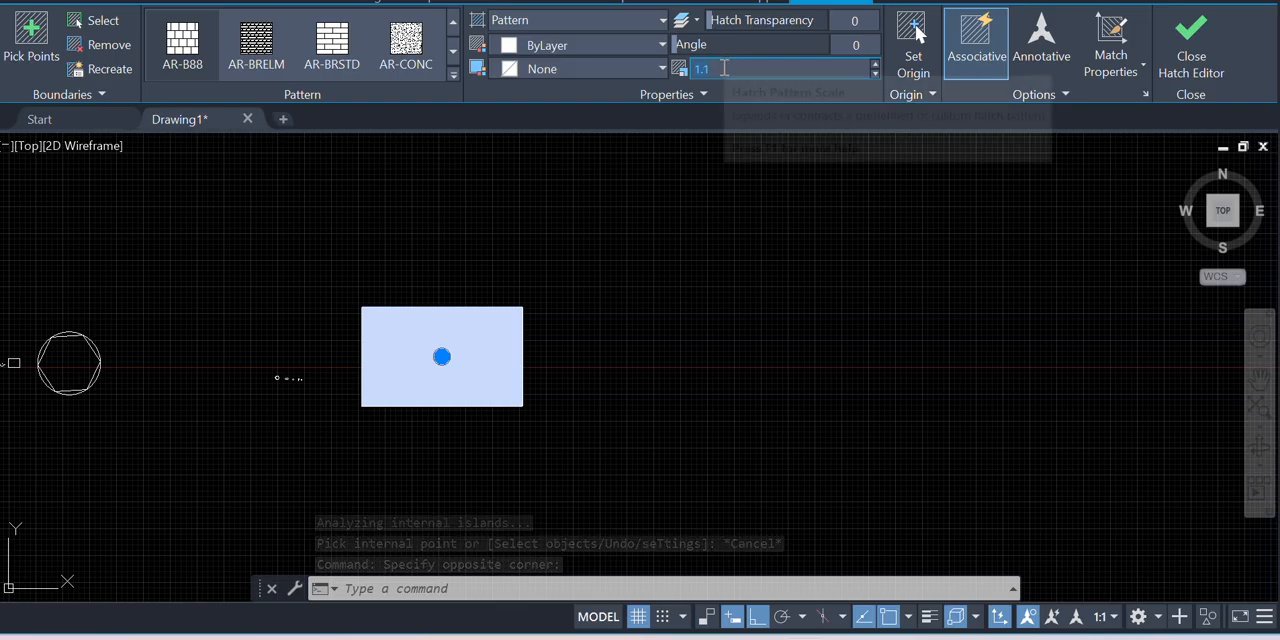
pyautogui.write('100')
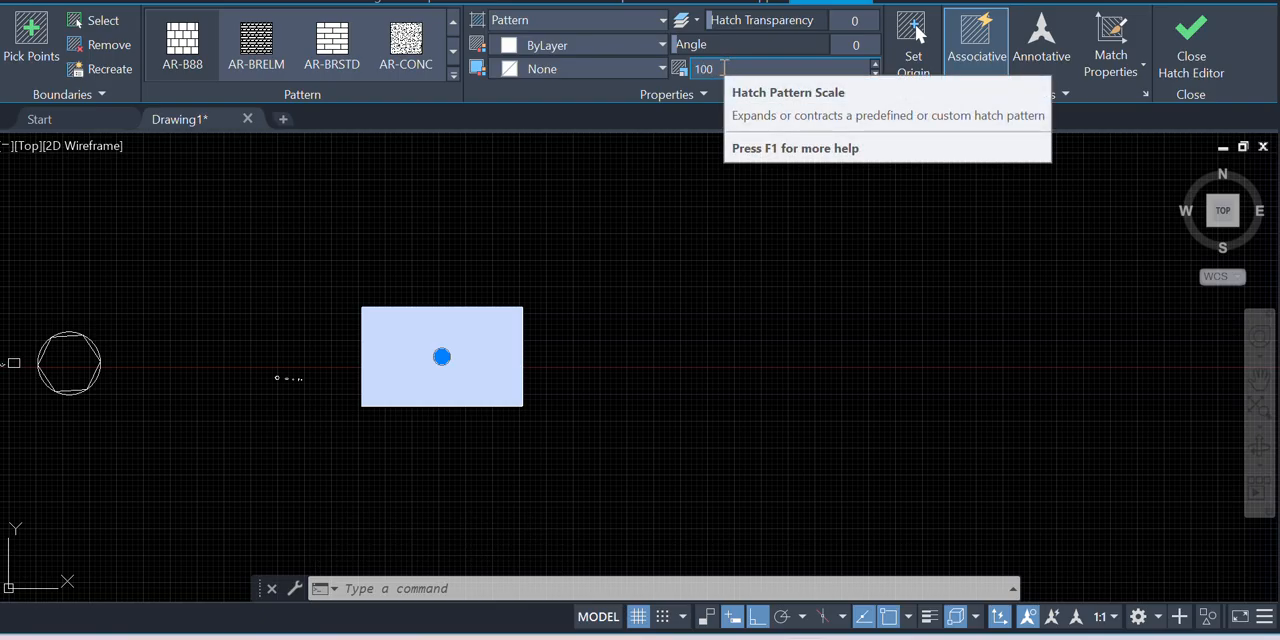
pyautogui.press('Return')
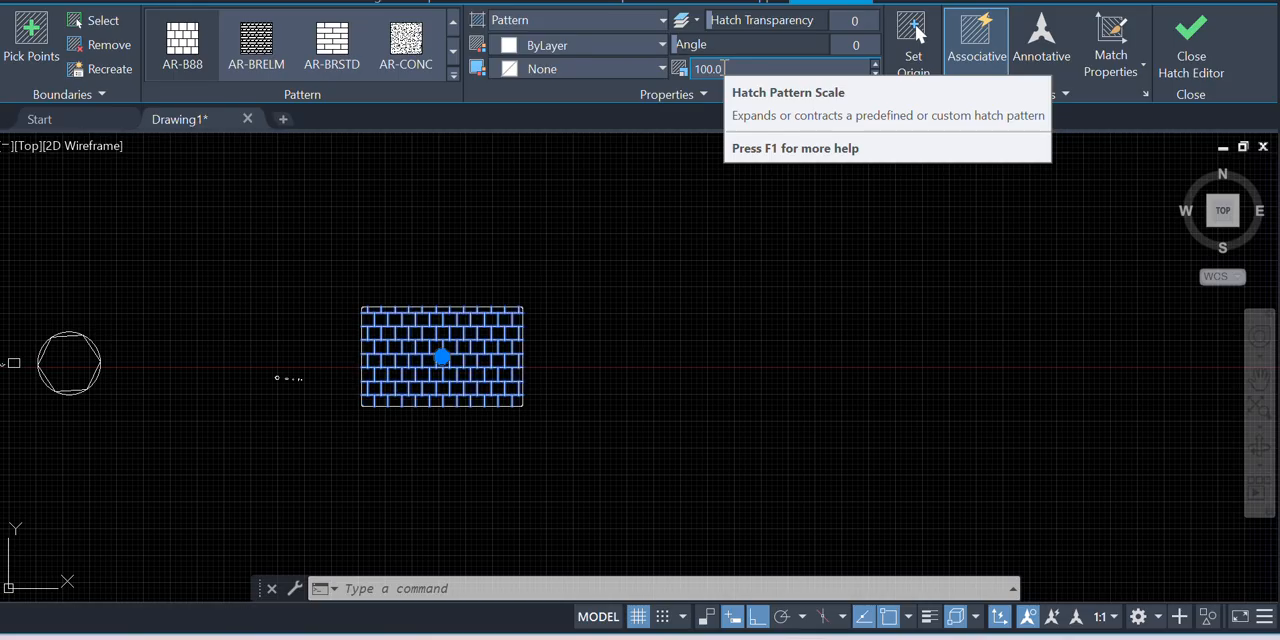
pyautogui.click(777, 206)
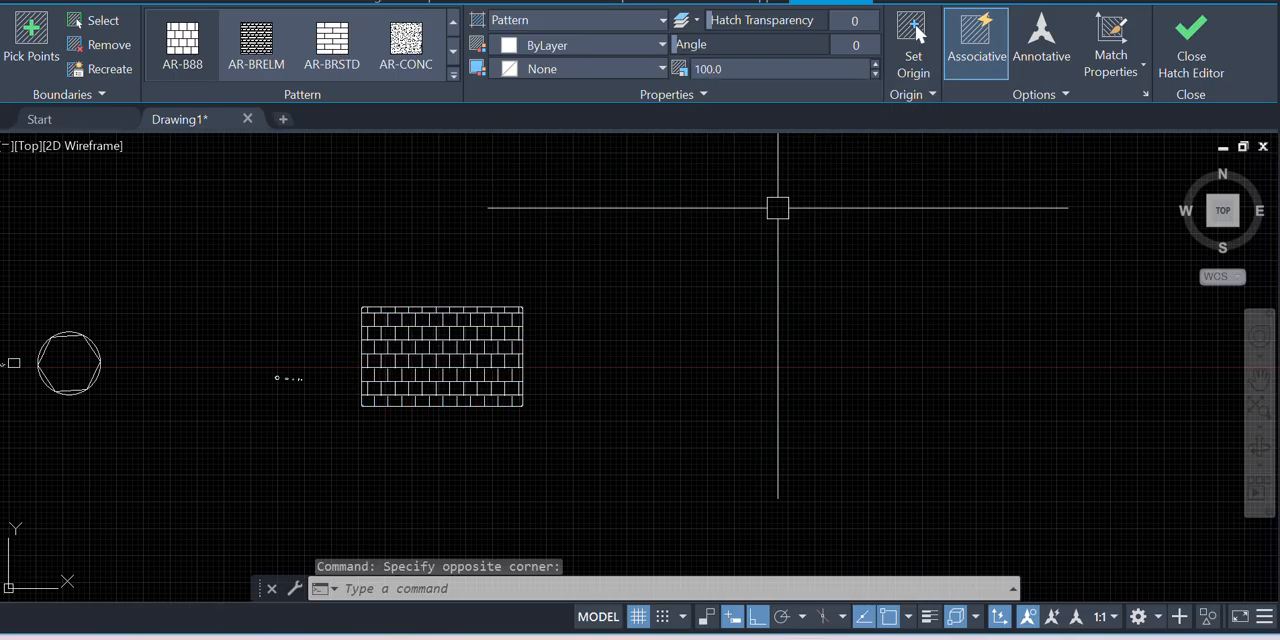
pyautogui.press('Escape')
# Draw a center-radius circle beside the brick-hatched rectangle, close to its upper corner
pyautogui.scroll(4, 457, 357)
pyautogui.scroll(-4, 457, 357)
pyautogui.scroll(4, 370, 330)
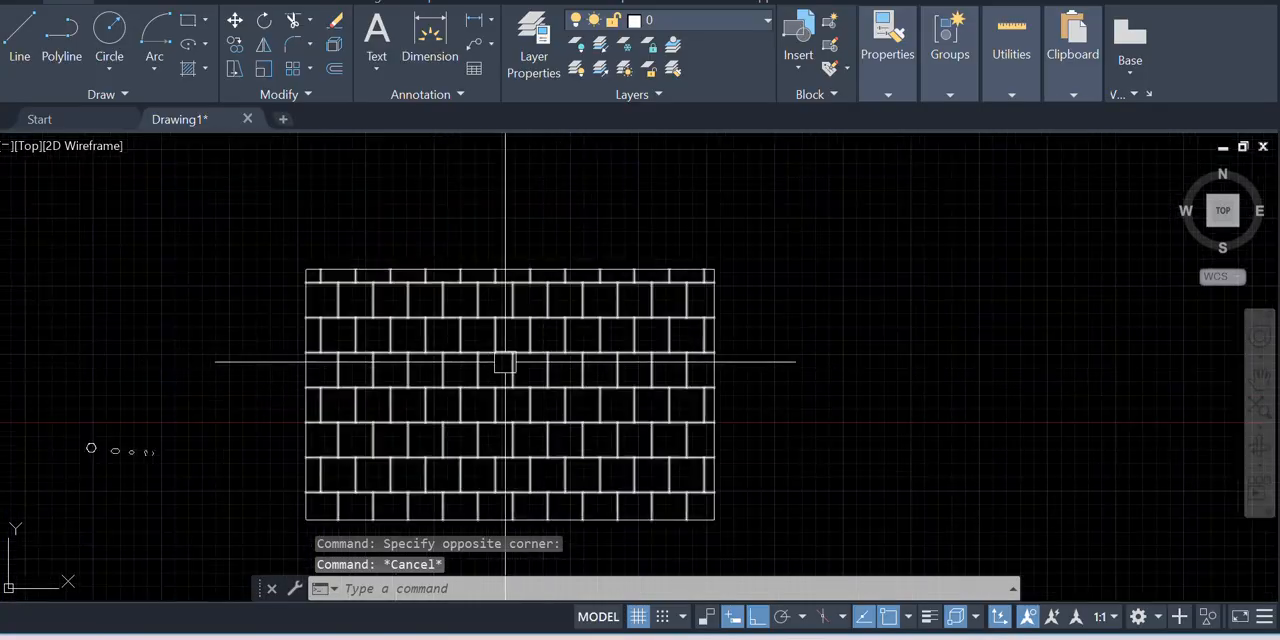
pyautogui.scroll(-2, 332, 336)
pyautogui.scroll(2, 508, 357)
pyautogui.scroll(-2, 337, 314)
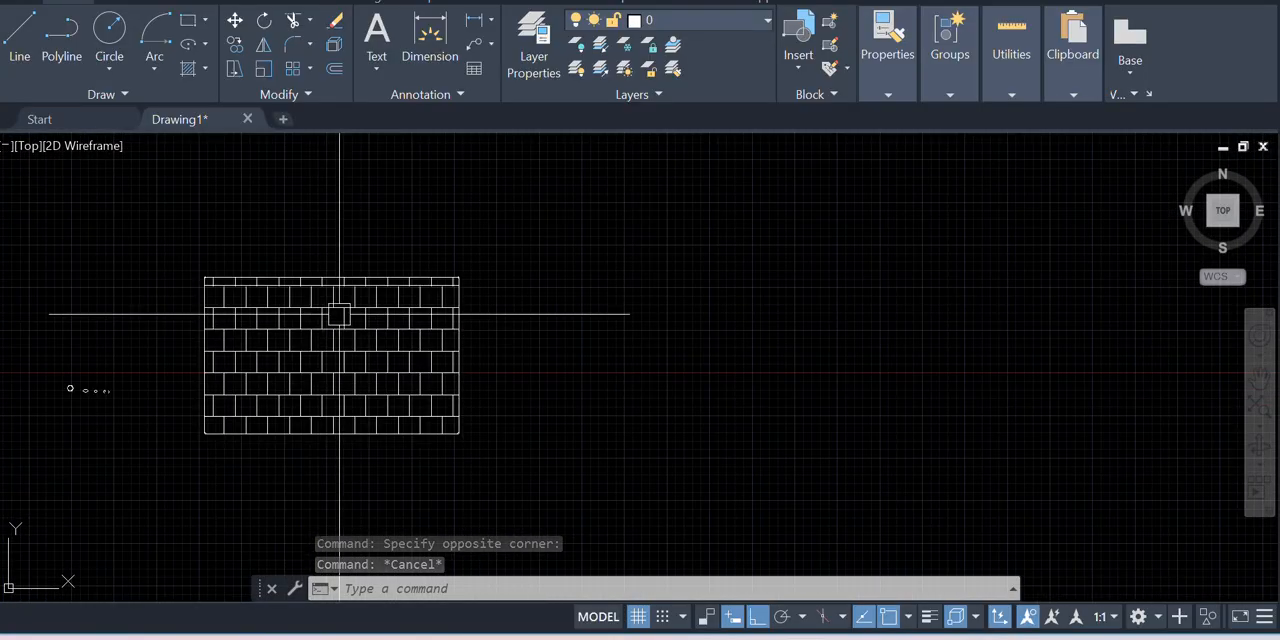
pyautogui.click(118, 55)
pyautogui.click(169, 104)
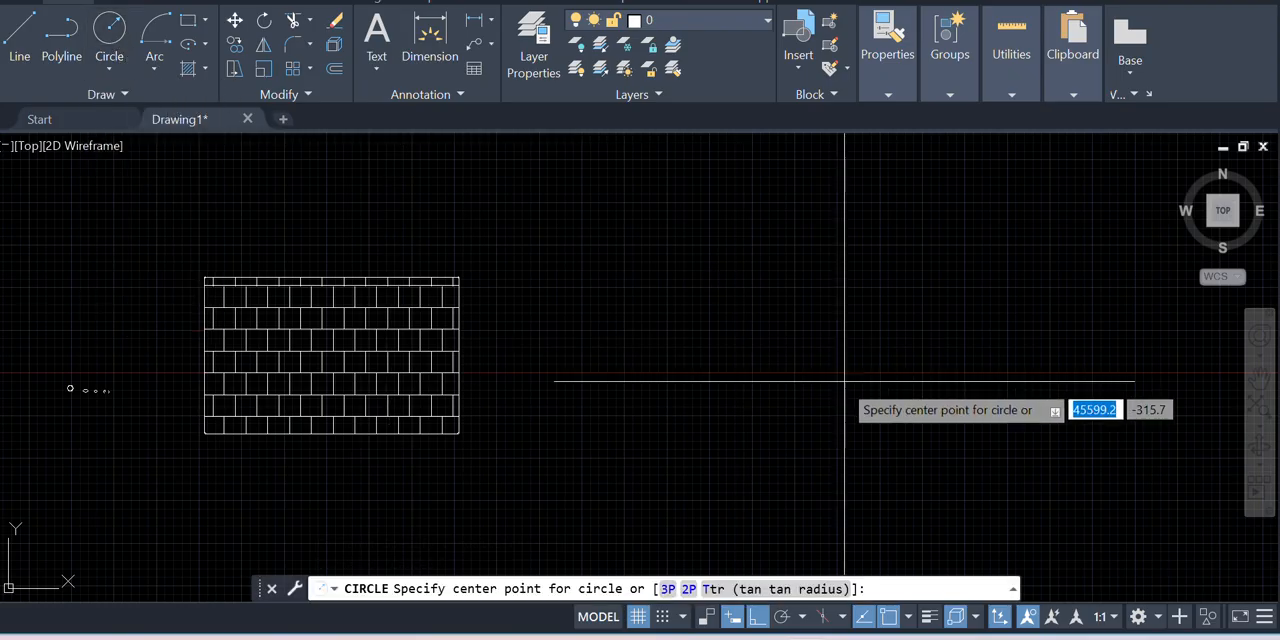
pyautogui.click(602, 288)
pyautogui.click(710, 350)
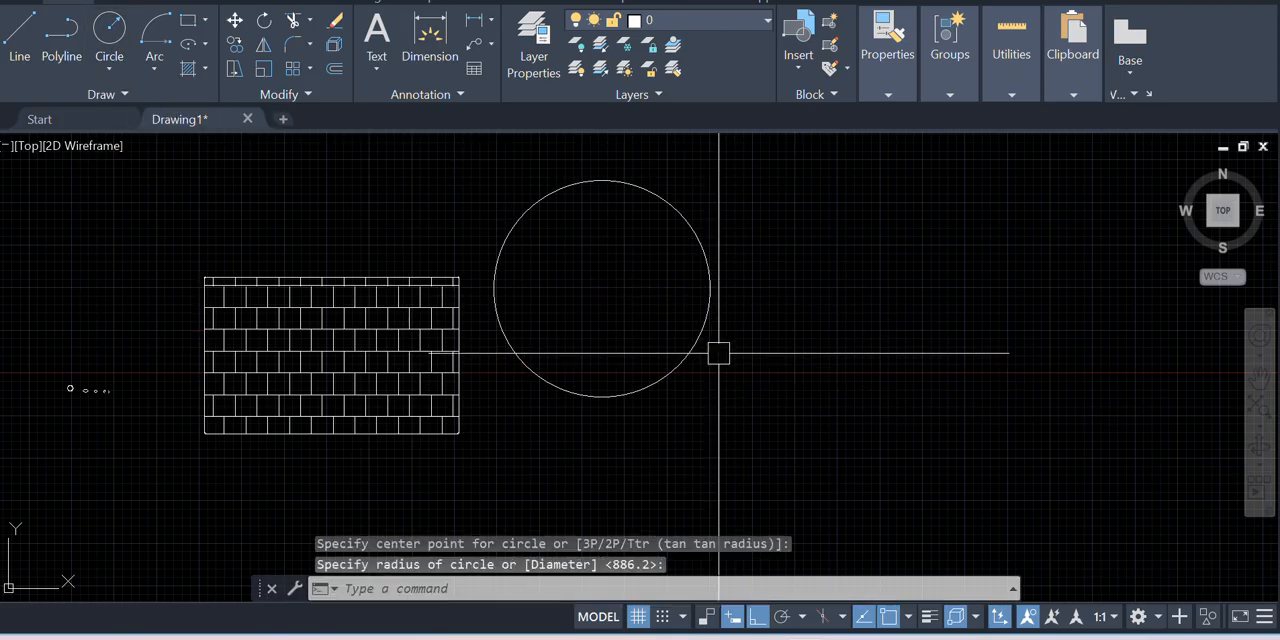
# Start a Hatch with the AR-CONC pattern and apply it inside the circle
pyautogui.write('h')
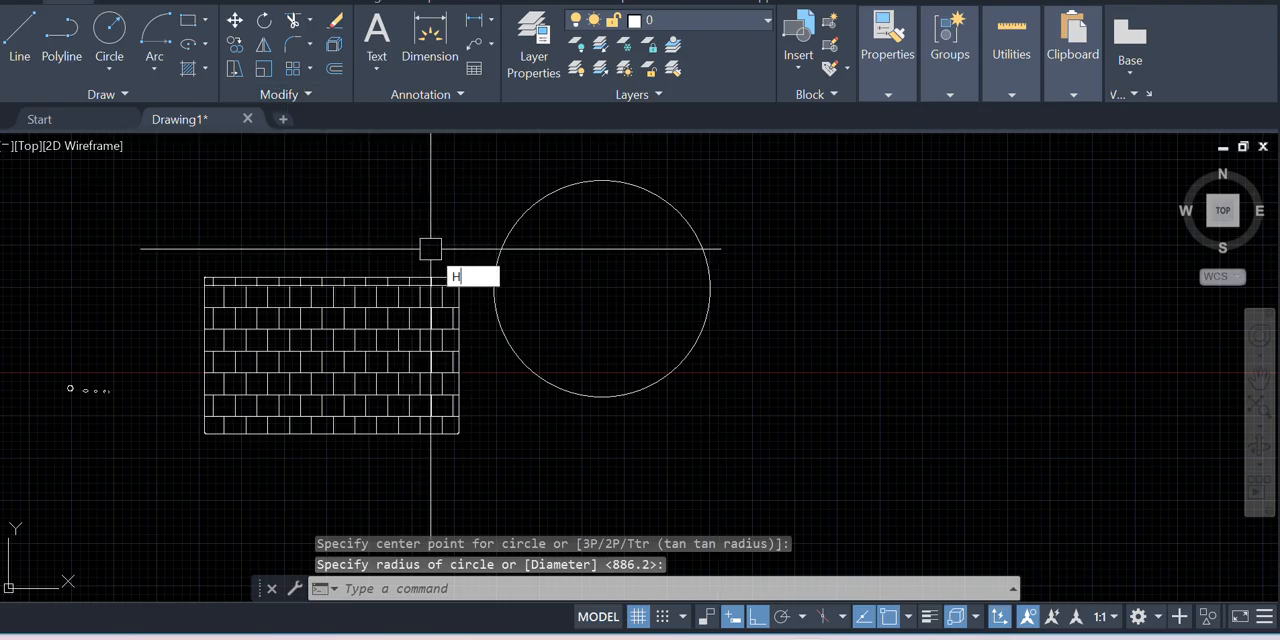
pyautogui.press('Return')
pyautogui.click(403, 50)
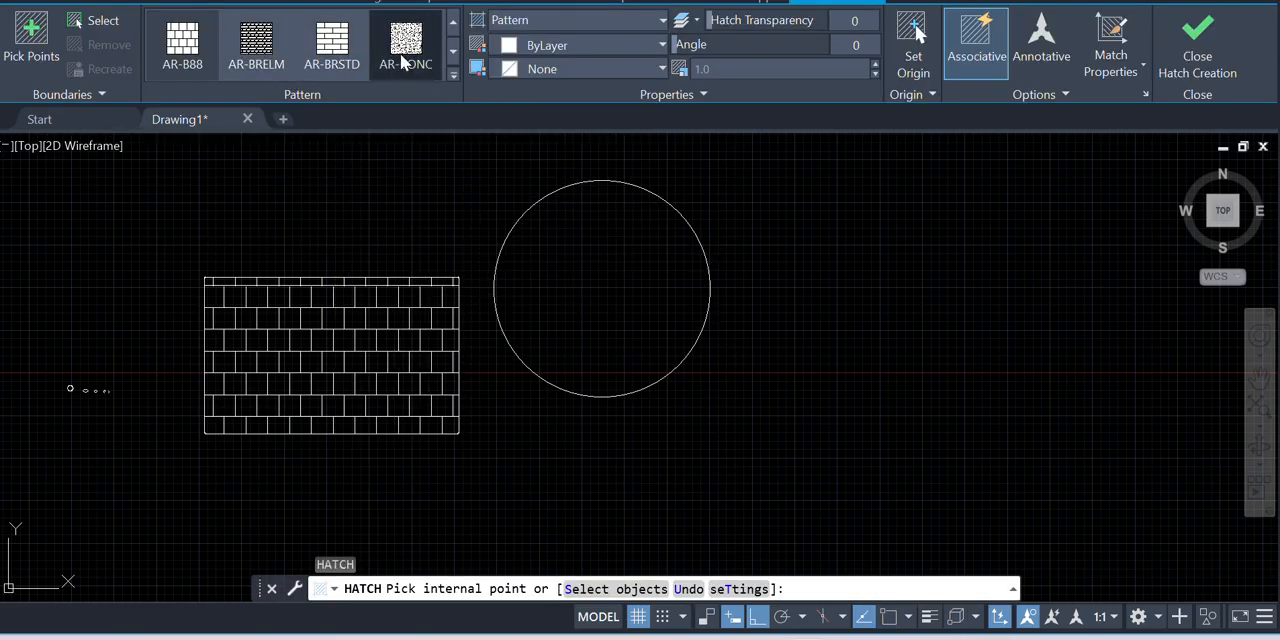
pyautogui.click(603, 262)
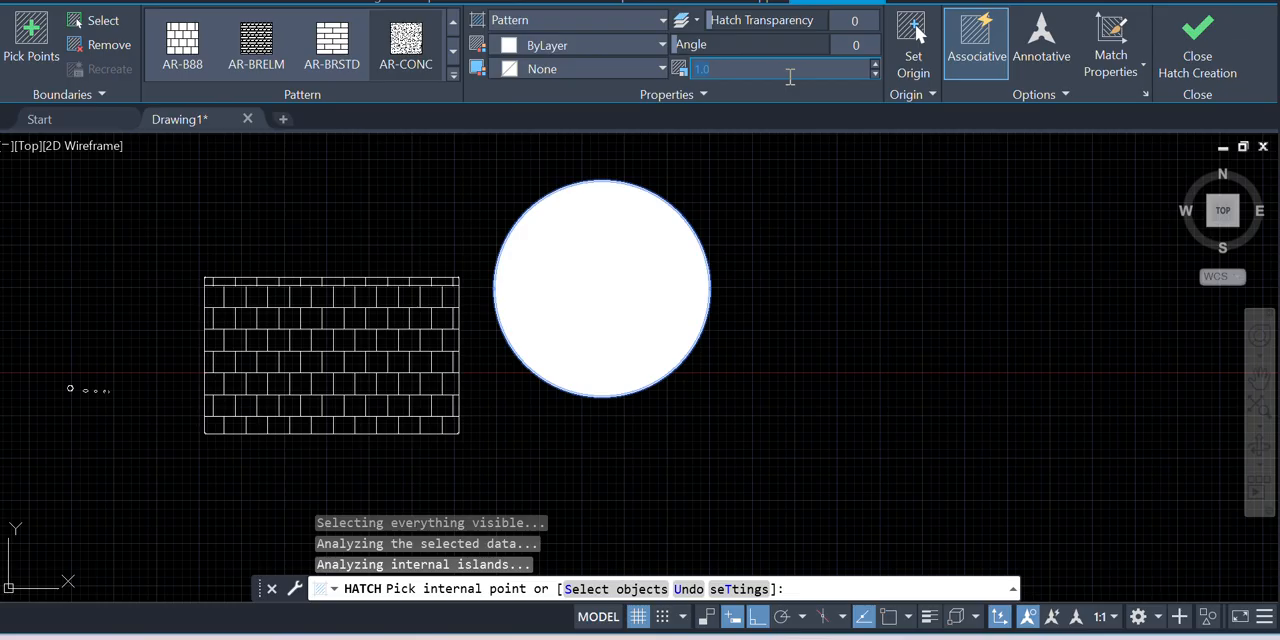
# Set the circle's hatch pattern scale to 100 and finish the hatch
pyautogui.press('Return')
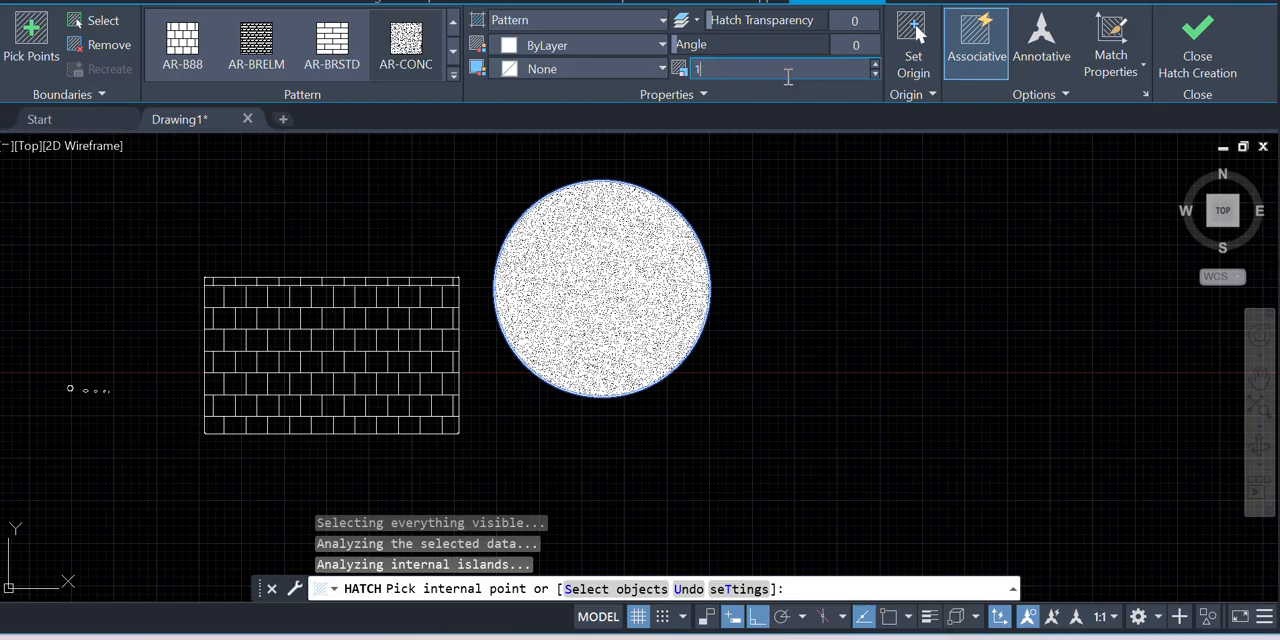
pyautogui.press('Return')
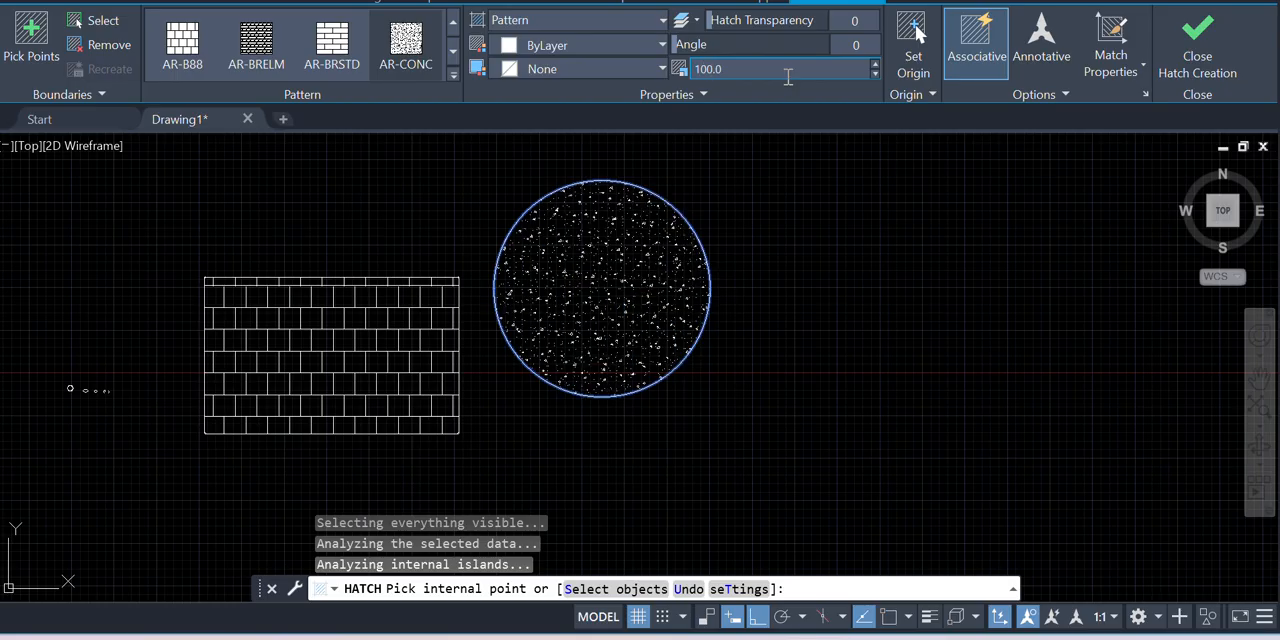
pyautogui.press('Escape')
pyautogui.scroll(8, 543, 243)
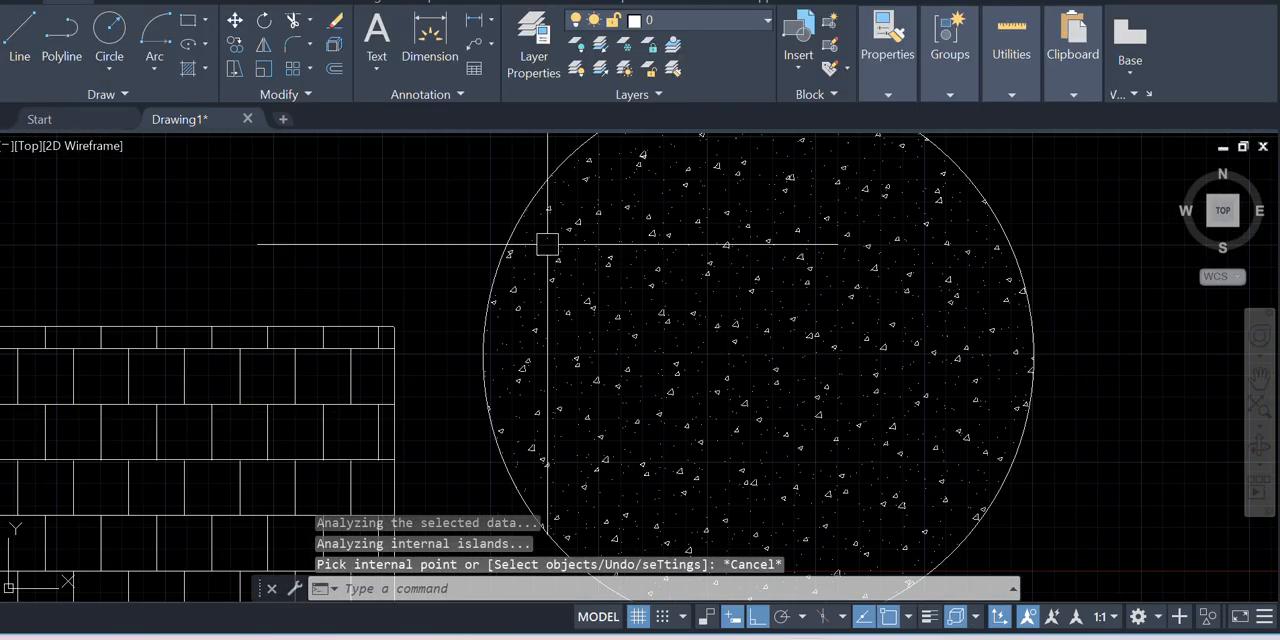
pyautogui.scroll(-4, 400, 294)
pyautogui.scroll(-5, 400, 294)
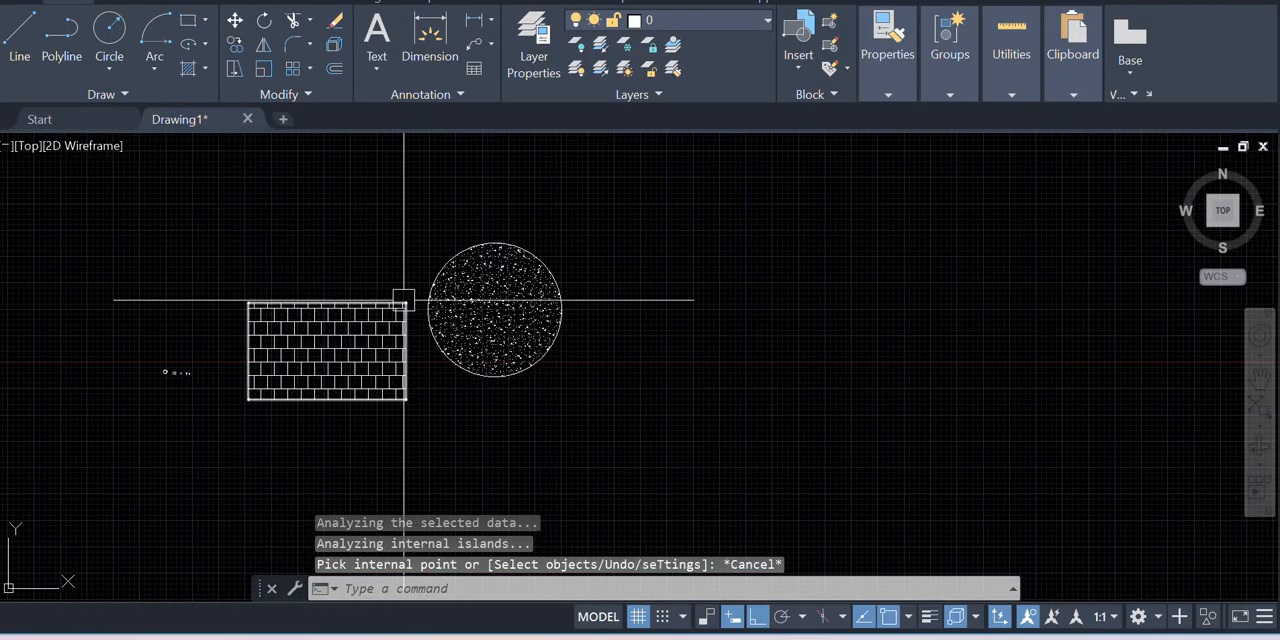
pyautogui.scroll(2, 566, 274)
pyautogui.scroll(-2, 490, 310)
pyautogui.scroll(-2, 309, 228)
pyautogui.scroll(4, 643, 329)
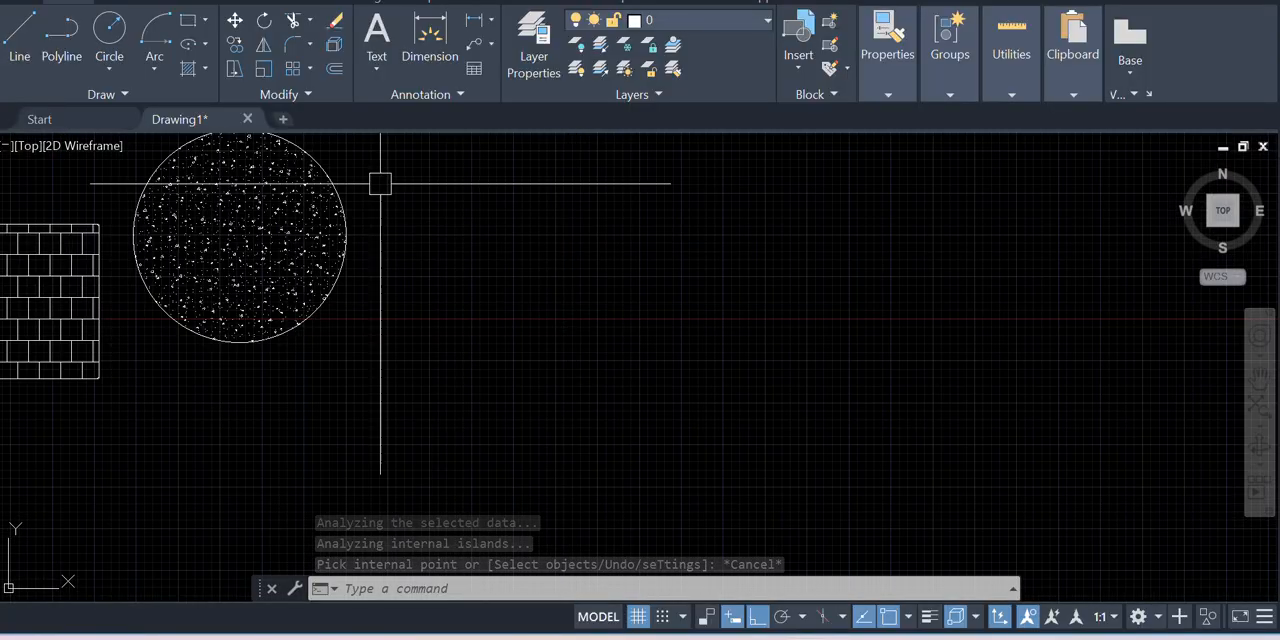
pyautogui.click(206, 68)
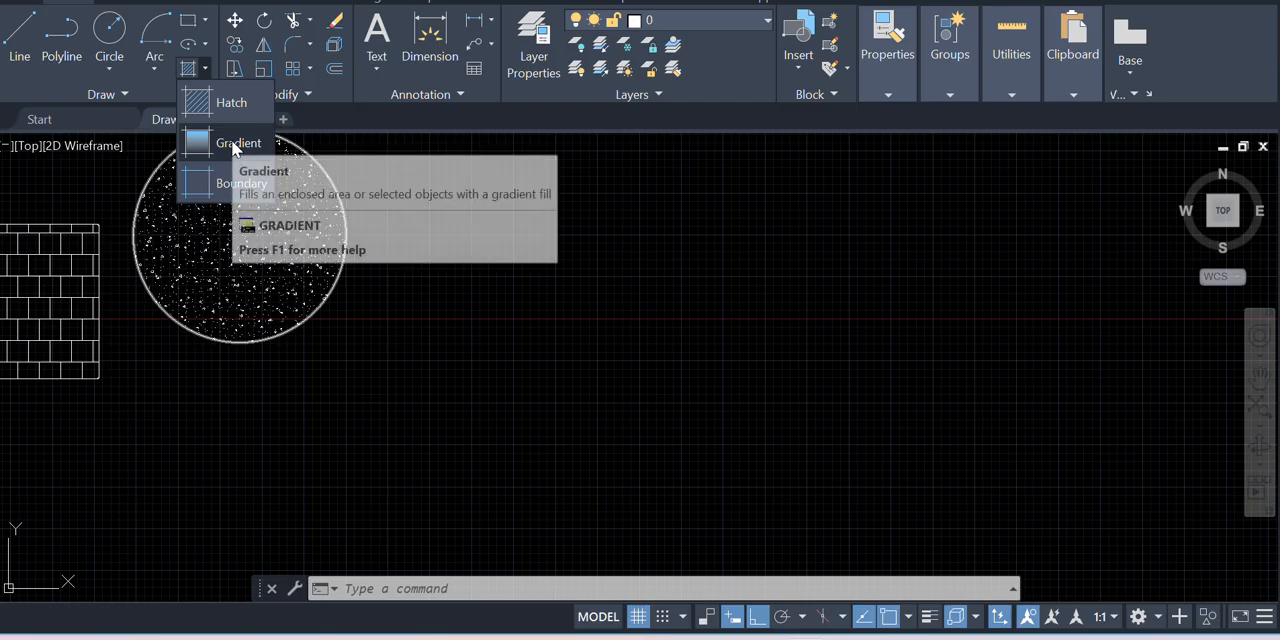
pyautogui.click(231, 141)
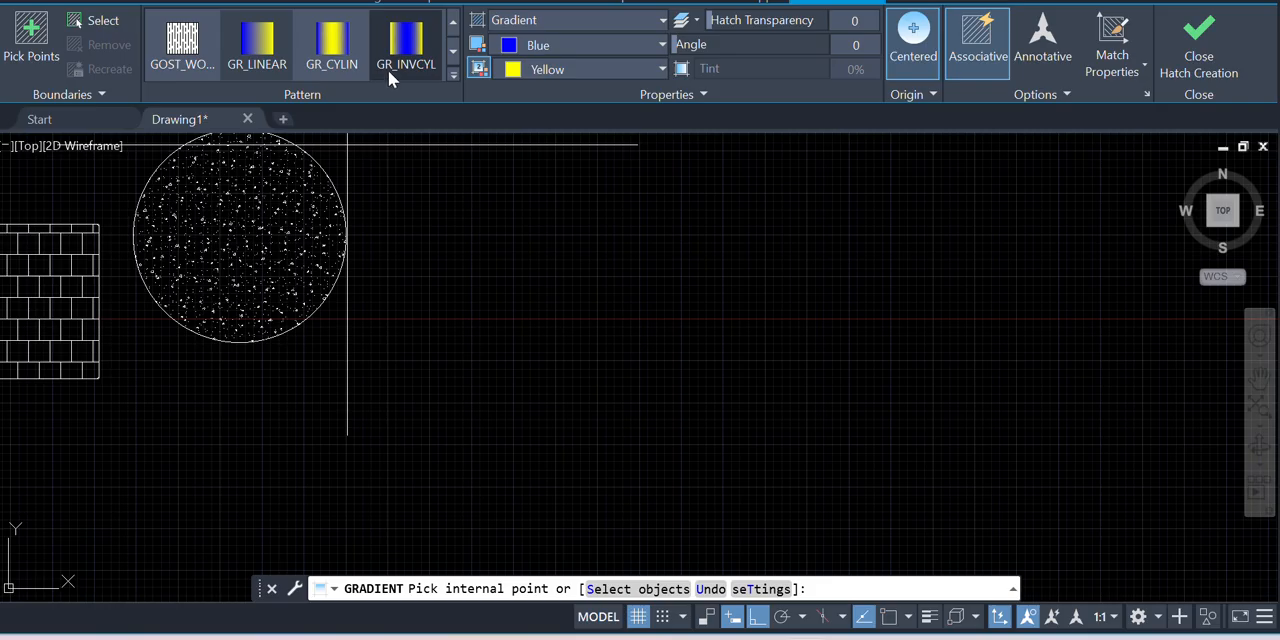
pyautogui.click(678, 292)
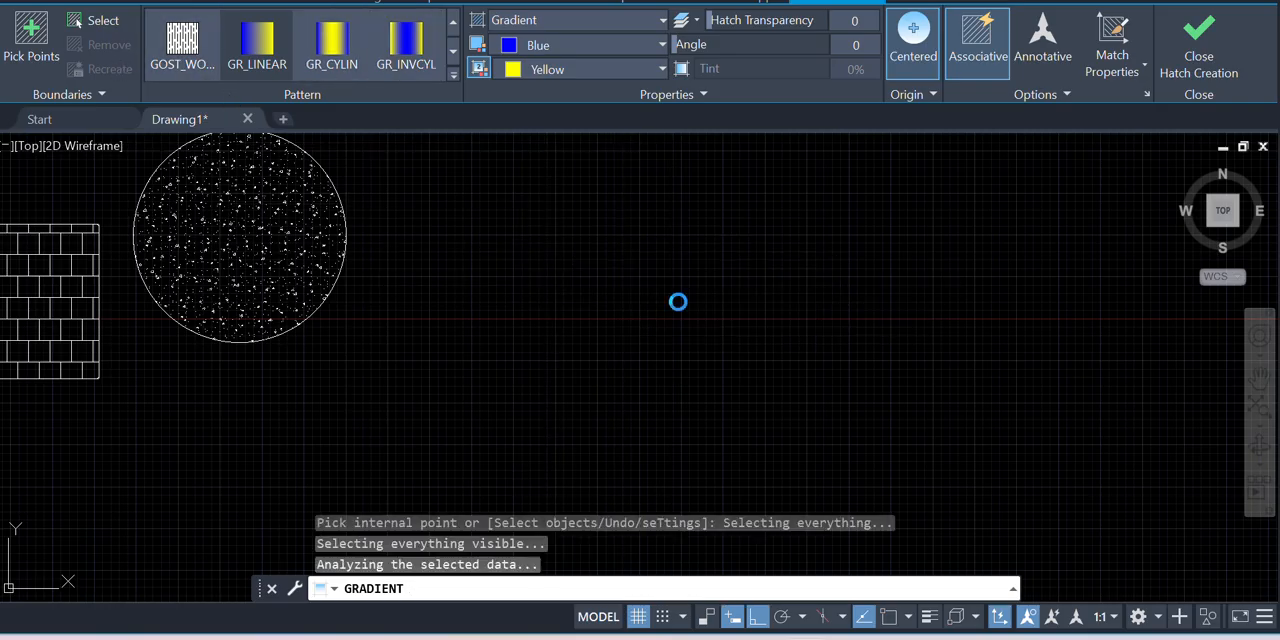
pyautogui.click(845, 170)
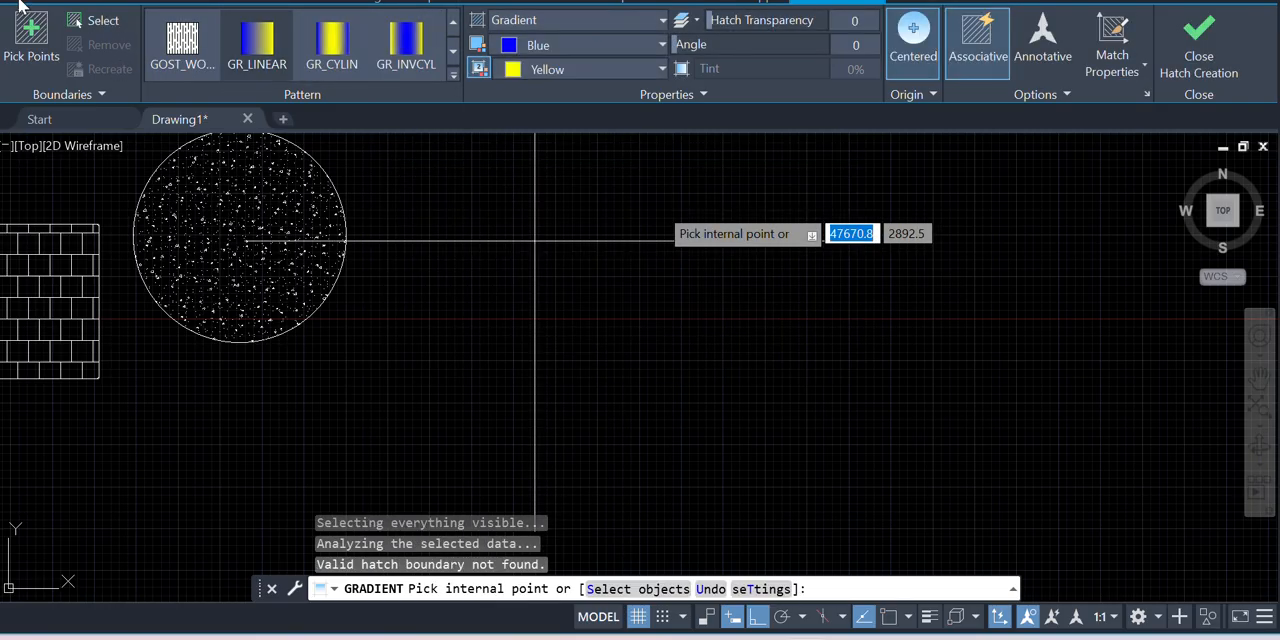
# Draw a small rectangle in the empty area beyond the concrete-hatched circle
pyautogui.click(88, 4)
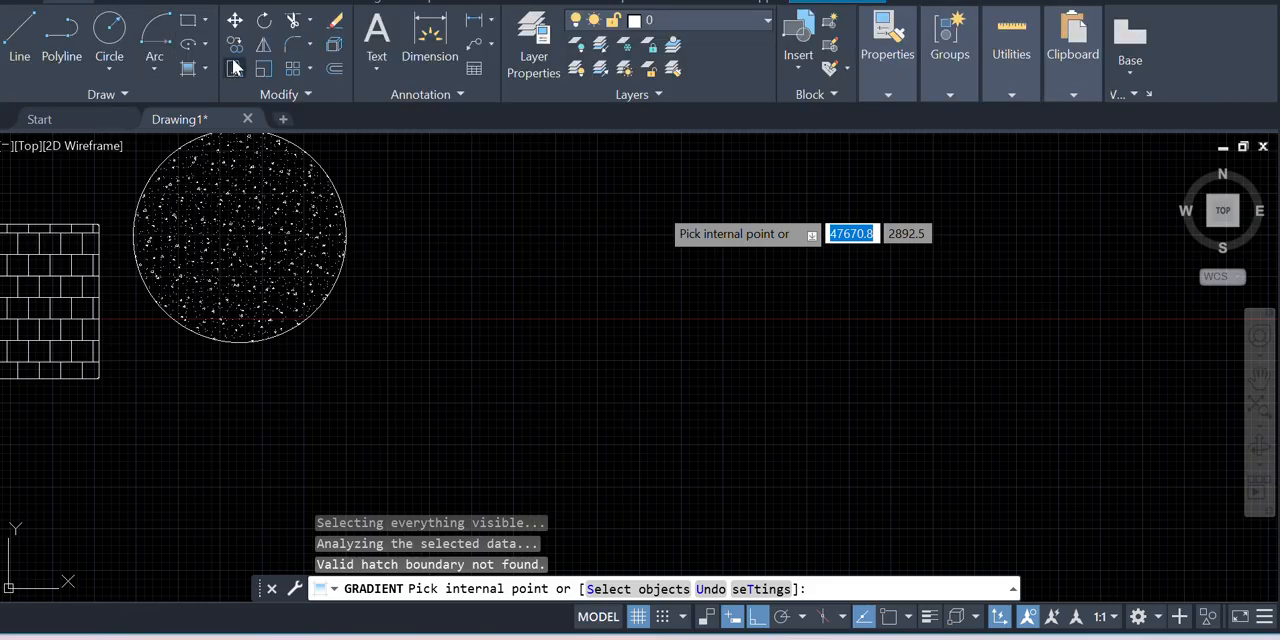
pyautogui.click(187, 20)
pyautogui.click(511, 289)
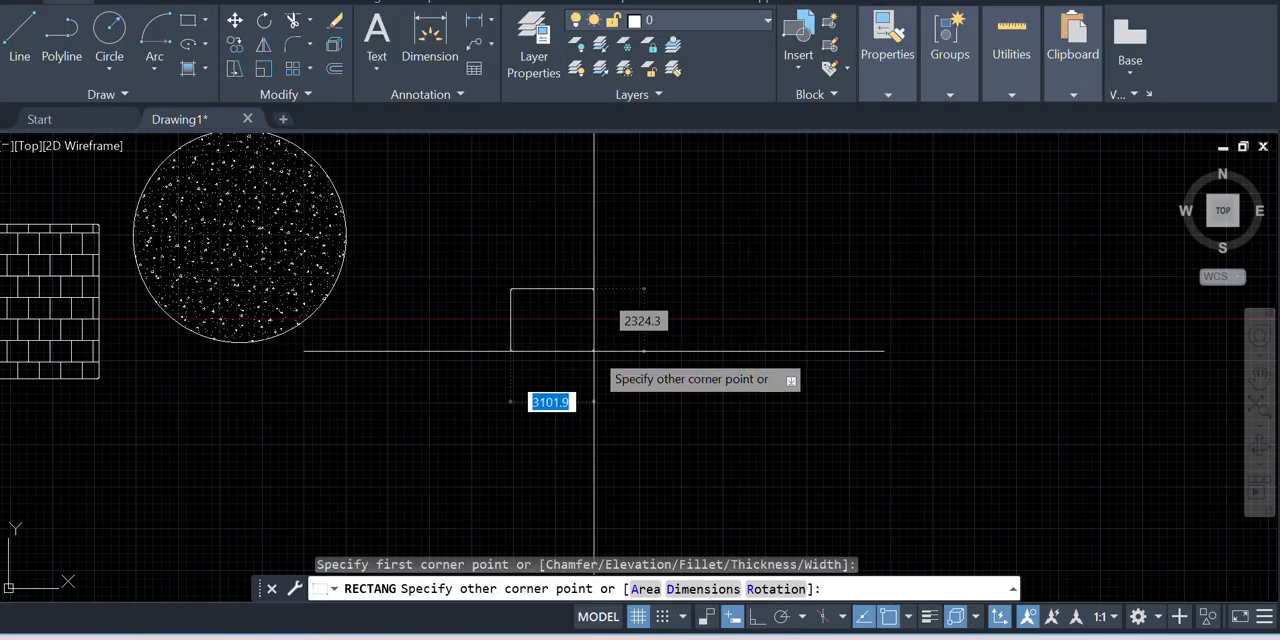
pyautogui.click(651, 379)
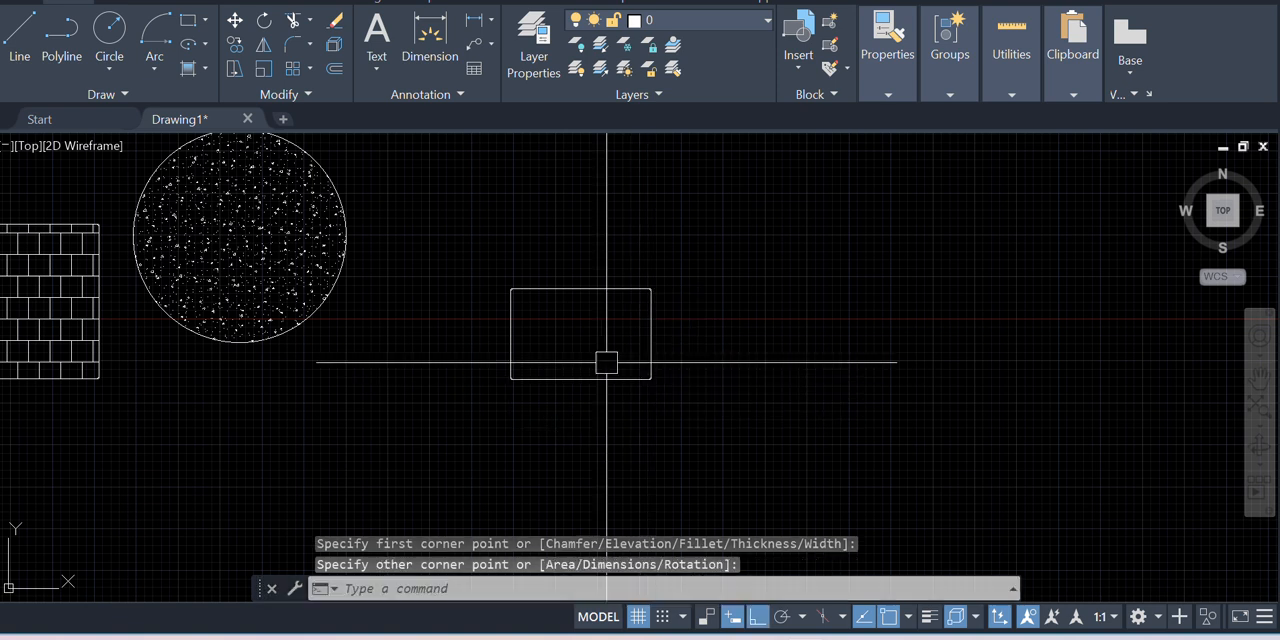
# Draw a center-radius circle beside the new small rectangle, slightly higher and without touching it
pyautogui.click(121, 55)
pyautogui.click(160, 104)
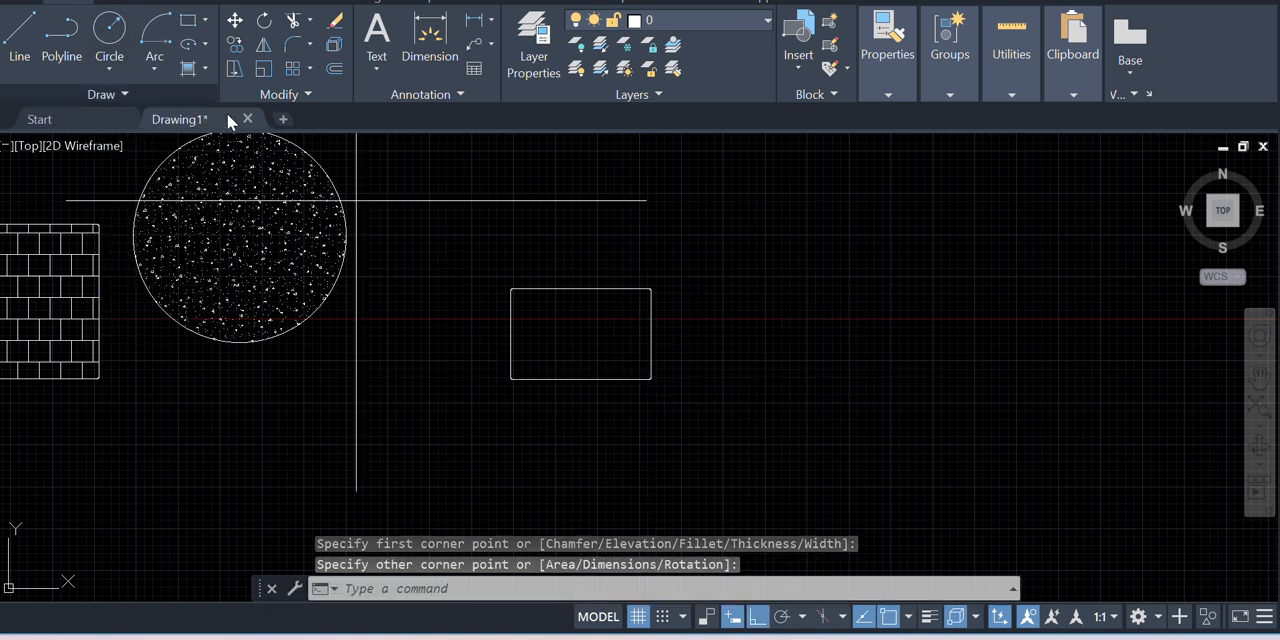
pyautogui.click(784, 278)
pyautogui.click(859, 331)
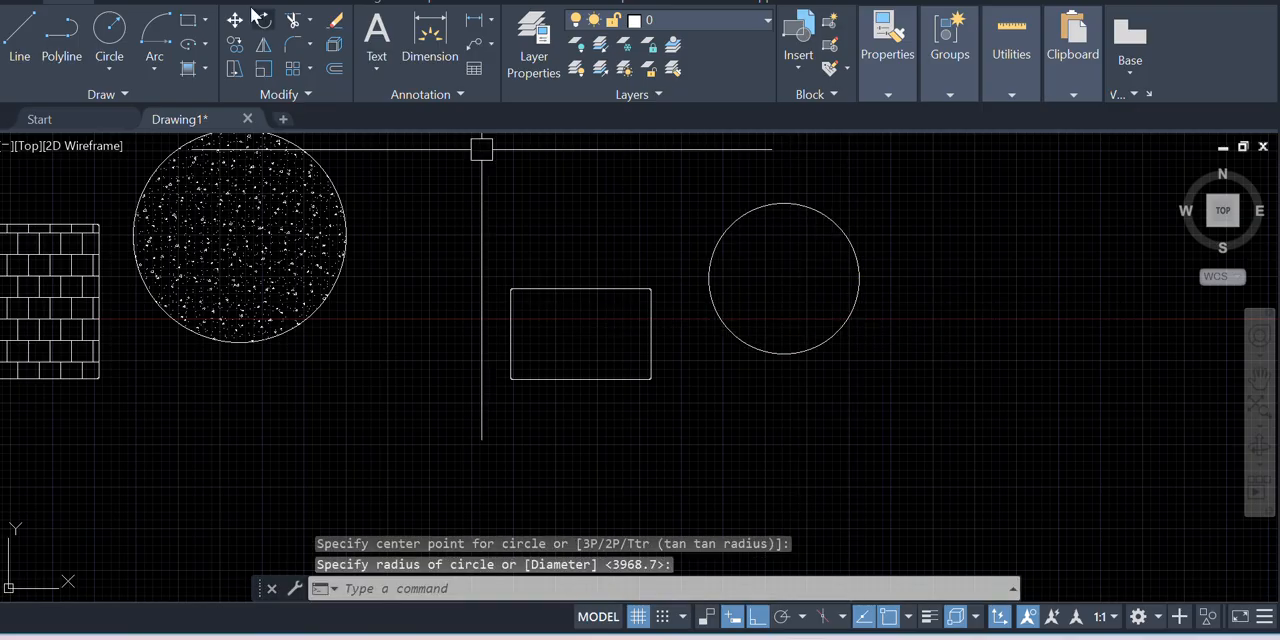
# Apply a blue-to-yellow GR_LINEAR gradient fill inside the small rectangle and the circle beside it
pyautogui.click(205, 68)
pyautogui.click(222, 137)
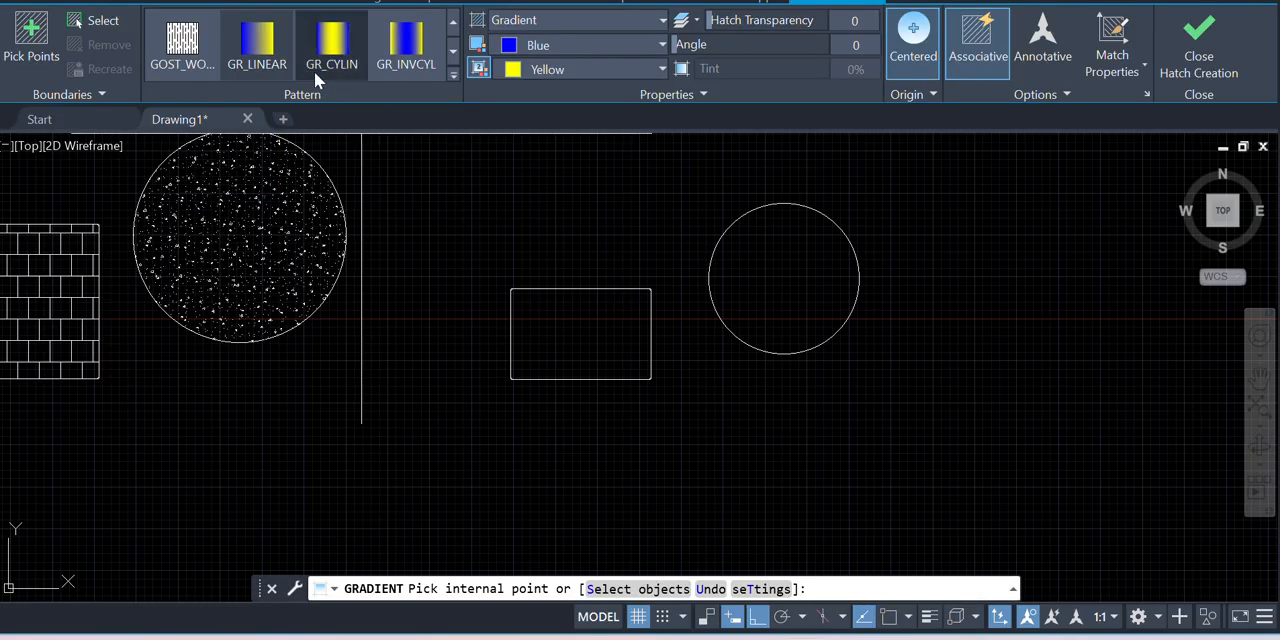
pyautogui.click(332, 45)
pyautogui.click(580, 335)
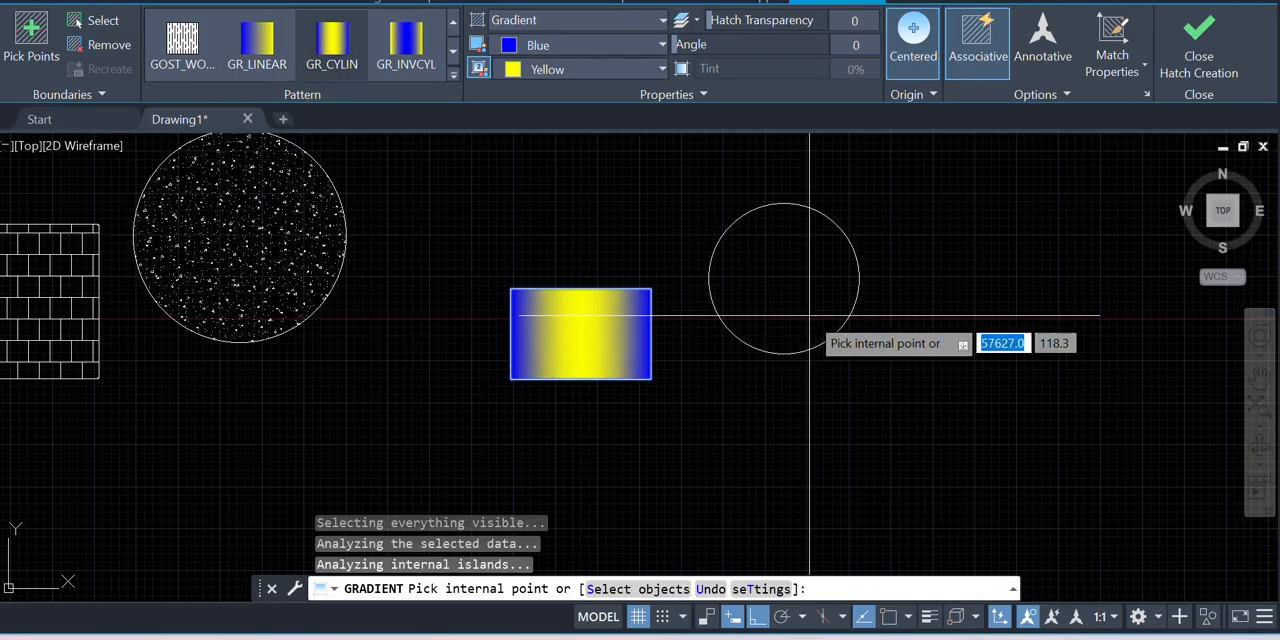
pyautogui.click(757, 278)
pyautogui.scroll(-3, 374, 150)
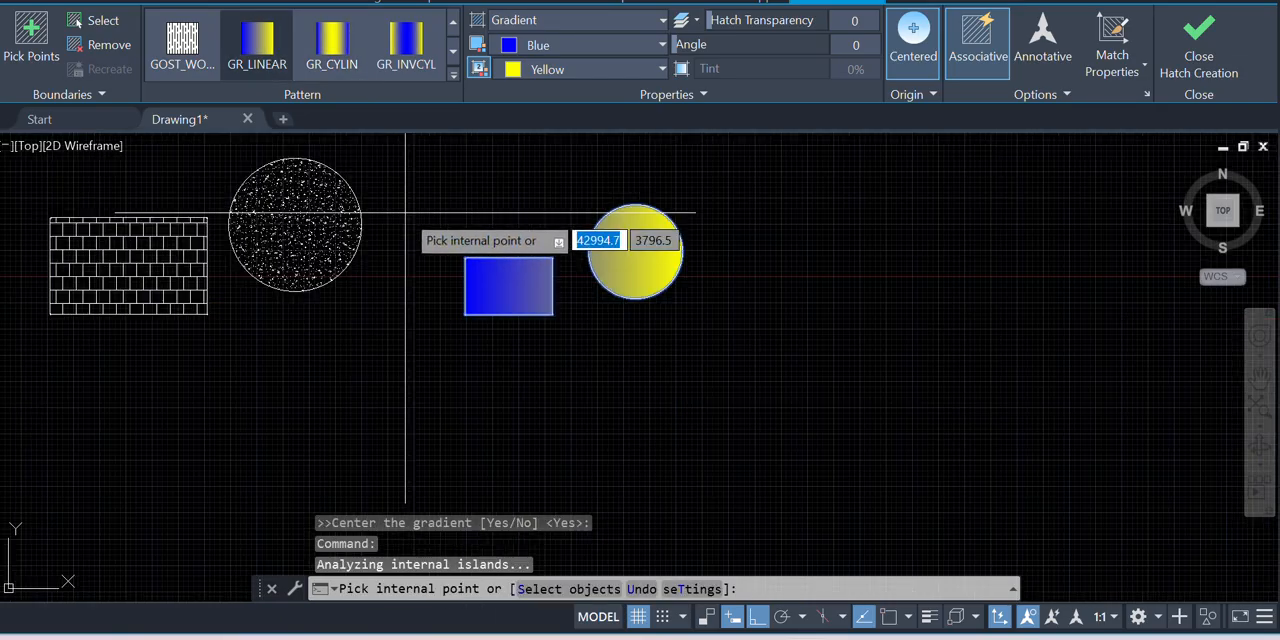
pyautogui.press('Escape')
# Change the first gradient color of the rectangle and circle fill to the light pink 247,171,174 and deselect the fill
pyautogui.click(611, 267)
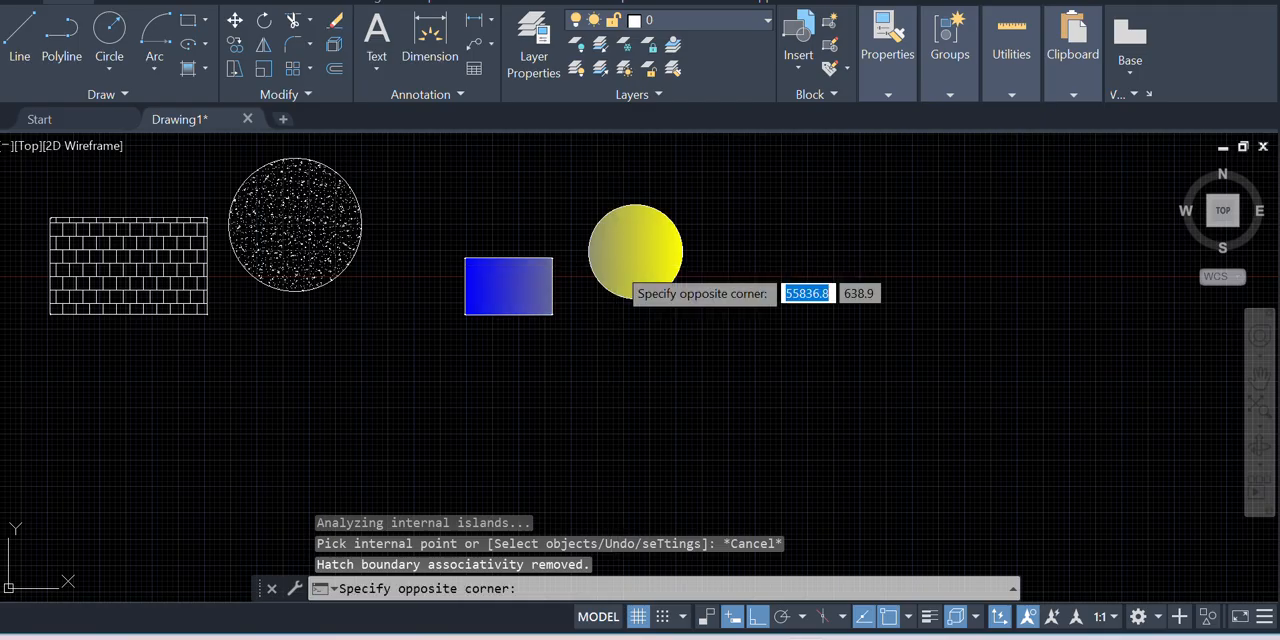
pyautogui.click(594, 137)
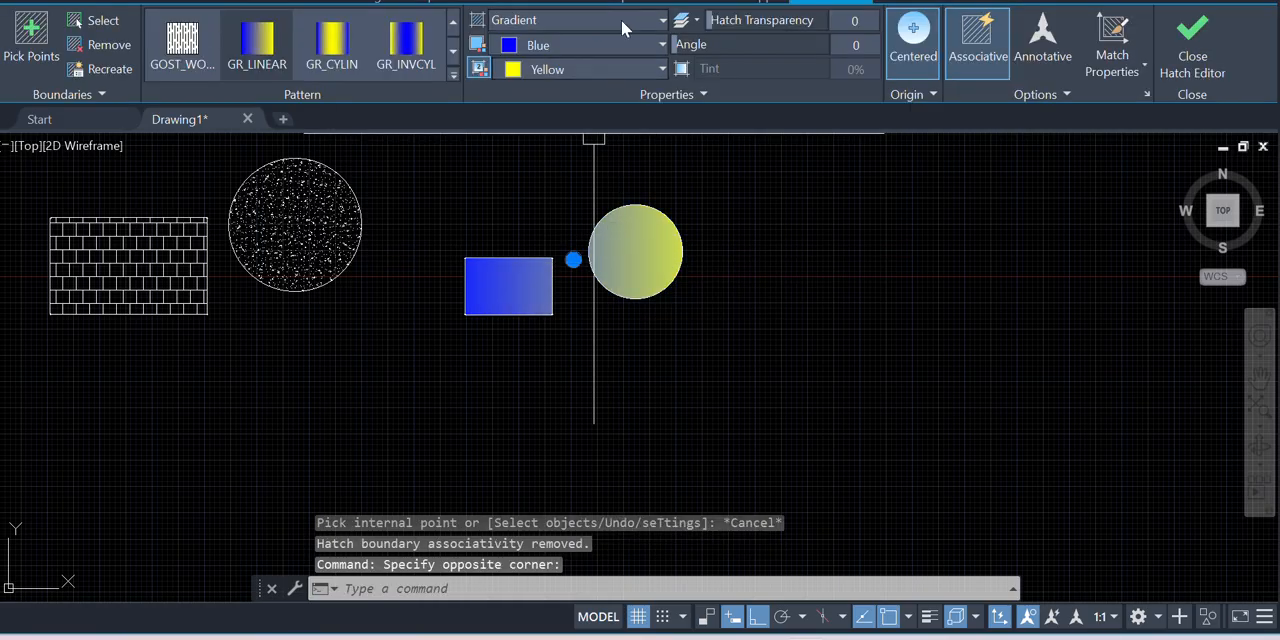
pyautogui.click(561, 55)
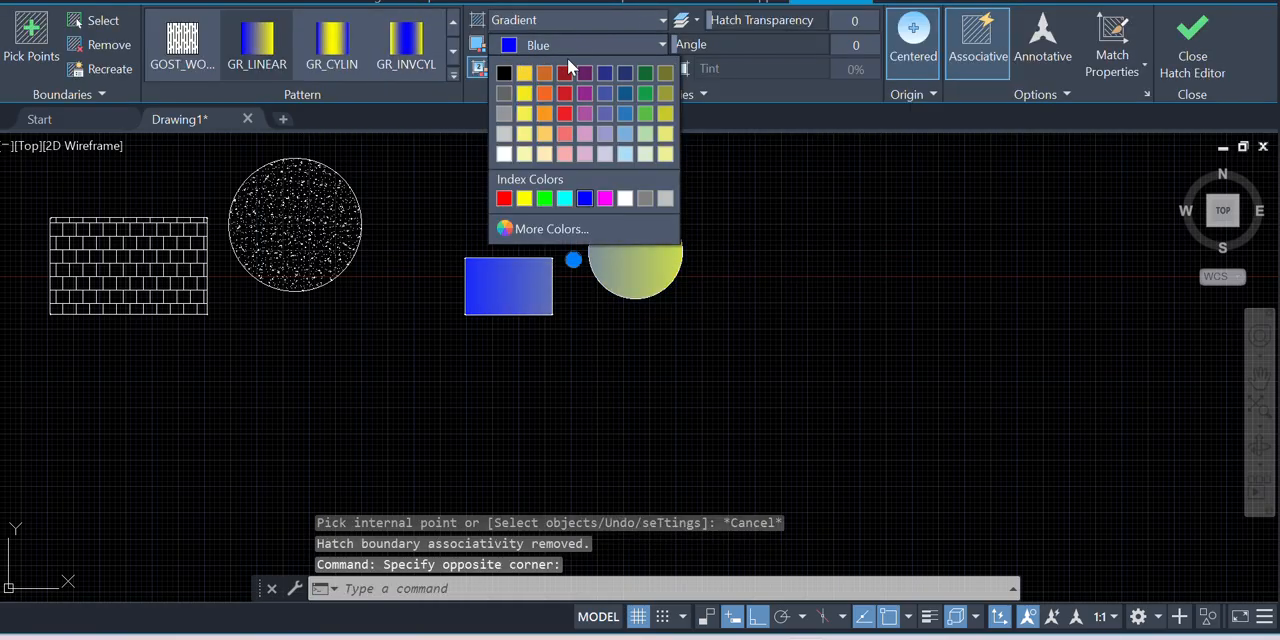
pyautogui.click(565, 153)
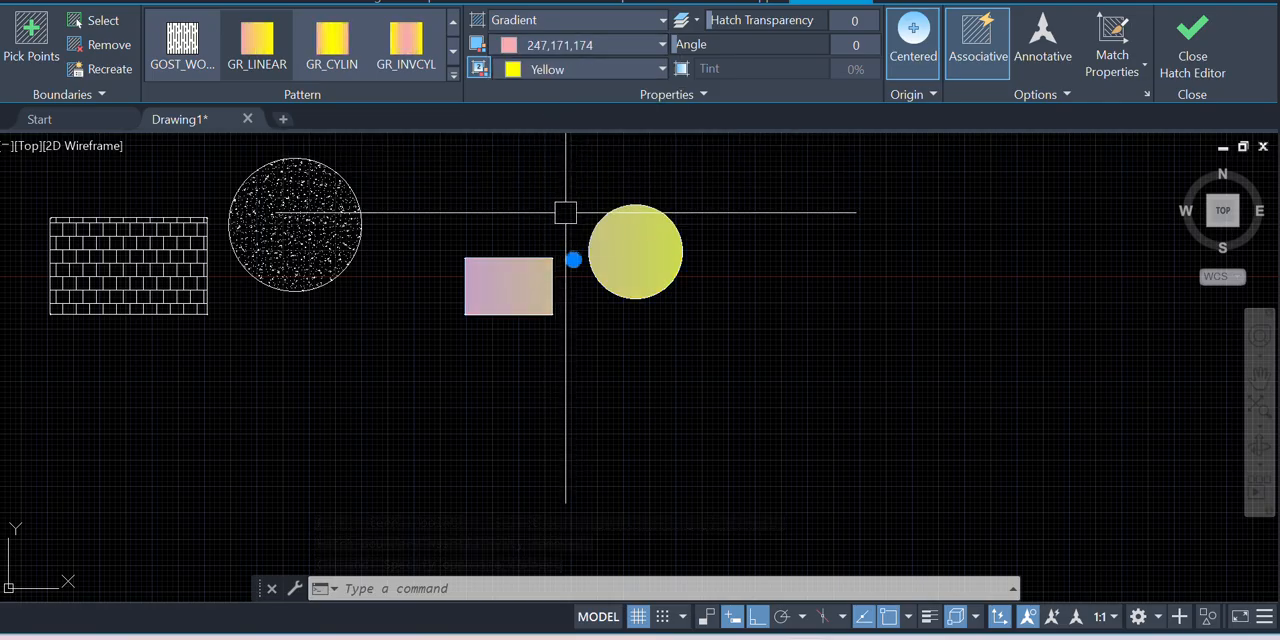
pyautogui.click(549, 191)
pyautogui.press('Escape')
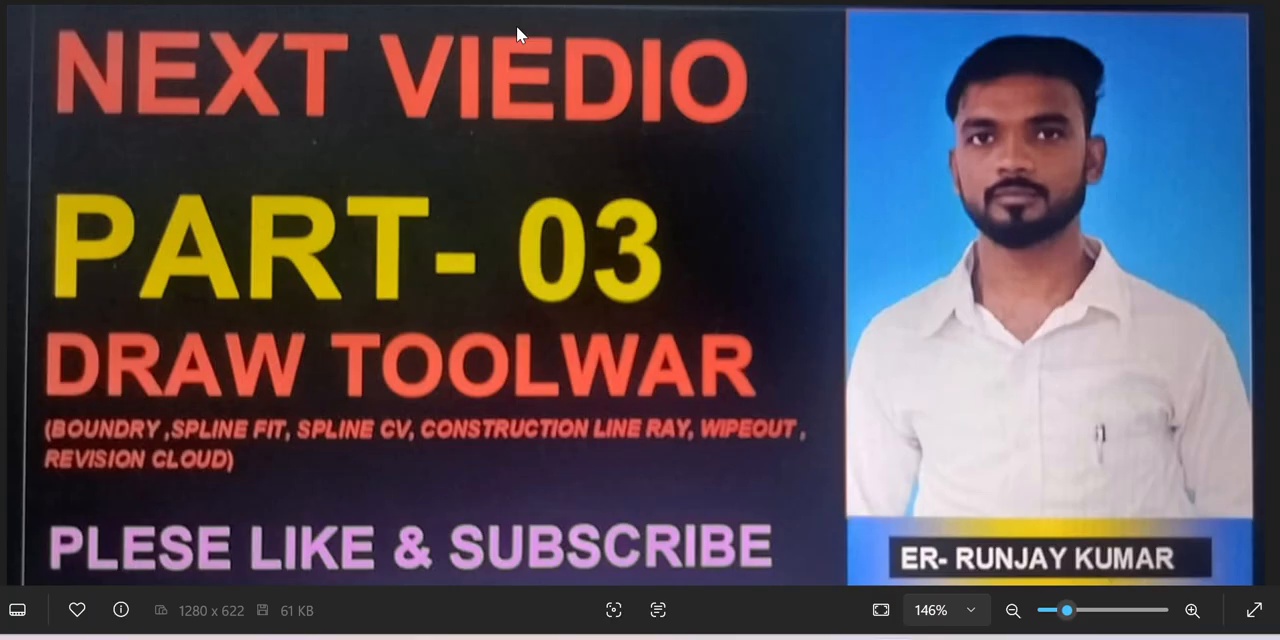
pyautogui.scroll(-1, 536, 213)
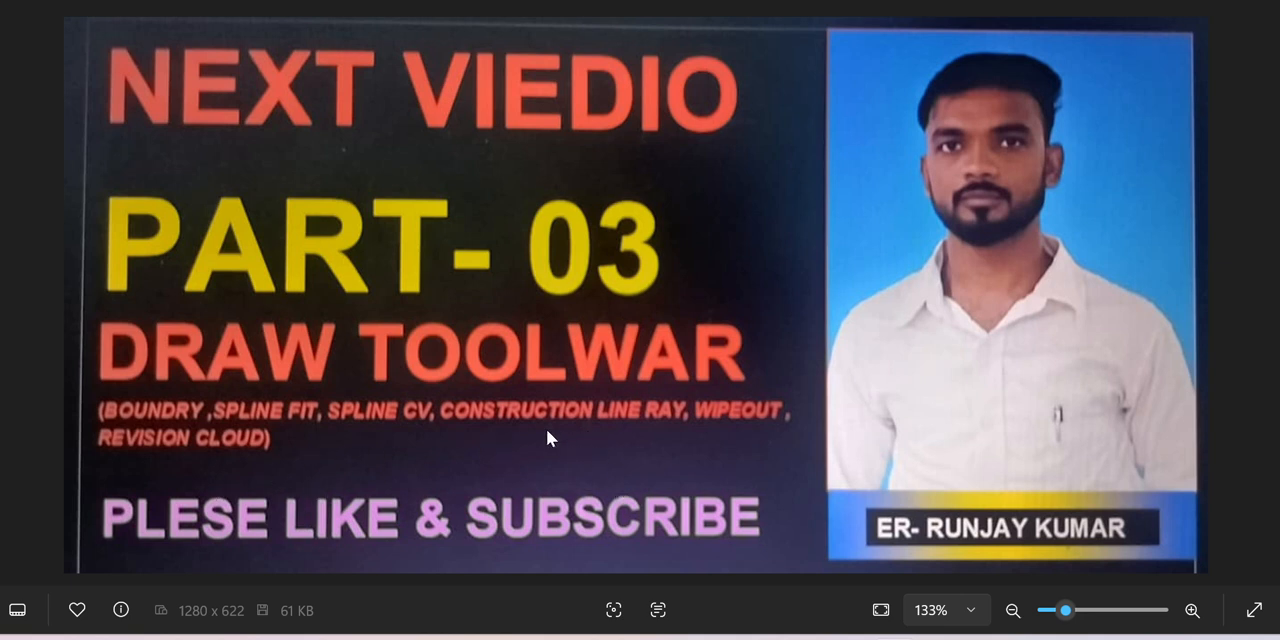
pyautogui.scroll(2, 534, 400)
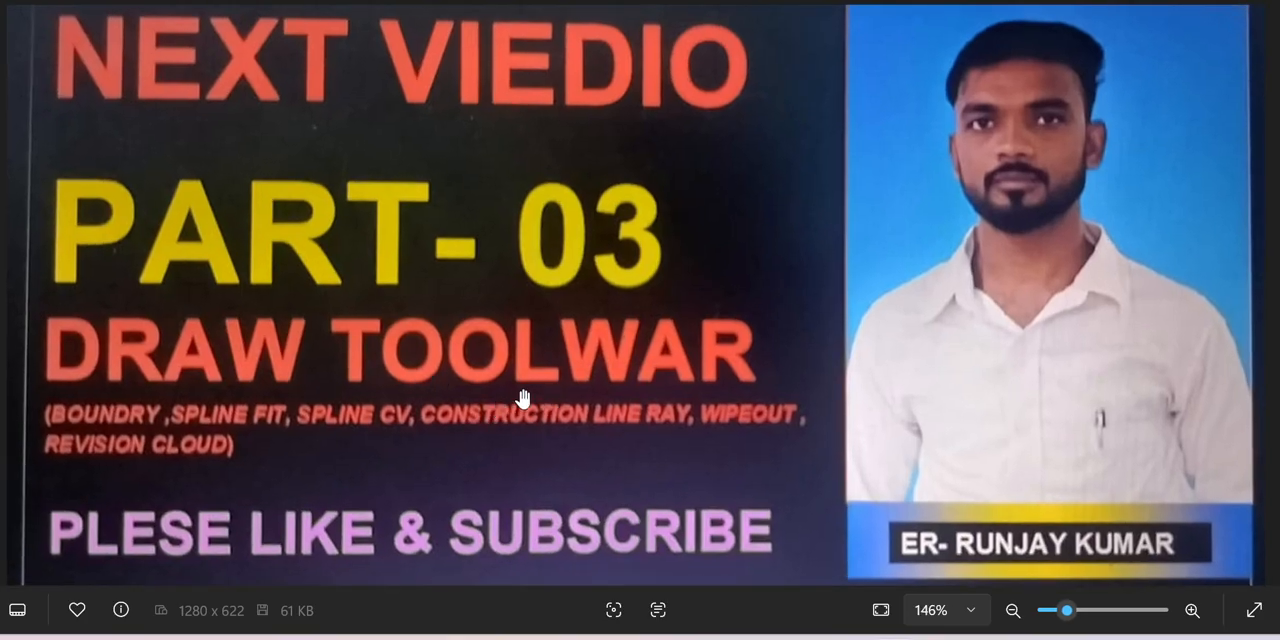
pyautogui.scroll(-1, 437, 406)
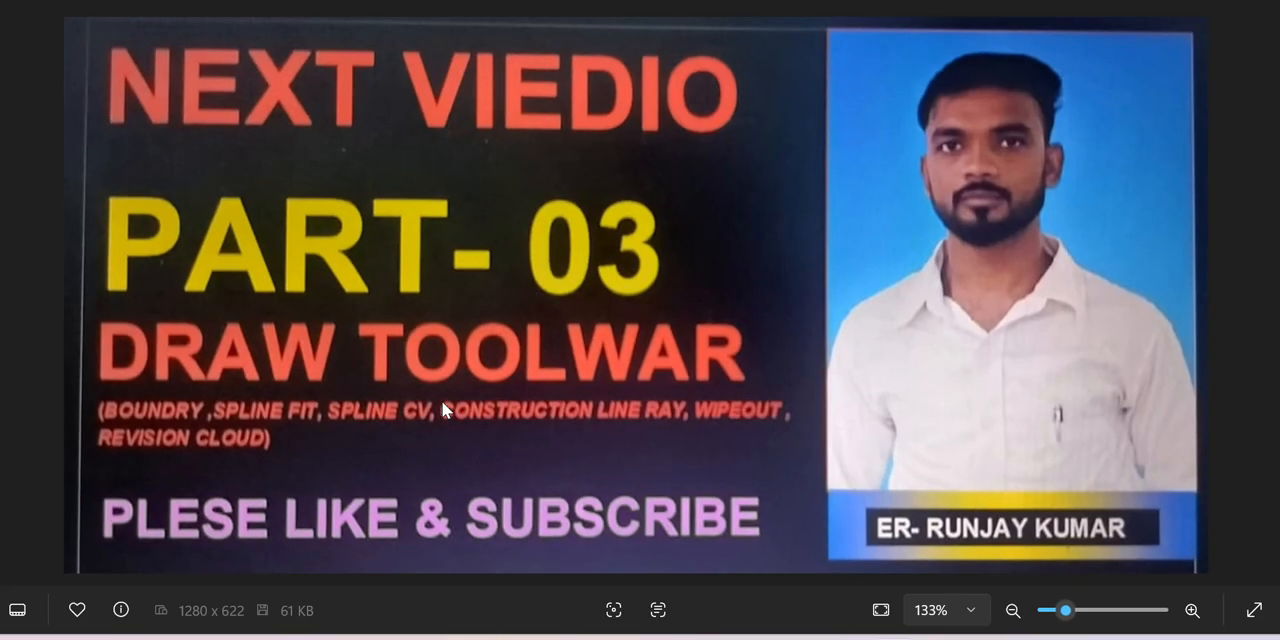
pyautogui.scroll(1, 441, 400)
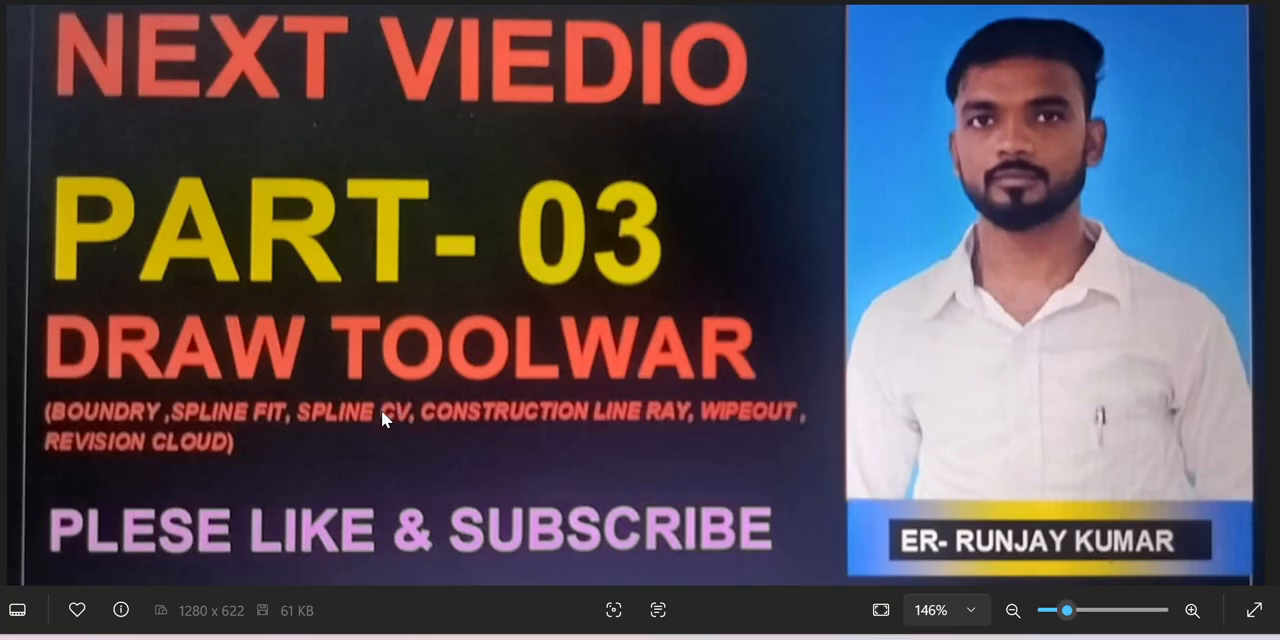
pyautogui.scroll(-1, 383, 414)
pyautogui.scroll(2, 383, 418)
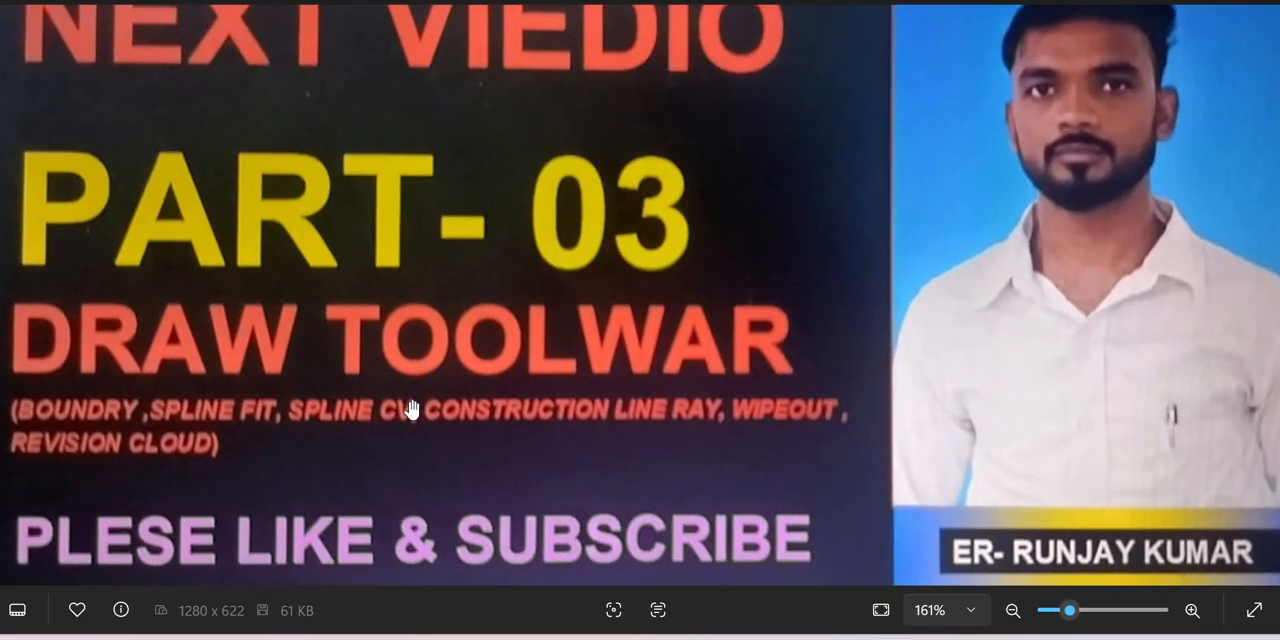